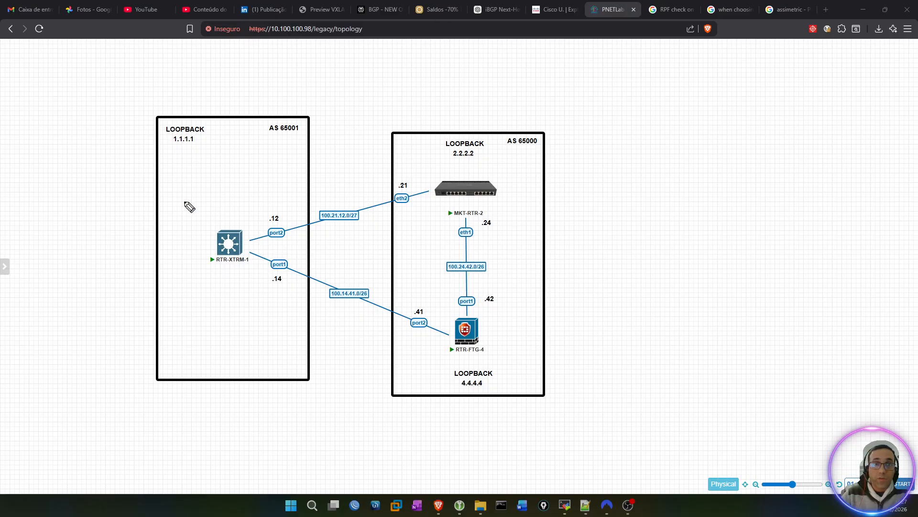
Step: Annotate the traffic path from loopback 1.1.1.1 through MKT-RTR-2 to loopback 4.4.4.4 and back, and clear the markings
{"action": "mouse_move", "coordinate": [206, 117]}
{"action": "left_mouse_down"}
{"action": "mouse_move", "coordinate": [171, 119]}
{"action": "mouse_move", "coordinate": [209, 157]}
{"action": "mouse_move", "coordinate": [205, 119]}
{"action": "mouse_move", "coordinate": [196, 116]}
{"action": "left_mouse_up"}
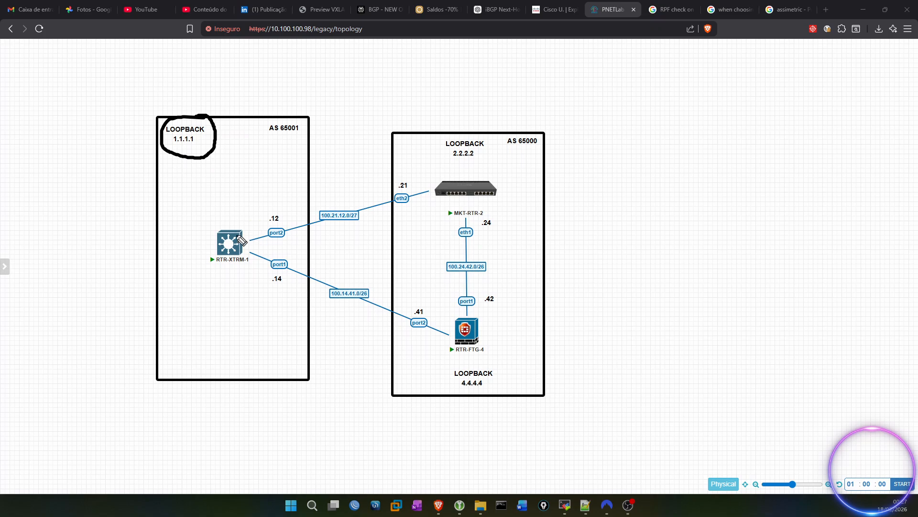
{"action": "mouse_move", "coordinate": [240, 222]}
{"action": "left_mouse_down"}
{"action": "mouse_move", "coordinate": [344, 187]}
{"action": "mouse_move", "coordinate": [460, 169]}
{"action": "mouse_move", "coordinate": [440, 178]}
{"action": "left_mouse_up"}
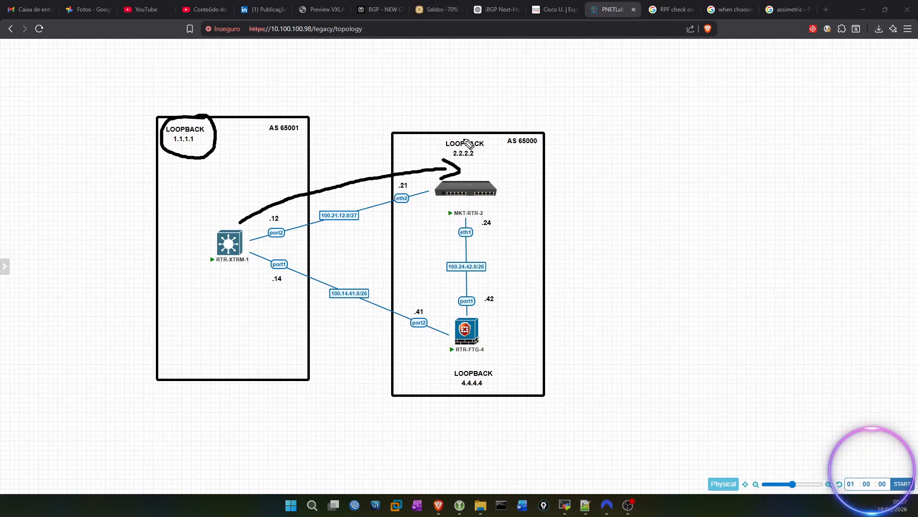
{"action": "mouse_move", "coordinate": [468, 164]}
{"action": "left_mouse_down"}
{"action": "mouse_move", "coordinate": [479, 363]}
{"action": "mouse_move", "coordinate": [493, 361]}
{"action": "mouse_move", "coordinate": [464, 365]}
{"action": "mouse_move", "coordinate": [481, 395]}
{"action": "mouse_move", "coordinate": [503, 372]}
{"action": "mouse_move", "coordinate": [493, 370]}
{"action": "left_mouse_up"}
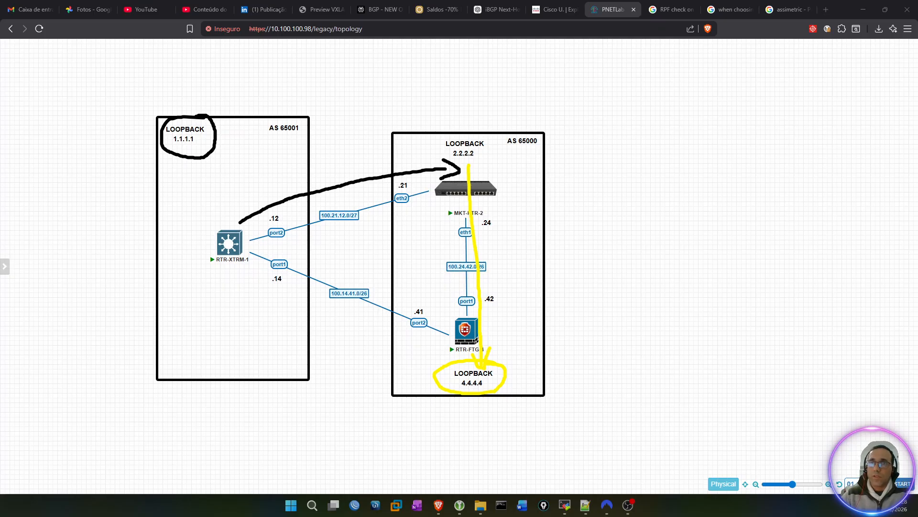
{"action": "mouse_move", "coordinate": [429, 330]}
{"action": "left_mouse_down"}
{"action": "mouse_move", "coordinate": [487, 375]}
{"action": "mouse_move", "coordinate": [446, 185]}
{"action": "mouse_move", "coordinate": [262, 193]}
{"action": "mouse_move", "coordinate": [201, 123]}
{"action": "left_mouse_up"}
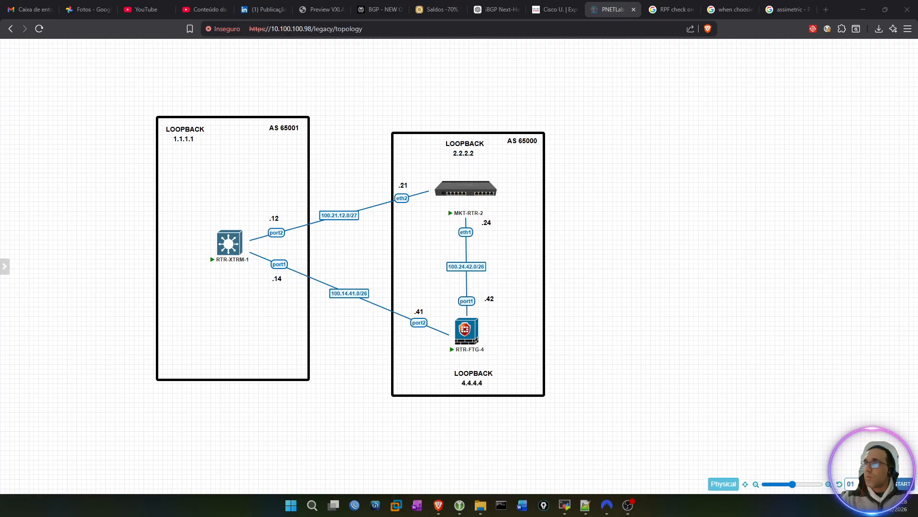
{"action": "right_click", "coordinate": [364, 104]}
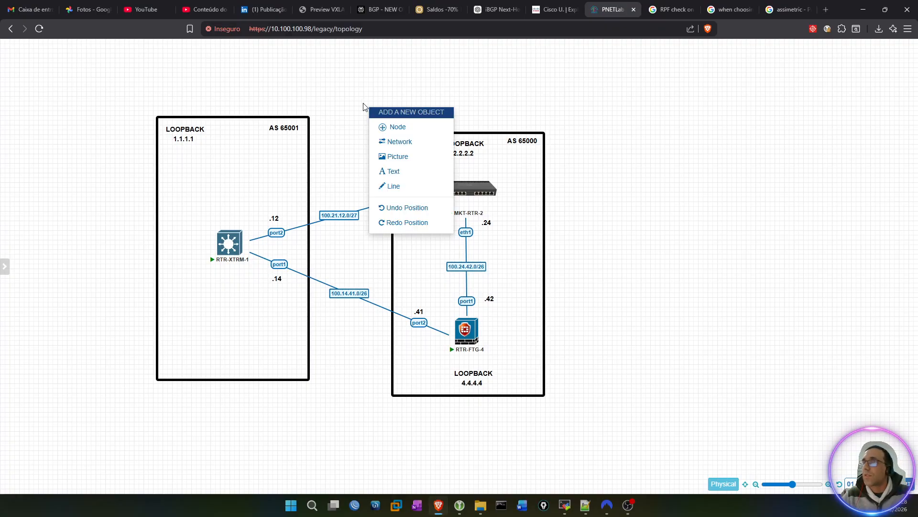
Step: Duplicate the LOOPBACK 1.1.1.1 label and place the copy above the 100.21.12.0/27 link
{"action": "right_click", "coordinate": [185, 137]}
{"action": "left_click", "coordinate": [206, 156]}
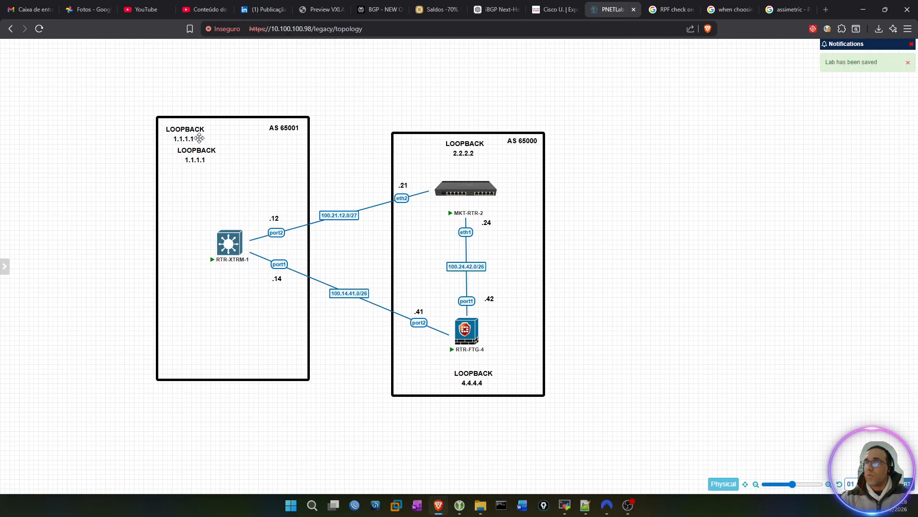
{"action": "left_click_drag", "start_coordinate": [200, 155], "coordinate": [317, 186]}
Step: Replace the copied label's text with "Transit-ISP" and "VLAN 120" on two lines
{"action": "double_click", "coordinate": [344, 190]}
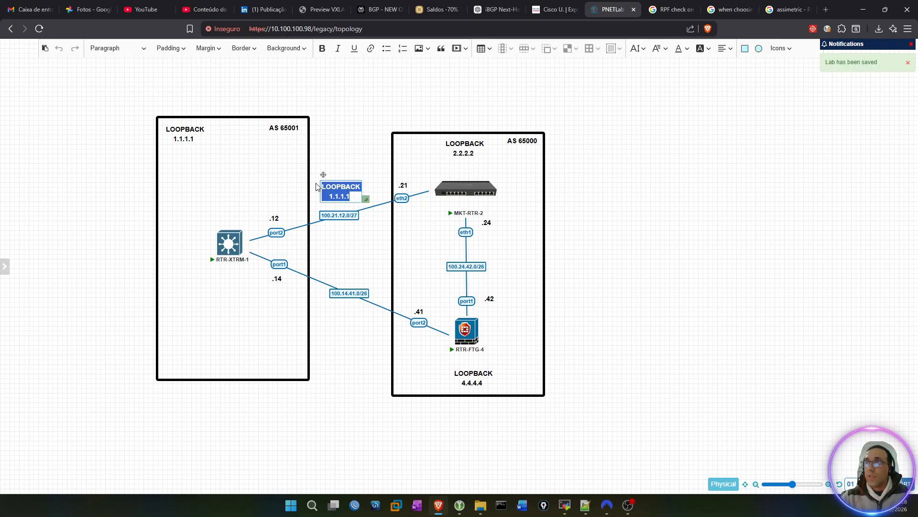
{"action": "type", "text": "Transit"}
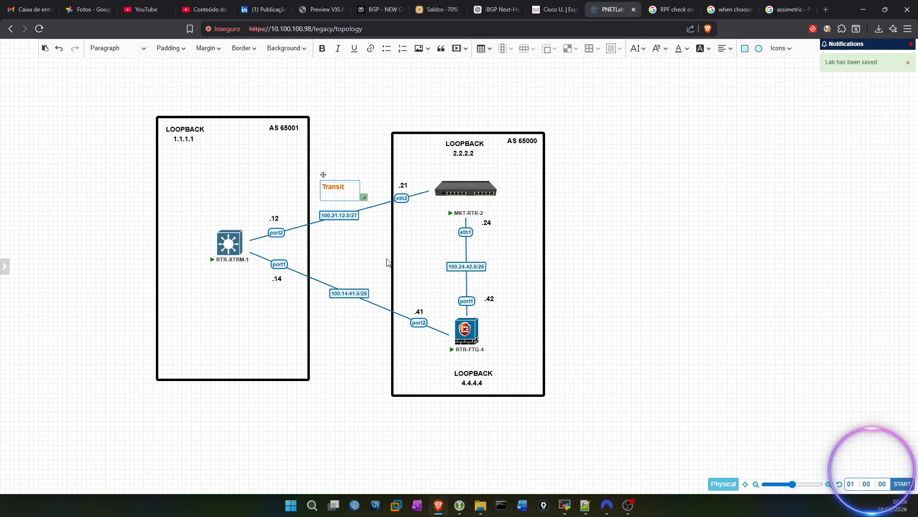
{"action": "type", "text": "-ISP"}
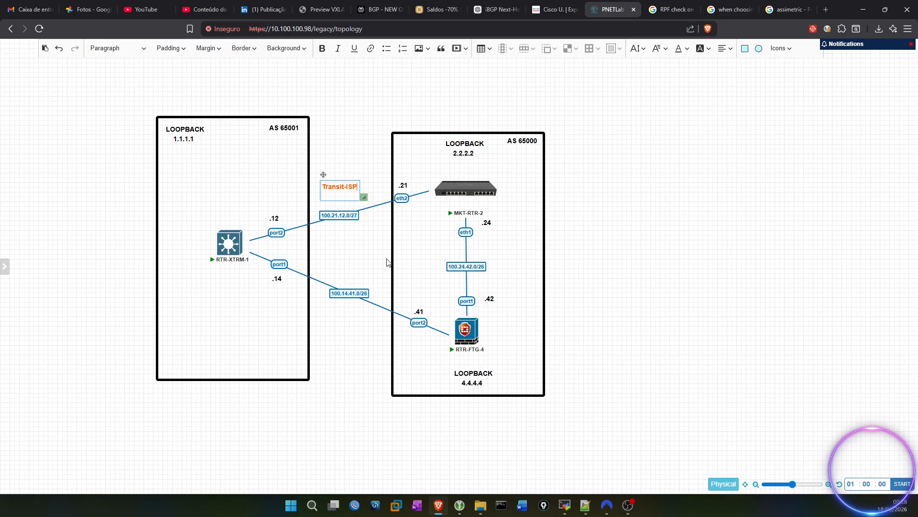
{"action": "type", "text": " -"}
{"action": "key", "text": "BackSpace"}
{"action": "key", "text": "BackSpace"}
{"action": "key", "text": "Return"}
{"action": "type", "text": "VLAN"}
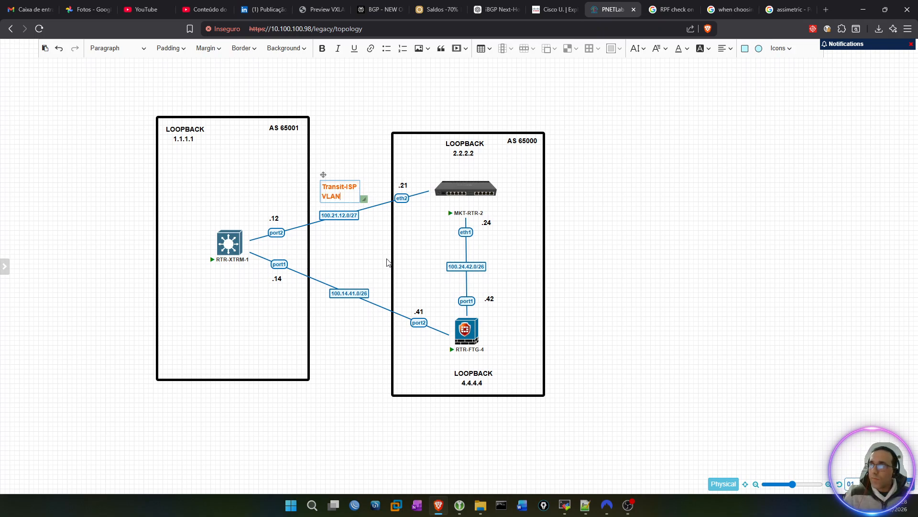
{"action": "type", "text": " 120"}
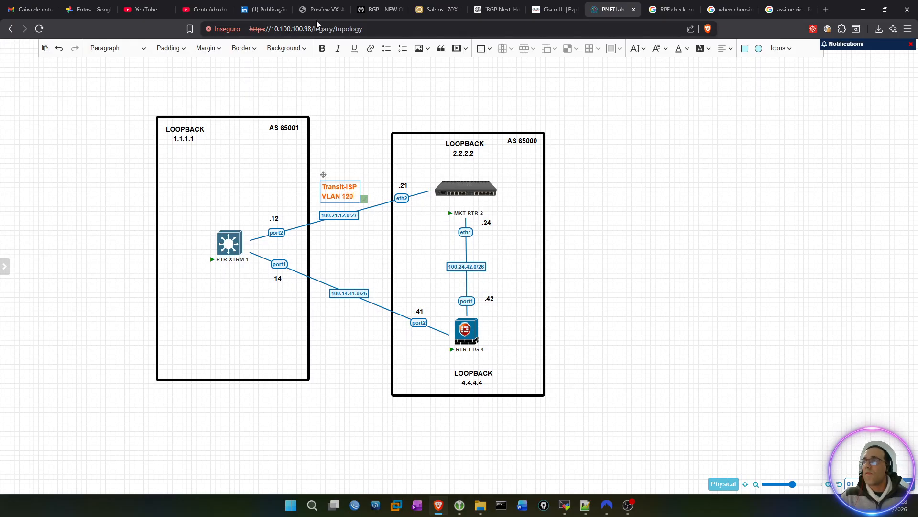
Step: Set the text color of the whole Transit-ISP VLAN 120 label to black
{"action": "left_click_drag", "start_coordinate": [355, 198], "coordinate": [317, 186]}
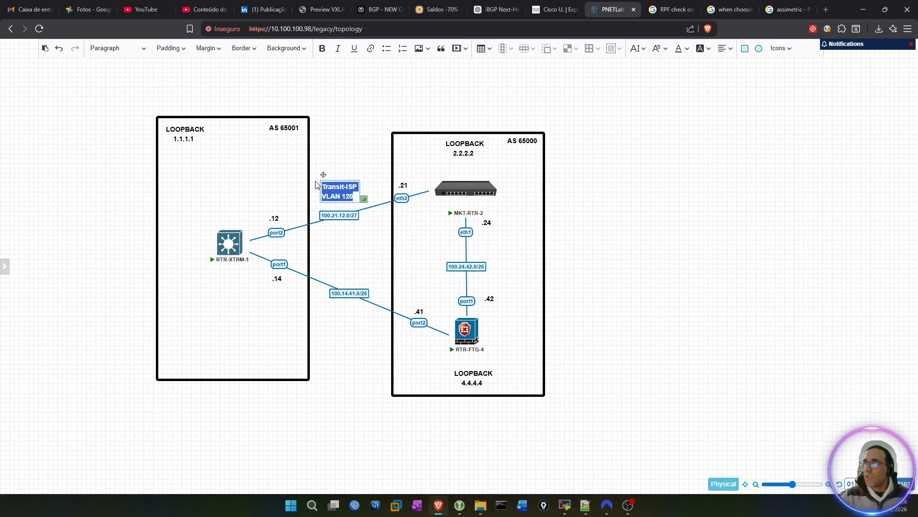
{"action": "left_click", "coordinate": [678, 49]}
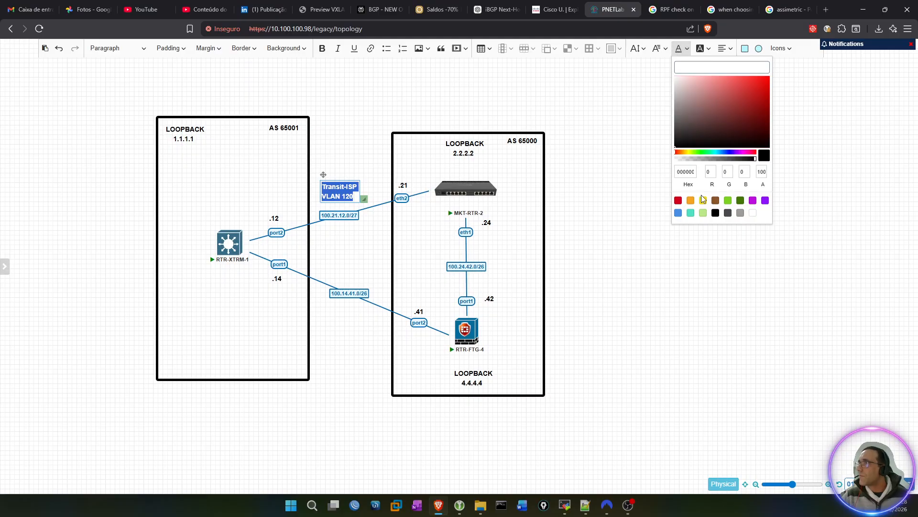
{"action": "left_click", "coordinate": [716, 213]}
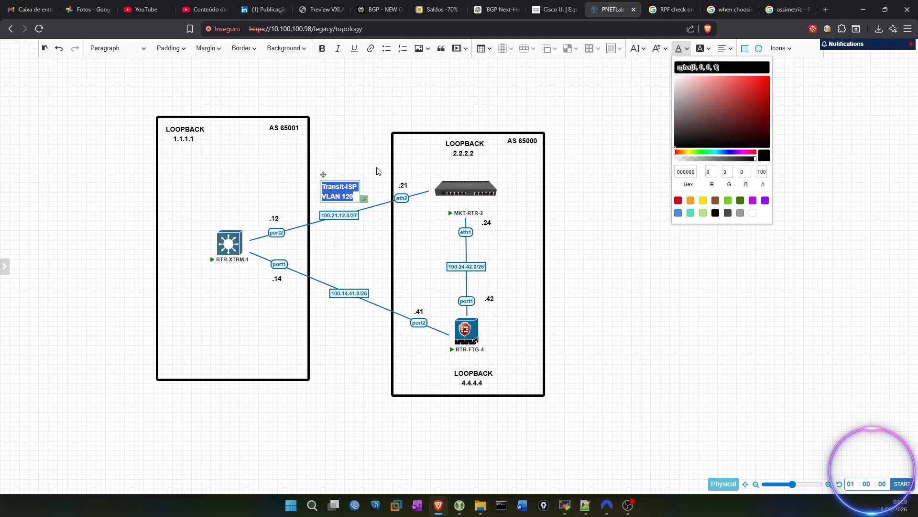
{"action": "left_click", "coordinate": [347, 194]}
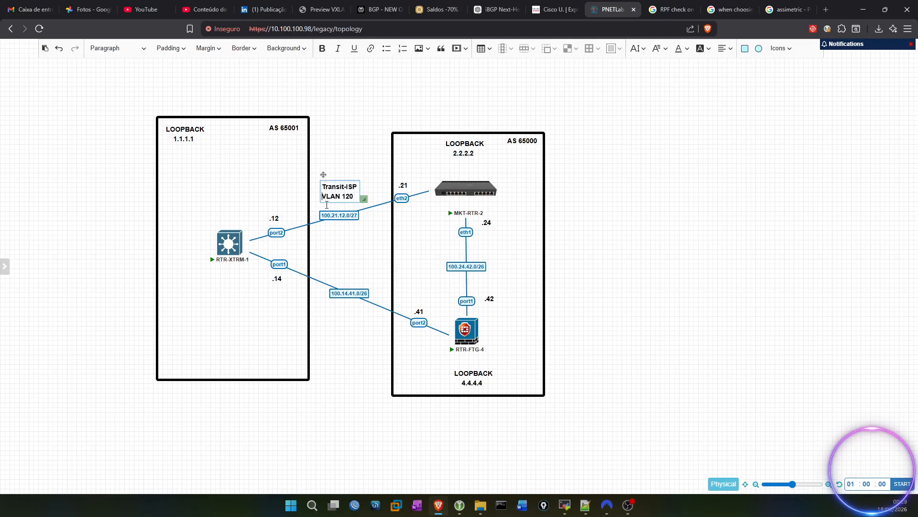
{"action": "left_click", "coordinate": [368, 160]}
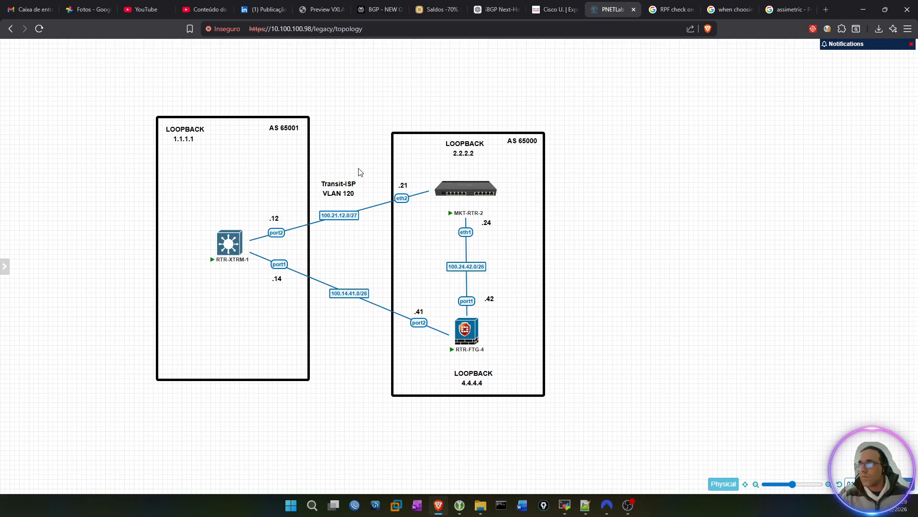
Step: Duplicate the Transit-ISP VLAN 120 label and place the copy below the 100.14.41.0/26 link
{"action": "right_click", "coordinate": [339, 186]}
{"action": "left_click", "coordinate": [362, 206]}
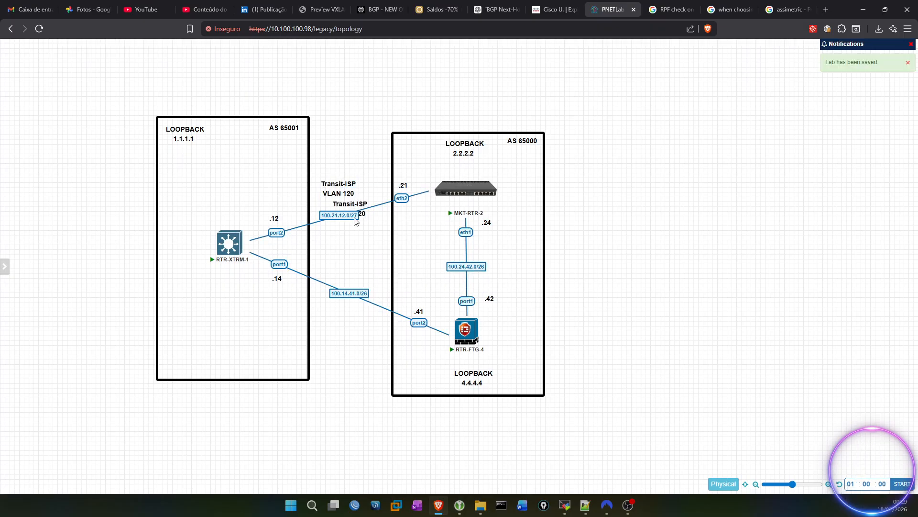
{"action": "left_click_drag", "start_coordinate": [352, 207], "coordinate": [359, 309]}
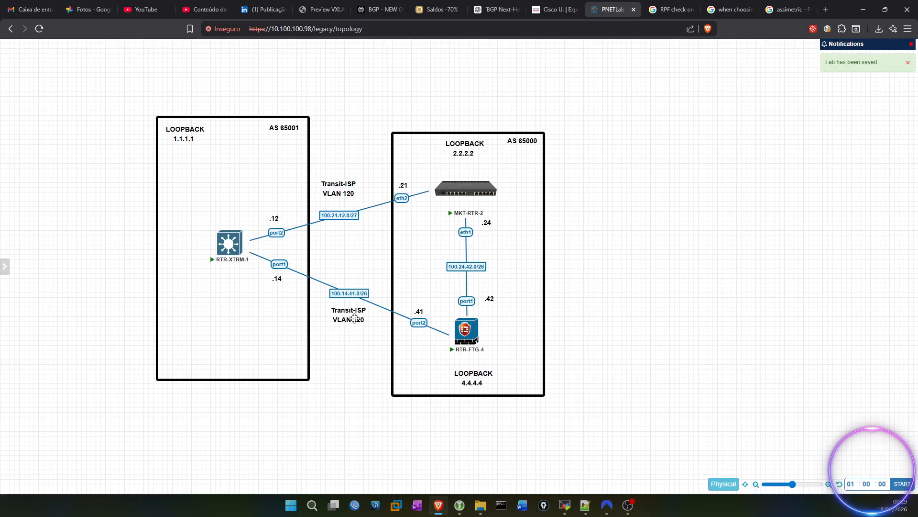
Step: Change the lower label's text to "Transit-ISP-2" and "VLAN 140"
{"action": "double_click", "coordinate": [356, 319]}
{"action": "key", "text": "Delete"}
{"action": "type", "text": "4"}
{"action": "type", "text": "-2"}
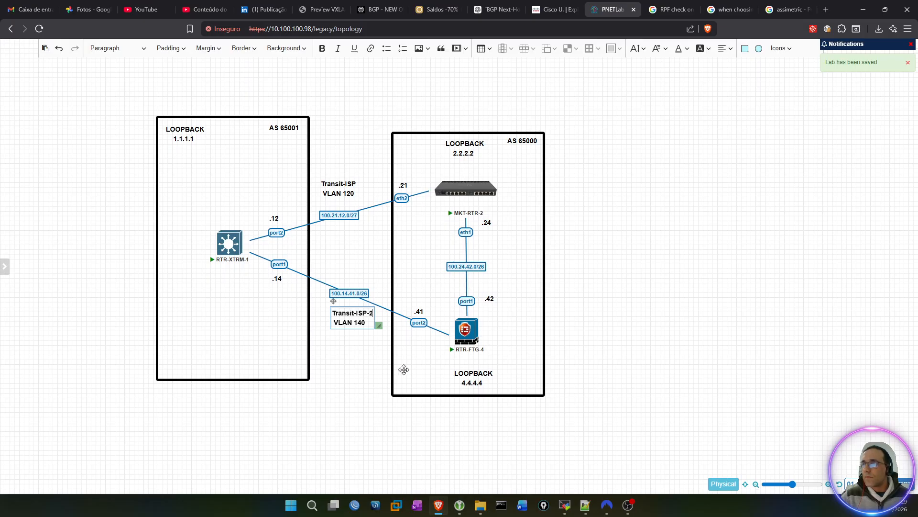
{"action": "left_click", "coordinate": [342, 369]}
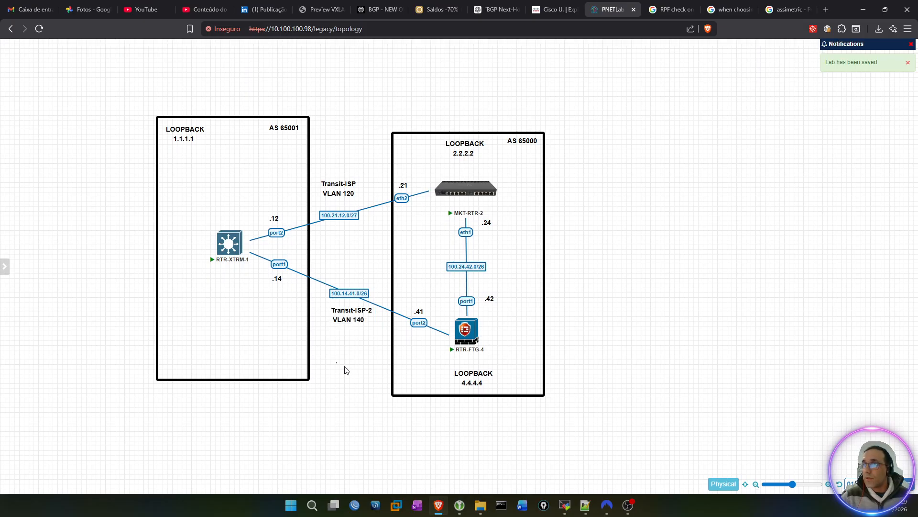
Step: Shift the Transit-ISP-2 label slightly left and move the Transit-ISP label down closer to its link
{"action": "left_click", "coordinate": [350, 319]}
{"action": "left_click_drag", "start_coordinate": [350, 319], "coordinate": [340, 317]}
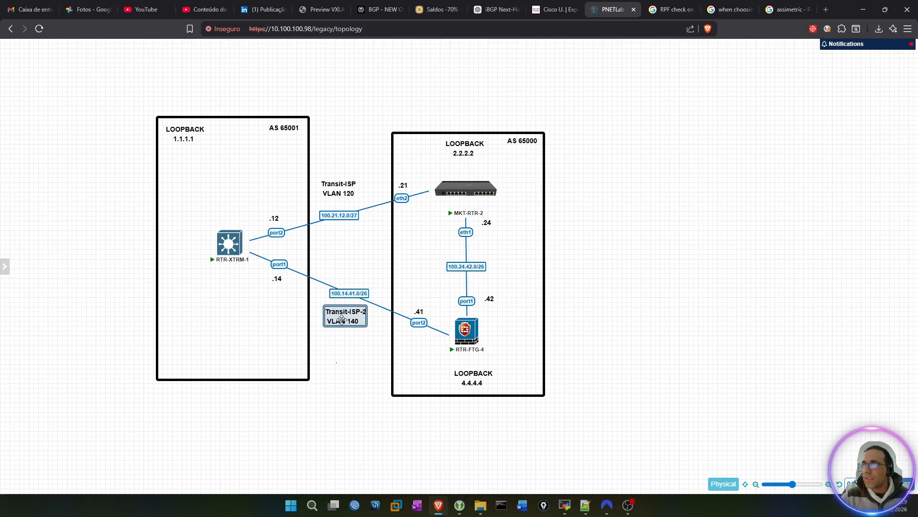
{"action": "left_click_drag", "start_coordinate": [337, 187], "coordinate": [337, 200]}
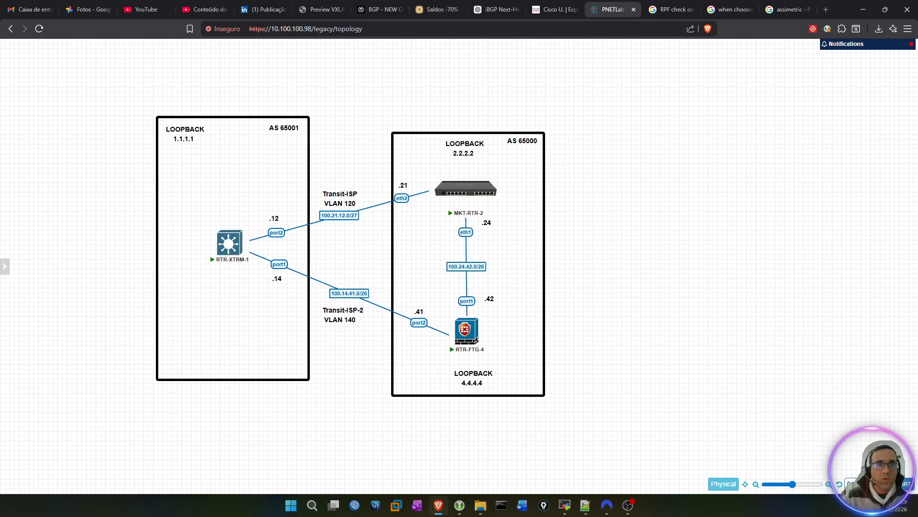
Step: Switch to the MKT-RTR-2 terminal session and log in as admin with the account password
{"action": "key", "text": "alt+Tab"}
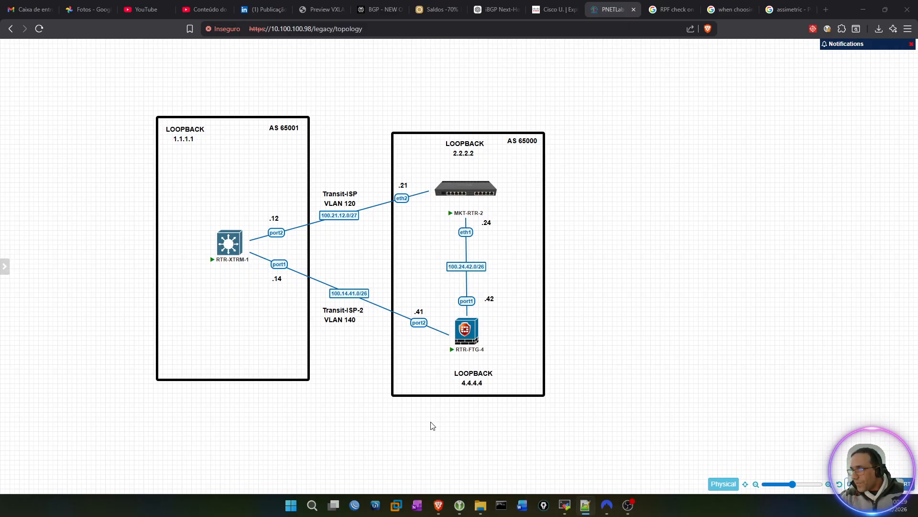
{"action": "mouse_move", "coordinate": [565, 510]}
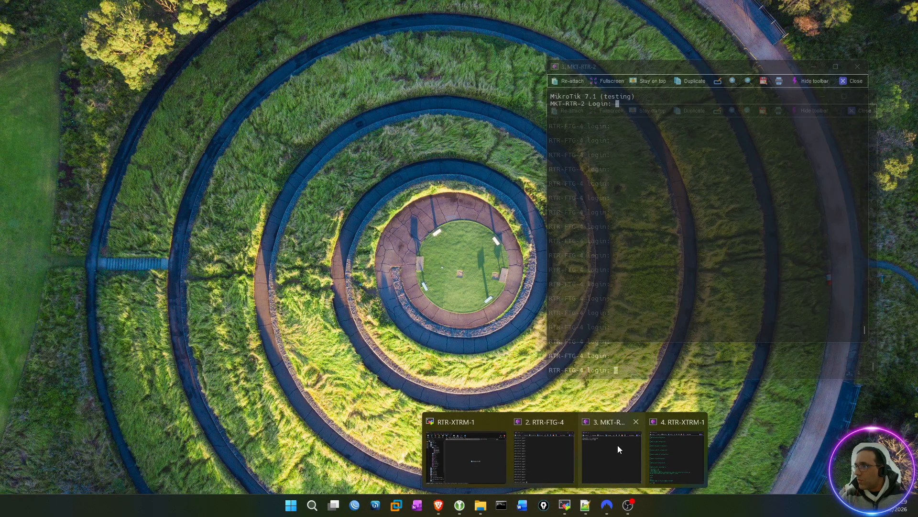
{"action": "left_click", "coordinate": [619, 445]}
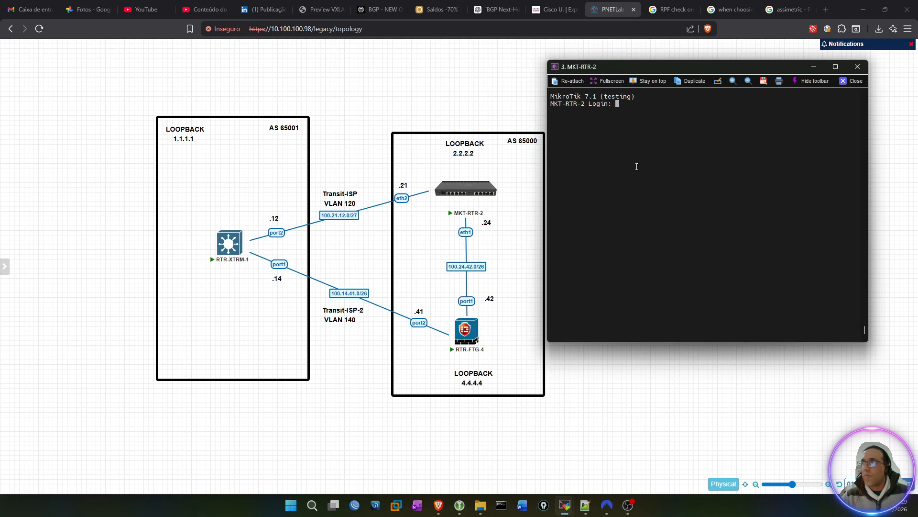
{"action": "type", "text": "admin"}
{"action": "key", "text": "Return"}
{"action": "key", "text": "Return"}
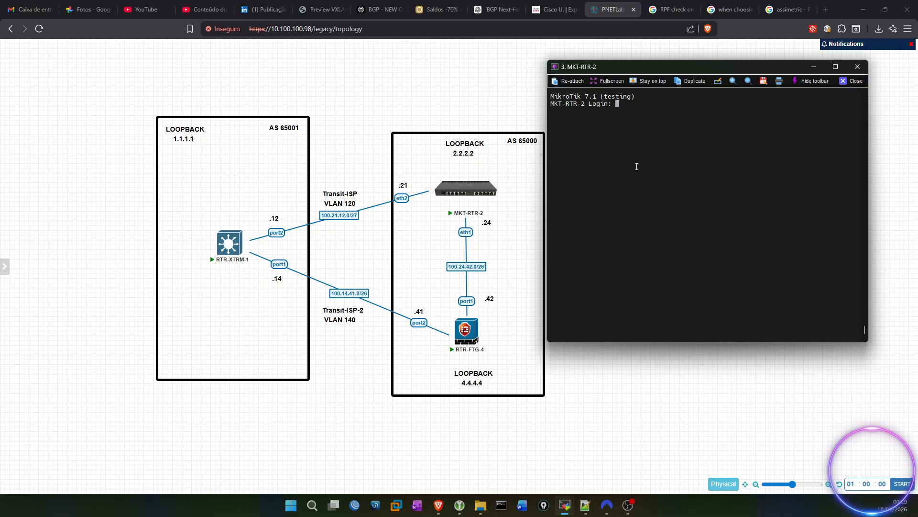
{"action": "type", "text": "admin"}
{"action": "key", "text": "Return"}
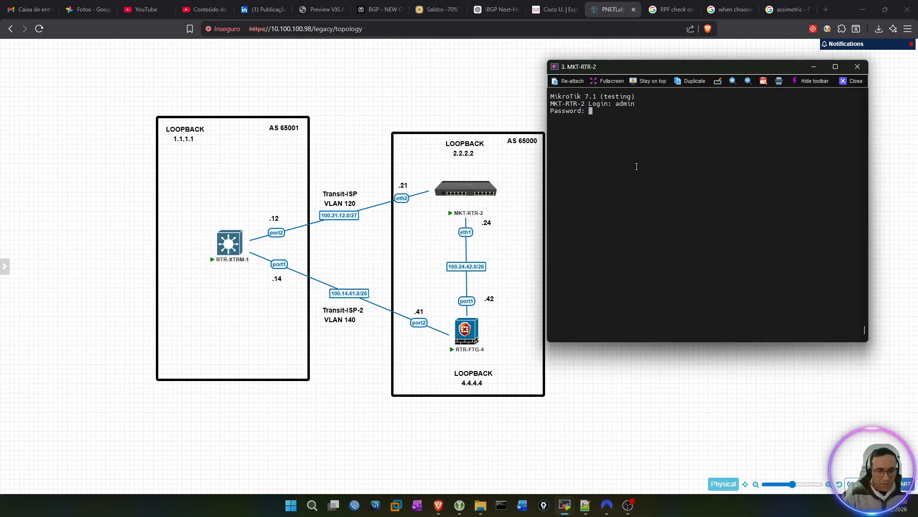
{"action": "key", "text": "Return"}
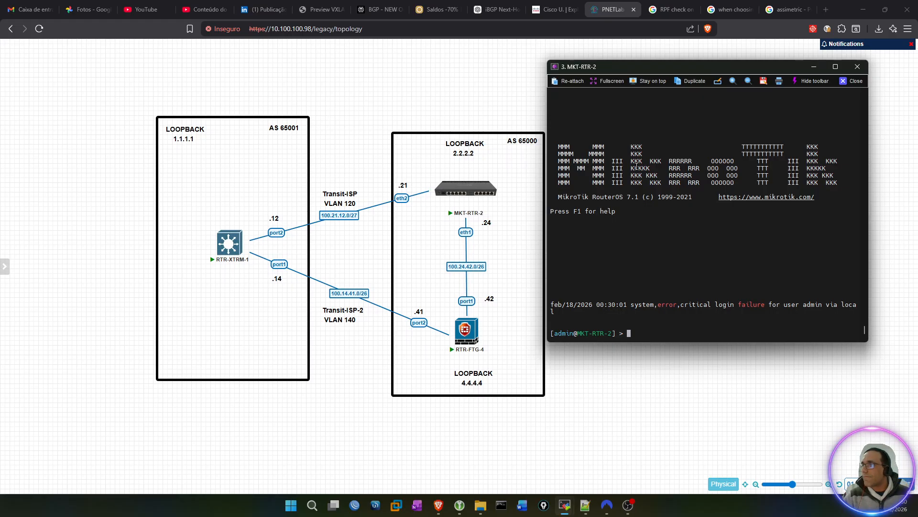
Step: Enter the routing/bgp/connection/ context on MKT-RTR-2 and export its configuration
{"action": "key", "text": "Return"}
{"action": "key", "text": "Return"}
{"action": "key", "text": "Return"}
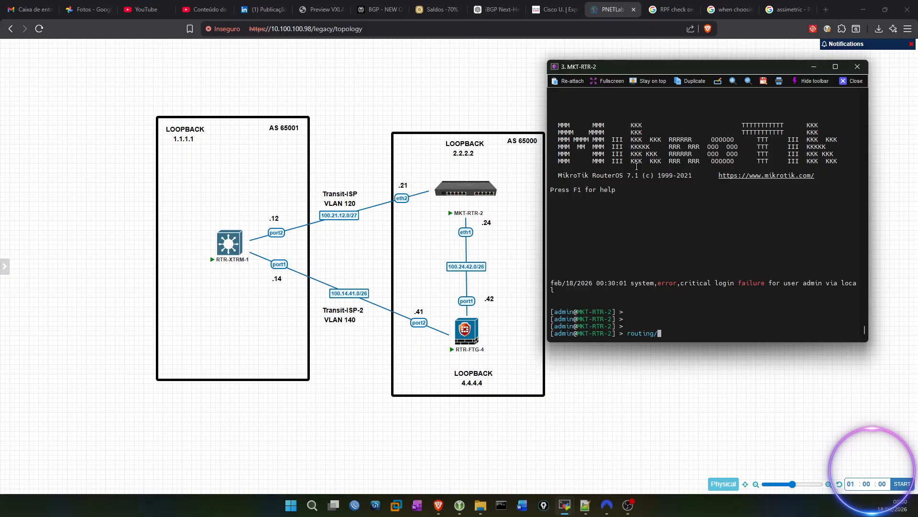
{"action": "type", "text": "bgp/connection/"}
{"action": "key", "text": "Return"}
{"action": "key", "text": "Return"}
{"action": "key", "text": "Return"}
{"action": "key", "text": "Return"}
{"action": "type", "text": "export"}
{"action": "key", "text": "Return"}
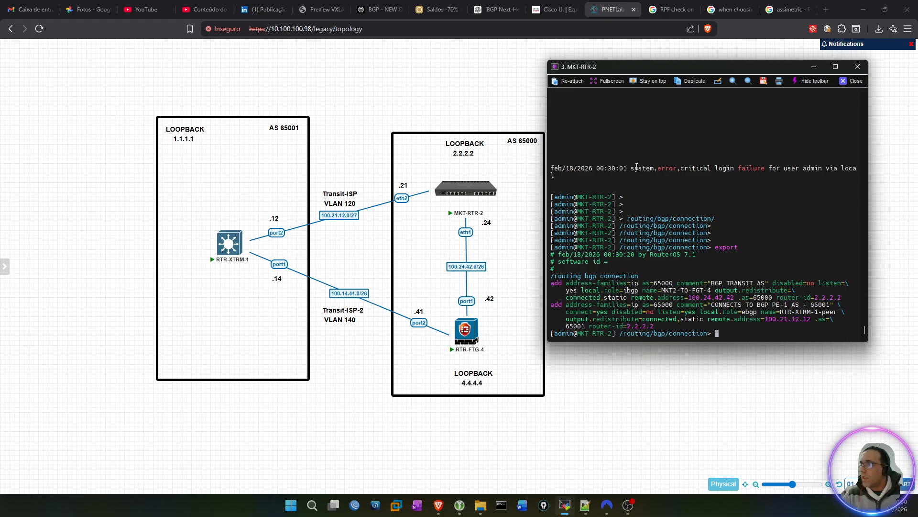
Step: Set nexthop-choice=force-self on the MKT2-TO-FGT-4 BGP connection of MKT-RTR-2
{"action": "double_click", "coordinate": [675, 290]}
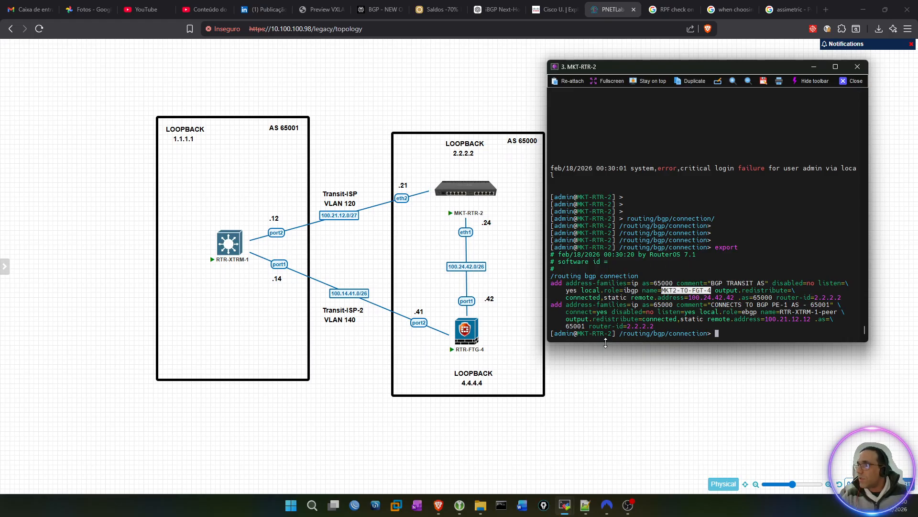
{"action": "double_click", "coordinate": [669, 291]}
{"action": "key", "text": "ctrl+c"}
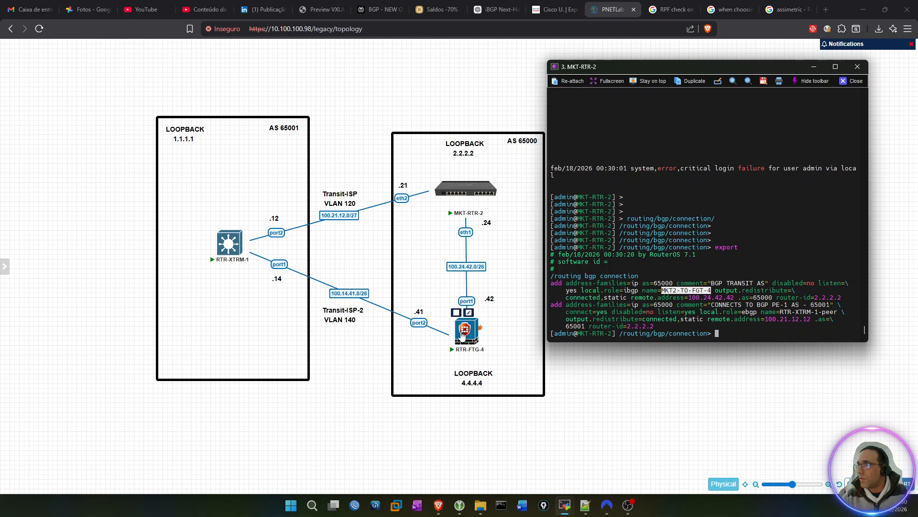
{"action": "left_click", "coordinate": [759, 264]}
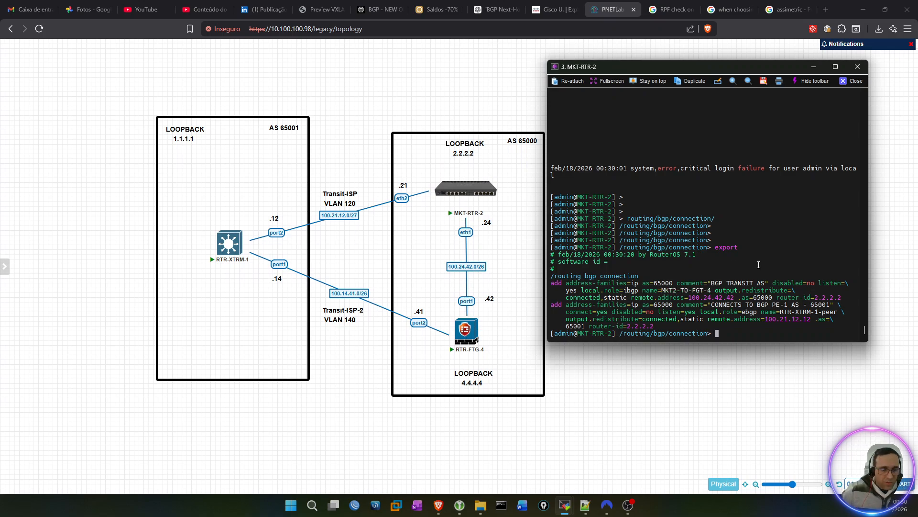
{"action": "type", "text": "set"}
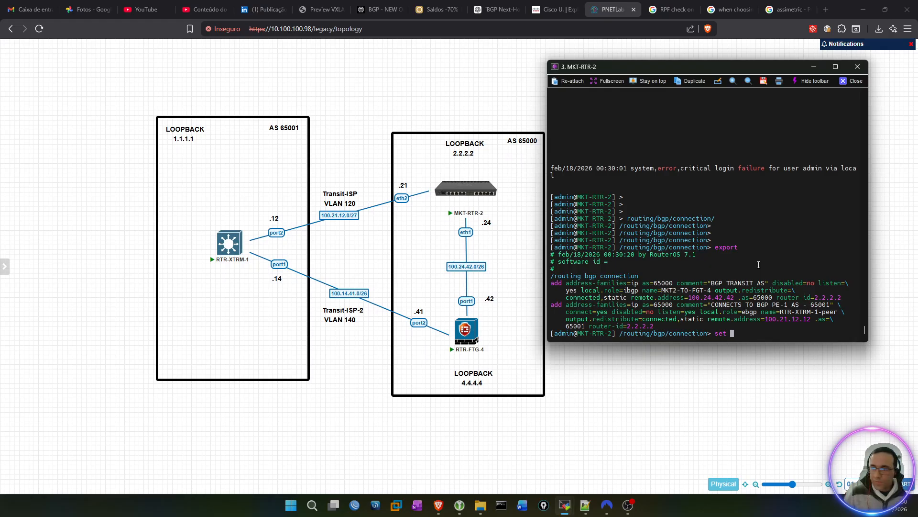
{"action": "key", "text": "ctrl+v"}
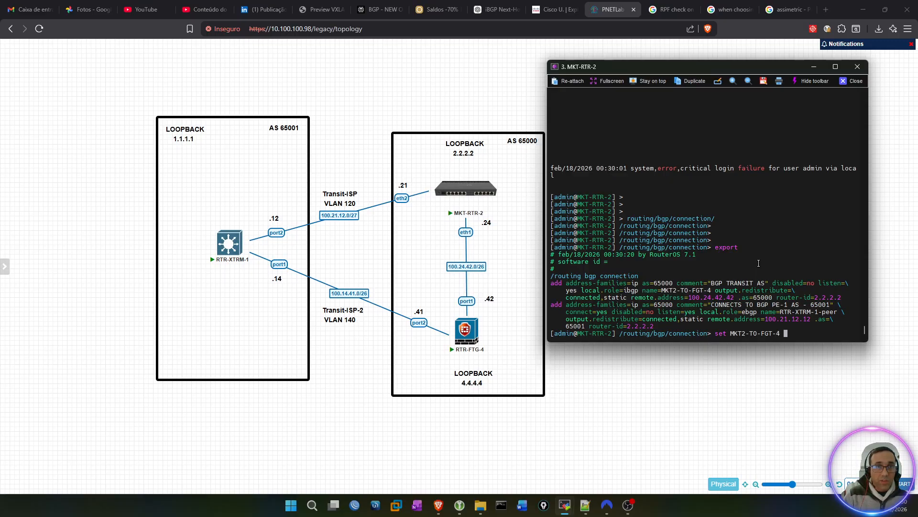
{"action": "type", "text": "nexthop-choice="}
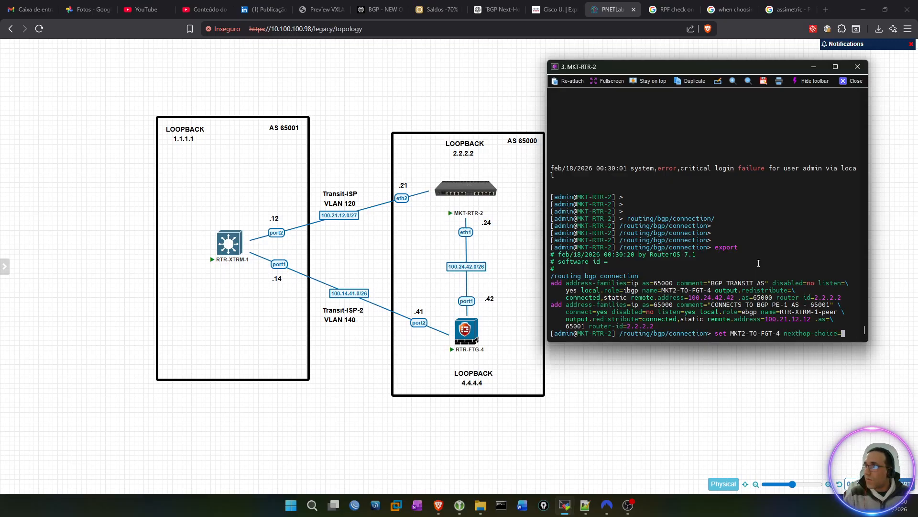
{"action": "key", "text": "Tab"}
{"action": "key", "text": "Tab"}
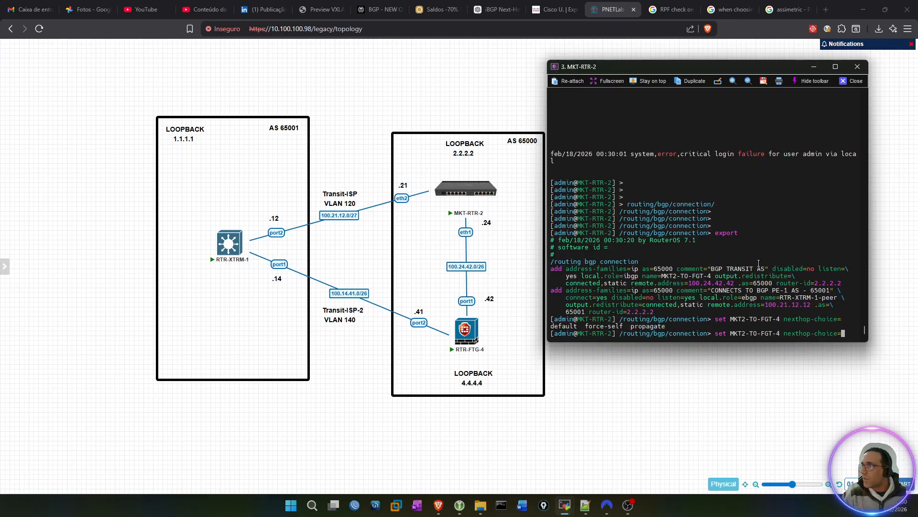
{"action": "type", "text": "force-self"}
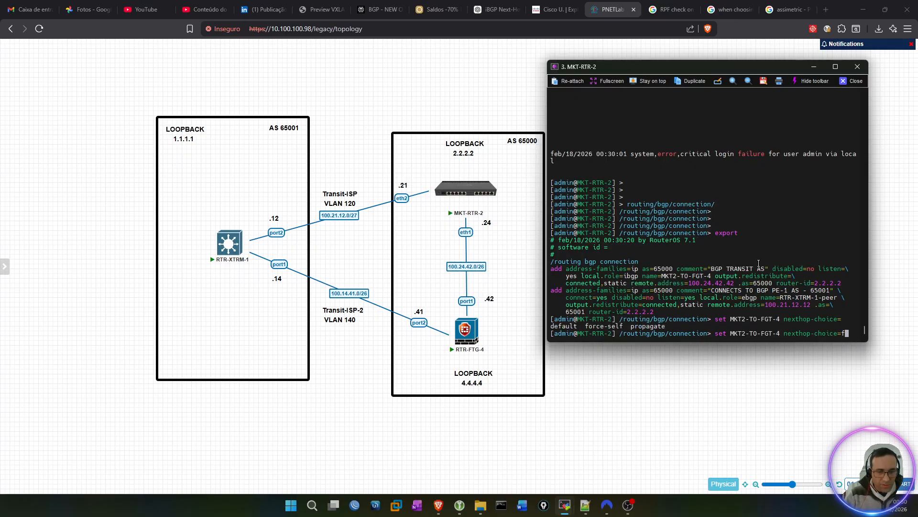
{"action": "key", "text": "Return"}
{"action": "key", "text": "Return"}
{"action": "key", "text": "Return"}
{"action": "key", "text": "Return"}
{"action": "key", "text": "Return"}
{"action": "key", "text": "Return"}
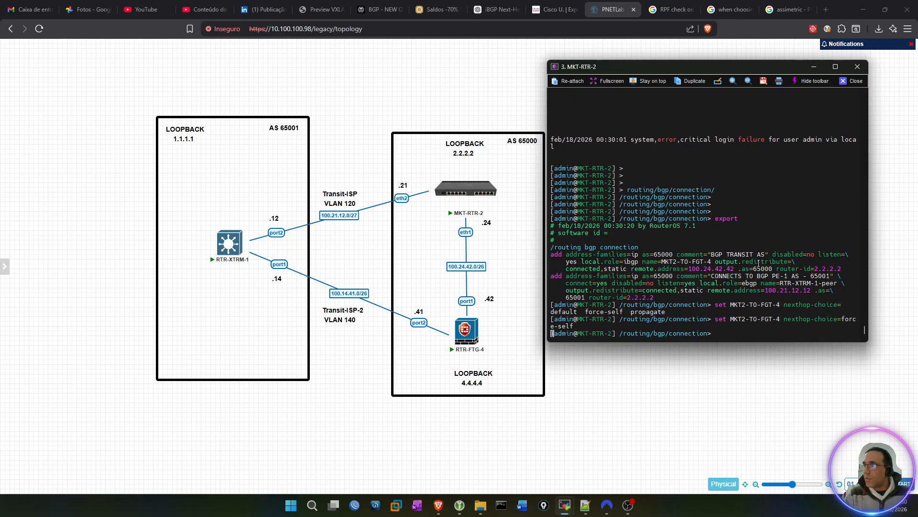
Step: Export the BGP connection configuration again and check the nexthop-choice setting of MKT2-TO-FGT-4
{"action": "type", "text": "expor"}
{"action": "type", "text": "t"}
{"action": "key", "text": "Return"}
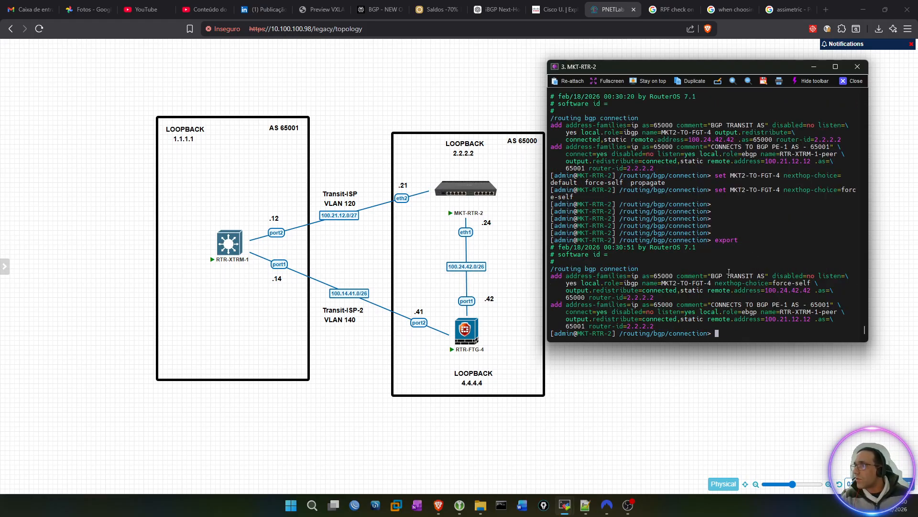
{"action": "left_click_drag", "start_coordinate": [716, 282], "coordinate": [812, 282]}
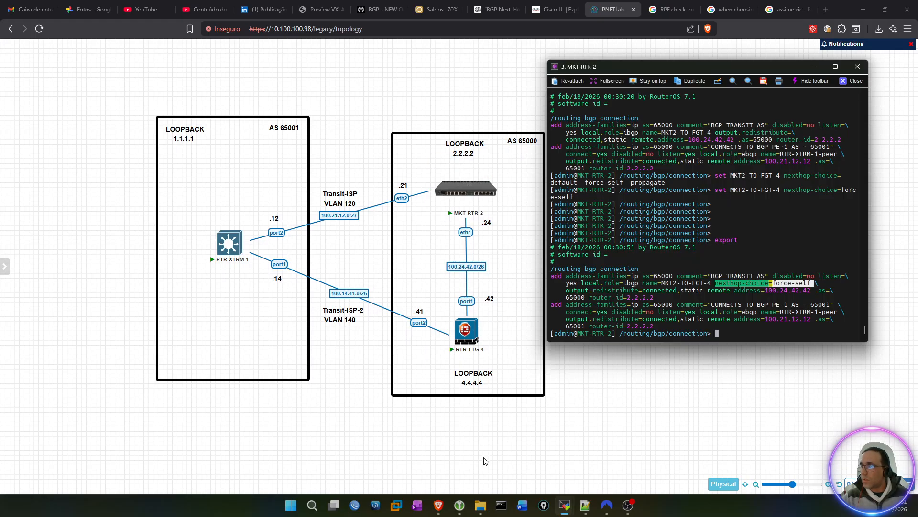
Step: Switch to the RTR-FTG-4 terminal session and log in as admin with the account password
{"action": "mouse_move", "coordinate": [566, 508]}
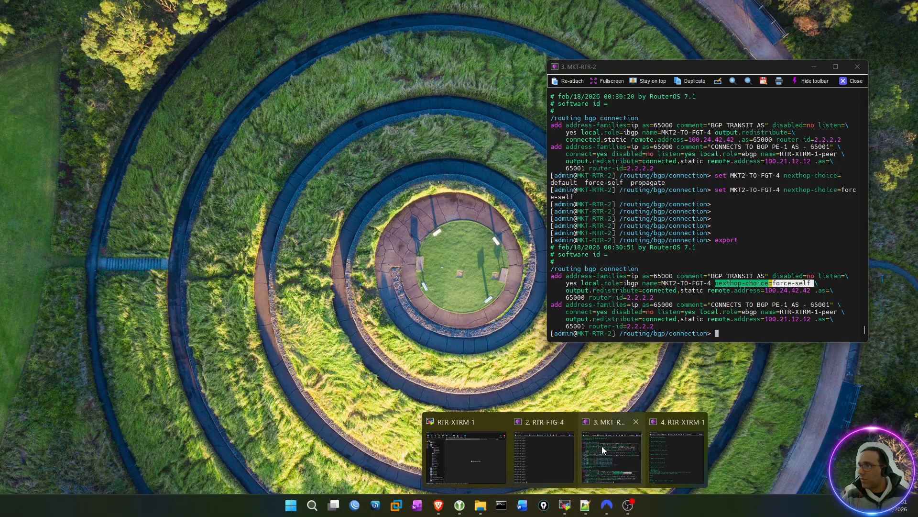
{"action": "left_click", "coordinate": [547, 444]}
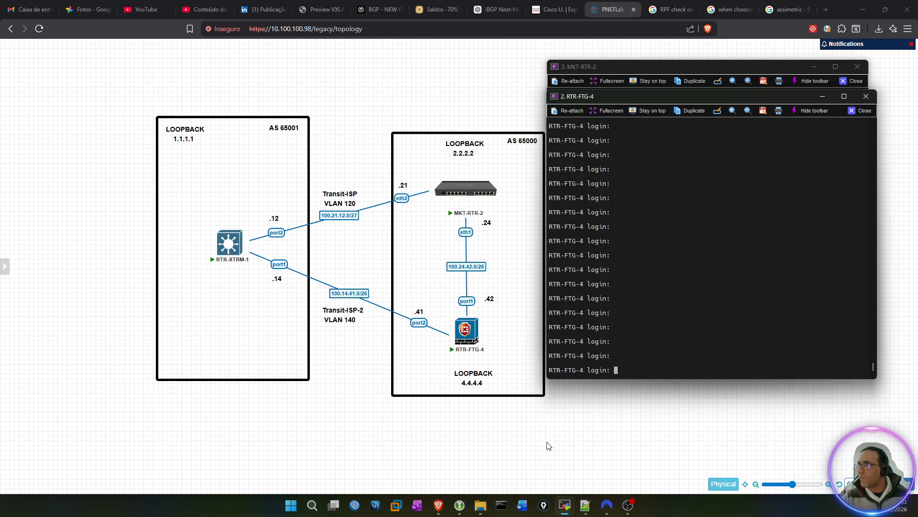
{"action": "type", "text": "admin"}
{"action": "key", "text": "Return"}
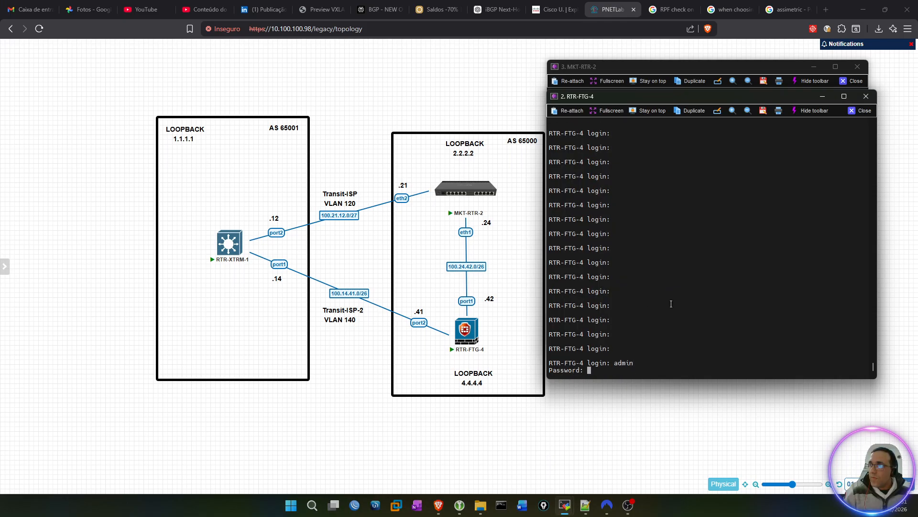
{"action": "key", "text": "Return"}
{"action": "key", "text": "Return"}
{"action": "key", "text": "Return"}
{"action": "key", "text": "Return"}
{"action": "key", "text": "Return"}
{"action": "key", "text": "Return"}
{"action": "key", "text": "Return"}
{"action": "key", "text": "Return"}
{"action": "key", "text": "Return"}
{"action": "key", "text": "Return"}
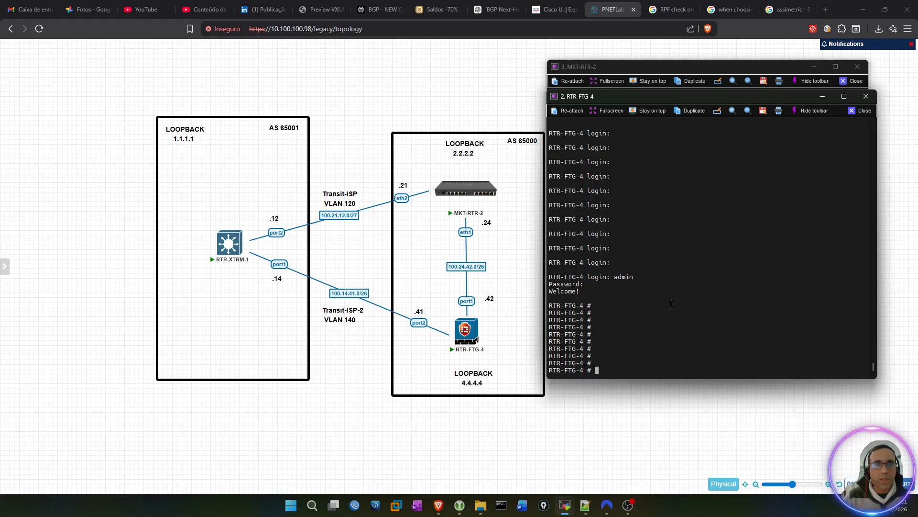
Step: Enter the router bgp configuration on RTR-FTG-4 and go into its neighbor section
{"action": "type", "text": "c"}
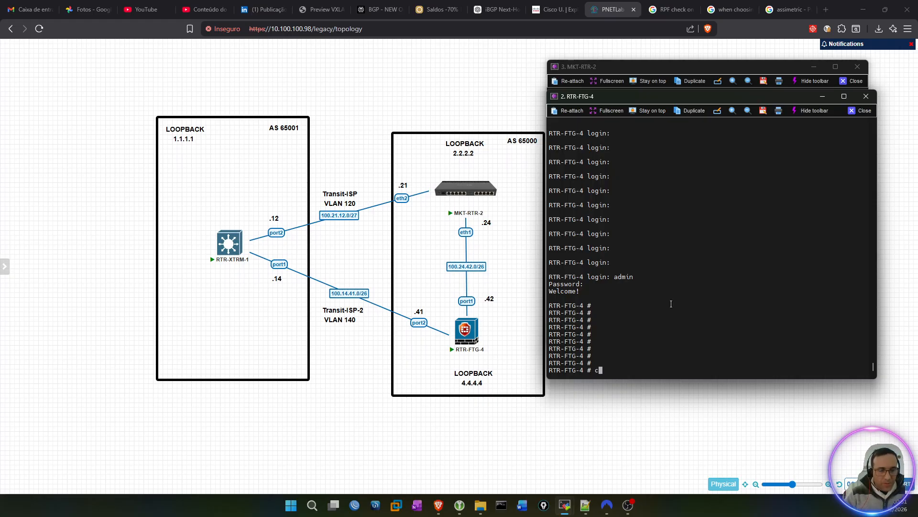
{"action": "type", "text": "onfig router bgp"}
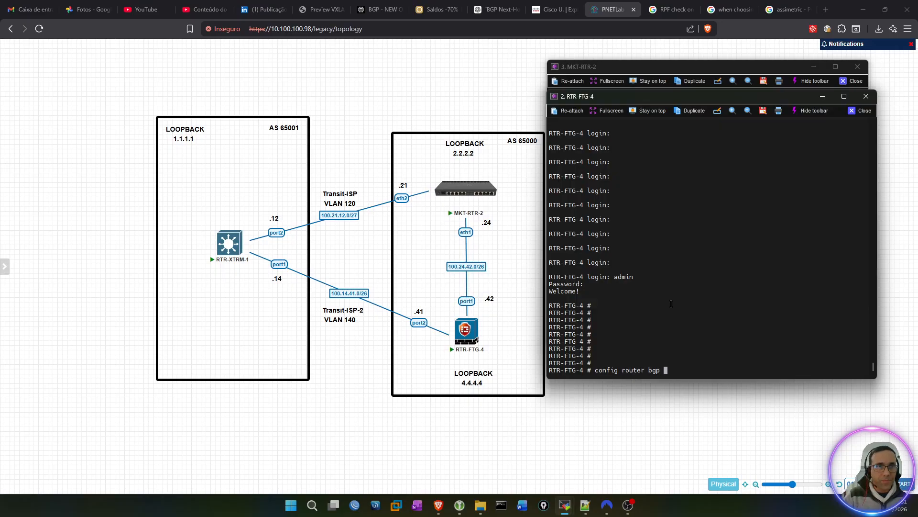
{"action": "key", "text": "Return"}
{"action": "key", "text": "Return"}
{"action": "key", "text": "Return"}
{"action": "key", "text": "Return"}
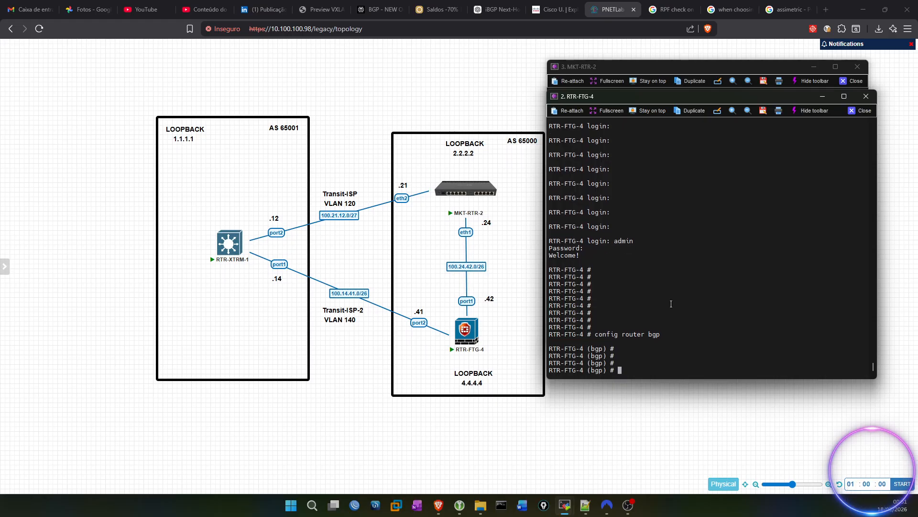
{"action": "type", "text": "config neighbor"}
{"action": "key", "text": "Return"}
{"action": "key", "text": "Return"}
Step: Open BGP neighbor 100.24.42.24 for editing
{"action": "type", "text": "edit "}
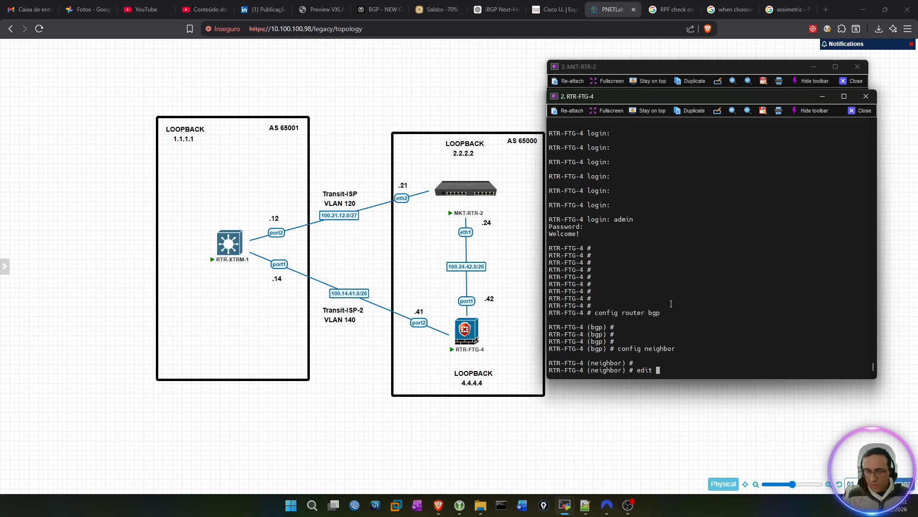
{"action": "type", "text": "100."}
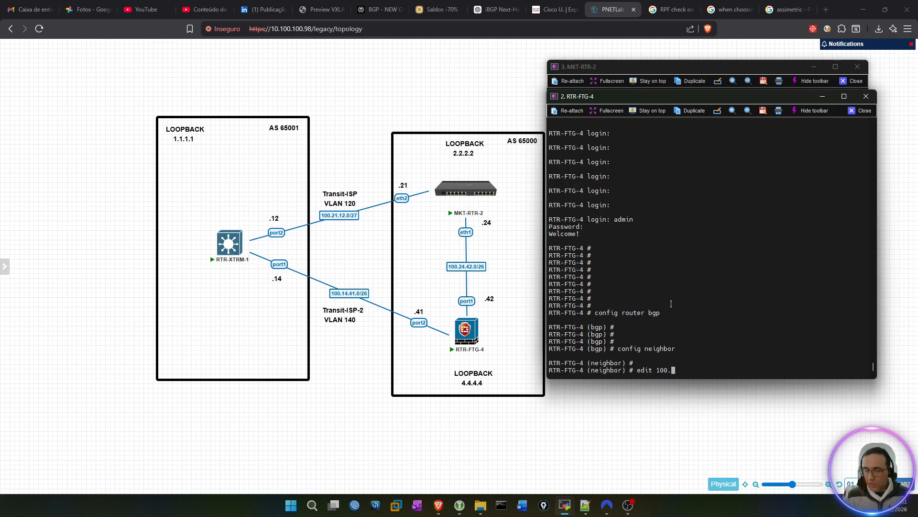
{"action": "type", "text": "24.42"}
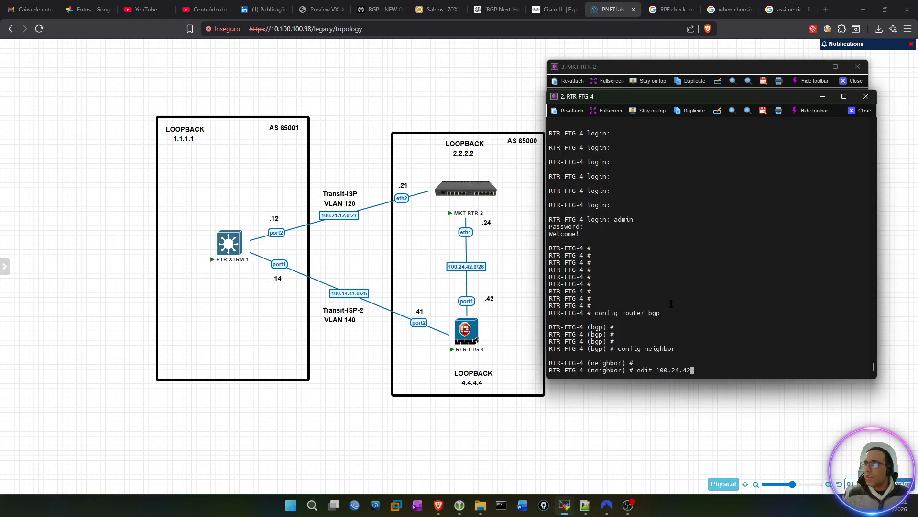
{"action": "type", "text": "24"}
{"action": "key", "text": "Left"}
{"action": "key", "text": "Left"}
{"action": "type", "text": "."}
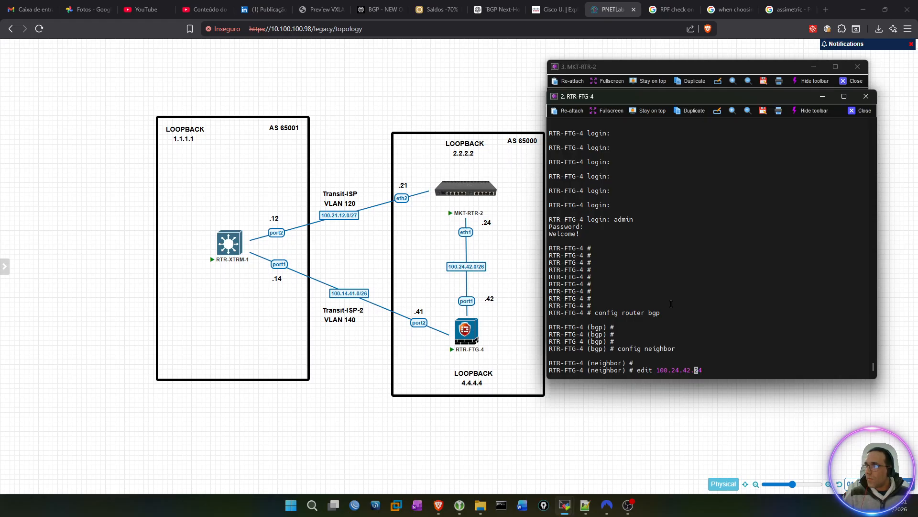
{"action": "key", "text": "Right"}
{"action": "key", "text": "Right"}
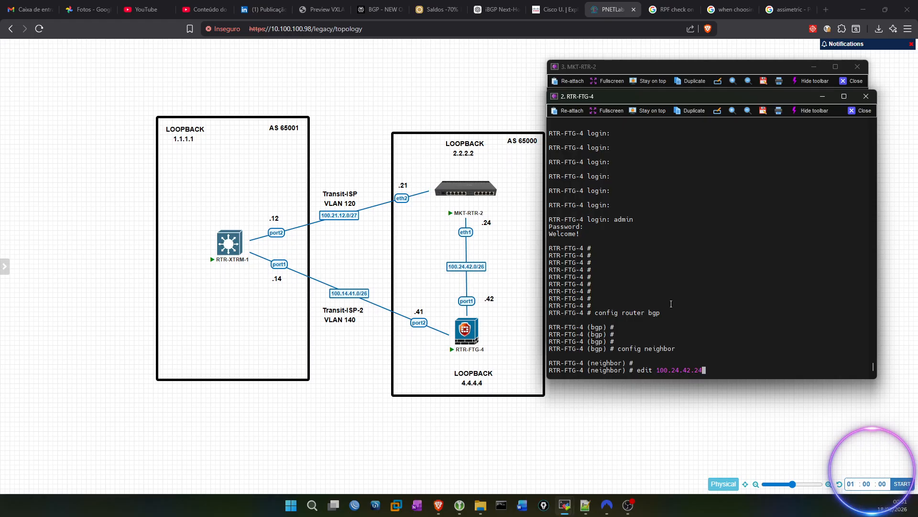
{"action": "key", "text": "Return"}
{"action": "key", "text": "Return"}
{"action": "key", "text": "Return"}
{"action": "key", "text": "Return"}
Step: Show the configuration of neighbor 100.24.42.24 and set its next-hop-self option to enable
{"action": "type", "text": "show"}
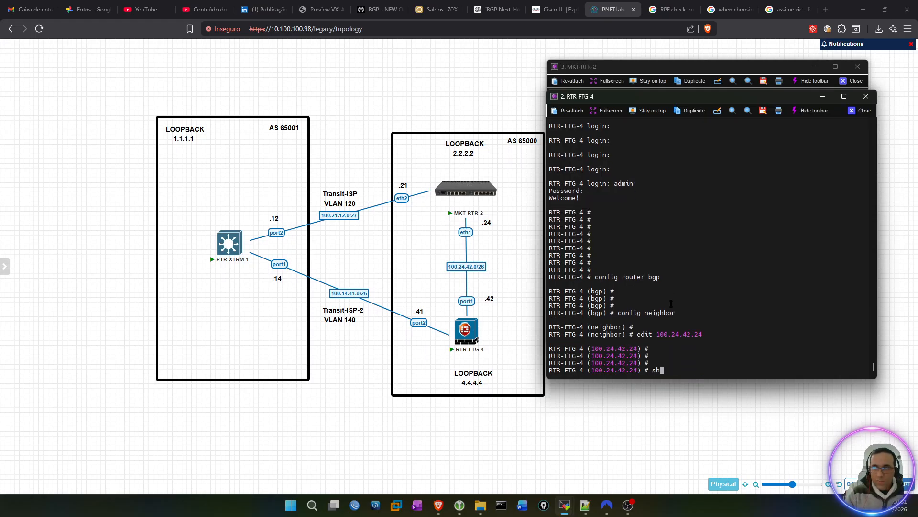
{"action": "key", "text": "Return"}
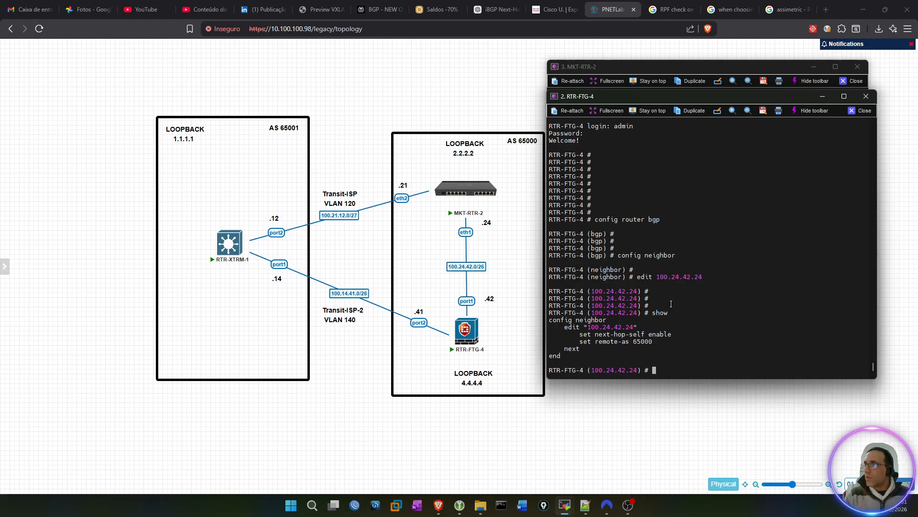
{"action": "type", "text": "set next-hop-self"}
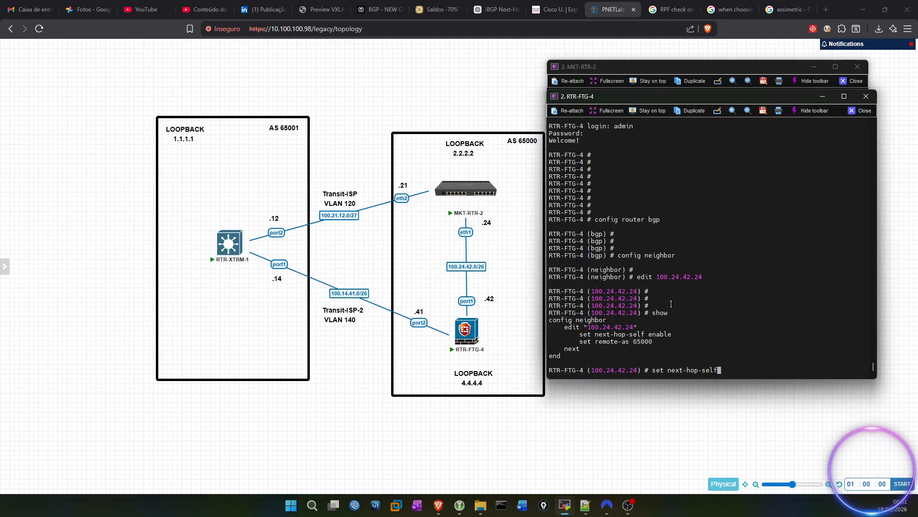
{"action": "type", "text": " enable"}
{"action": "key", "text": "Return"}
{"action": "key", "text": "Return"}
{"action": "key", "text": "Return"}
{"action": "key", "text": "Return"}
{"action": "key", "text": "Return"}
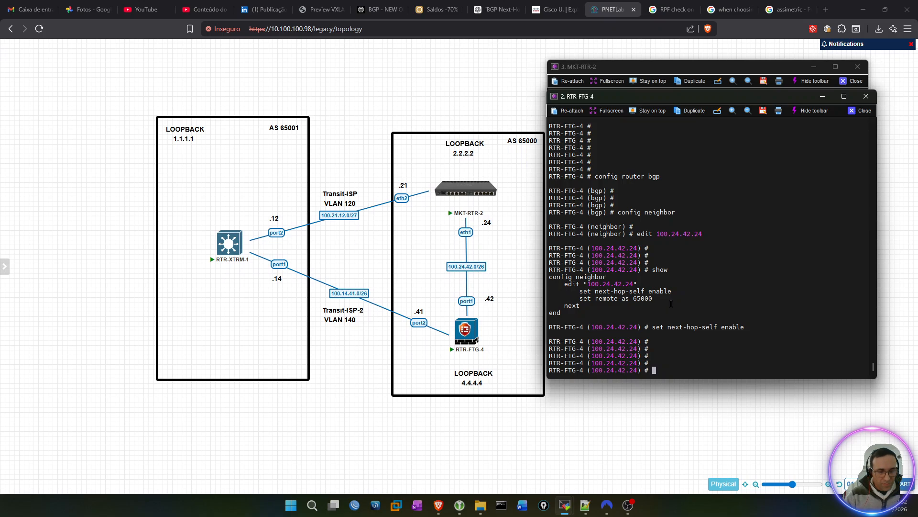
Step: Finish the neighbor entry with next and show the configuration of all BGP neighbors
{"action": "type", "text": "ne"}
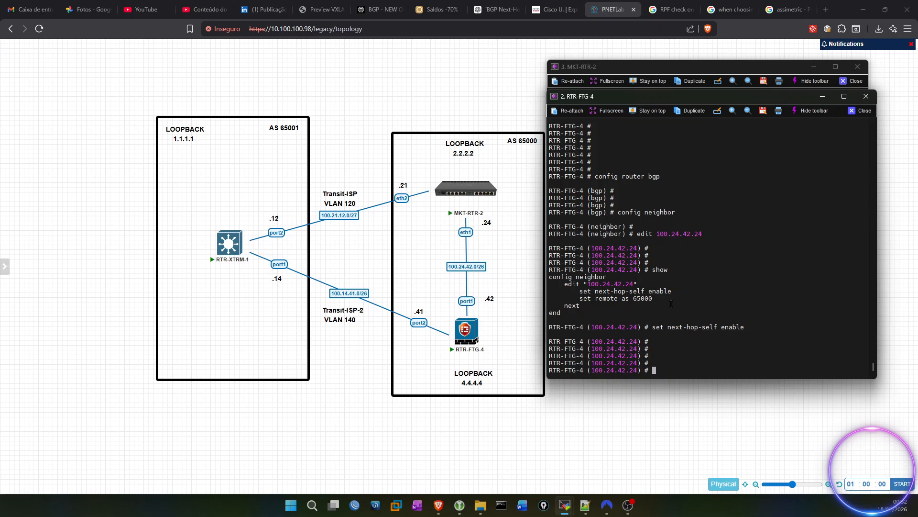
{"action": "type", "text": "xt"}
{"action": "key", "text": "Return"}
{"action": "type", "text": "show"}
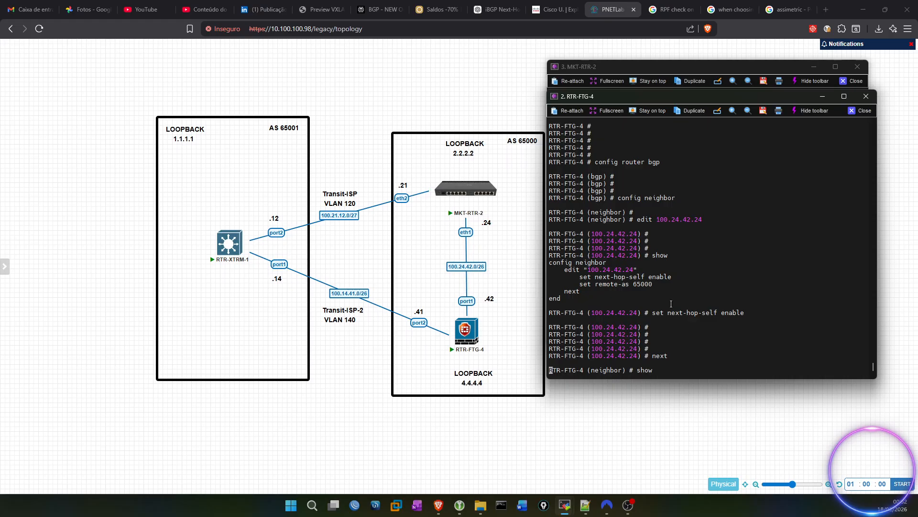
{"action": "key", "text": "Return"}
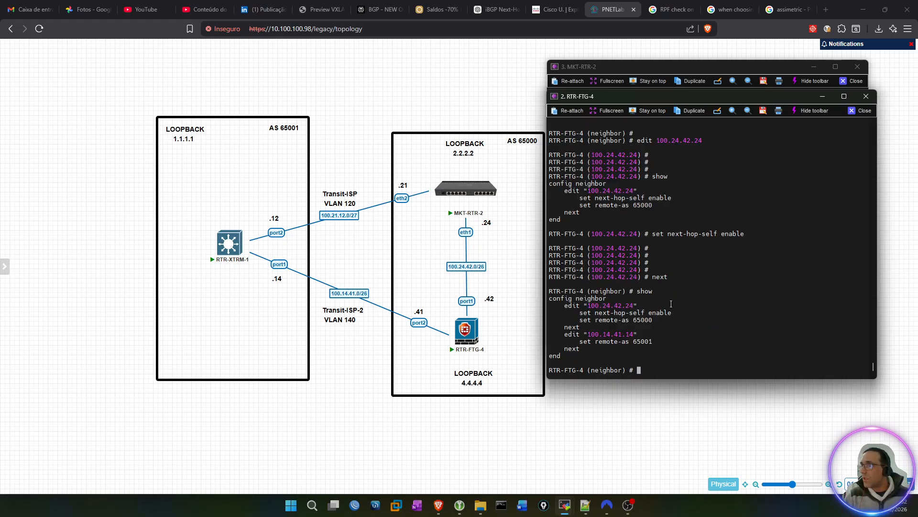
{"action": "key", "text": "Return"}
{"action": "key", "text": "Return"}
{"action": "key", "text": "Return"}
{"action": "key", "text": "Return"}
{"action": "key", "text": "Return"}
{"action": "key", "text": "Return"}
{"action": "key", "text": "Return"}
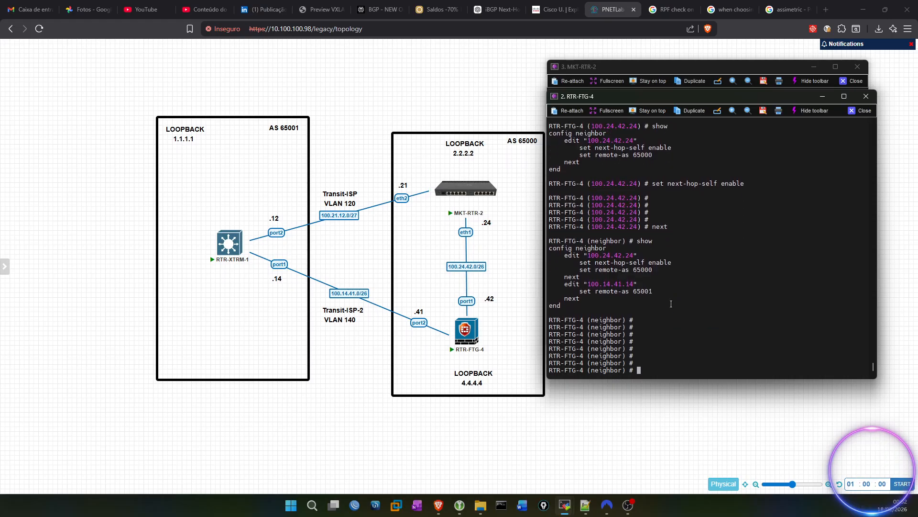
Step: End the neighbor section and show the full BGP configuration of RTR-FTG-4
{"action": "type", "text": "end"}
{"action": "key", "text": "Return"}
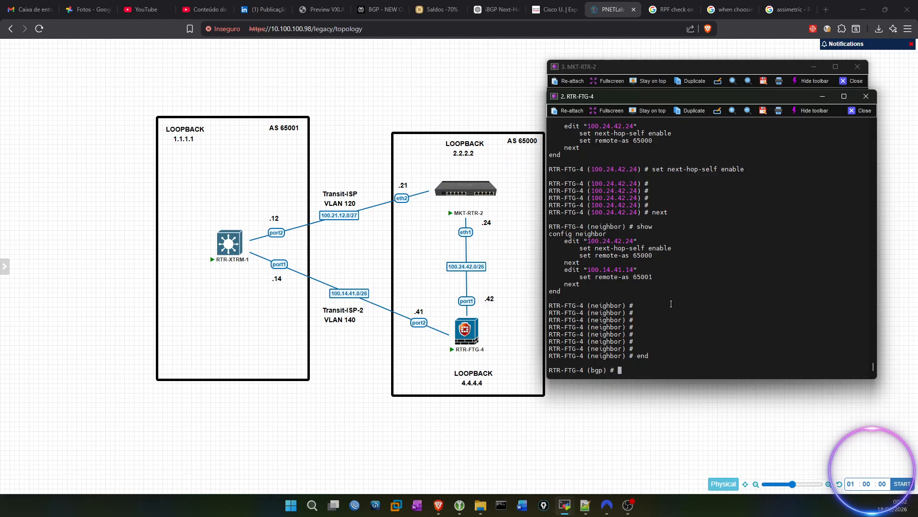
{"action": "type", "text": "show"}
{"action": "key", "text": "Return"}
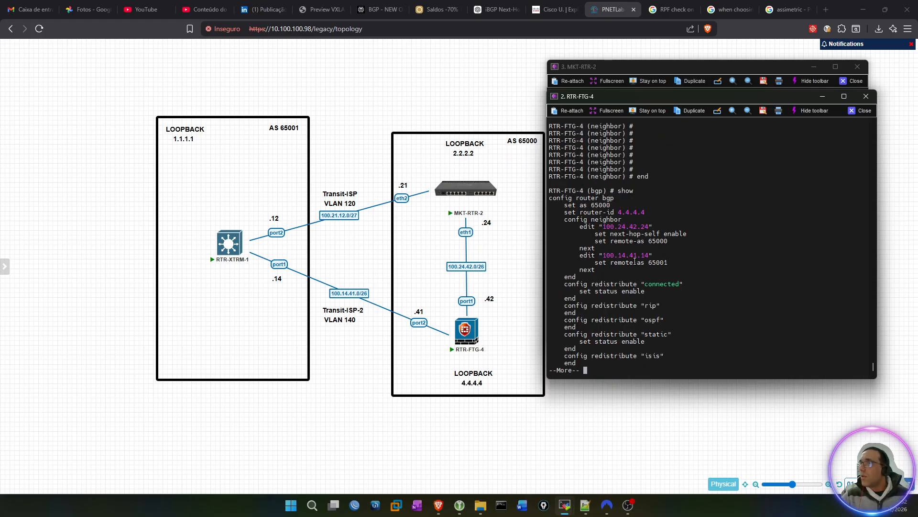
Step: Examine the next-hop-self line of neighbor 100.24.42.24 and the entry for neighbor 100.14.41.14 in the BGP configuration
{"action": "double_click", "coordinate": [637, 226]}
{"action": "left_click_drag", "start_coordinate": [595, 235], "coordinate": [685, 235]}
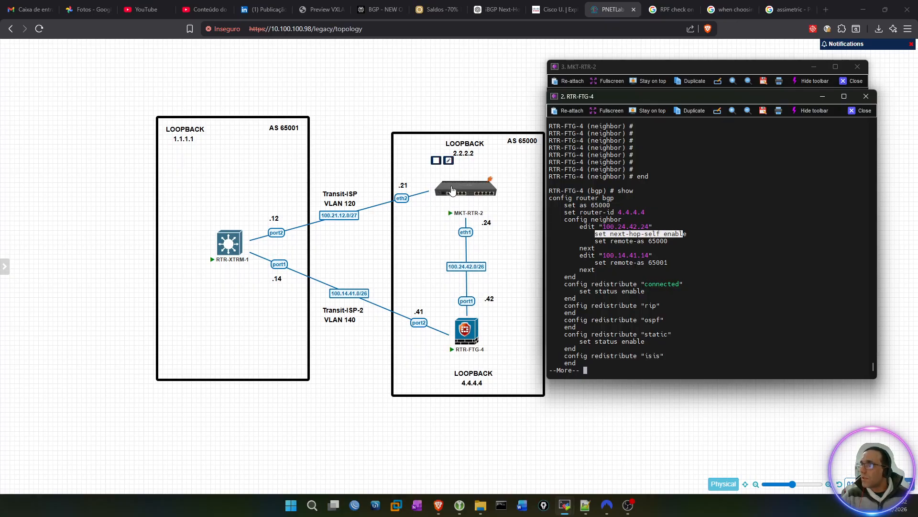
{"action": "left_click_drag", "start_coordinate": [592, 233], "coordinate": [685, 233]}
{"action": "left_click_drag", "start_coordinate": [582, 255], "coordinate": [664, 255]}
{"action": "left_click", "coordinate": [602, 262]}
{"action": "left_click_drag", "start_coordinate": [599, 256], "coordinate": [633, 263]}
{"action": "left_click", "coordinate": [633, 263]}
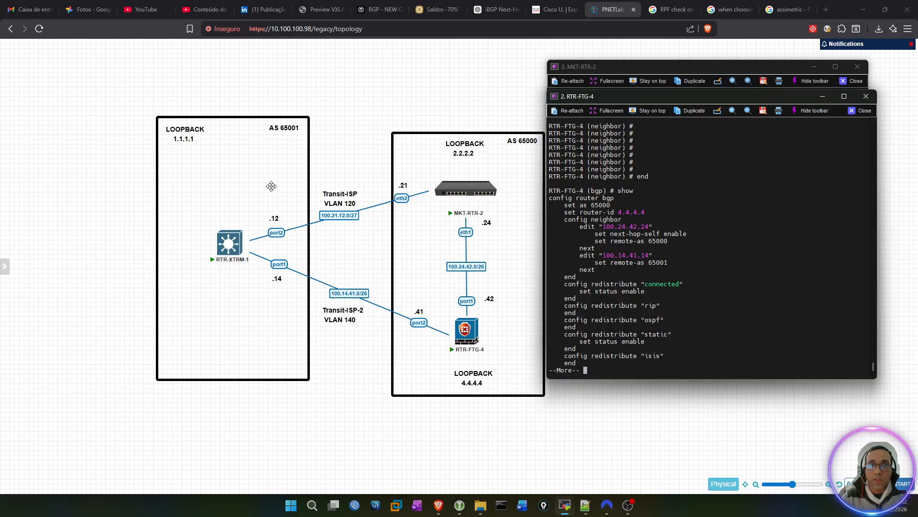
Step: Display the rest of the paged BGP configuration of RTR-FTG-4 and review it against the topology
{"action": "mouse_move", "coordinate": [463, 183]}
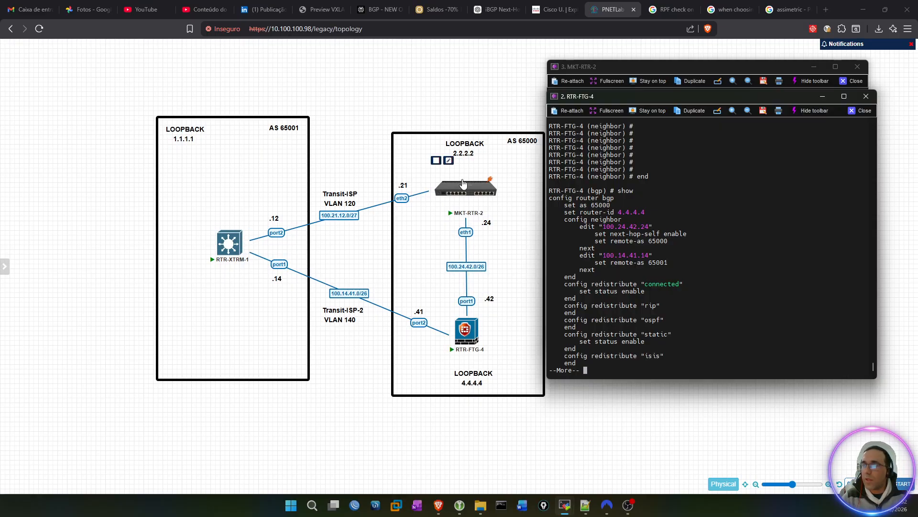
{"action": "key", "text": "space"}
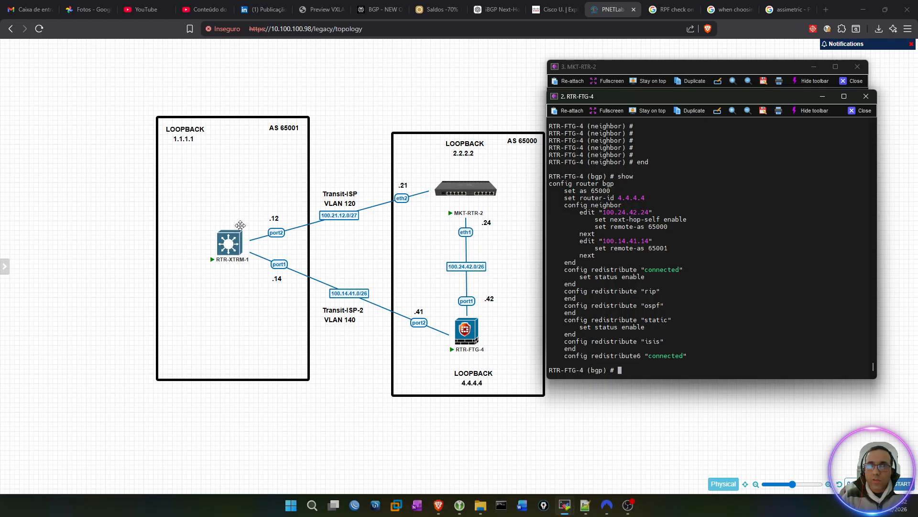
{"action": "mouse_move", "coordinate": [479, 326]}
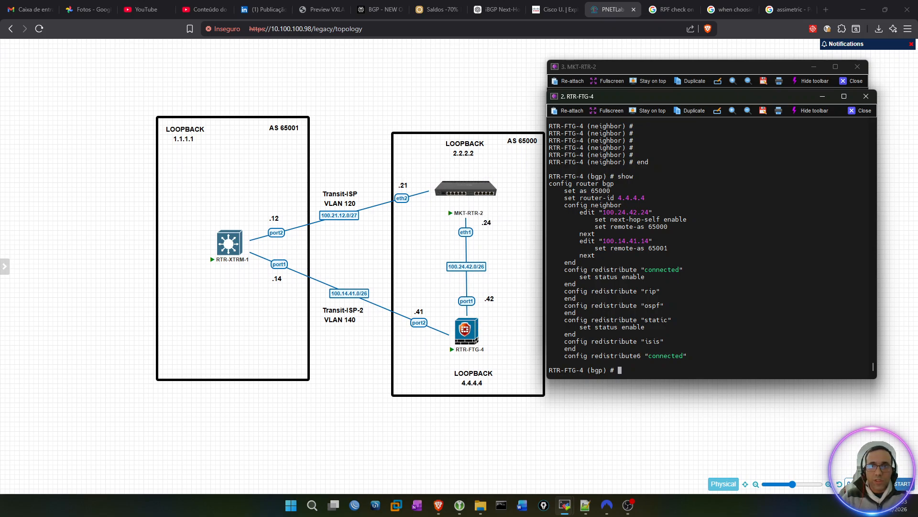
{"action": "left_click", "coordinate": [874, 367]}
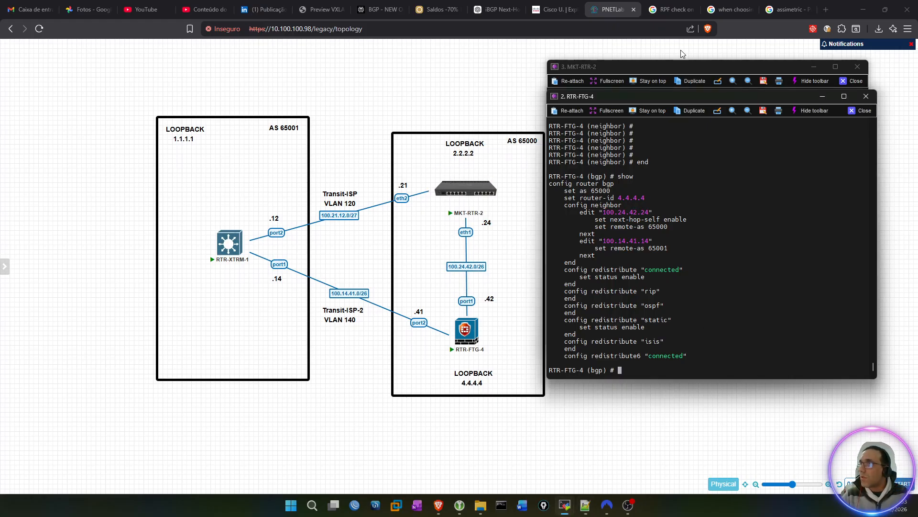
Step: On the MKT-RTR-2 console, begin a set command for the BGP connection MKT2-TO-FGT-4 and list its available parameters
{"action": "left_click", "coordinate": [639, 67]}
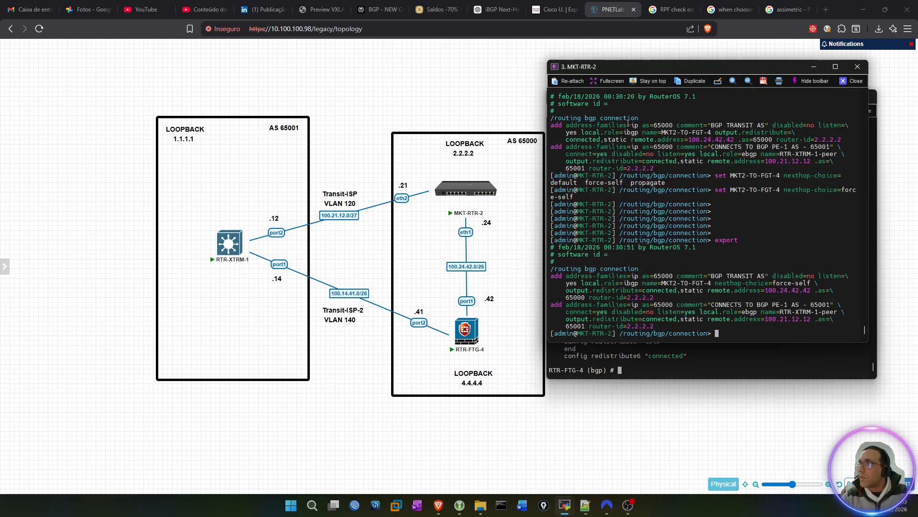
{"action": "double_click", "coordinate": [677, 284]}
{"action": "type", "text": "add"}
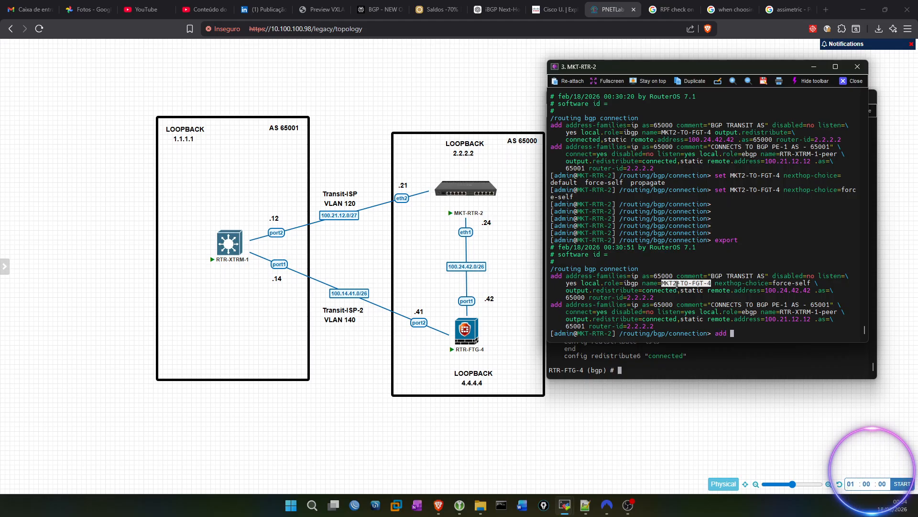
{"action": "right_click", "coordinate": [690, 247]}
{"action": "key", "text": "BackSpace"}
{"action": "key", "text": "BackSpace"}
{"action": "key", "text": "BackSpace"}
{"action": "key", "text": "BackSpace"}
{"action": "key", "text": "BackSpace"}
{"action": "key", "text": "BackSpace"}
{"action": "key", "text": "BackSpace"}
{"action": "key", "text": "BackSpace"}
{"action": "key", "text": "BackSpace"}
{"action": "key", "text": "BackSpace"}
{"action": "key", "text": "BackSpace"}
{"action": "key", "text": "BackSpace"}
{"action": "key", "text": "BackSpace"}
{"action": "key", "text": "BackSpace"}
{"action": "key", "text": "BackSpace"}
{"action": "key", "text": "BackSpace"}
{"action": "key", "text": "BackSpace"}
{"action": "type", "text": "se"}
{"action": "key", "text": "Tab"}
{"action": "key", "text": "Tab"}
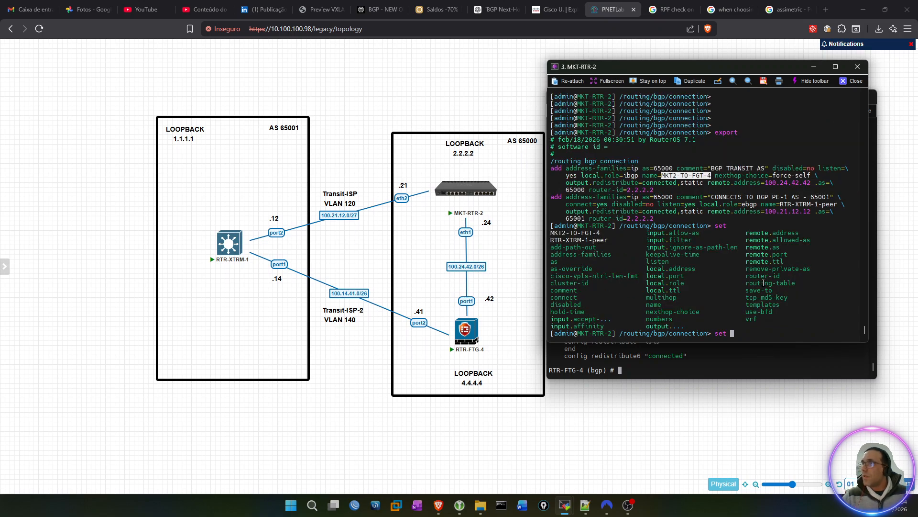
{"action": "right_click", "coordinate": [720, 295]}
{"action": "key", "text": "Tab"}
{"action": "key", "text": "Tab"}
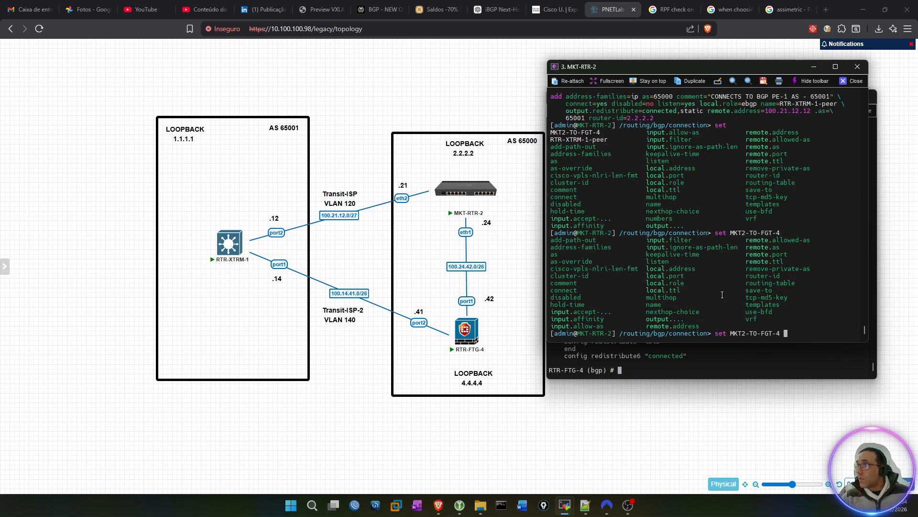
Step: Set output.redistribute to connected,static,bgp on the MKT2-TO-FGT-4 connection, reusing the parameter text from the earlier export
{"action": "scroll", "coordinate": [738, 268], "scroll_direction": "up", "scroll_amount": 1}
{"action": "scroll", "coordinate": [689, 187], "scroll_direction": "up", "scroll_amount": 1}
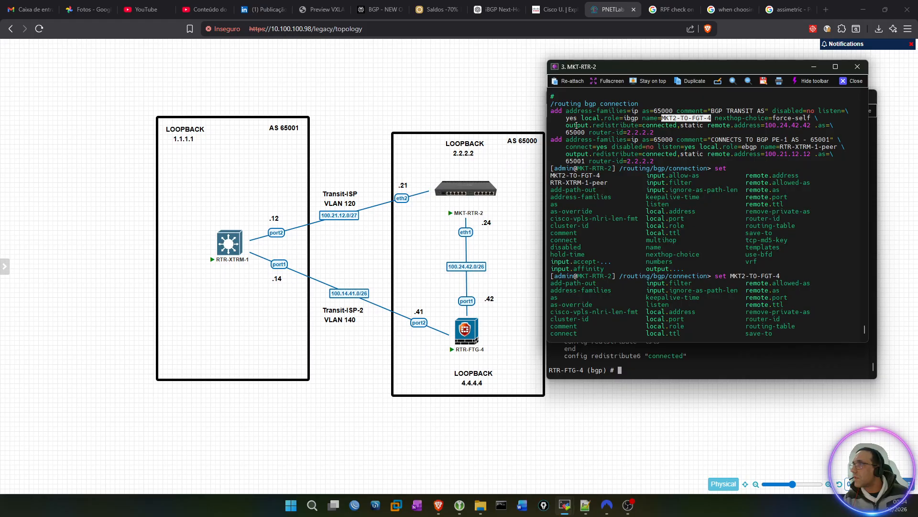
{"action": "left_click_drag", "start_coordinate": [566, 125], "coordinate": [702, 125]}
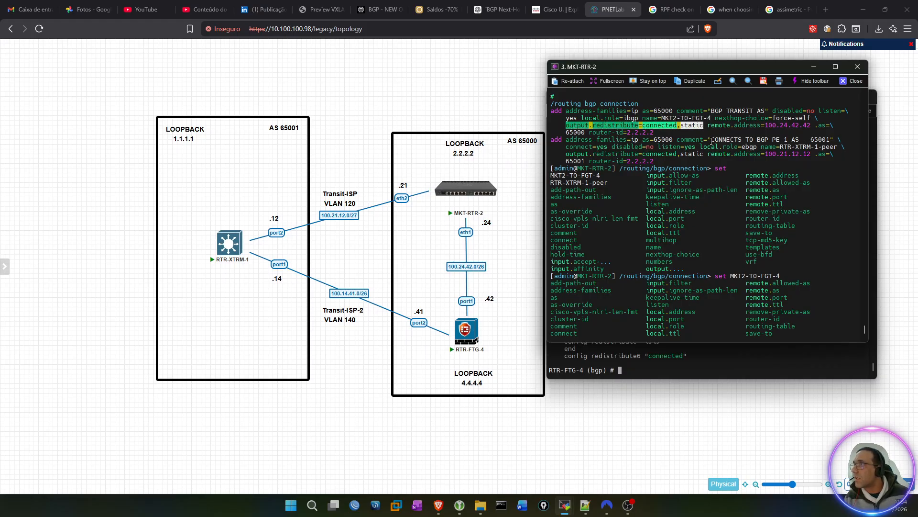
{"action": "right_click", "coordinate": [712, 143]}
{"action": "type", "text": ",bgp"}
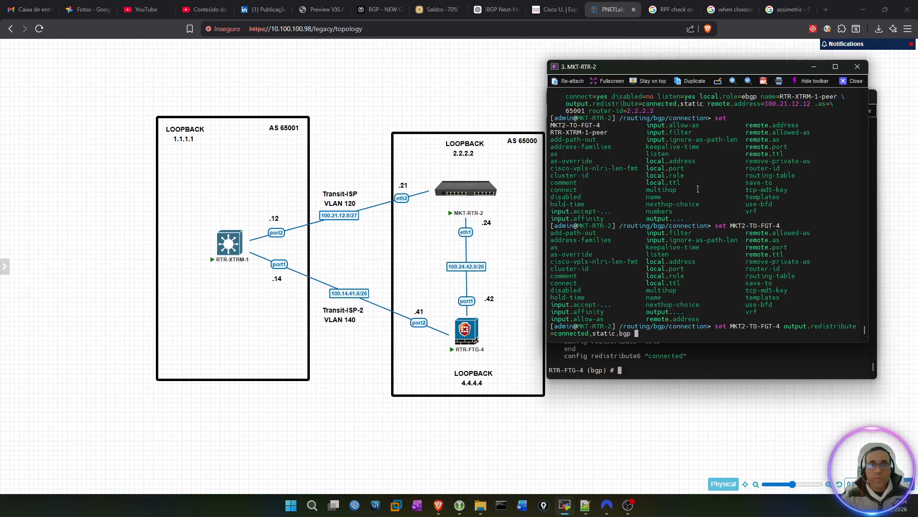
{"action": "key", "text": "Return"}
{"action": "key", "text": "Return"}
{"action": "key", "text": "Return"}
{"action": "key", "text": "Return"}
{"action": "key", "text": "Return"}
{"action": "key", "text": "Return"}
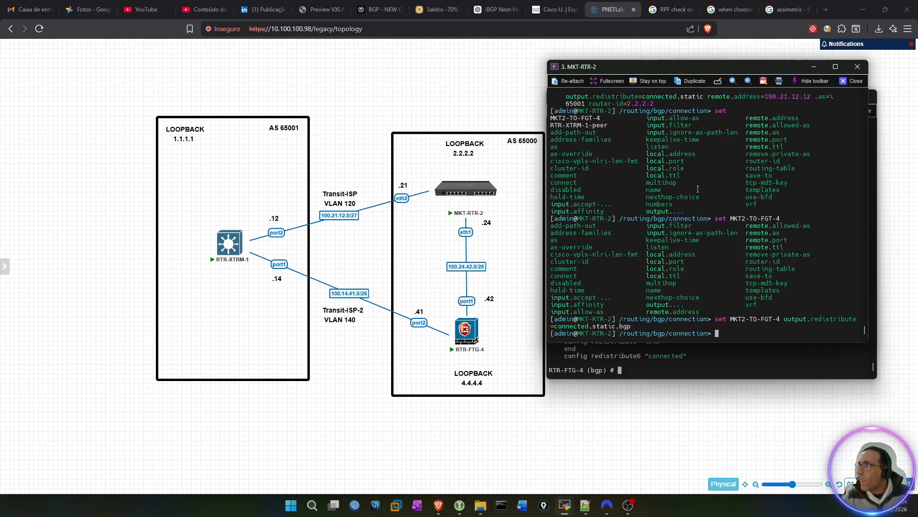
Step: Export the BGP connection configuration of MKT-RTR-2 and check the output.redistribute setting of MKT2-TO-FGT-4
{"action": "type", "text": "export"}
{"action": "key", "text": "Return"}
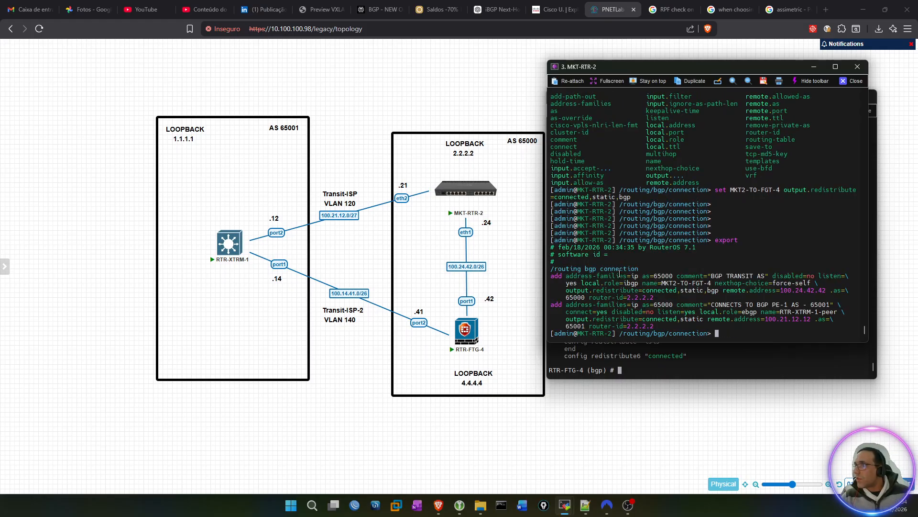
{"action": "double_click", "coordinate": [602, 290]}
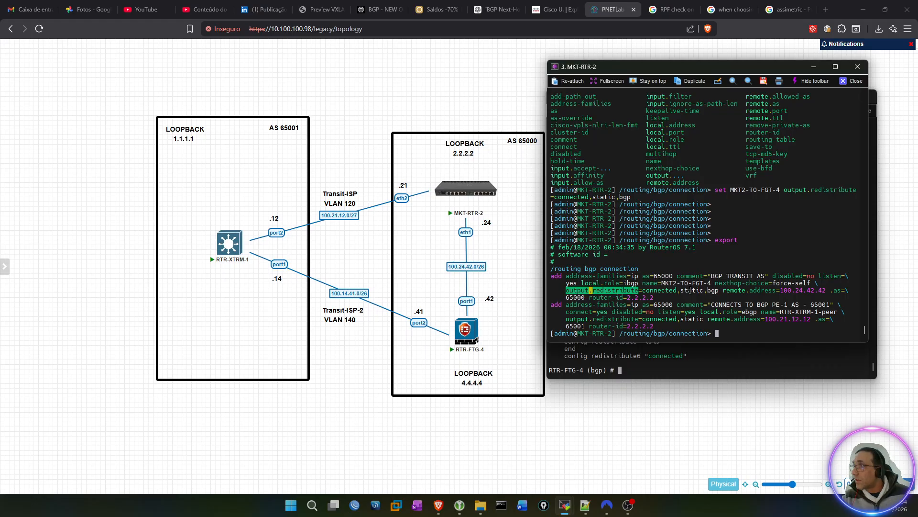
{"action": "double_click", "coordinate": [709, 291]}
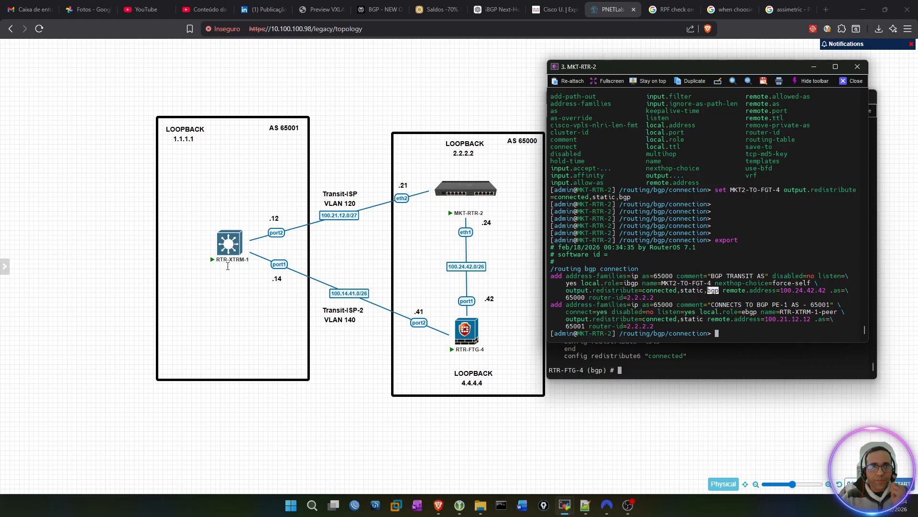
Step: Switch to the RTR-XTRM-1 console and log in as admin
{"action": "key", "text": "alt+Tab"}
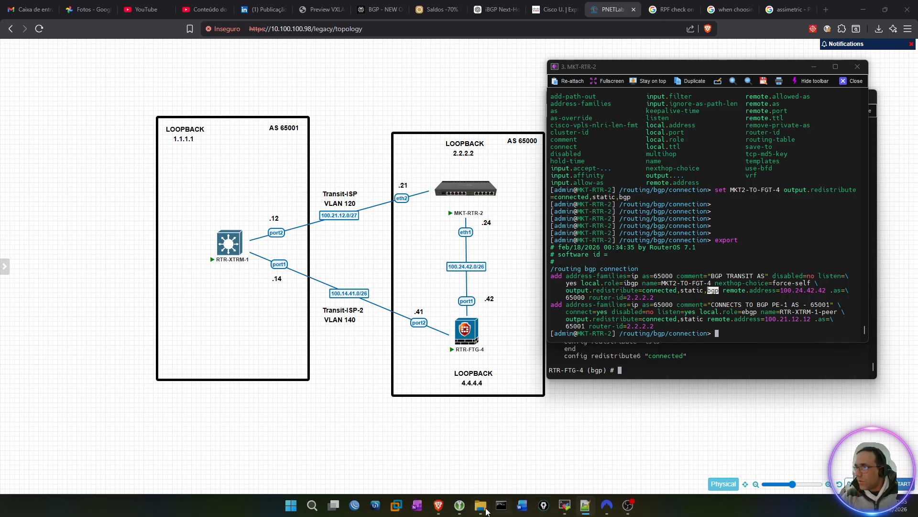
{"action": "mouse_move", "coordinate": [565, 506]}
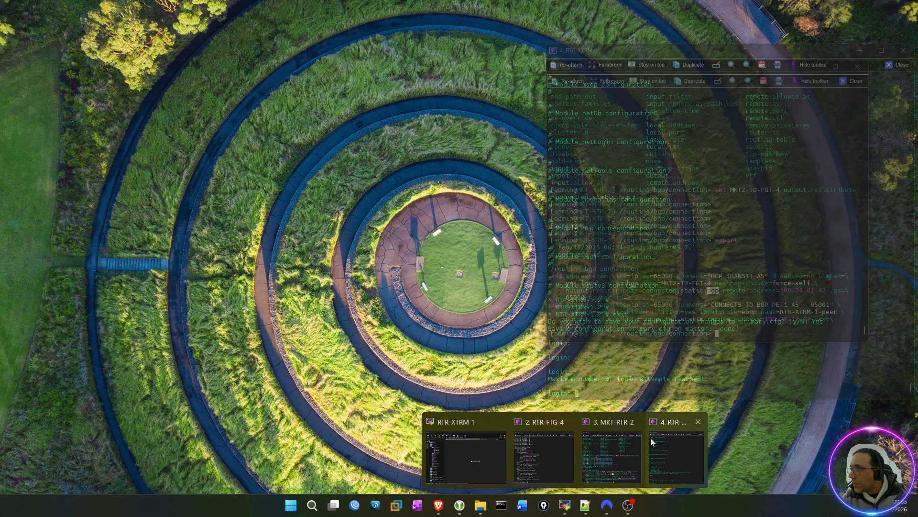
{"action": "left_click", "coordinate": [674, 435]}
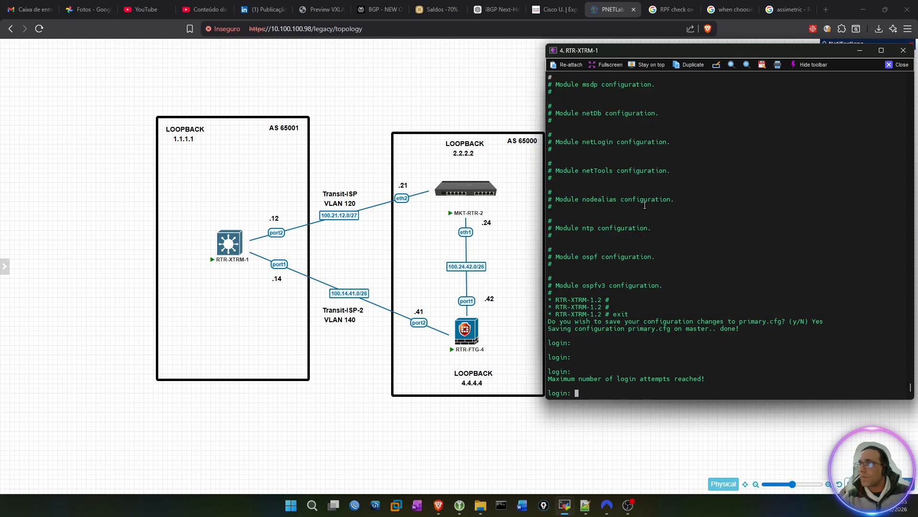
{"action": "type", "text": "admin"}
{"action": "key", "text": "Return"}
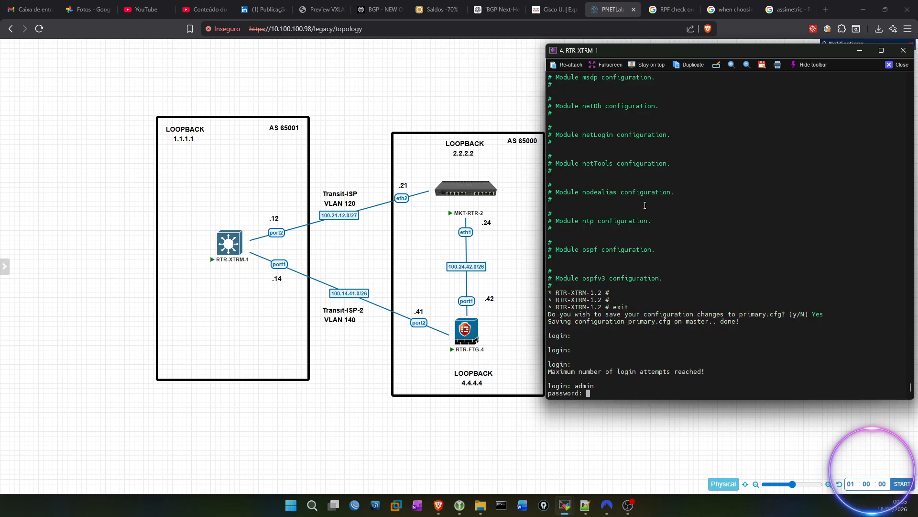
{"action": "key", "text": "Return"}
{"action": "key", "text": "Return"}
{"action": "key", "text": "Return"}
{"action": "key", "text": "Return"}
{"action": "key", "text": "Return"}
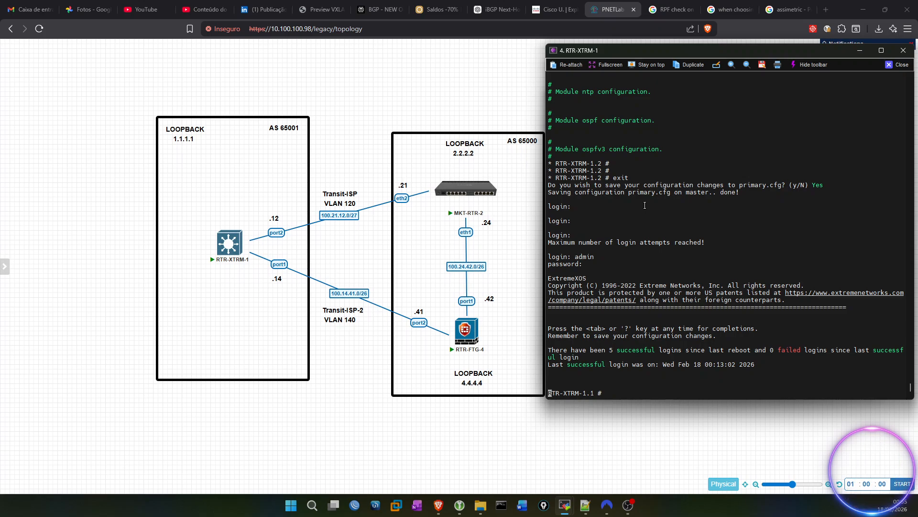
{"action": "key", "text": "Return"}
{"action": "key", "text": "Return"}
{"action": "key", "text": "Return"}
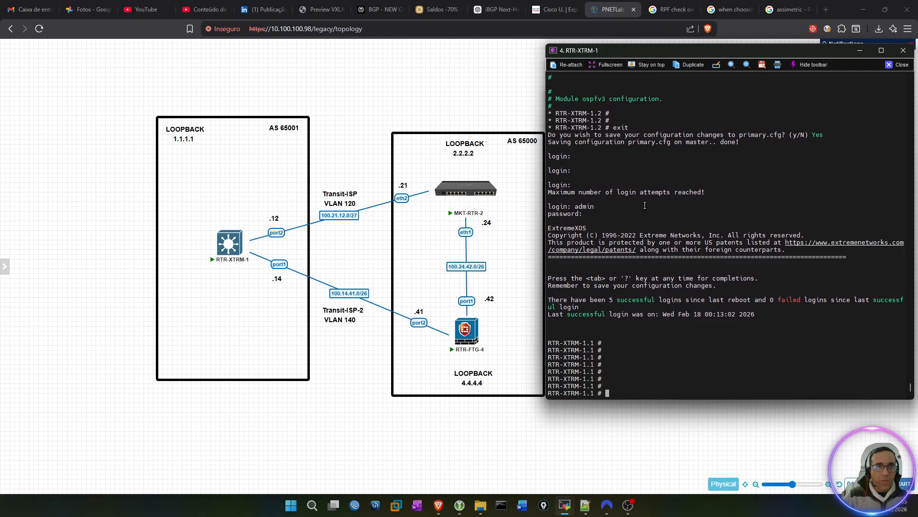
Step: List the options of the show iproute command and display the full IP routing table of RTR-XTRM-1
{"action": "type", "text": "show iproute a"}
{"action": "key", "text": "Return"}
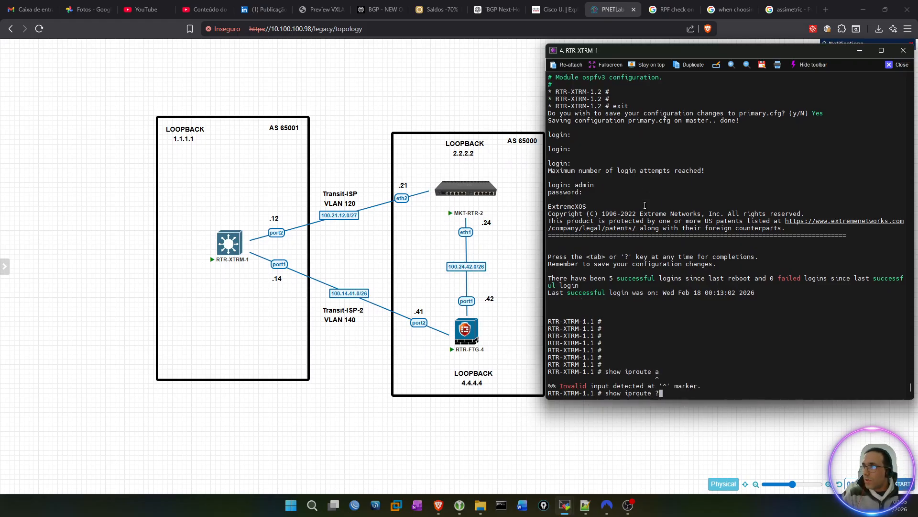
{"action": "type", "text": "?"}
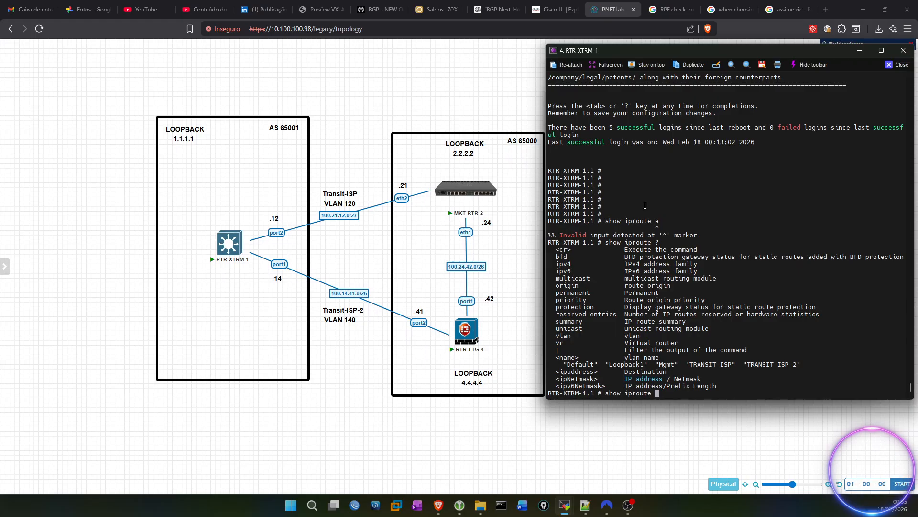
{"action": "key", "text": "Return"}
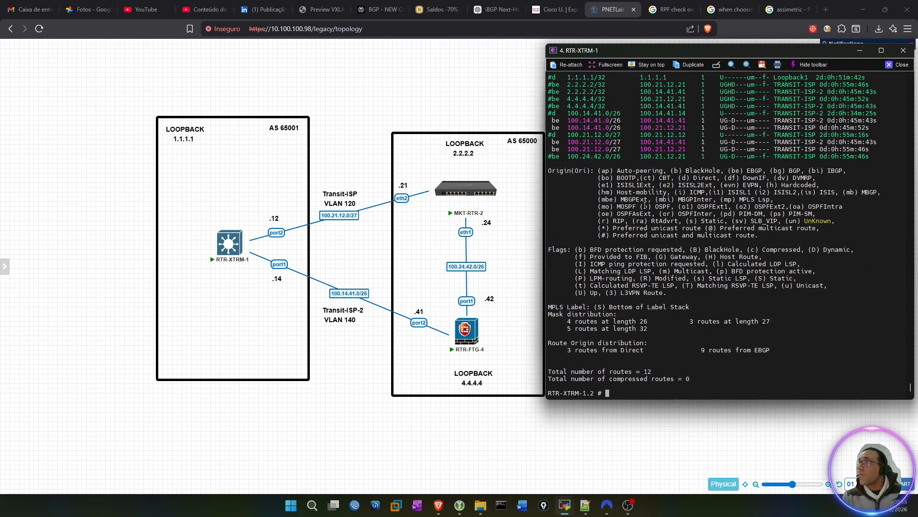
Step: Examine the flags of the two 4.4.4.4/32 routes and look up the meaning of flag f in the legend
{"action": "scroll", "coordinate": [699, 152], "scroll_direction": "up", "scroll_amount": 4}
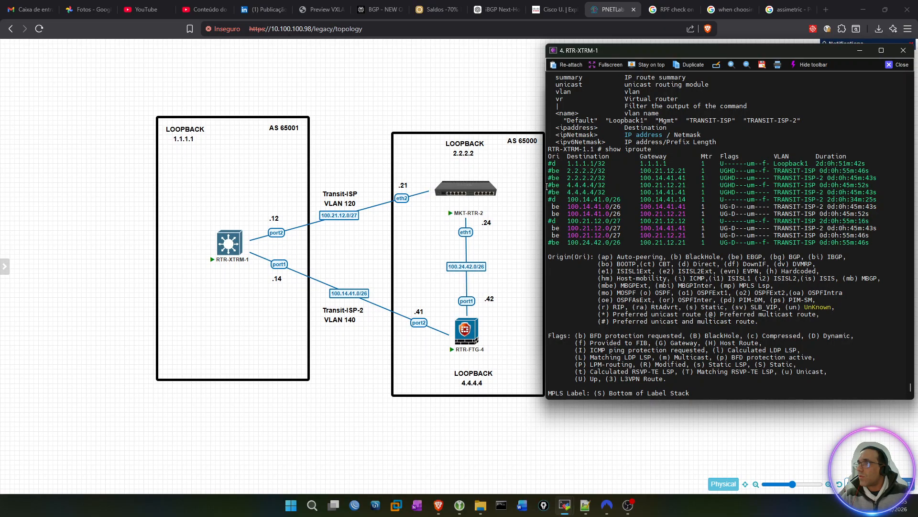
{"action": "left_click_drag", "start_coordinate": [549, 185], "coordinate": [873, 191]}
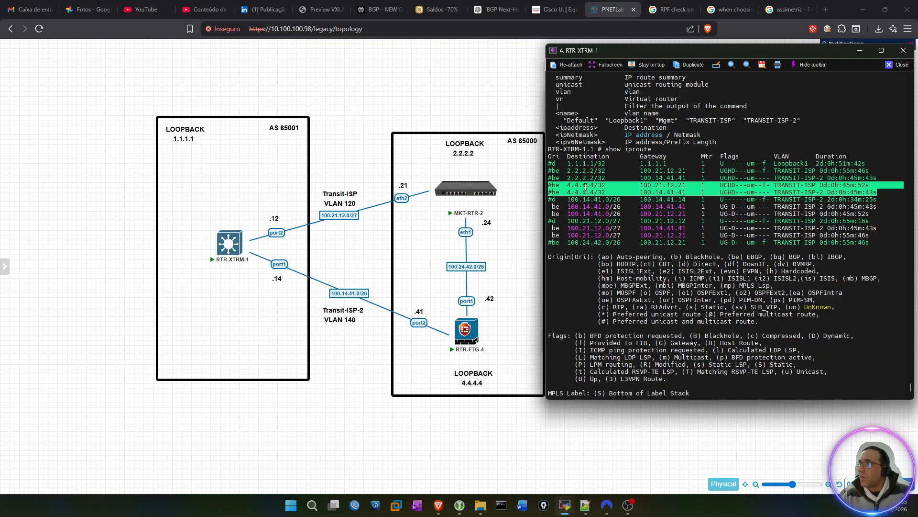
{"action": "double_click", "coordinate": [764, 185]}
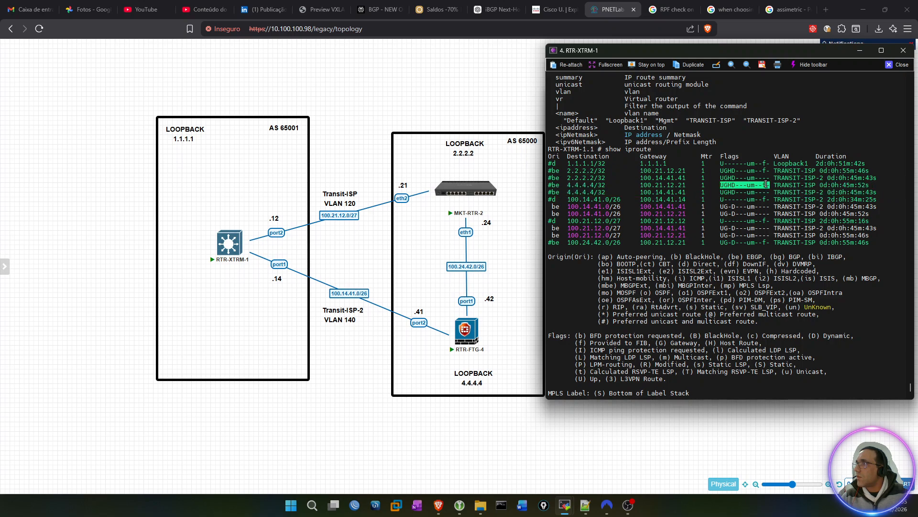
{"action": "left_click", "coordinate": [764, 185]}
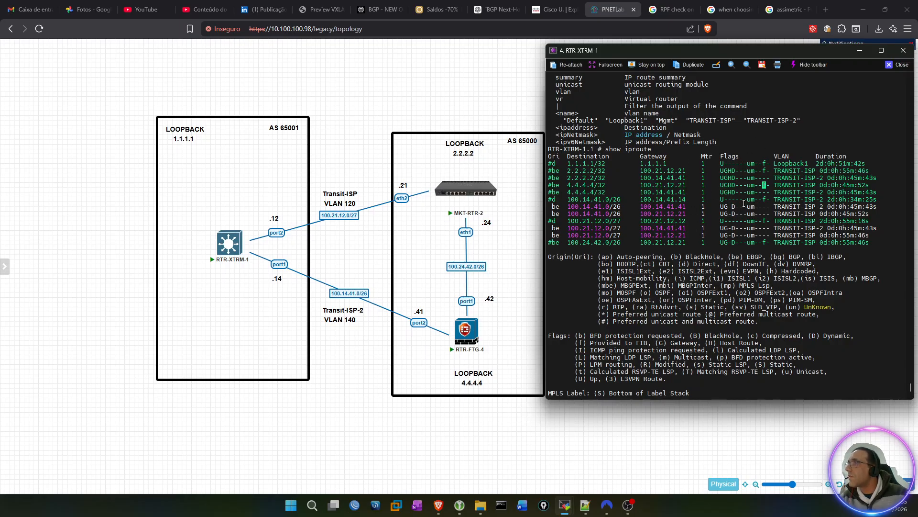
{"action": "scroll", "coordinate": [744, 203], "scroll_direction": "up", "scroll_amount": 6}
{"action": "scroll", "coordinate": [743, 203], "scroll_direction": "down", "scroll_amount": 4}
{"action": "scroll", "coordinate": [744, 203], "scroll_direction": "down", "scroll_amount": 5}
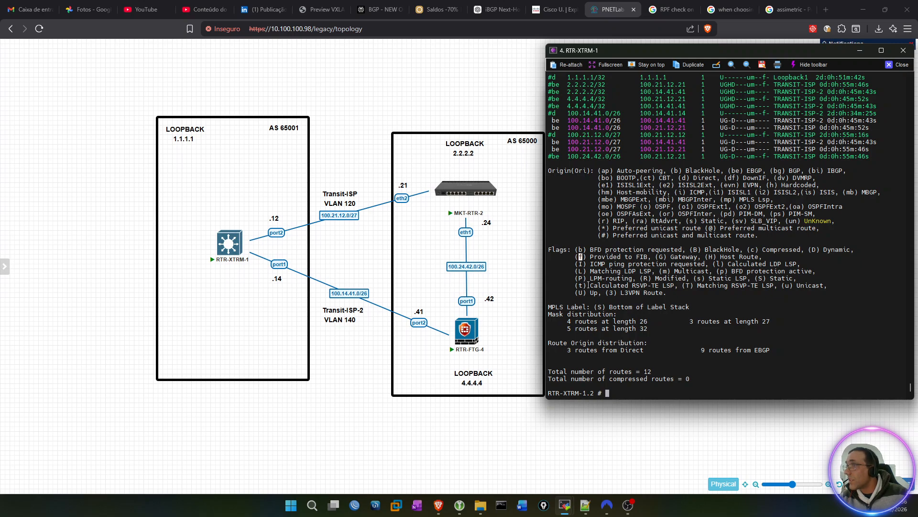
{"action": "left_click_drag", "start_coordinate": [576, 257], "coordinate": [649, 256]}
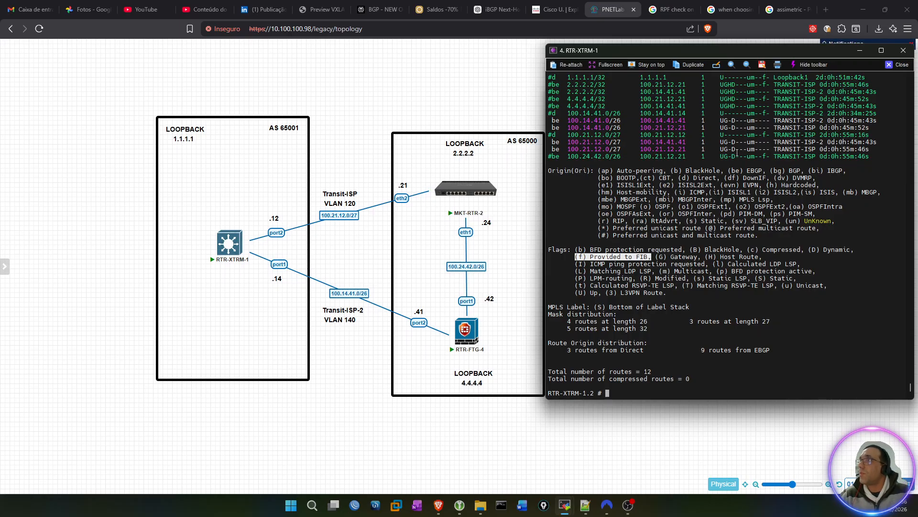
Step: Compare the 4.4.4.4/32 route through gateway 100.14.41.41 with the one through 100.21.12.21, including their flags
{"action": "left_click_drag", "start_coordinate": [548, 106], "coordinate": [769, 105]}
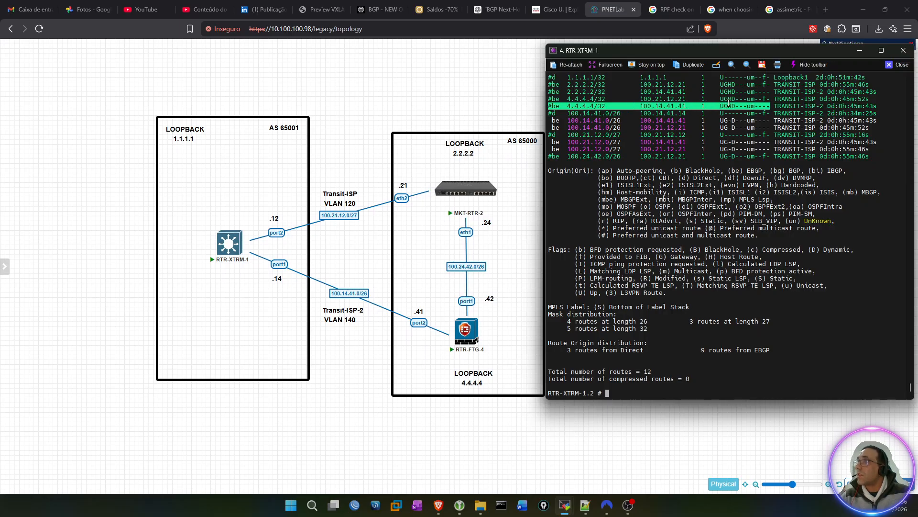
{"action": "scroll", "coordinate": [698, 149], "scroll_direction": "up", "scroll_amount": 2}
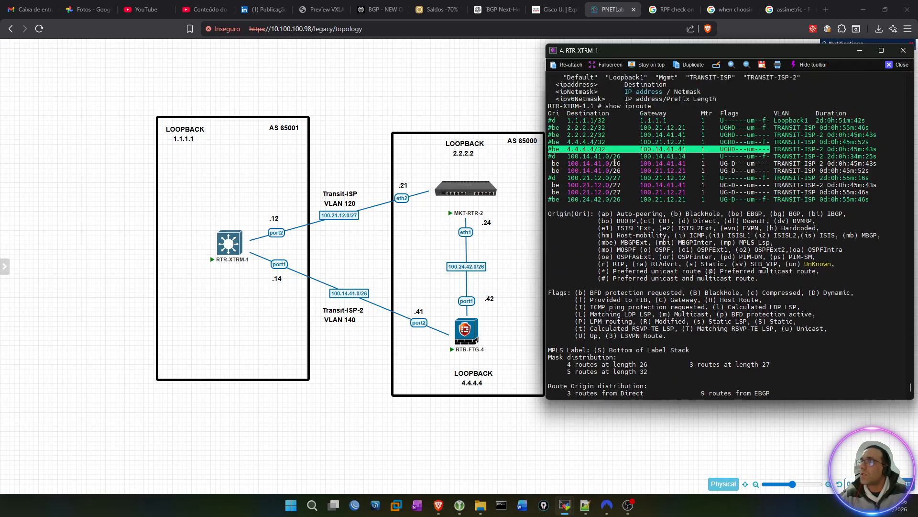
{"action": "double_click", "coordinate": [584, 148]}
{"action": "left_click_drag", "start_coordinate": [550, 141], "coordinate": [755, 141]}
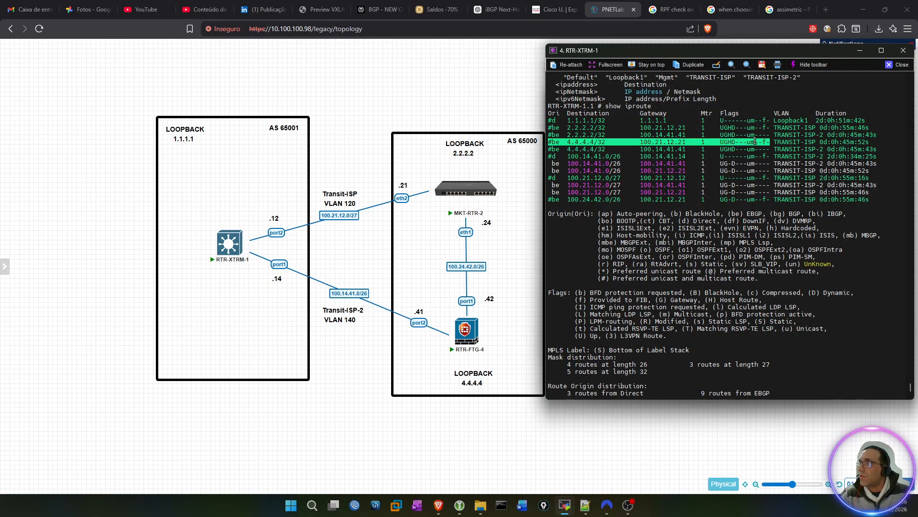
{"action": "mouse_move", "coordinate": [458, 202]}
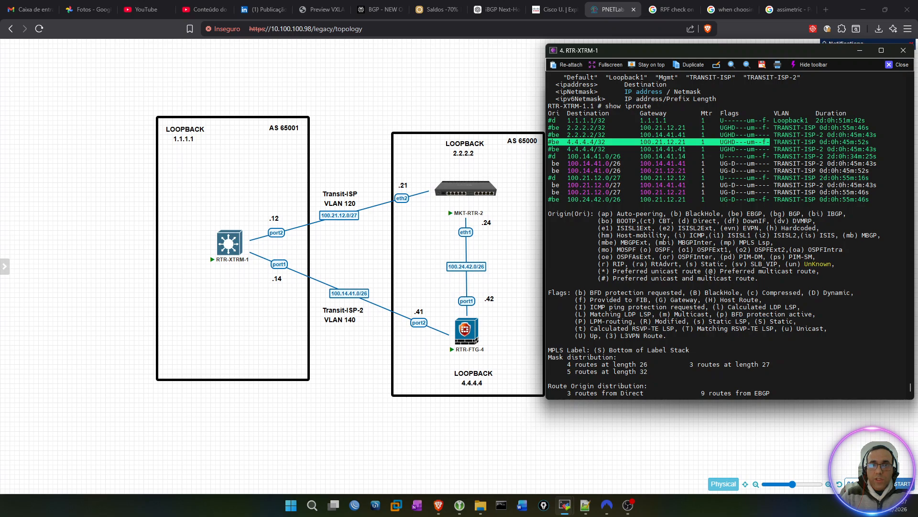
{"action": "key", "text": "alt+Tab"}
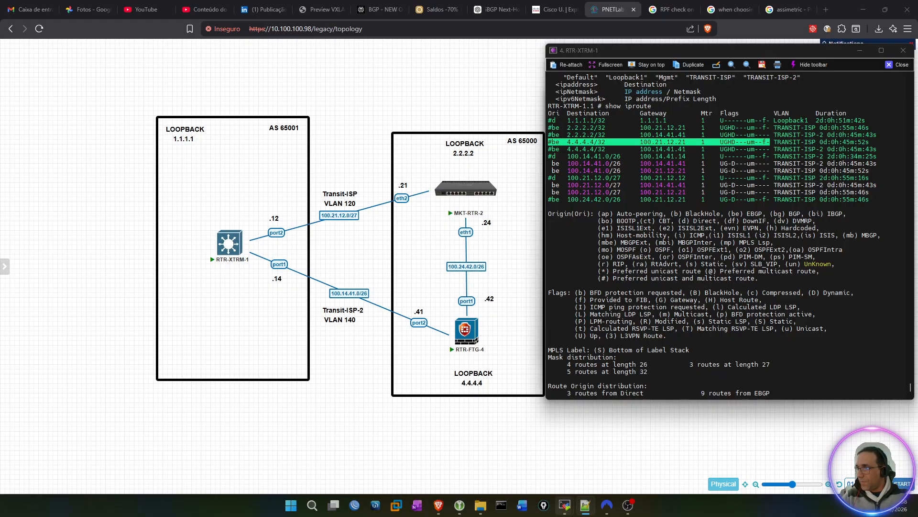
Step: Switch to the RTR-FTG-4 console and log in as admin with the account password
{"action": "mouse_move", "coordinate": [565, 505]}
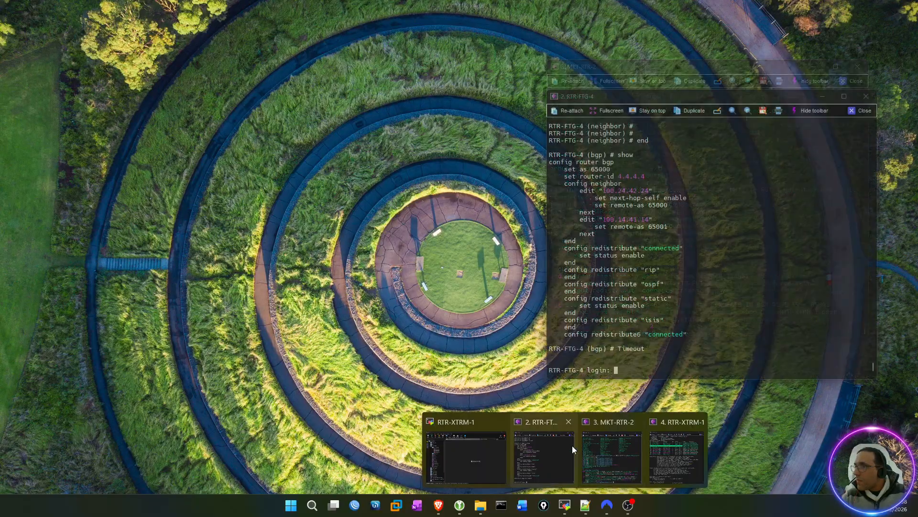
{"action": "left_click", "coordinate": [571, 446]}
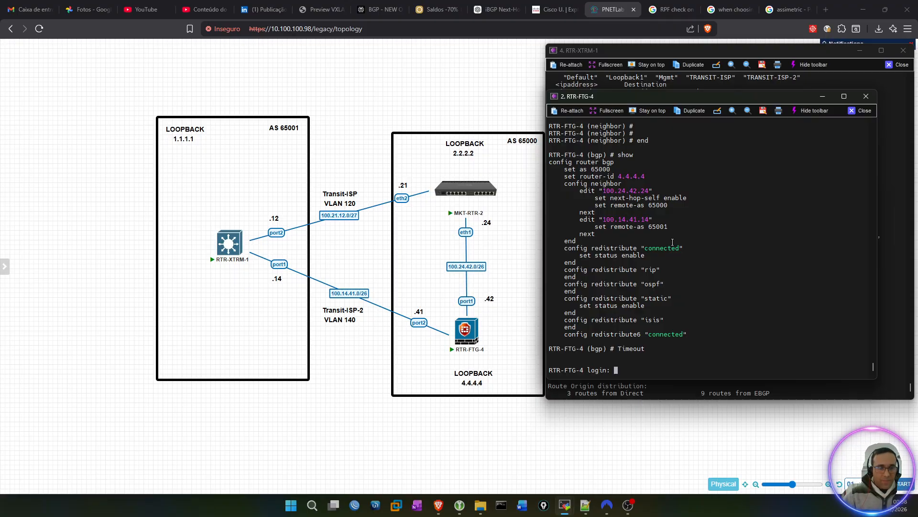
{"action": "type", "text": "admin"}
{"action": "key", "text": "Return"}
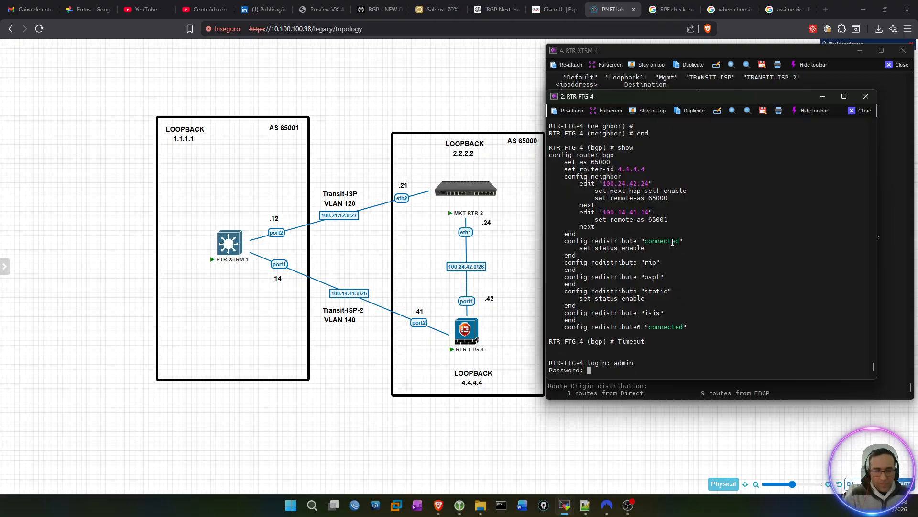
{"action": "key", "text": "Return"}
{"action": "key", "text": "Return"}
{"action": "key", "text": "Return"}
{"action": "key", "text": "Return"}
{"action": "key", "text": "Return"}
{"action": "key", "text": "Return"}
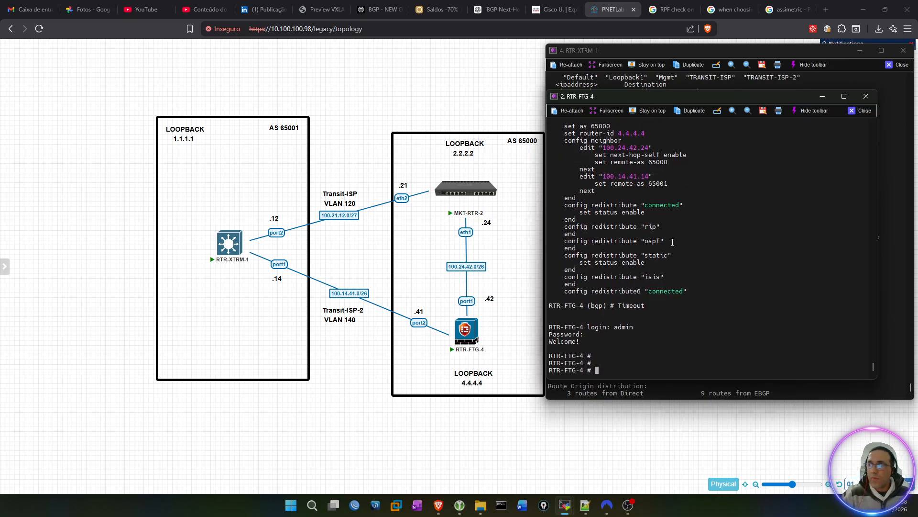
Step: Enter the BGP router configuration of RTR-FTG-4 and open its neighbor section
{"action": "type", "text": "c"}
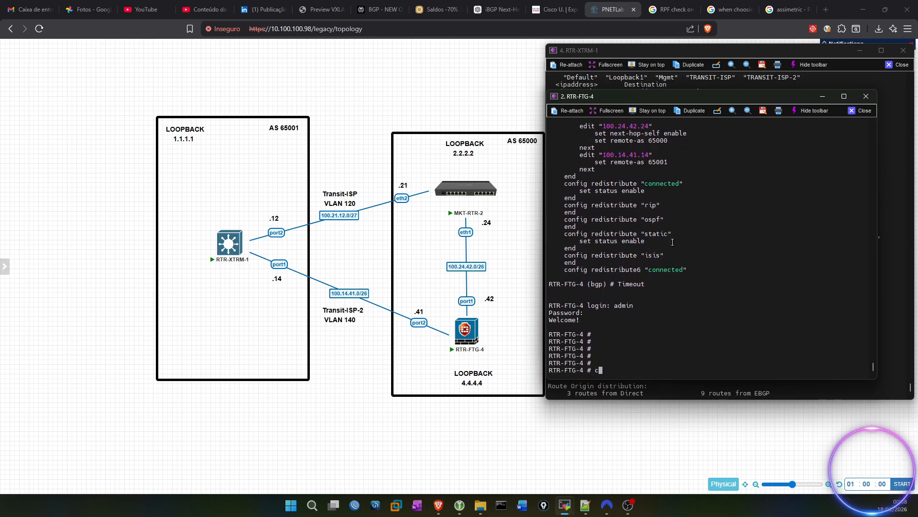
{"action": "type", "text": "onfig router bgp"}
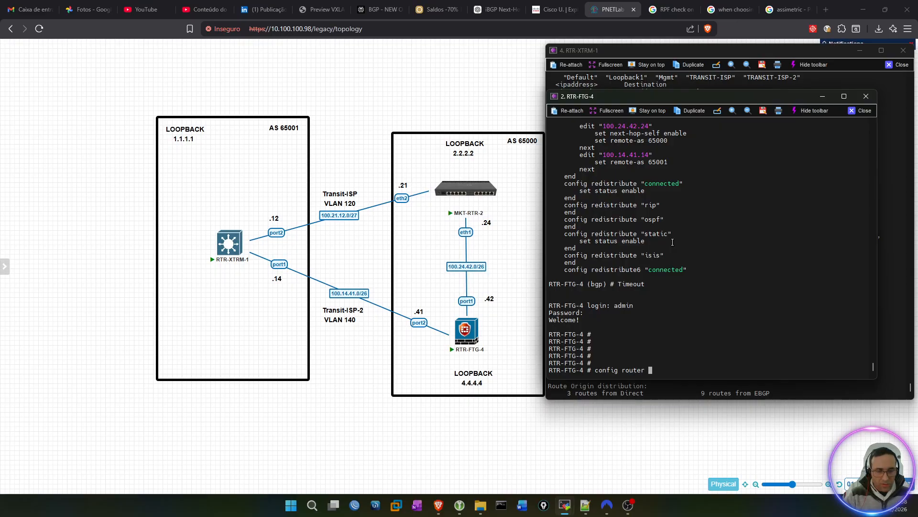
{"action": "key", "text": "Return"}
{"action": "key", "text": "Return"}
{"action": "key", "text": "Return"}
{"action": "key", "text": "Return"}
{"action": "key", "text": "Return"}
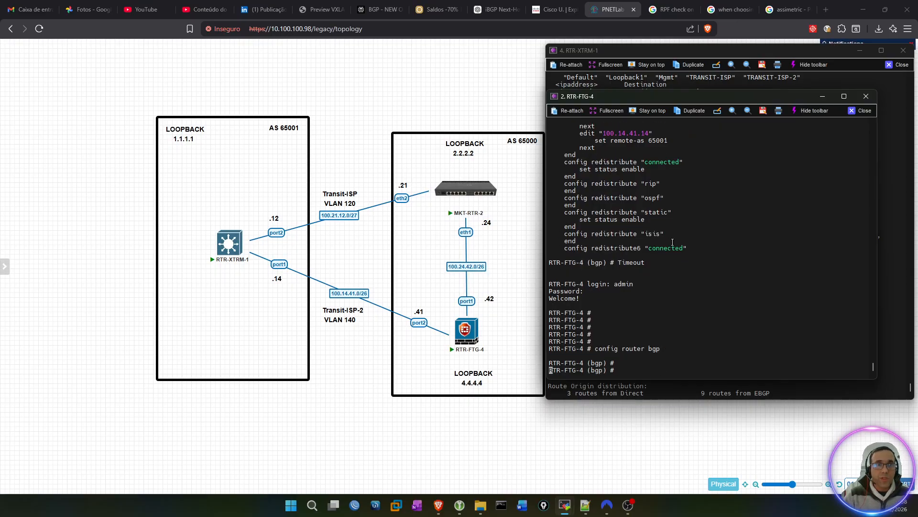
{"action": "type", "text": "config "}
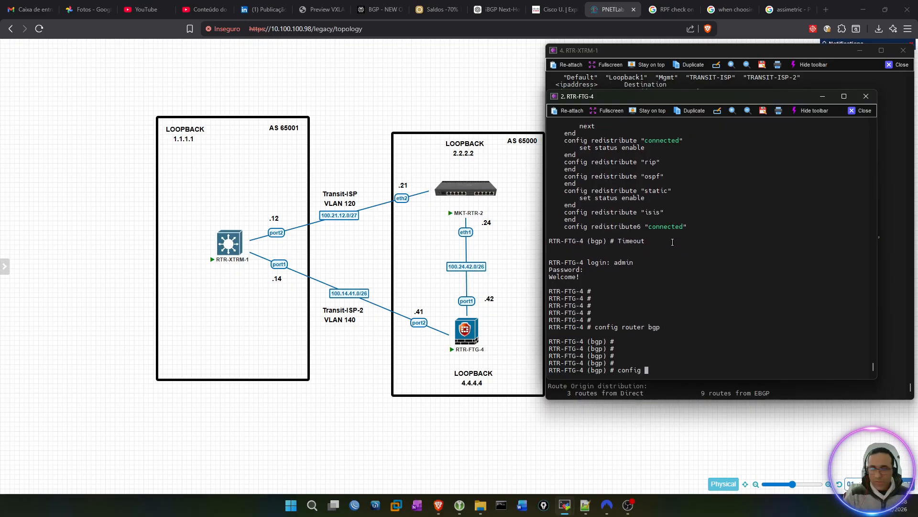
{"action": "type", "text": "neighbor"}
{"action": "key", "text": "Return"}
{"action": "key", "text": "Return"}
{"action": "key", "text": "Return"}
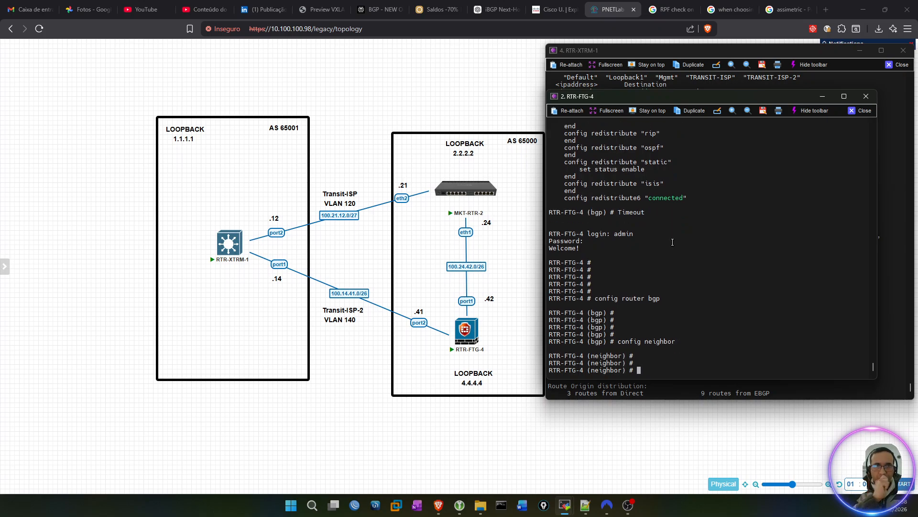
Step: Enable soft-reconfiguration for BGP neighbor 100.24.42.24 and close its entry
{"action": "type", "text": "edit "}
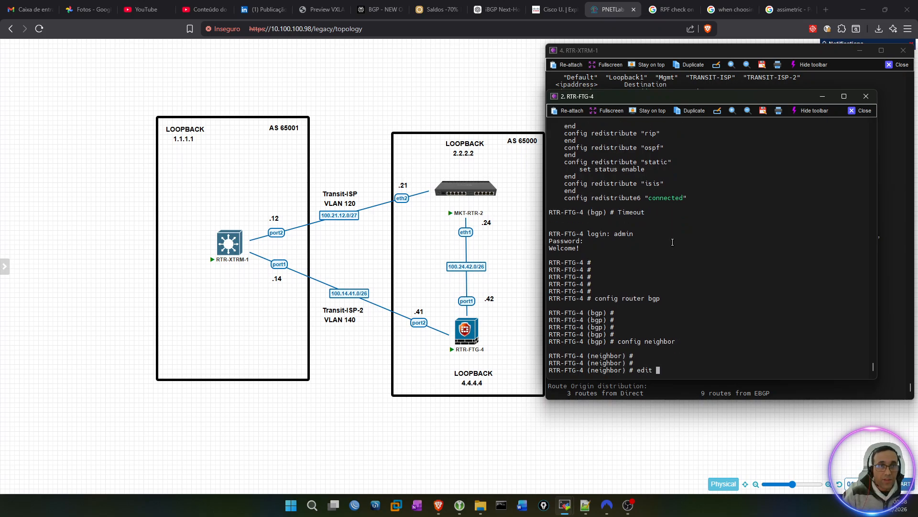
{"action": "type", "text": "100"}
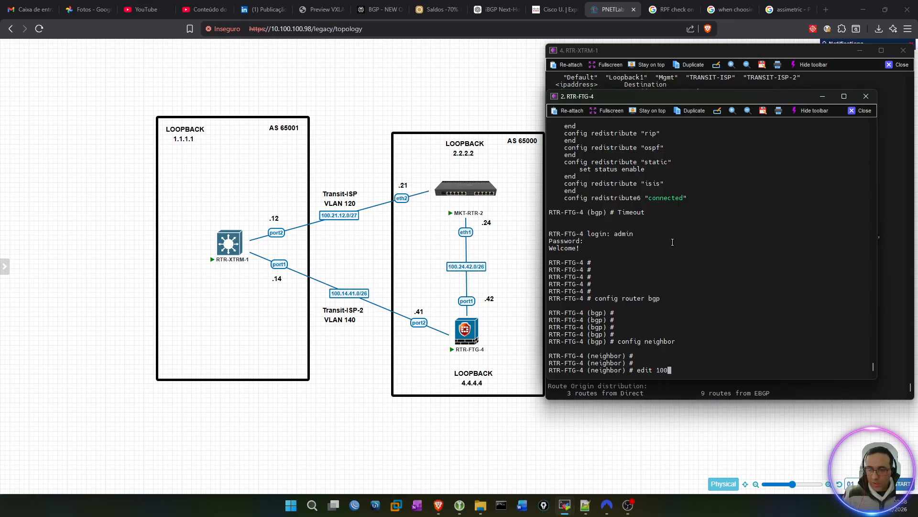
{"action": "type", "text": ".24.42.24"}
{"action": "key", "text": "Return"}
{"action": "key", "text": "Return"}
{"action": "key", "text": "Return"}
{"action": "key", "text": "Return"}
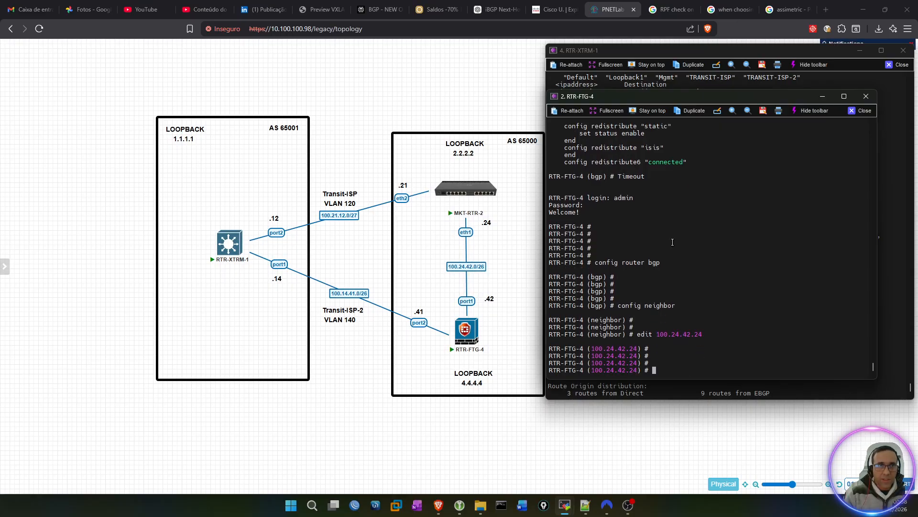
{"action": "type", "text": "set soft-reconfiguration"}
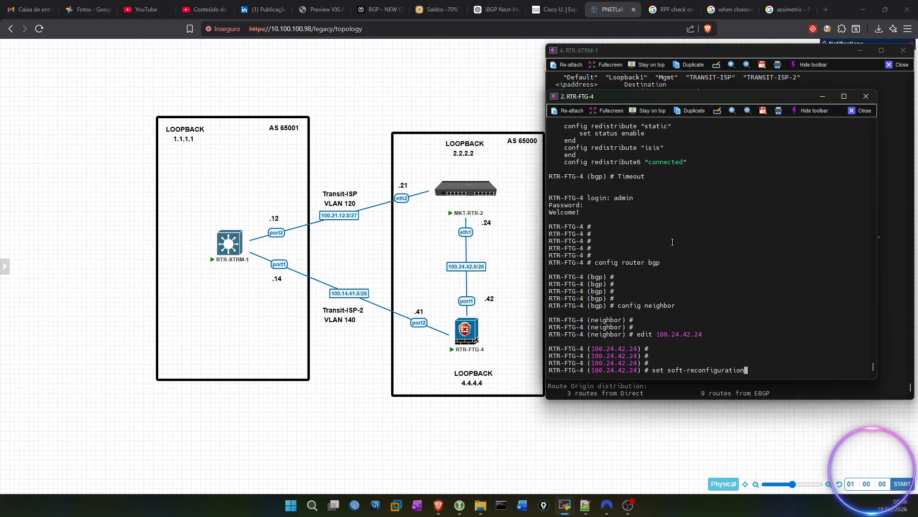
{"action": "type", "text": " enable"}
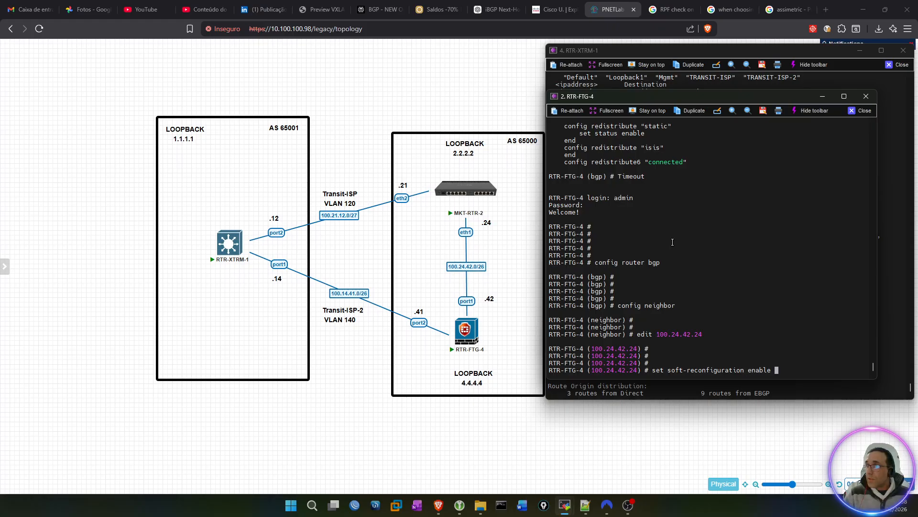
{"action": "key", "text": "Return"}
{"action": "key", "text": "Return"}
{"action": "key", "text": "Return"}
{"action": "key", "text": "Return"}
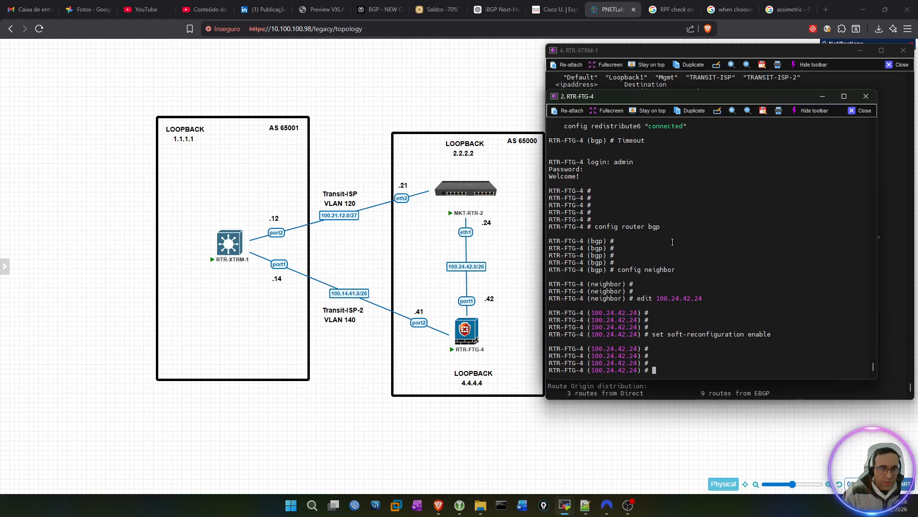
{"action": "type", "text": "next"}
{"action": "key", "text": "Return"}
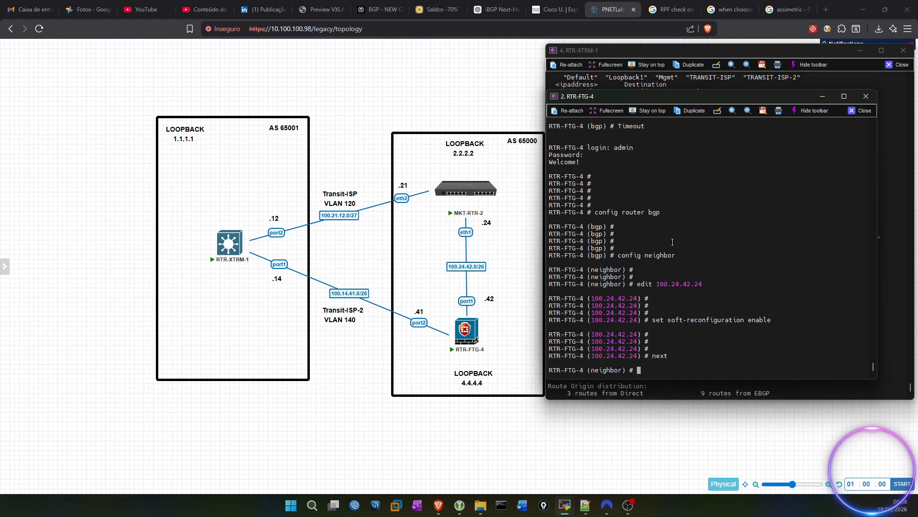
{"action": "key", "text": "Return"}
{"action": "key", "text": "Return"}
{"action": "key", "text": "Return"}
Step: Enable soft-reconfiguration for BGP neighbor 100.14.41.14 and close its entry
{"action": "type", "text": "edit "}
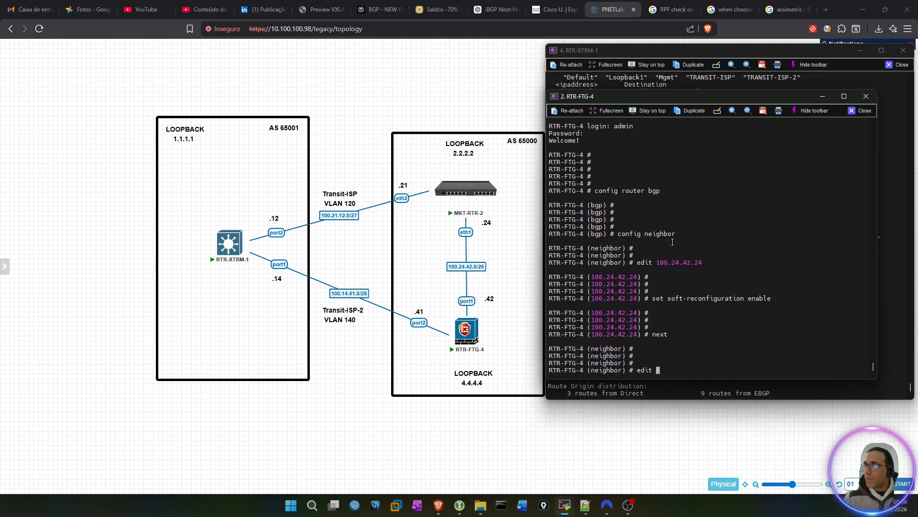
{"action": "type", "text": "100.14.41.14"}
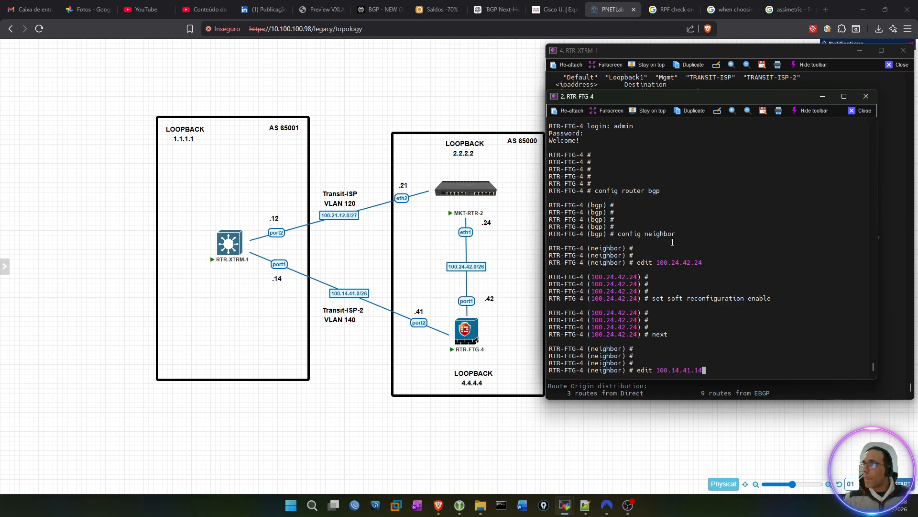
{"action": "key", "text": "Return"}
{"action": "key", "text": "Return"}
{"action": "key", "text": "Return"}
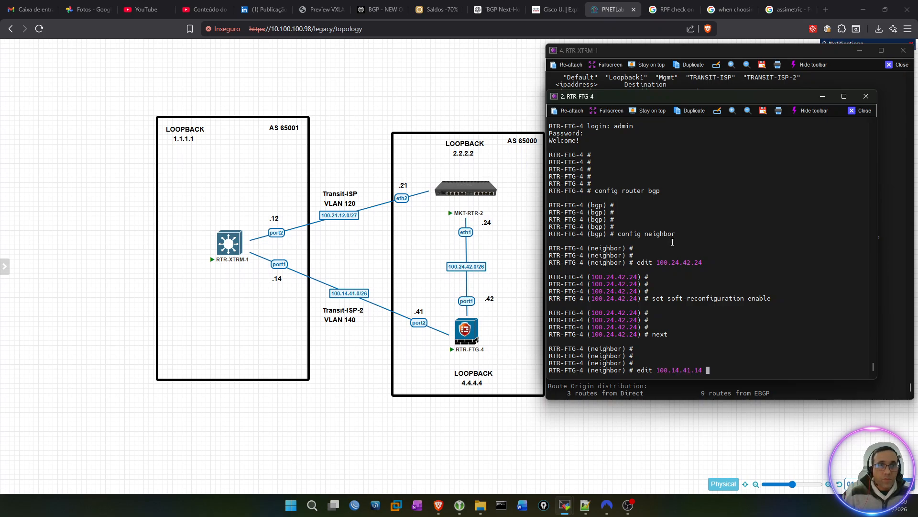
{"action": "type", "text": "set "}
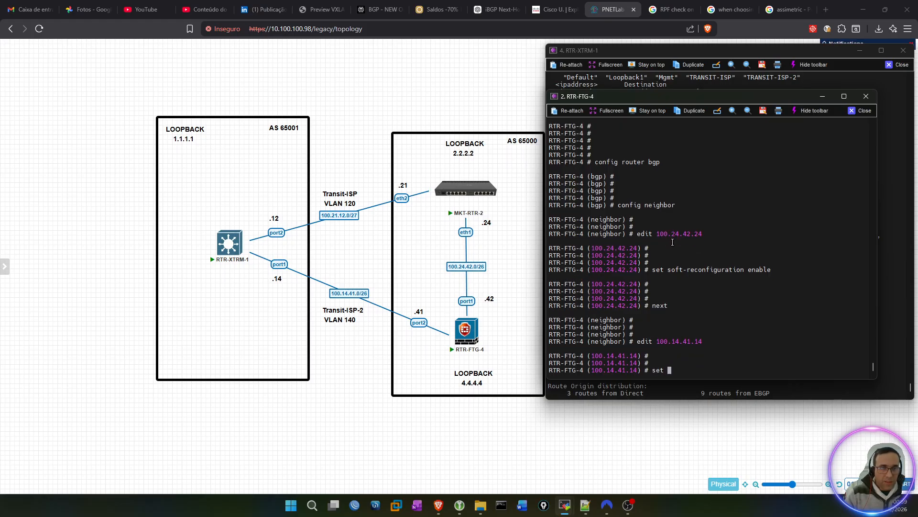
{"action": "type", "text": "soft-reconfiguration enable"}
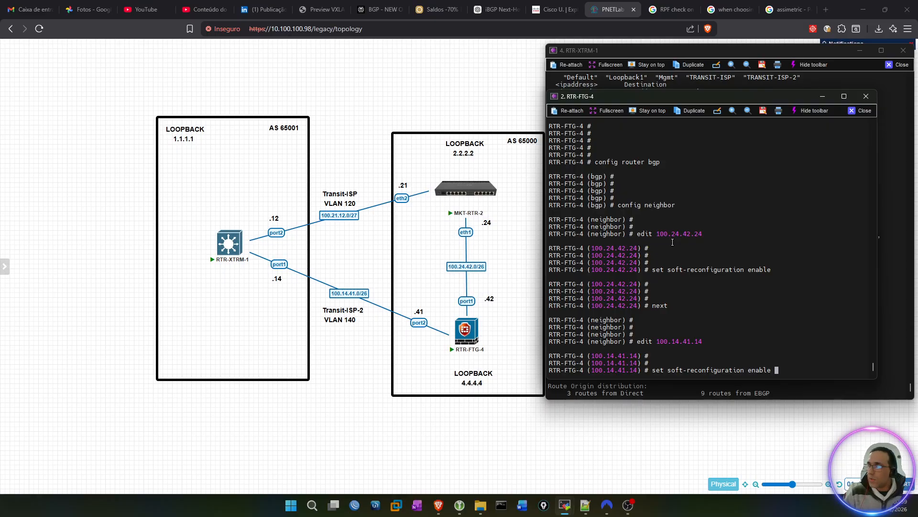
{"action": "key", "text": "Return"}
{"action": "key", "text": "Return"}
{"action": "key", "text": "Return"}
{"action": "key", "text": "Return"}
{"action": "key", "text": "Return"}
{"action": "type", "text": "next"}
Step: End the neighbor and BGP configuration levels to return to the main RTR-FTG-4 prompt
{"action": "key", "text": "Return"}
{"action": "type", "text": "end"}
{"action": "key", "text": "Return"}
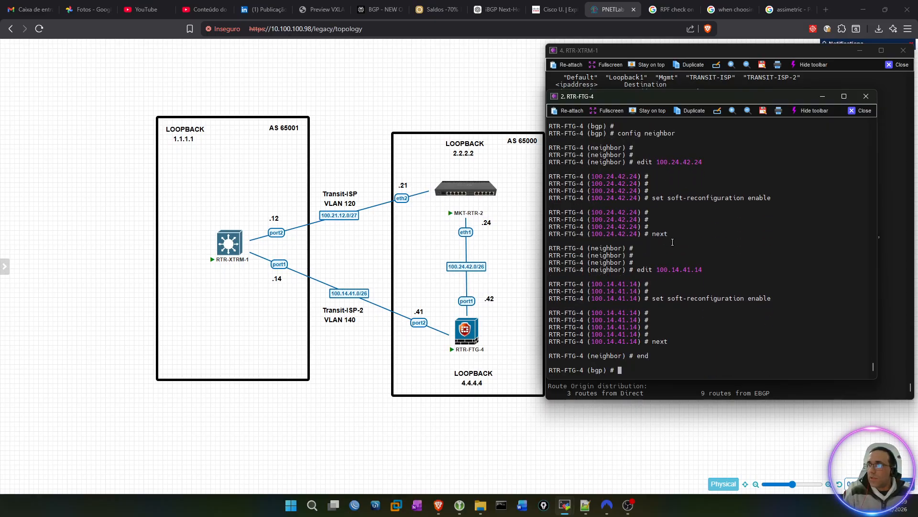
{"action": "key", "text": "Return"}
{"action": "key", "text": "Return"}
{"action": "key", "text": "Return"}
{"action": "key", "text": "Return"}
{"action": "key", "text": "Return"}
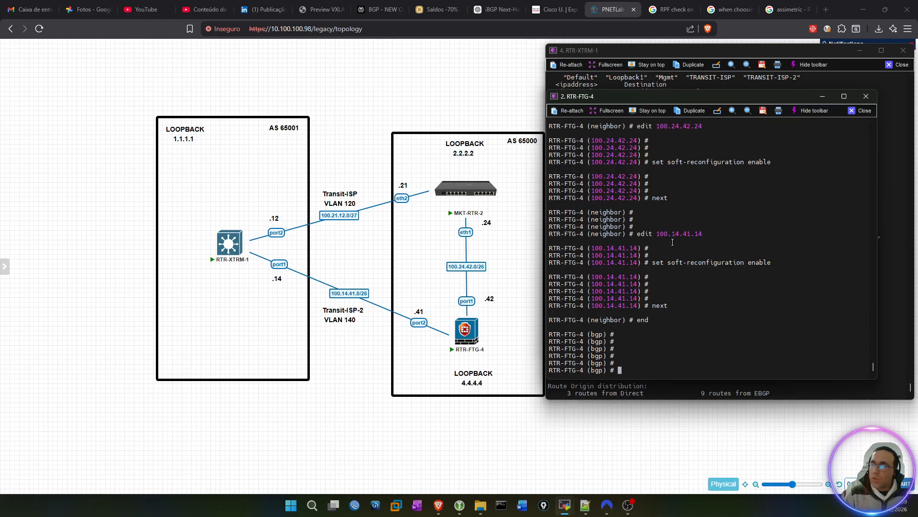
{"action": "type", "text": "end"}
{"action": "key", "text": "Return"}
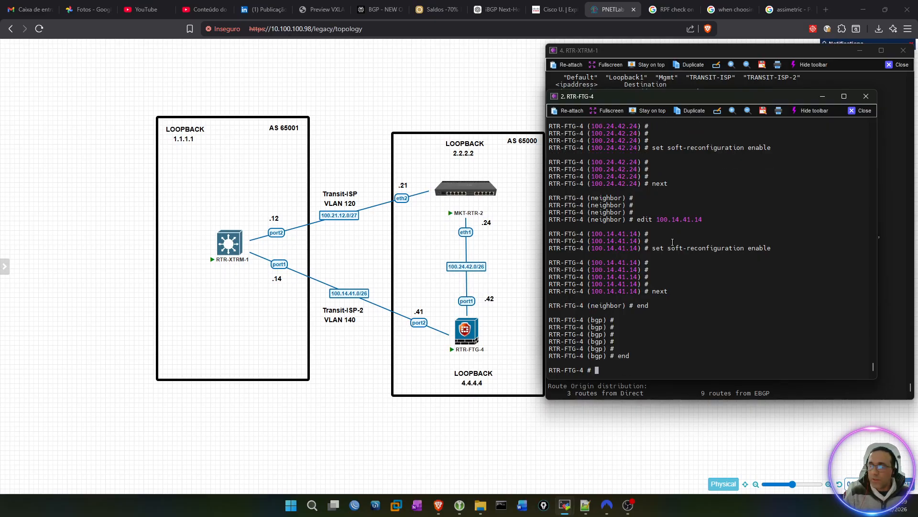
Step: Write the command execute router clear bgp 100.24.42.24 and try to complete it with a soft option
{"action": "type", "text": "ex"}
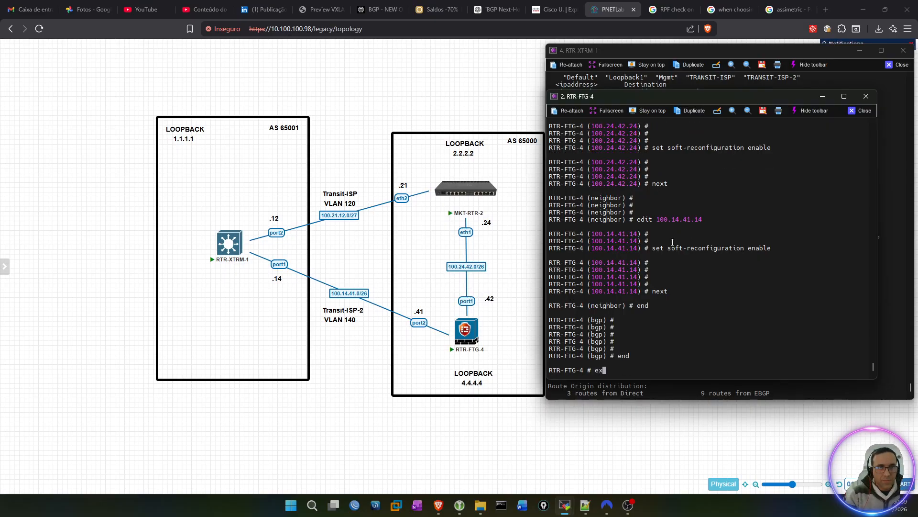
{"action": "type", "text": "ecute router "}
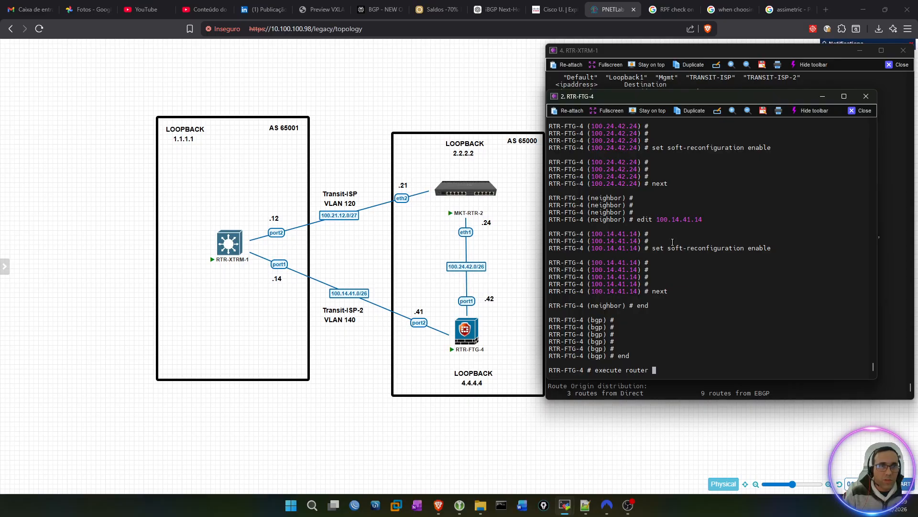
{"action": "type", "text": "clear b"}
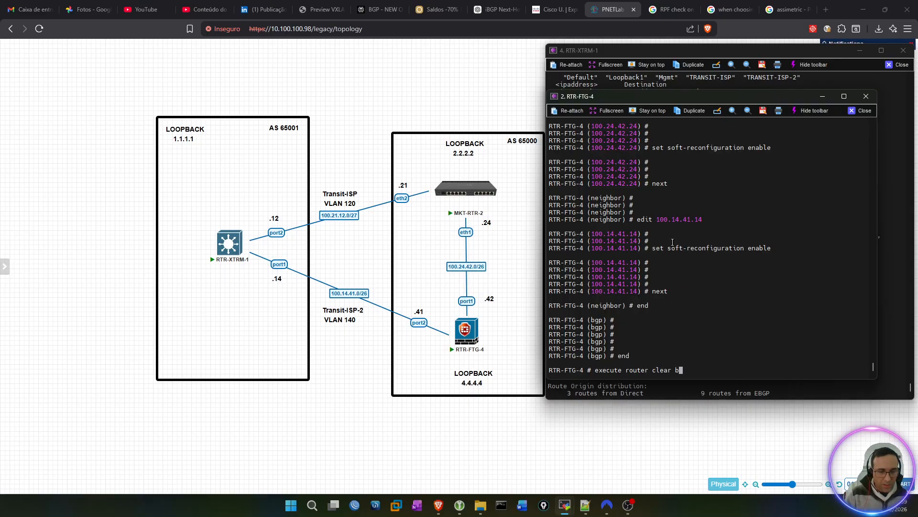
{"action": "type", "text": "gp 100.24.42.24 sof"}
{"action": "key", "text": "Tab"}
{"action": "key", "text": "BackSpace"}
{"action": "key", "text": "BackSpace"}
{"action": "key", "text": "BackSpace"}
{"action": "key", "text": "Tab"}
{"action": "key", "text": "Tab"}
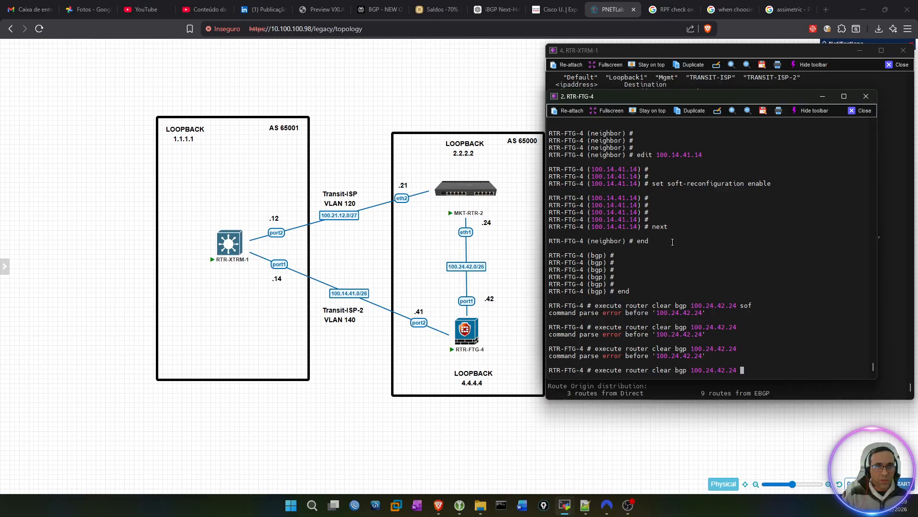
Step: Insert the ip keyword before 100.24.42.24, query the accepted arguments, and run the BGP clear with the soft option
{"action": "key", "text": "Left"}
{"action": "key", "text": "Left"}
{"action": "key", "text": "Left"}
{"action": "key", "text": "Left"}
{"action": "key", "text": "Left"}
{"action": "key", "text": "Left"}
{"action": "key", "text": "Left"}
{"action": "key", "text": "Left"}
{"action": "key", "text": "Left"}
{"action": "key", "text": "Left"}
{"action": "key", "text": "Left"}
{"action": "key", "text": "Left"}
{"action": "key", "text": "Left"}
{"action": "key", "text": "Left"}
{"action": "key", "text": "Left"}
{"action": "key", "text": "Left"}
{"action": "key", "text": "Left"}
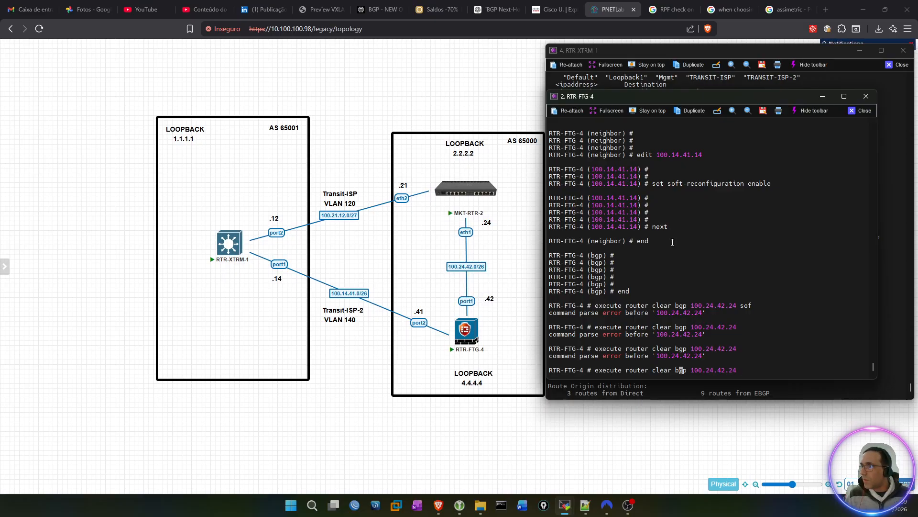
{"action": "key", "text": "Right"}
{"action": "key", "text": "Right"}
{"action": "key", "text": "Right"}
{"action": "key", "text": "Right"}
{"action": "type", "text": "ip"}
{"action": "key", "text": "Right"}
{"action": "key", "text": "Right"}
{"action": "key", "text": "Right"}
{"action": "key", "text": "Right"}
{"action": "key", "text": "Right"}
{"action": "key", "text": "Right"}
{"action": "key", "text": "Right"}
{"action": "key", "text": "Right"}
{"action": "key", "text": "Right"}
{"action": "key", "text": "Right"}
{"action": "key", "text": "Right"}
{"action": "key", "text": "Right"}
{"action": "key", "text": "Right"}
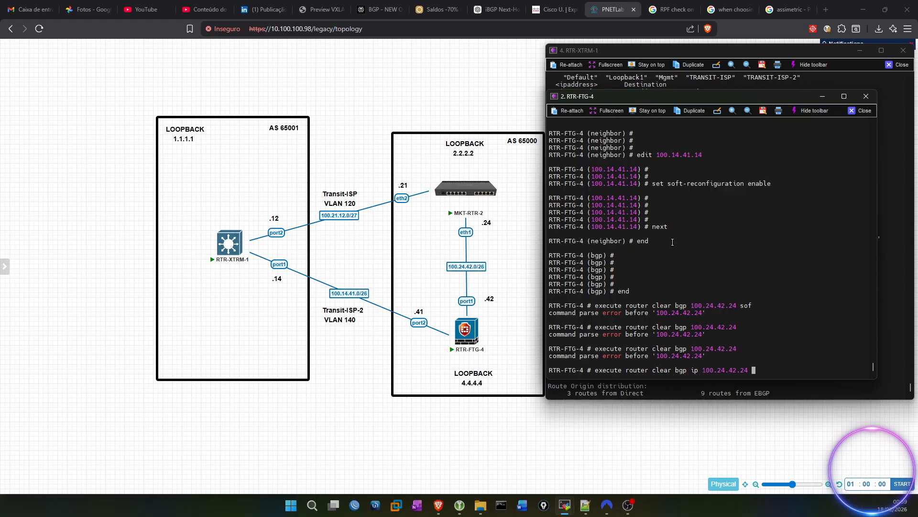
{"action": "type", "text": "so"}
{"action": "key", "text": "BackSpace"}
{"action": "key", "text": "BackSpace"}
{"action": "key", "text": "question"}
{"action": "type", "text": "soft"}
{"action": "key", "text": "Return"}
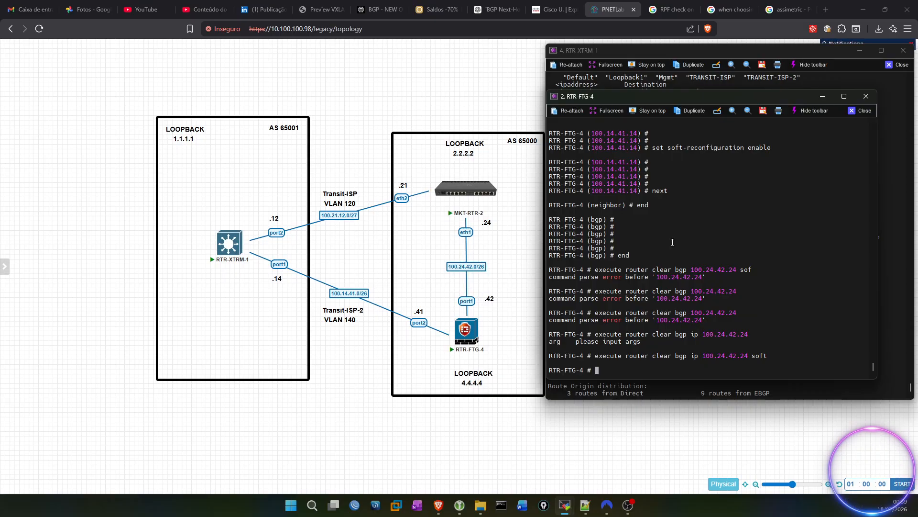
Step: Reuse the last clear command for neighbor 100.14.41.14 and run execute router clear bgp ip 100.14.41.14 soft
{"action": "key", "text": "Up"}
{"action": "key", "text": "Left"}
{"action": "key", "text": "Left"}
{"action": "key", "text": "Left"}
{"action": "key", "text": "Left"}
{"action": "key", "text": "BackSpace"}
{"action": "key", "text": "Left"}
{"action": "key", "text": "BackSpace"}
{"action": "key", "text": "BackSpace"}
{"action": "key", "text": "BackSpace"}
{"action": "key", "text": "BackSpace"}
{"action": "key", "text": "BackSpace"}
{"action": "key", "text": "BackSpace"}
{"action": "key", "text": "BackSpace"}
{"action": "key", "text": "BackSpace"}
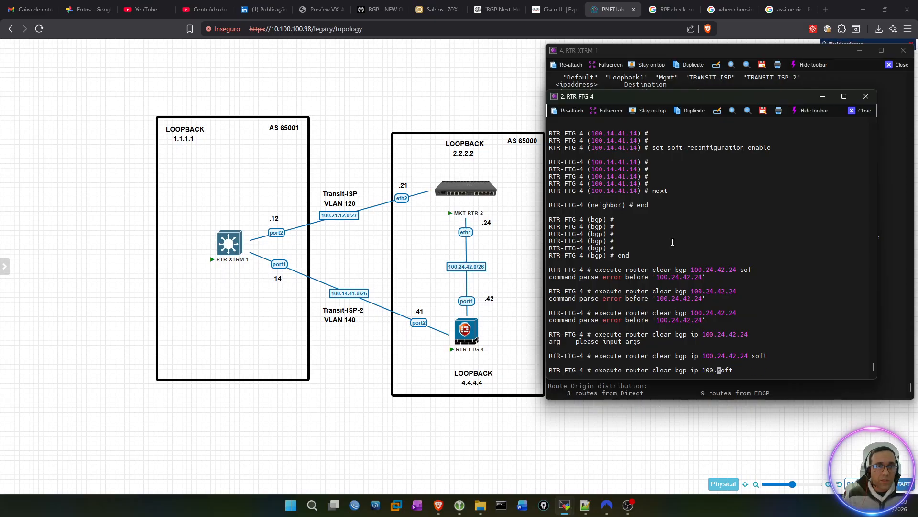
{"action": "type", "text": "14."}
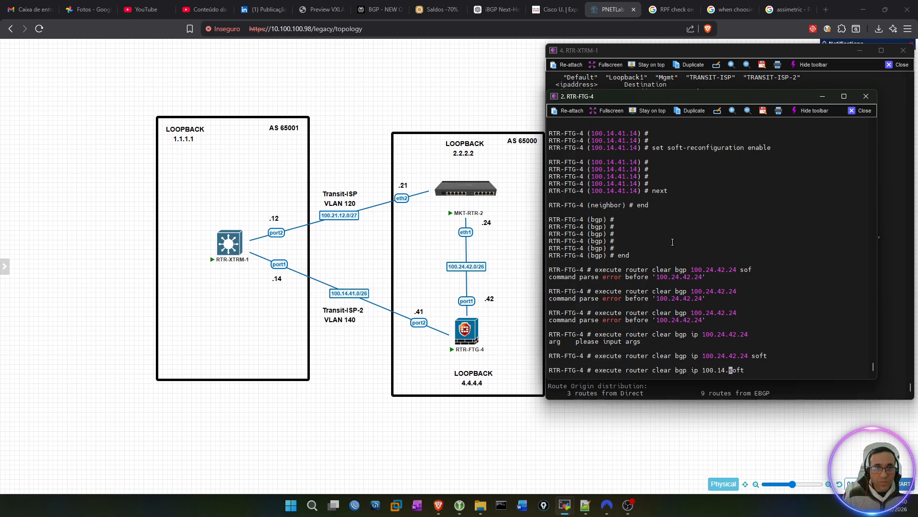
{"action": "type", "text": "41.14"}
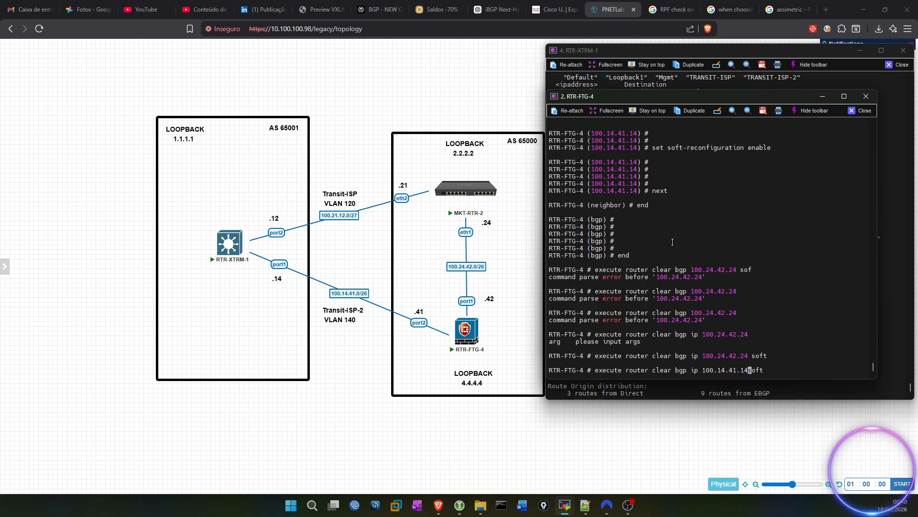
{"action": "key", "text": "Return"}
{"action": "key", "text": "Return"}
{"action": "key", "text": "Return"}
{"action": "key", "text": "Return"}
{"action": "key", "text": "Return"}
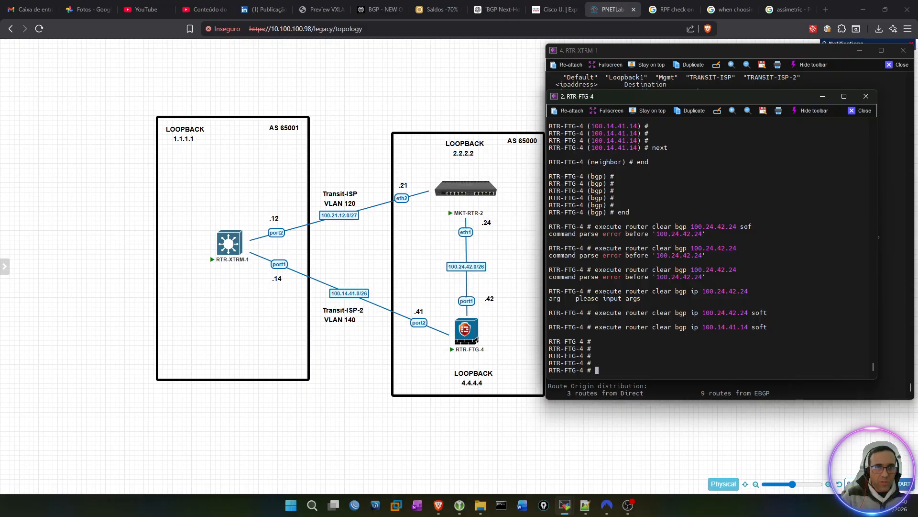
Step: Write the command get router info bgp neighbors at the RTR-FTG-4 prompt, replacing the routing-table keyword with bgp
{"action": "key", "text": "alt+Tab"}
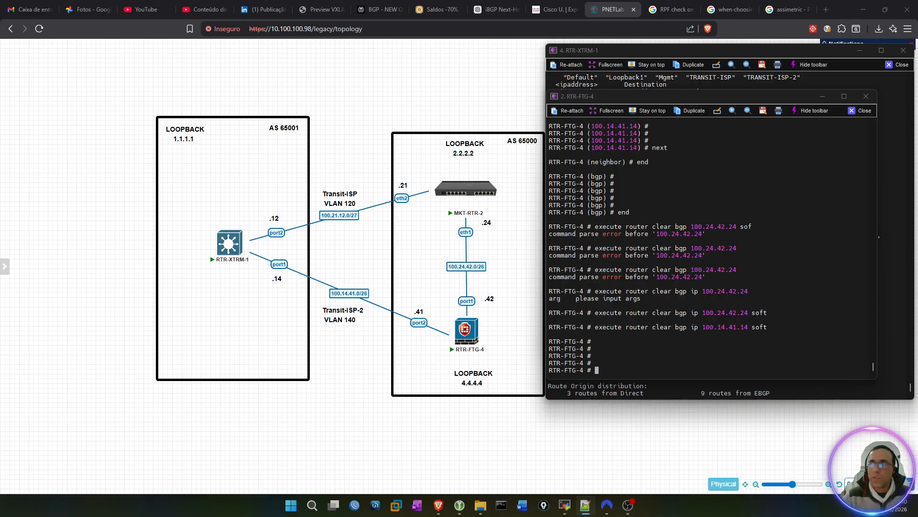
{"action": "type", "text": "get router info routing-table"}
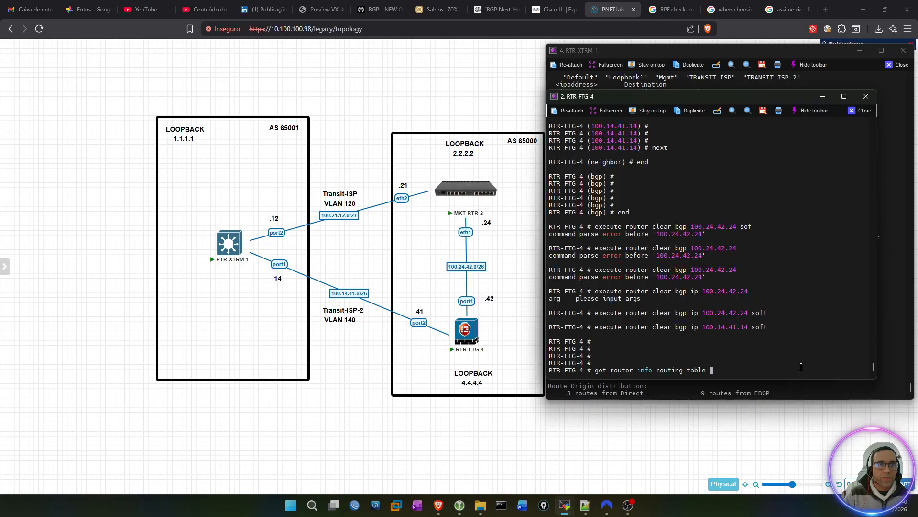
{"action": "key", "text": "BackSpace"}
{"action": "key", "text": "BackSpace"}
{"action": "key", "text": "BackSpace"}
{"action": "key", "text": "BackSpace"}
{"action": "key", "text": "BackSpace"}
{"action": "key", "text": "BackSpace"}
{"action": "key", "text": "BackSpace"}
{"action": "key", "text": "BackSpace"}
{"action": "key", "text": "BackSpace"}
{"action": "key", "text": "BackSpace"}
{"action": "key", "text": "BackSpace"}
{"action": "key", "text": "BackSpace"}
{"action": "key", "text": "BackSpace"}
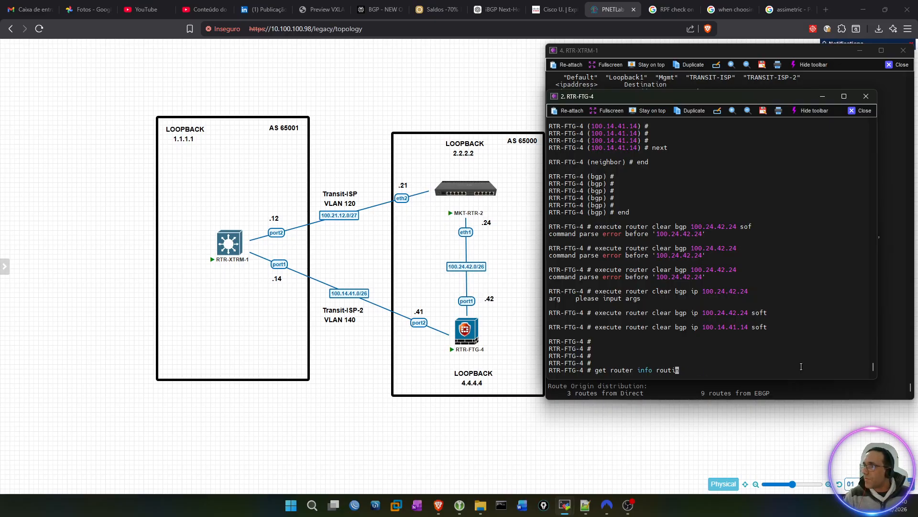
{"action": "type", "text": "bgp "}
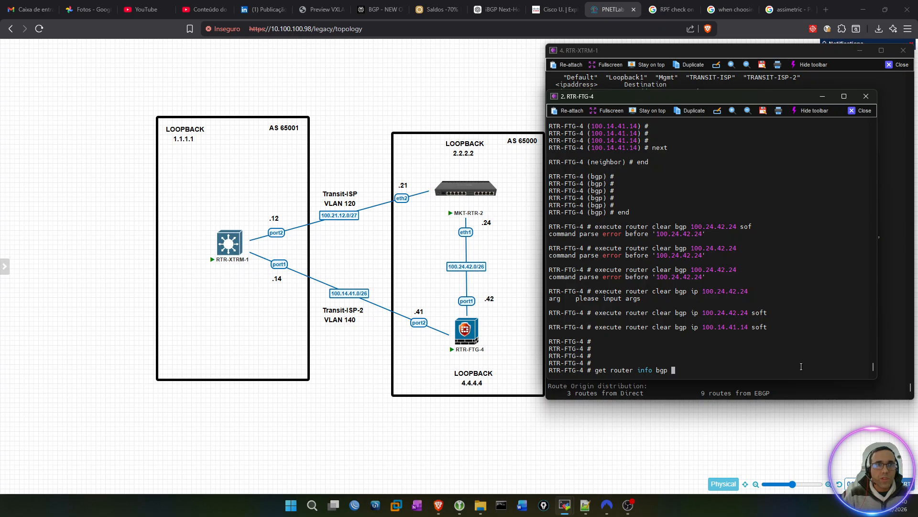
{"action": "type", "text": " neighbors"}
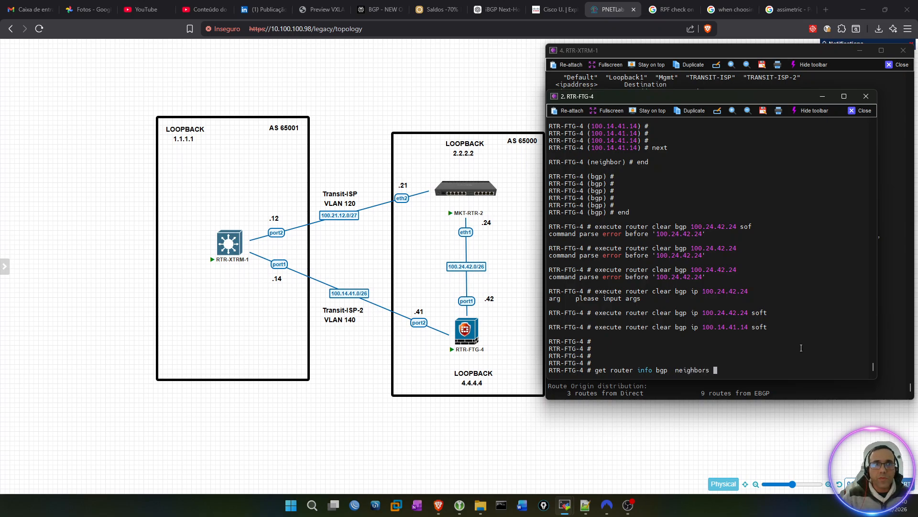
Step: Complete the command with 100.24.42.24 received-routes, run it, and examine the received prefix and its next hop
{"action": "double_click", "coordinate": [711, 313]}
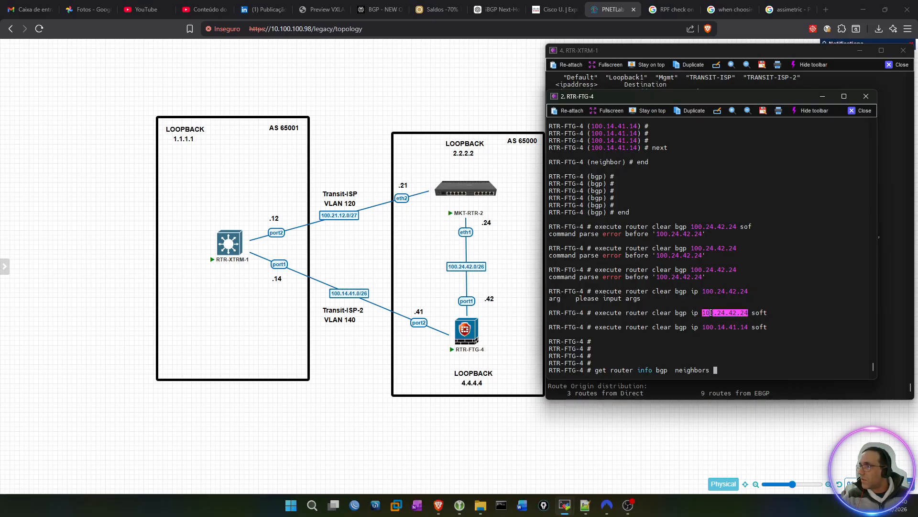
{"action": "right_click", "coordinate": [715, 356]}
{"action": "type", "text": "received"}
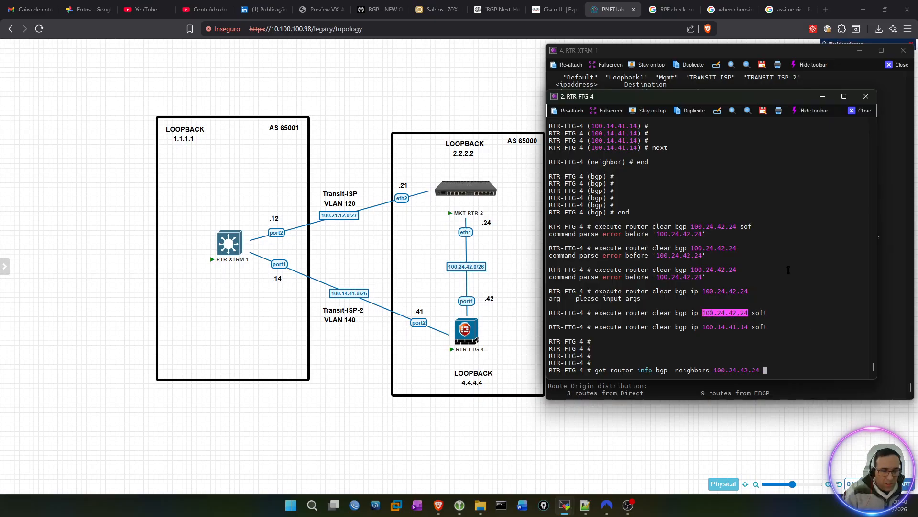
{"action": "type", "text": "-routes"}
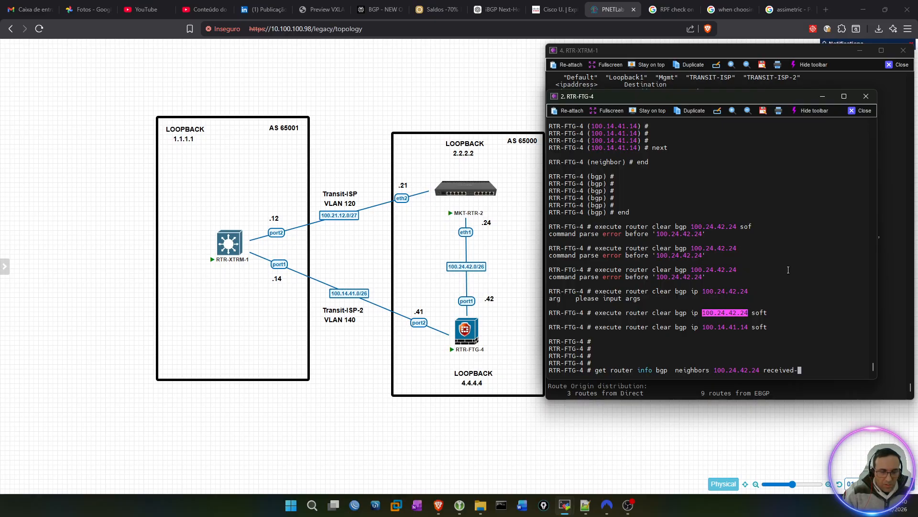
{"action": "key", "text": "Return"}
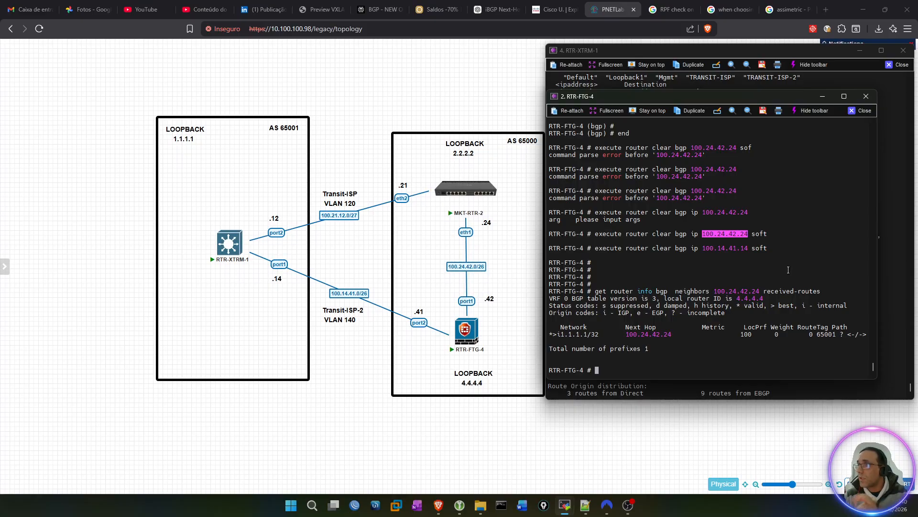
{"action": "left_click", "coordinate": [558, 334]}
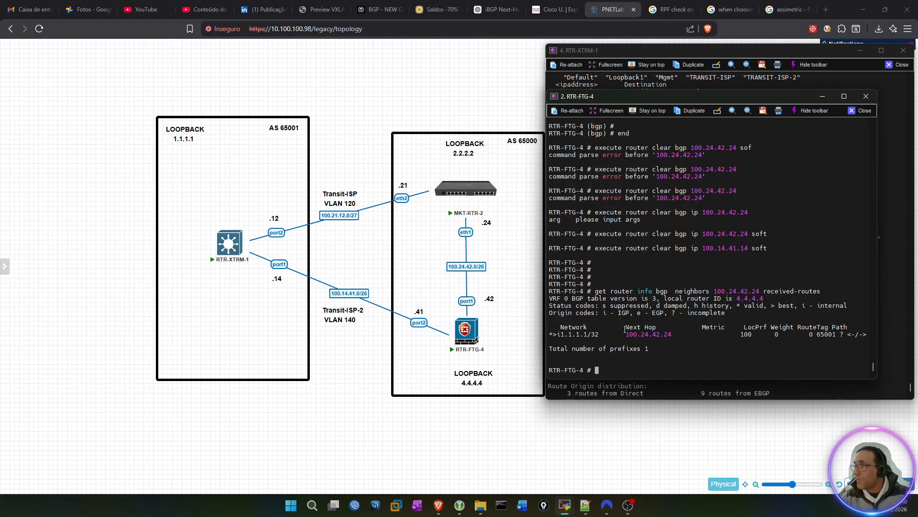
{"action": "left_click_drag", "start_coordinate": [626, 334], "coordinate": [672, 335]}
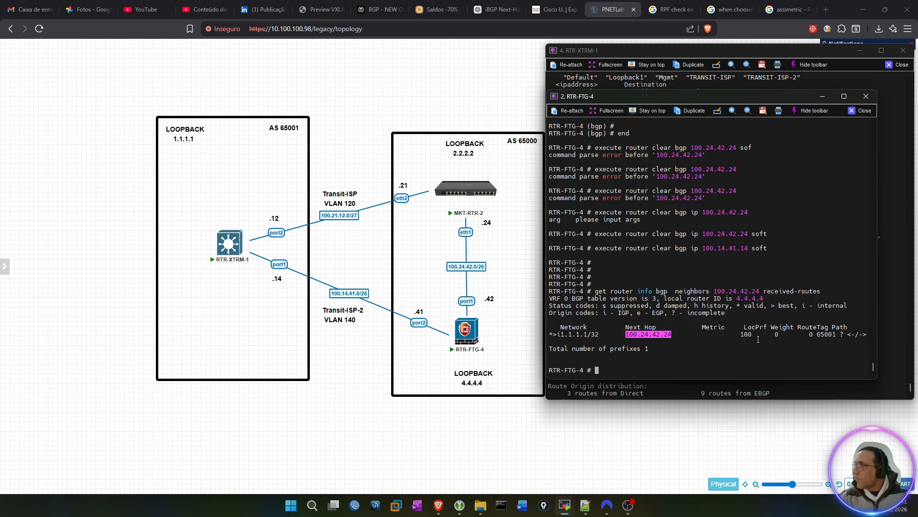
{"action": "left_click", "coordinate": [715, 307]}
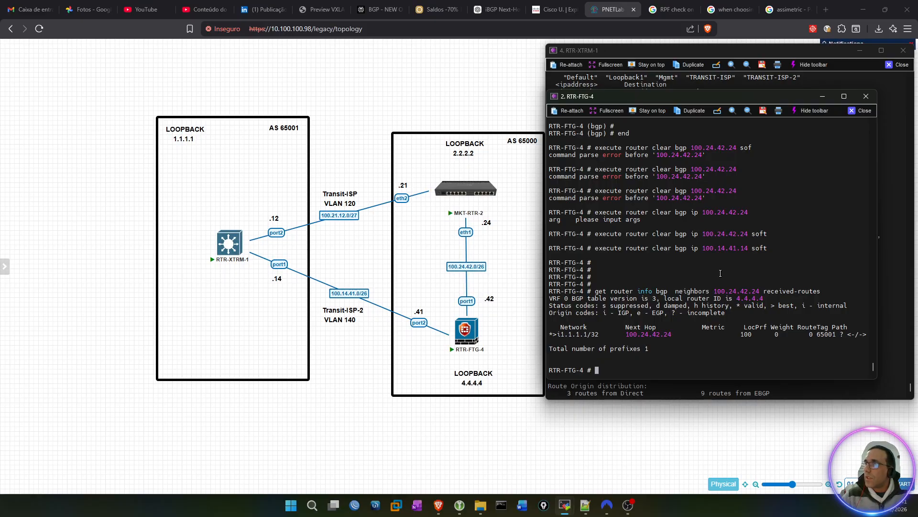
Step: Reuse the last command for the other neighbor and run get router info bgp neighbors 100.14.41.14 received-routes
{"action": "key", "text": "Up"}
{"action": "key", "text": "Left"}
{"action": "key", "text": "Left"}
{"action": "key", "text": "Left"}
{"action": "key", "text": "Left"}
{"action": "key", "text": "Left"}
{"action": "key", "text": "Left"}
{"action": "key", "text": "Left"}
{"action": "key", "text": "Left"}
{"action": "key", "text": "Left"}
{"action": "key", "text": "Left"}
{"action": "key", "text": "Left"}
{"action": "key", "text": "Left"}
{"action": "key", "text": "Left"}
{"action": "key", "text": "Left"}
{"action": "key", "text": "Left"}
{"action": "key", "text": "Left"}
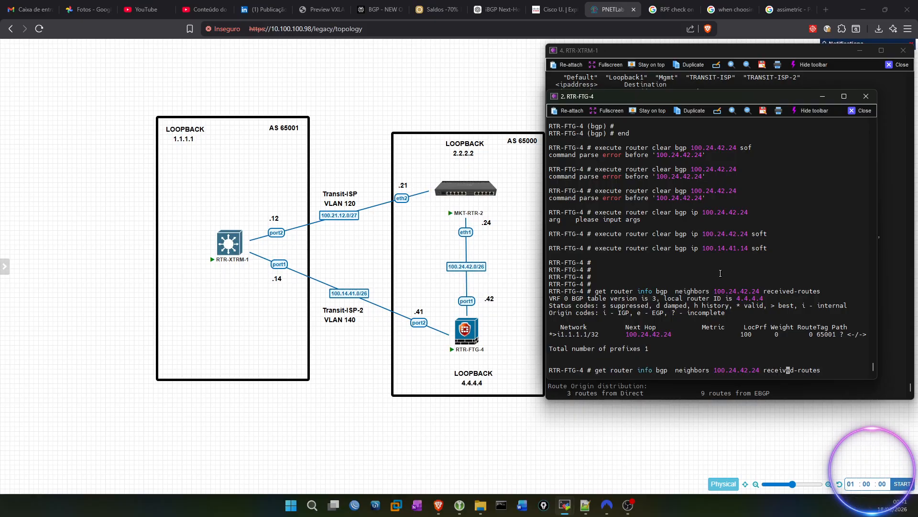
{"action": "key", "text": "BackSpace"}
{"action": "key", "text": "BackSpace"}
{"action": "key", "text": "BackSpace"}
{"action": "key", "text": "BackSpace"}
{"action": "key", "text": "BackSpace"}
{"action": "key", "text": "BackSpace"}
{"action": "key", "text": "BackSpace"}
{"action": "key", "text": "BackSpace"}
{"action": "key", "text": "BackSpace"}
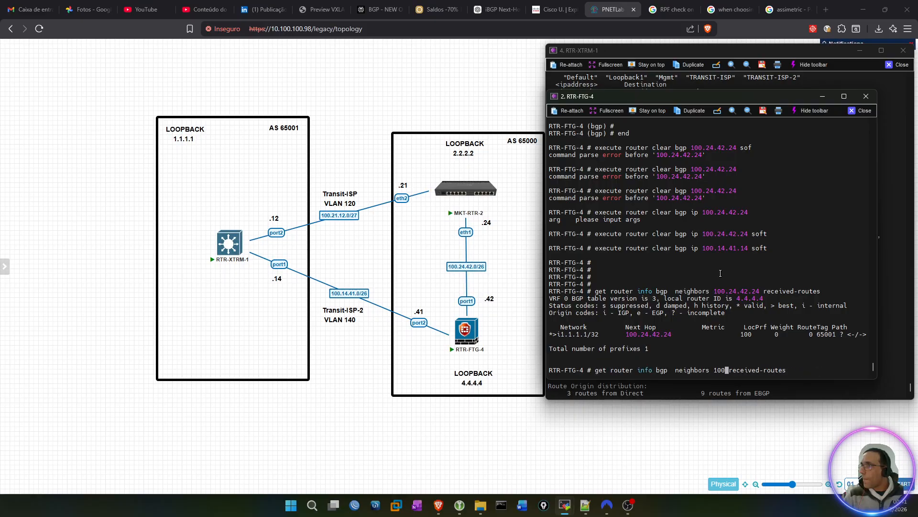
{"action": "type", "text": "."}
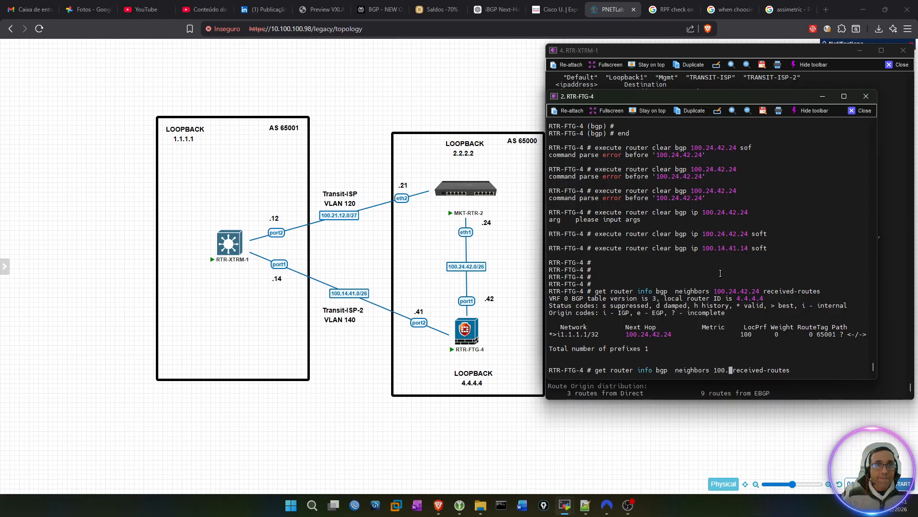
{"action": "type", "text": "14.41."}
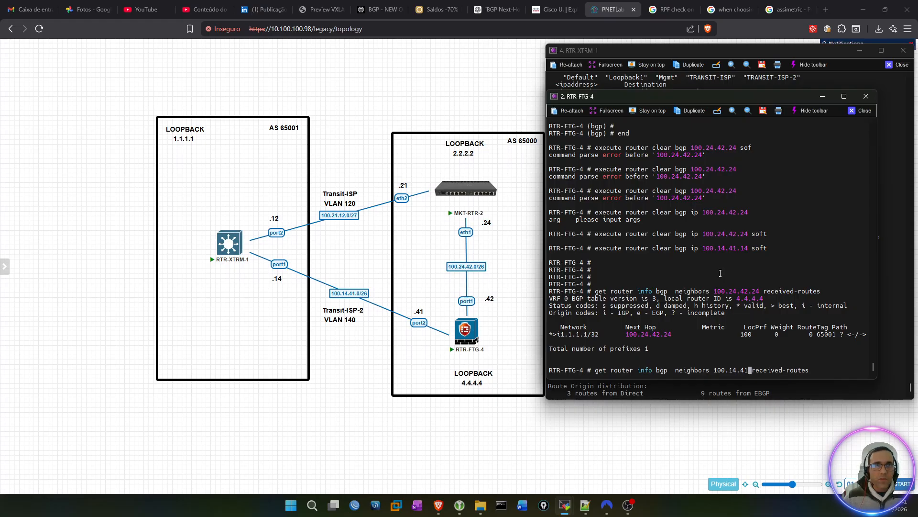
{"action": "type", "text": "14"}
{"action": "key", "text": "Return"}
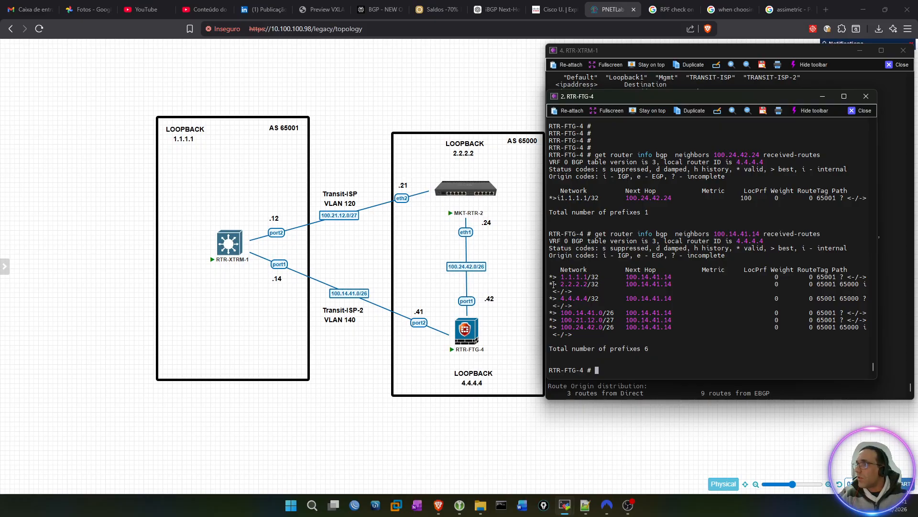
Step: Compare the status markers and next hops of the 1.1.1.1/32 entries received from the two neighbors
{"action": "left_click_drag", "start_coordinate": [550, 276], "coordinate": [668, 277]}
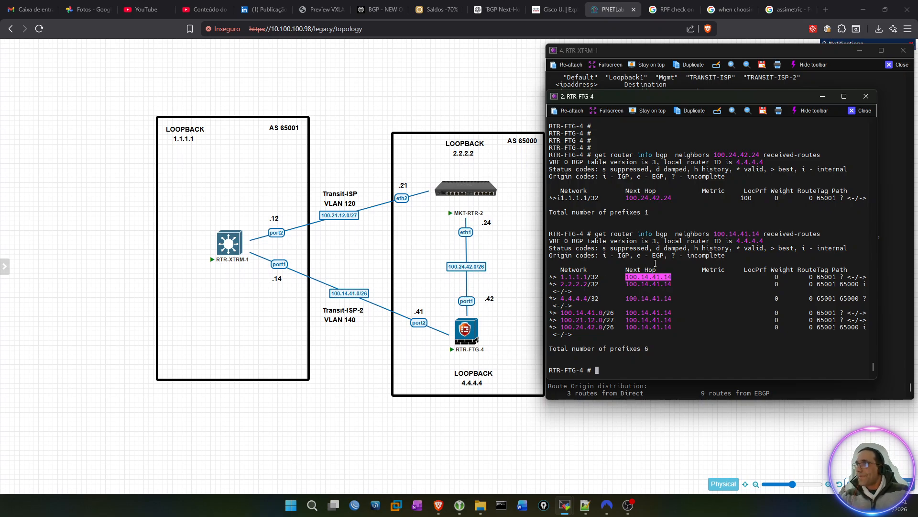
{"action": "left_click", "coordinate": [551, 276]}
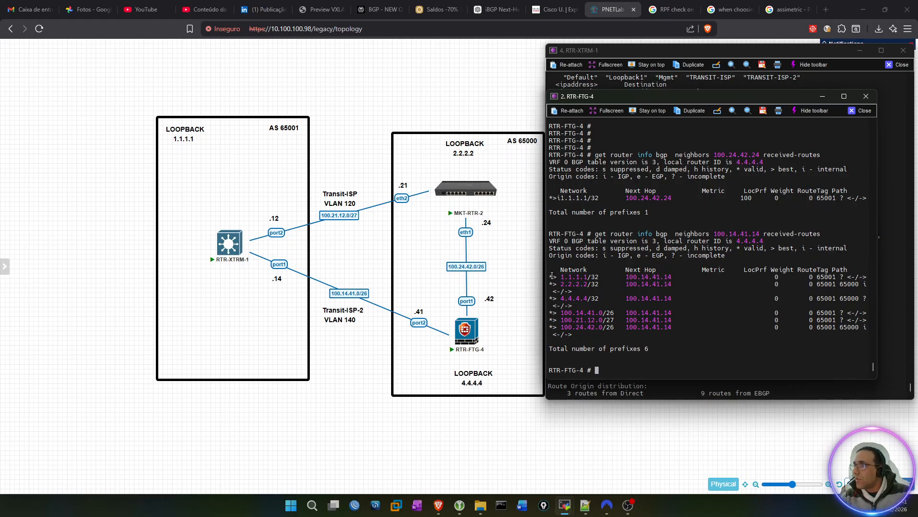
{"action": "triple_click", "coordinate": [553, 277]}
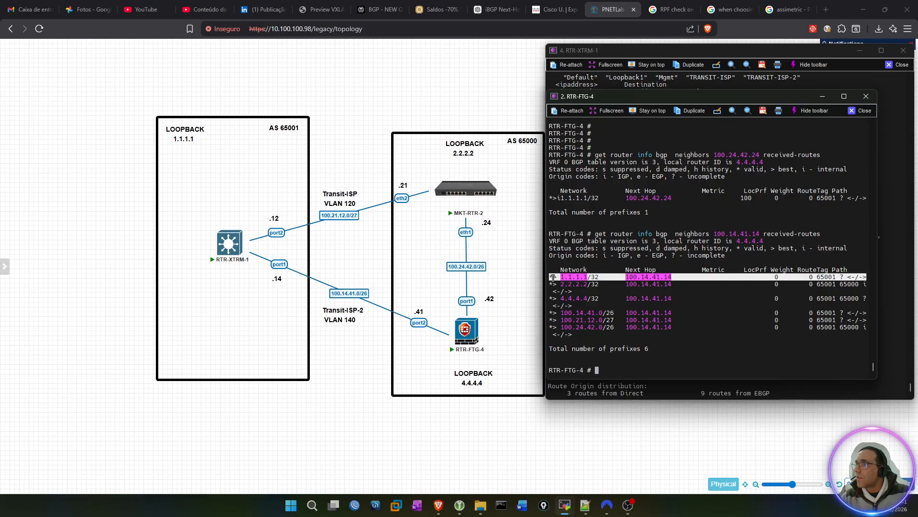
{"action": "double_click", "coordinate": [553, 277]}
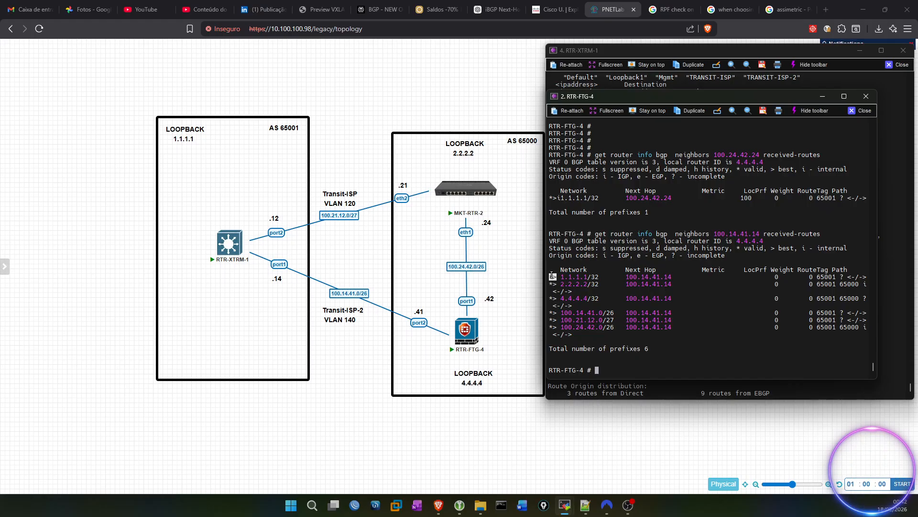
{"action": "left_click_drag", "start_coordinate": [558, 195], "coordinate": [550, 198]}
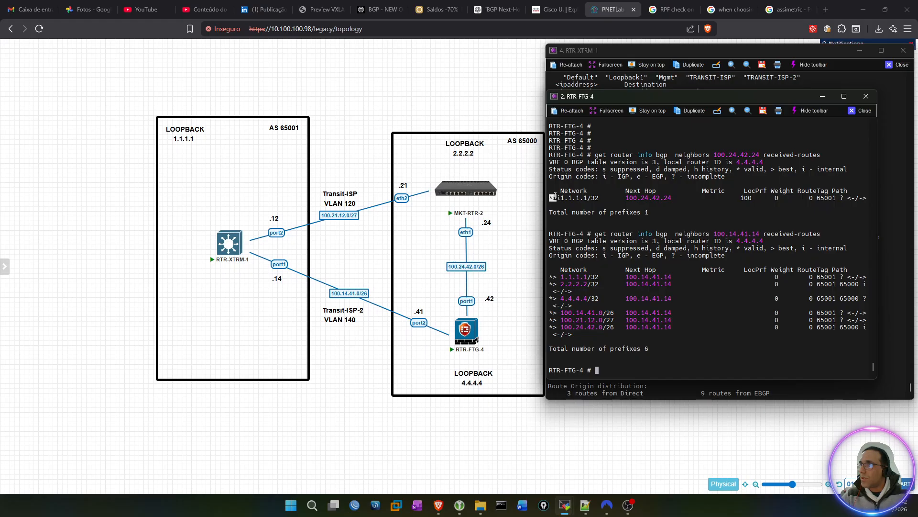
{"action": "left_click", "coordinate": [642, 210]}
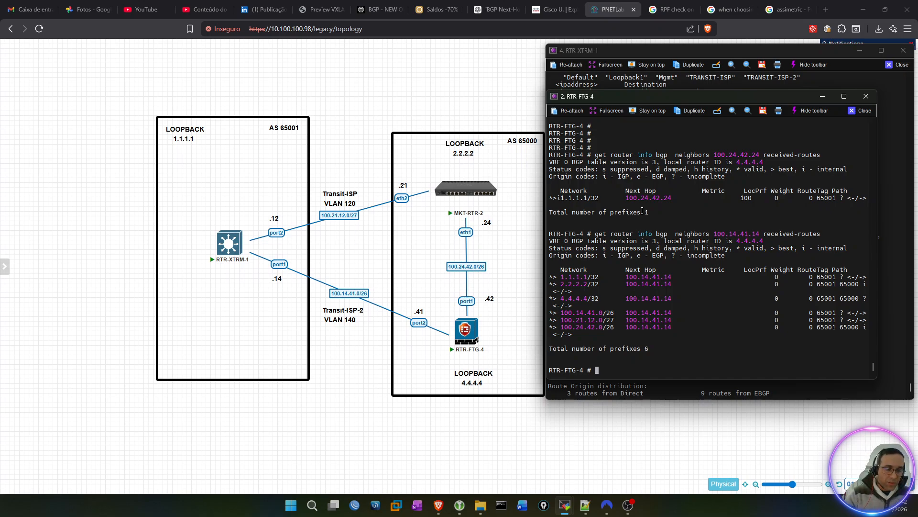
Step: List the full routing table of RTR-FTG-4 with get router info routing-table all
{"action": "type", "text": "get router in"}
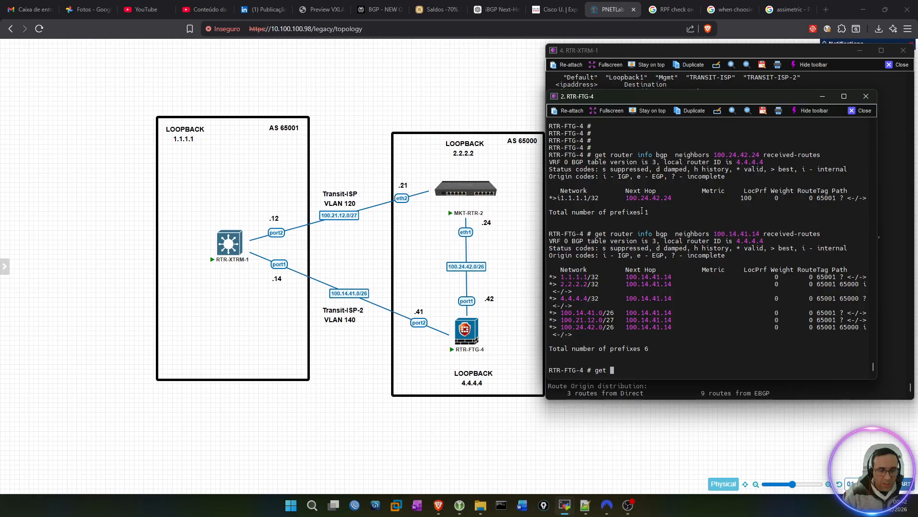
{"action": "type", "text": "fo"}
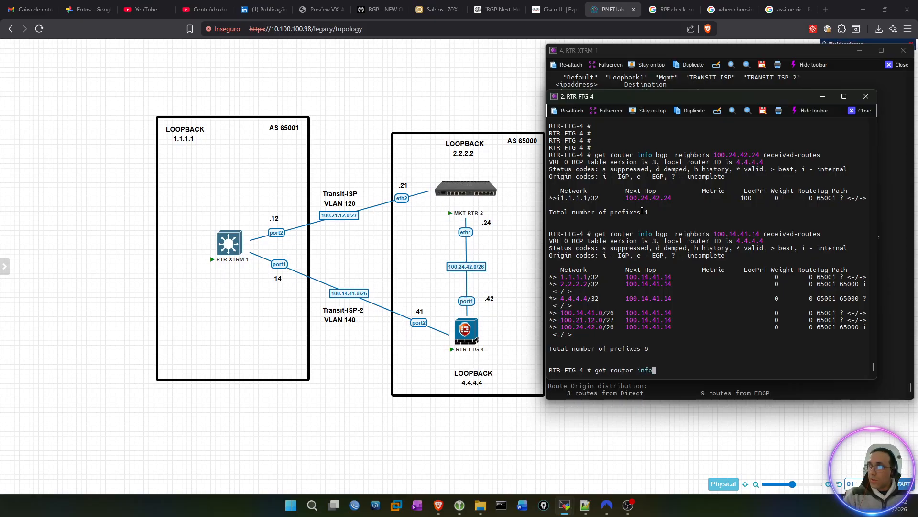
{"action": "type", "text": " routing-table all"}
{"action": "key", "text": "Return"}
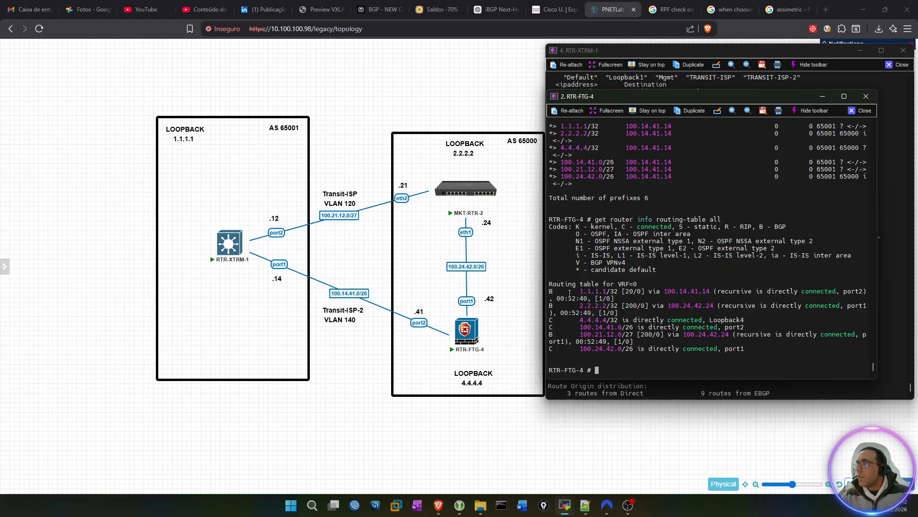
Step: Examine the next hop and administrative distance of the 1.1.1.1/32 route against the routers in the topology
{"action": "left_click_drag", "start_coordinate": [549, 291], "coordinate": [607, 291]}
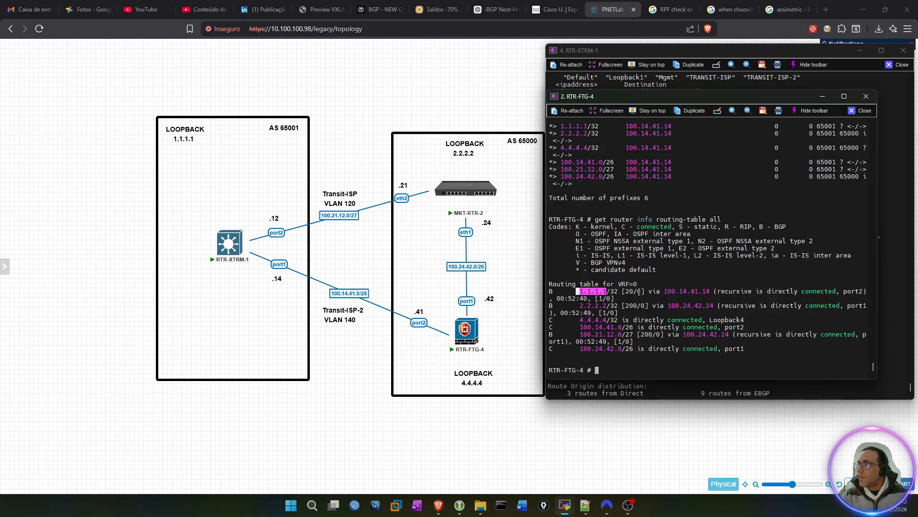
{"action": "left_click_drag", "start_coordinate": [666, 291], "coordinate": [712, 290]}
{"action": "triple_click", "coordinate": [630, 291]}
{"action": "left_click", "coordinate": [630, 291]}
{"action": "left_click_drag", "start_coordinate": [635, 291], "coordinate": [626, 291]}
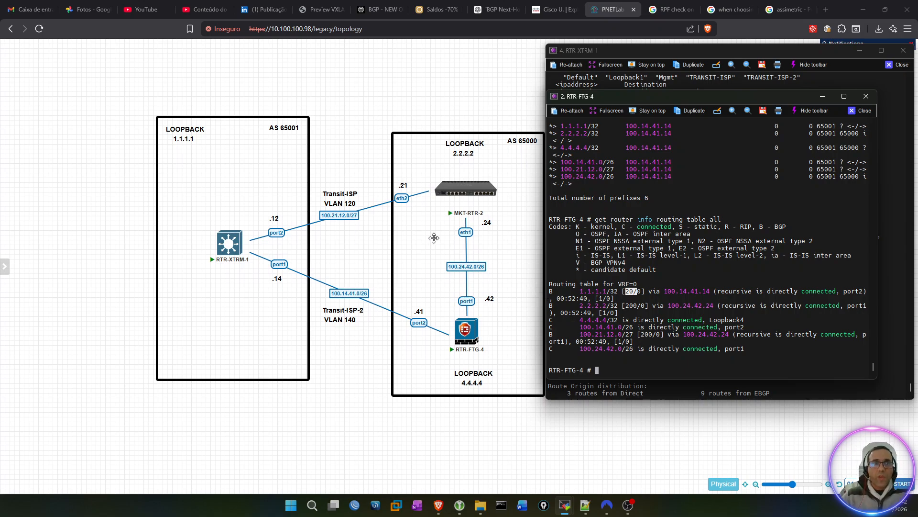
{"action": "mouse_move", "coordinate": [224, 246]}
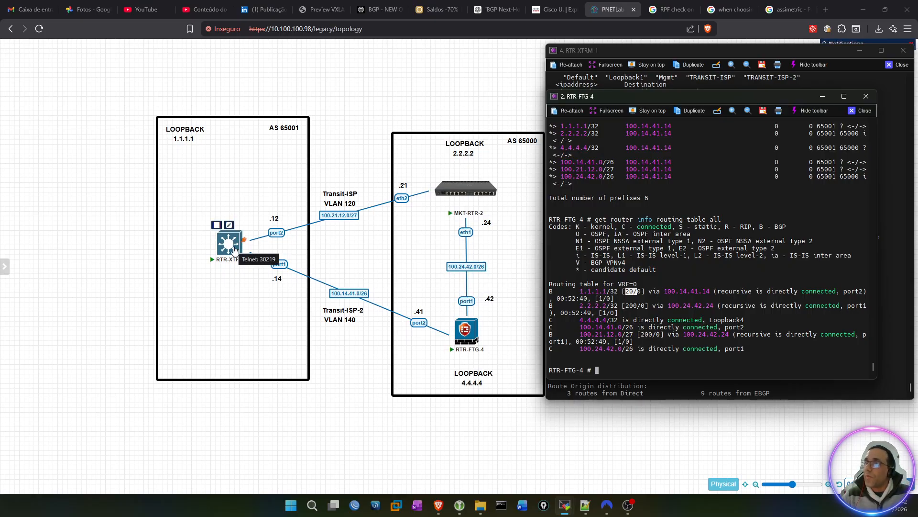
{"action": "mouse_move", "coordinate": [475, 351]}
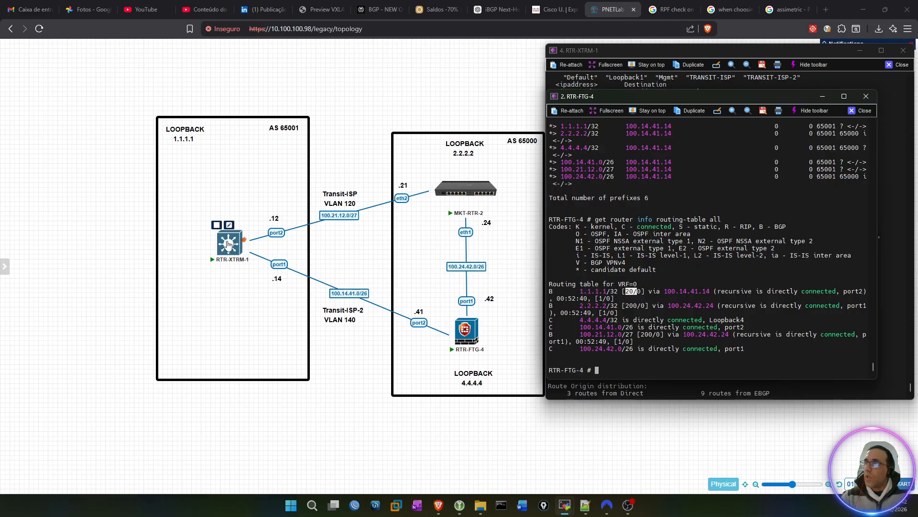
{"action": "mouse_move", "coordinate": [452, 184]}
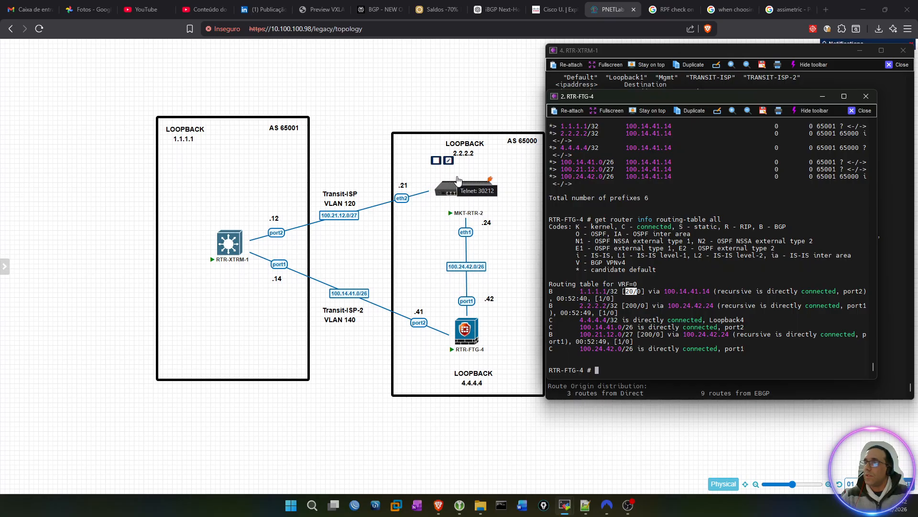
{"action": "mouse_move", "coordinate": [467, 326]}
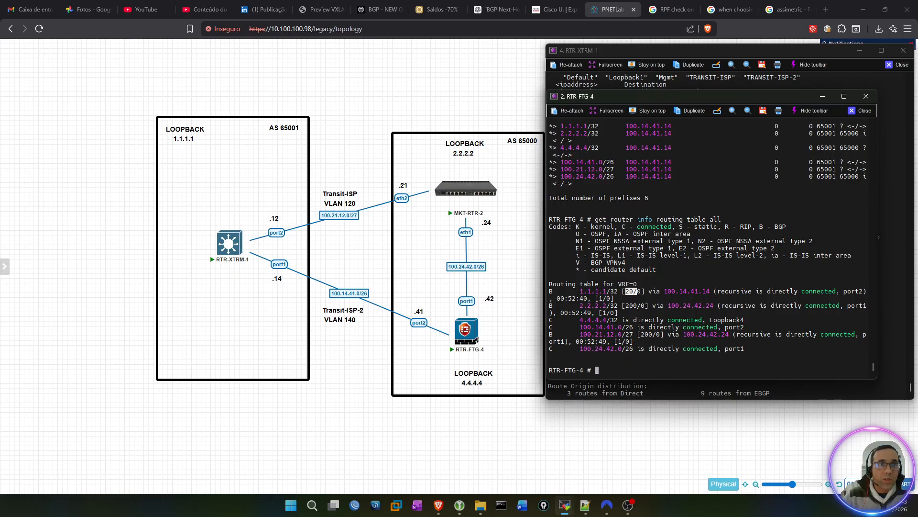
Step: Bring the RTR-XTRM-1 console to the front and get a fresh command prompt
{"action": "key", "text": "alt+Tab"}
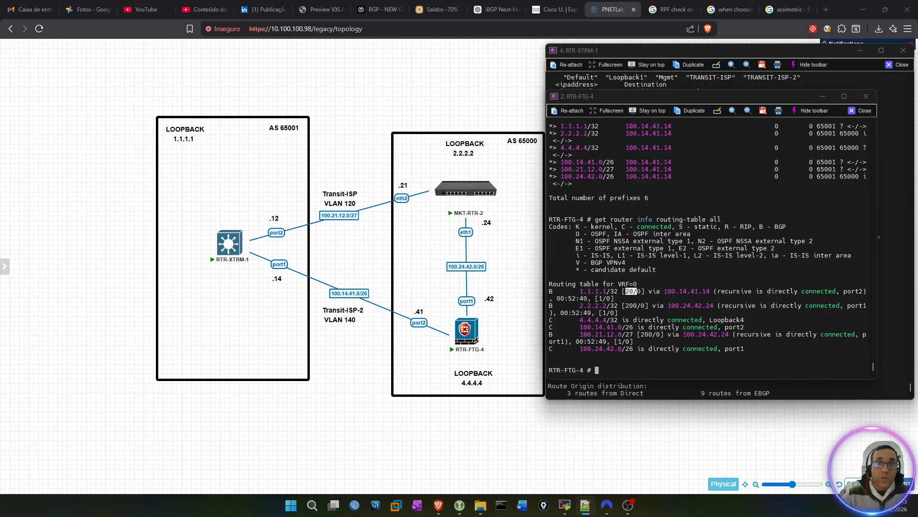
{"action": "left_click", "coordinate": [612, 48]}
{"action": "key", "text": "Return"}
{"action": "key", "text": "Return"}
{"action": "key", "text": "Return"}
{"action": "key", "text": "Return"}
{"action": "key", "text": "Return"}
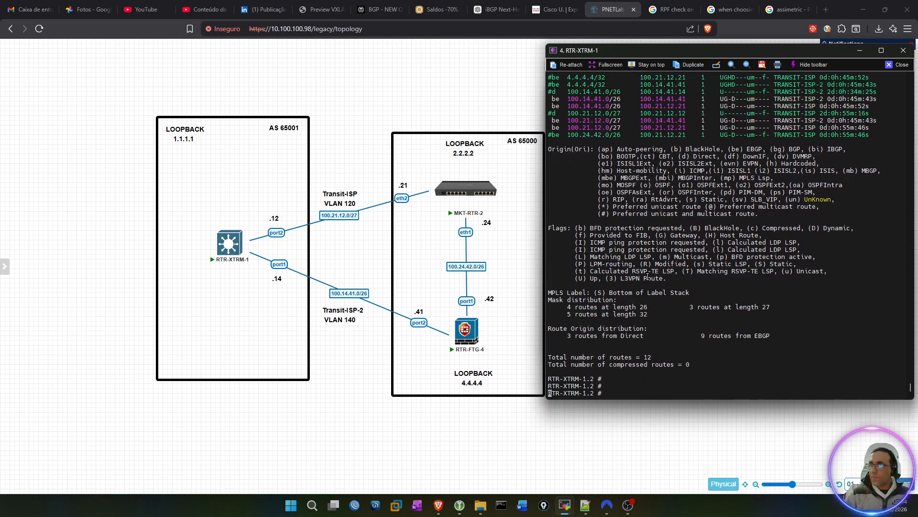
Step: Start a continuous ping to 4.4.4.4 from 1.1.1.1 in virtual router VR-Default
{"action": "type", "text": "ping "}
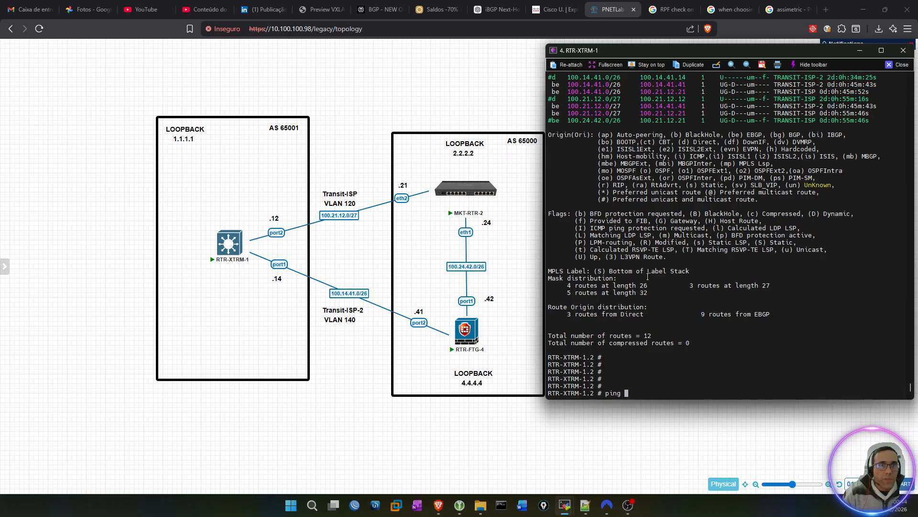
{"action": "type", "text": "vr VR-"}
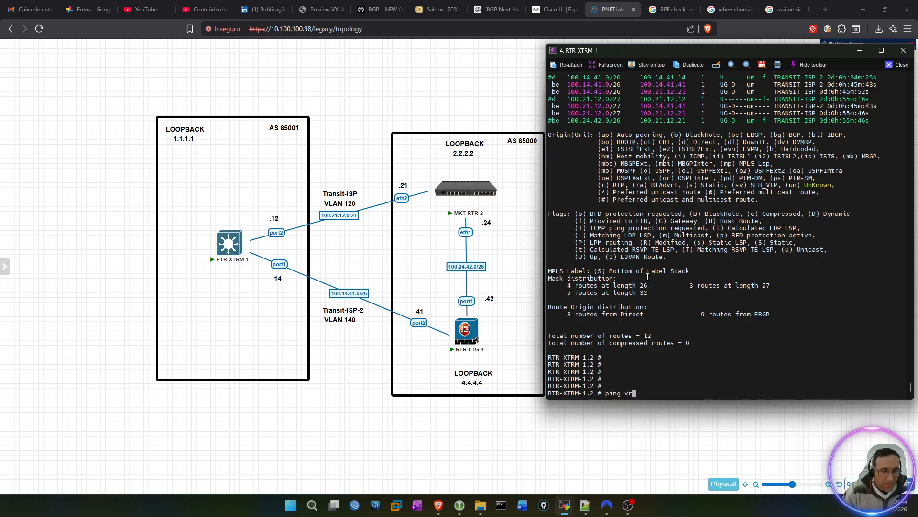
{"action": "key", "text": "Tab"}
{"action": "type", "text": "-"}
{"action": "key", "text": "Tab"}
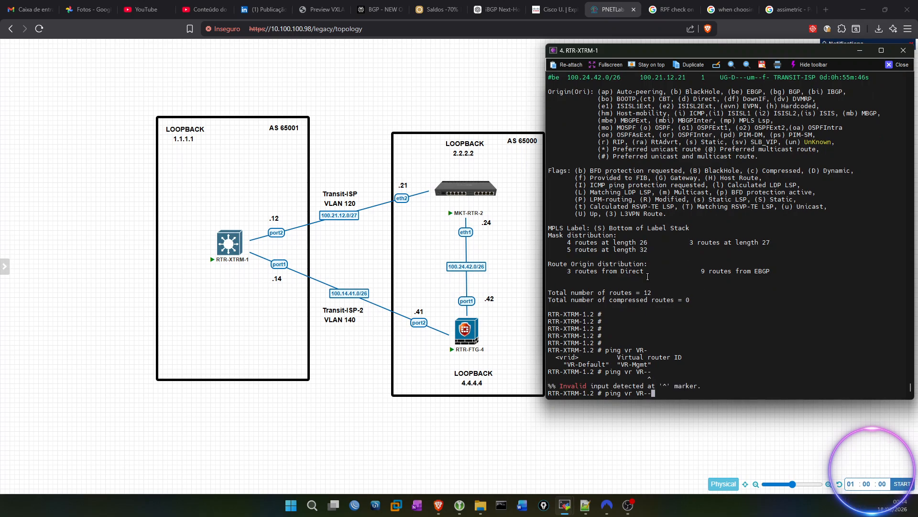
{"action": "key", "text": "BackSpace"}
{"action": "key", "text": "Tab"}
{"action": "type", "text": "De"}
{"action": "key", "text": "Tab"}
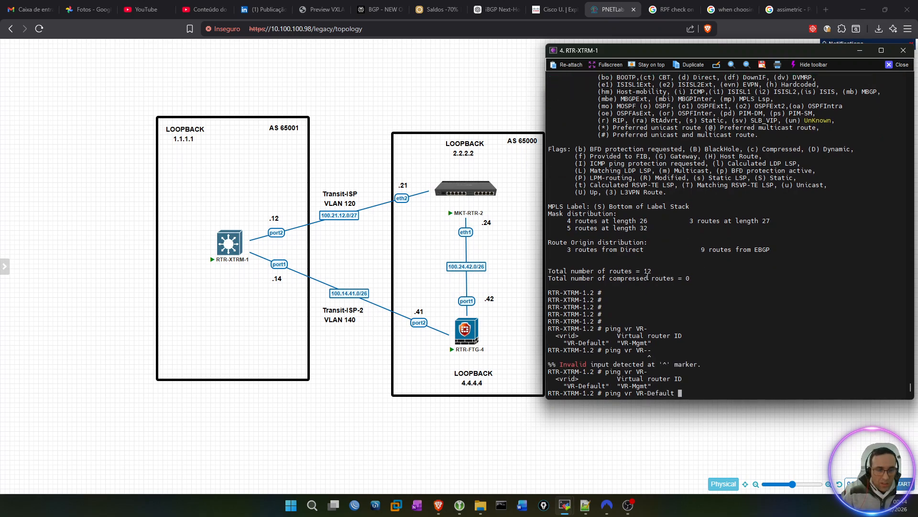
{"action": "type", "text": "continuous "}
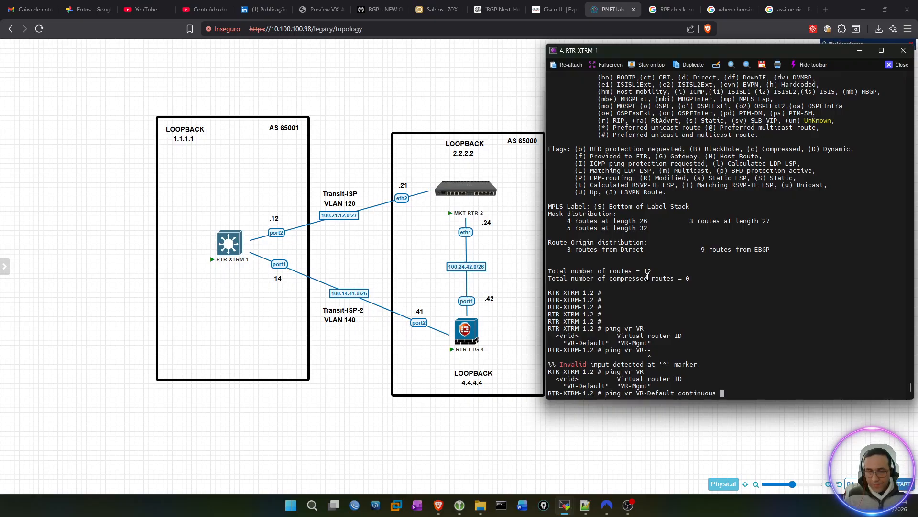
{"action": "type", "text": "4.4.4"}
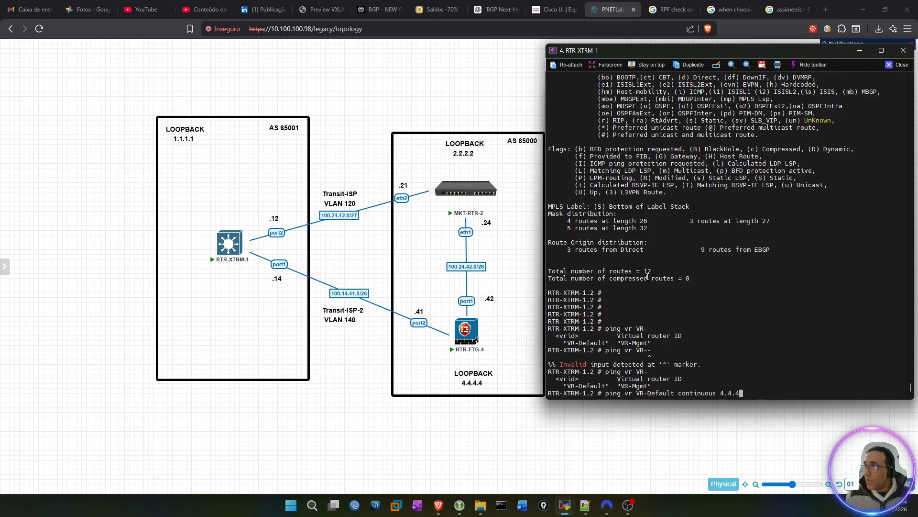
{"action": "type", "text": ".4 from "}
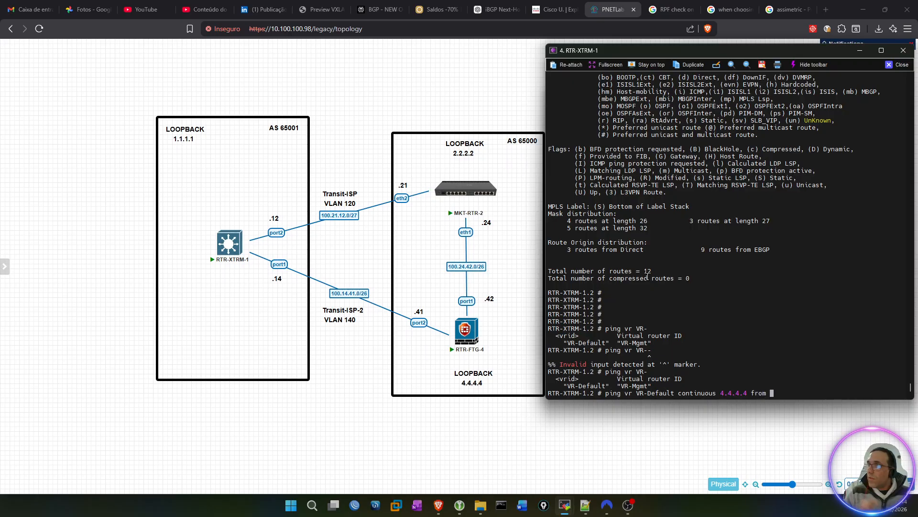
{"action": "type", "text": "1.1.1.1"}
{"action": "key", "text": "Return"}
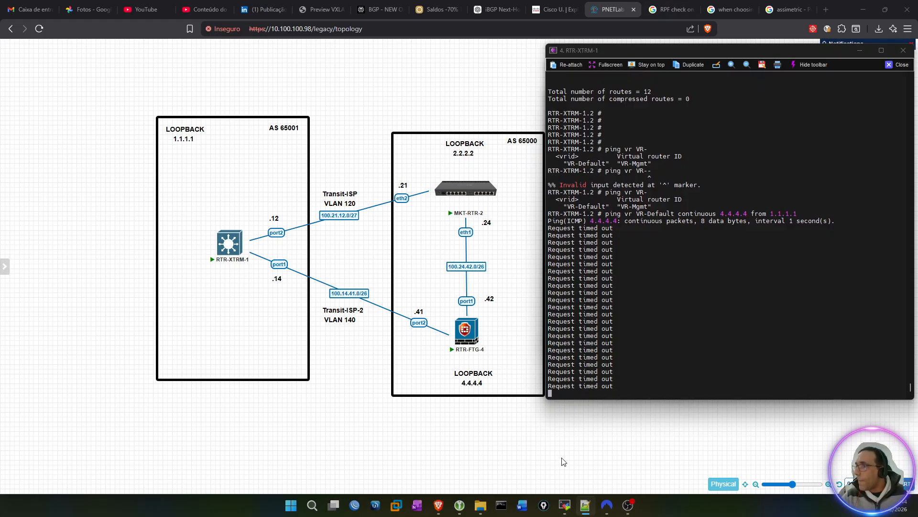
Step: On RTR-FTG-4, capture the ping traffic with diagnose sniffer packet any "icmp and host 1.1.1.1" 4
{"action": "mouse_move", "coordinate": [565, 505]}
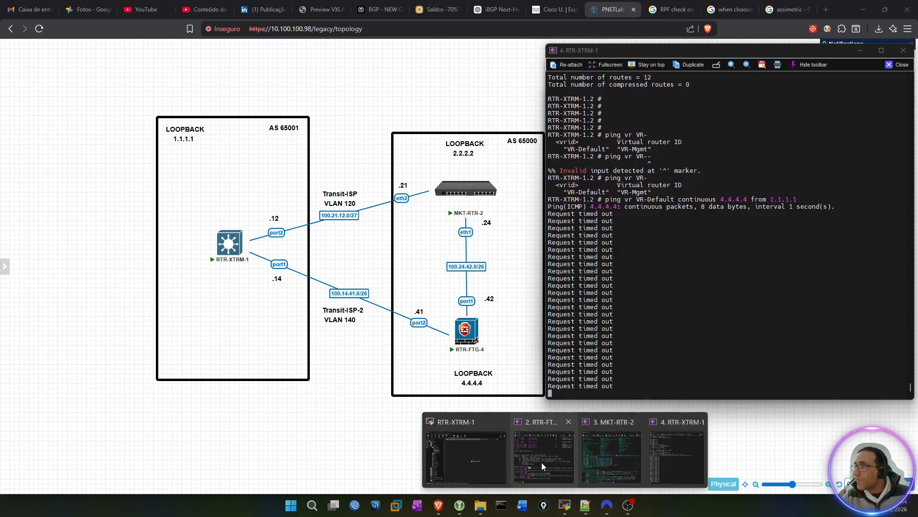
{"action": "mouse_move", "coordinate": [631, 447]}
{"action": "left_click", "coordinate": [550, 446]}
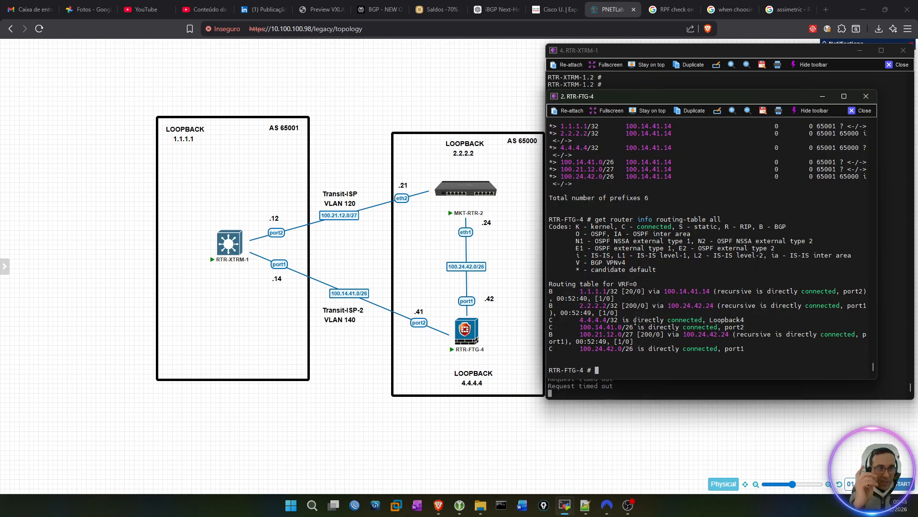
{"action": "type", "text": "diagnose sniffer packet "}
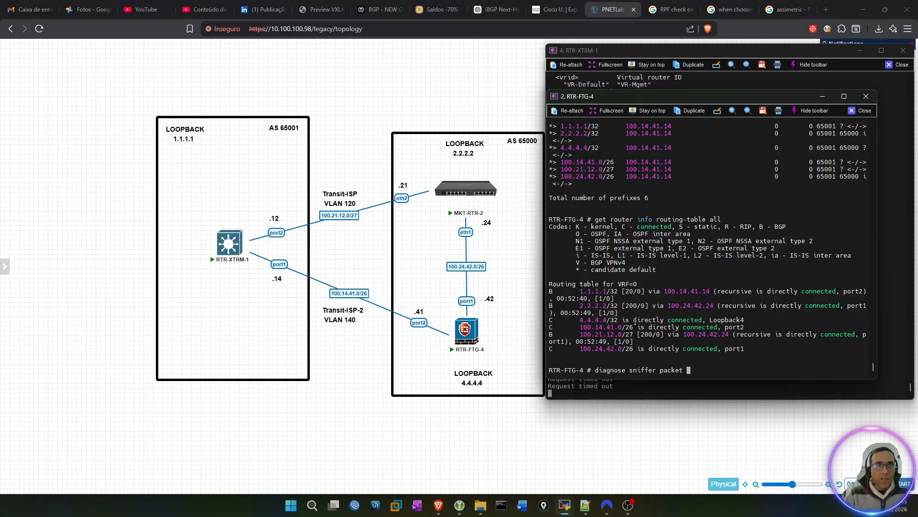
{"action": "type", "text": "any"}
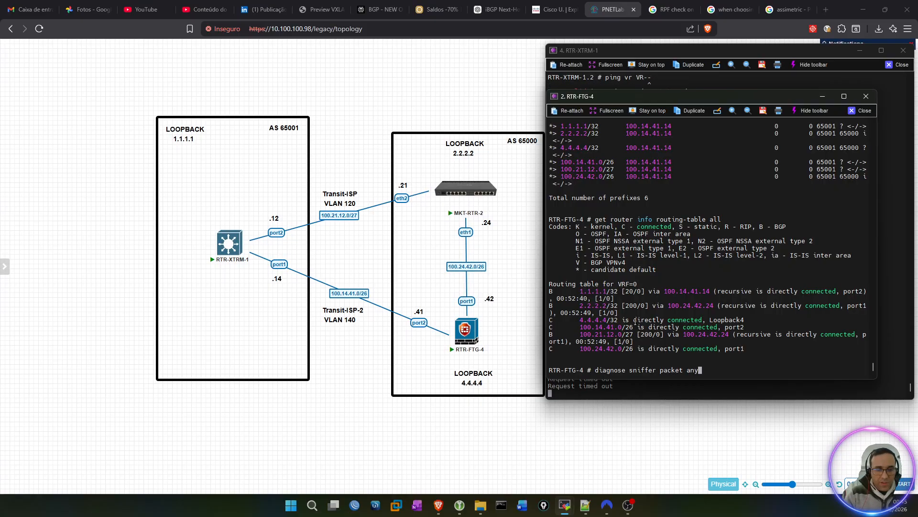
{"action": "type", "text": " \"icmp"}
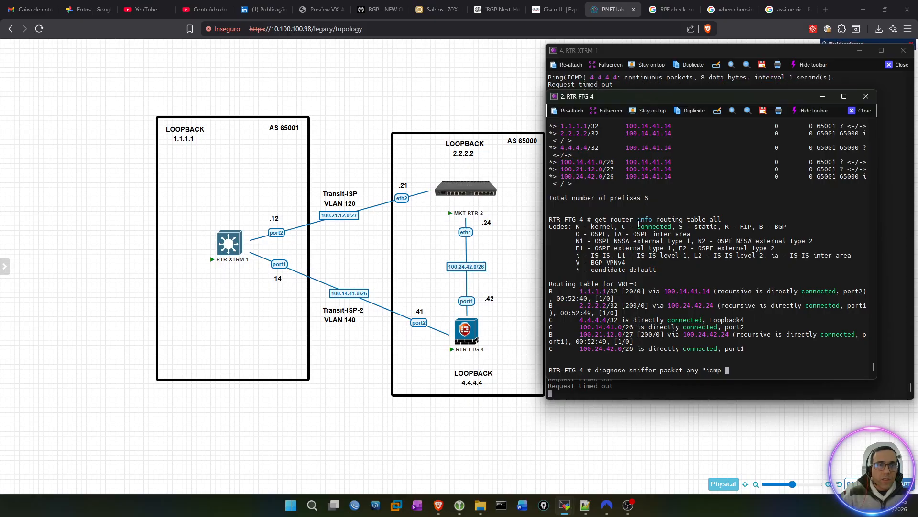
{"action": "type", "text": " and "}
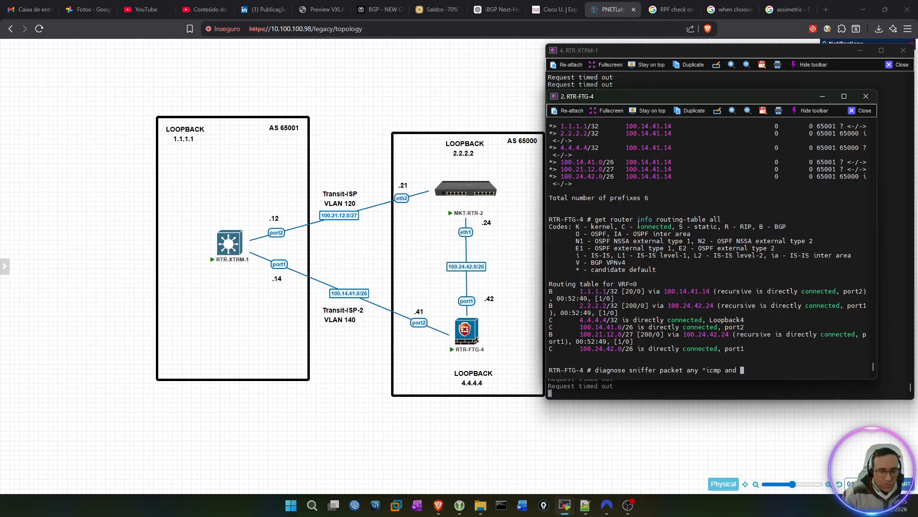
{"action": "type", "text": "host 1.1.1.1"}
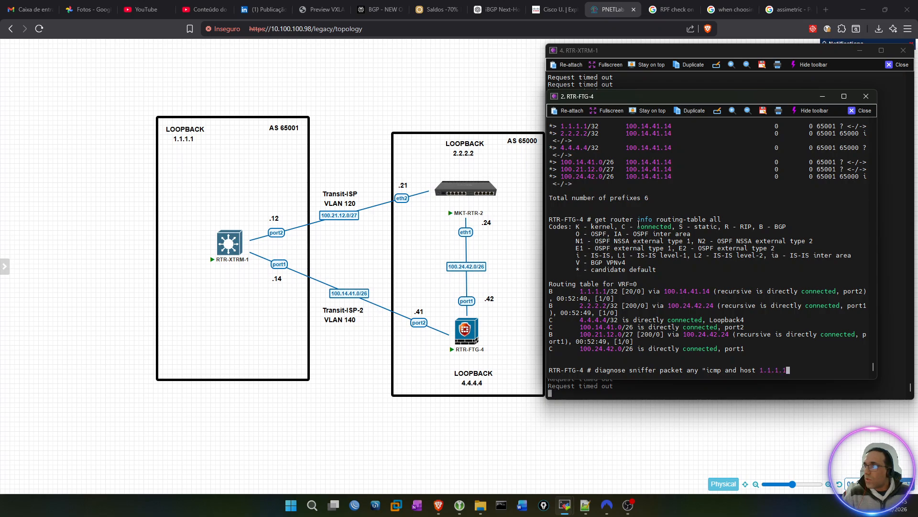
{"action": "type", "text": "\""}
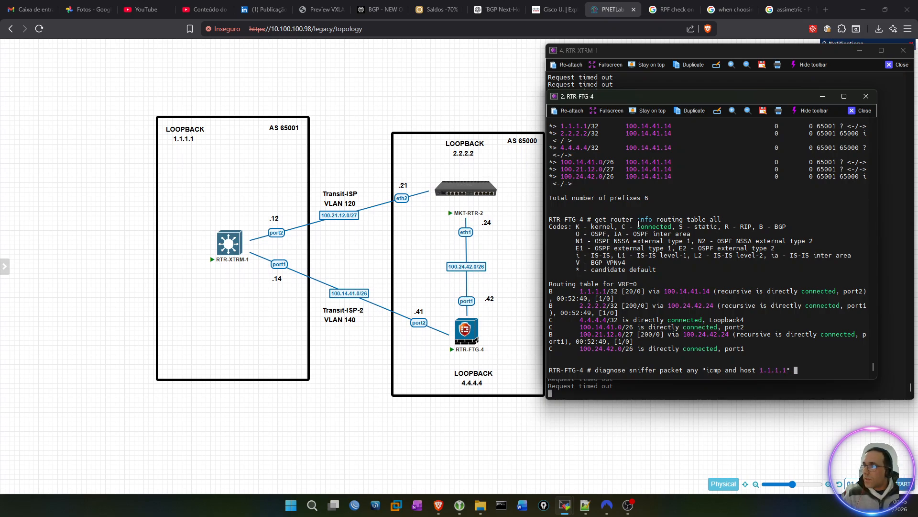
{"action": "key", "text": "question"}
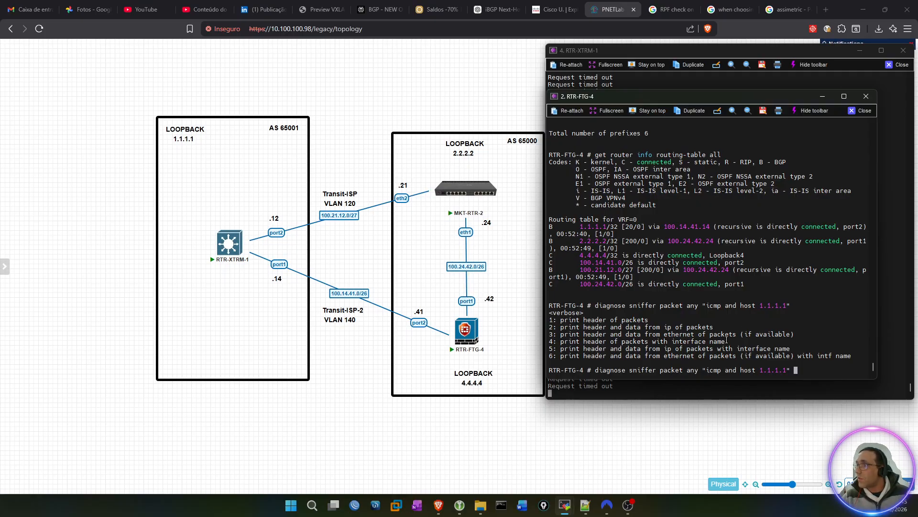
{"action": "type", "text": "4"}
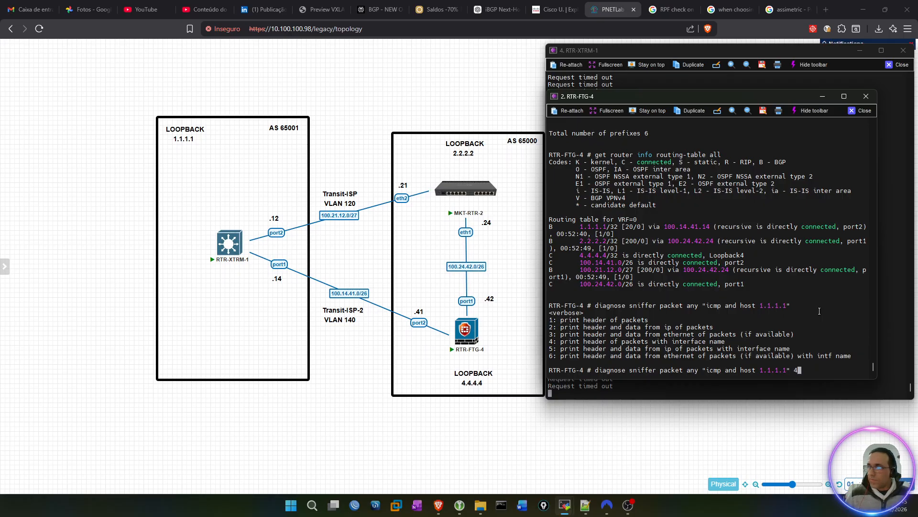
{"action": "key", "text": "Return"}
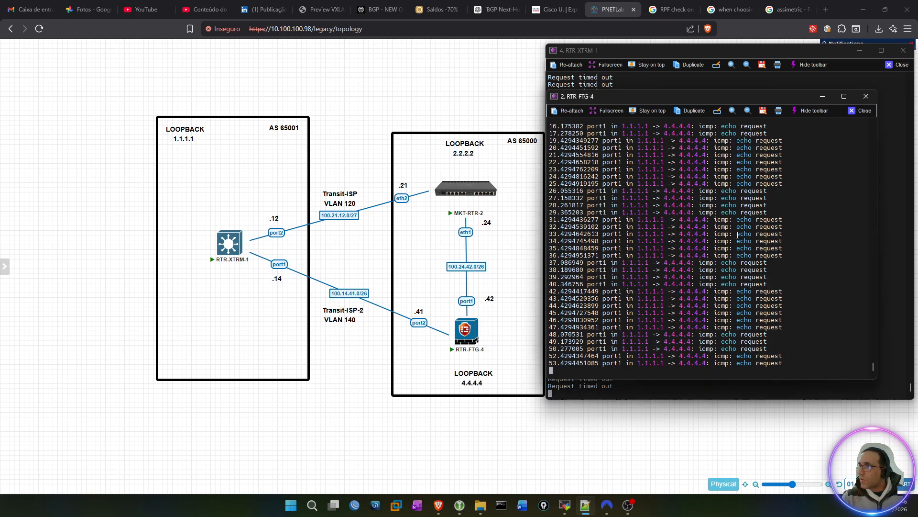
Step: Stop the packet capture on RTR-FTG-4 and return to a clean prompt
{"action": "key", "text": "ctrl+c"}
{"action": "key", "text": "Return"}
{"action": "key", "text": "Return"}
{"action": "key", "text": "Return"}
{"action": "key", "text": "Return"}
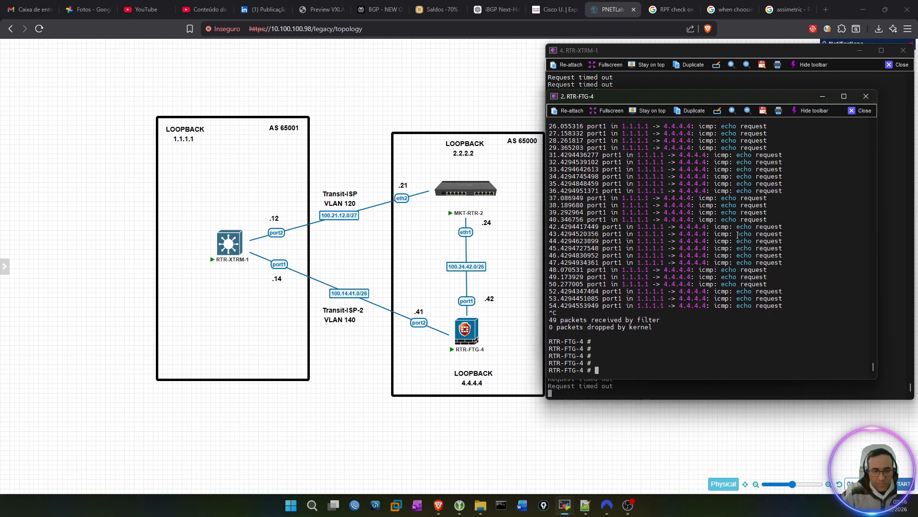
Step: Place the RTR-FTG-4 console beside the RTR-XTRM-1 console and enter config system settings on RTR-FTG-4
{"action": "type", "text": "config system"}
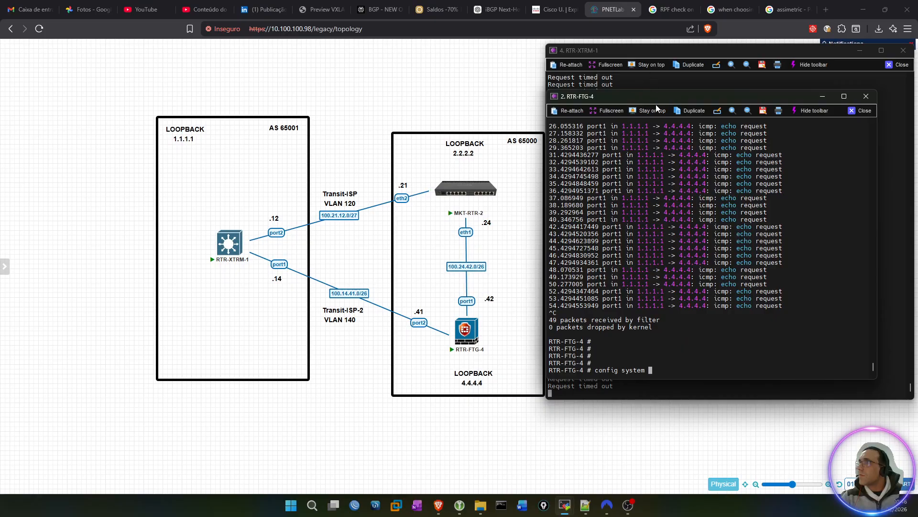
{"action": "left_click_drag", "start_coordinate": [655, 91], "coordinate": [331, 88]}
{"action": "left_click_drag", "start_coordinate": [627, 94], "coordinate": [169, 51]}
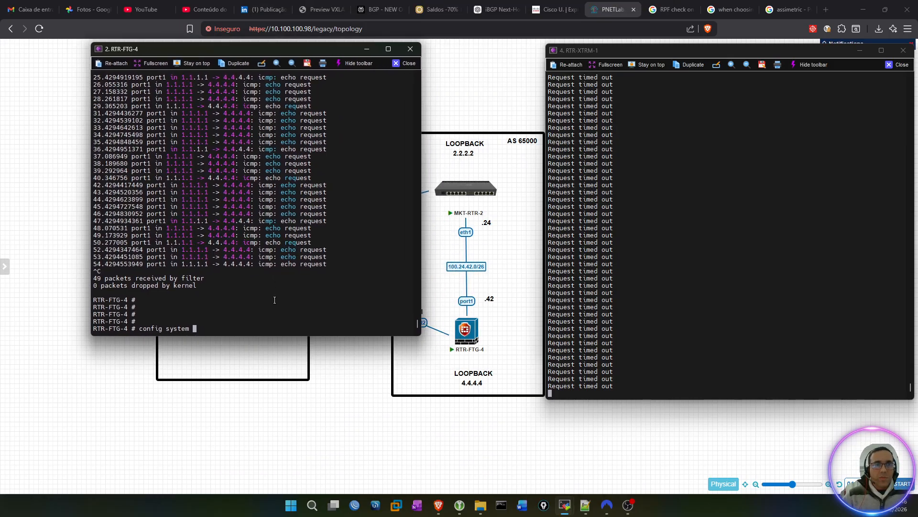
{"action": "type", "text": "settings"}
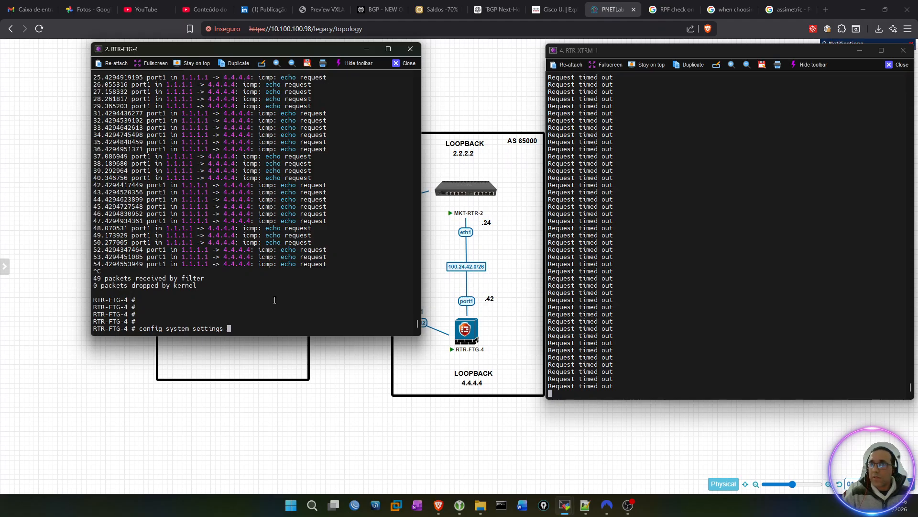
{"action": "key", "text": "Return"}
{"action": "key", "text": "Return"}
{"action": "key", "text": "Return"}
{"action": "key", "text": "Return"}
Step: Allow asymmetric routing on RTR-FTG-4 with set asymroute enable and save with end
{"action": "type", "text": "set asymroute"}
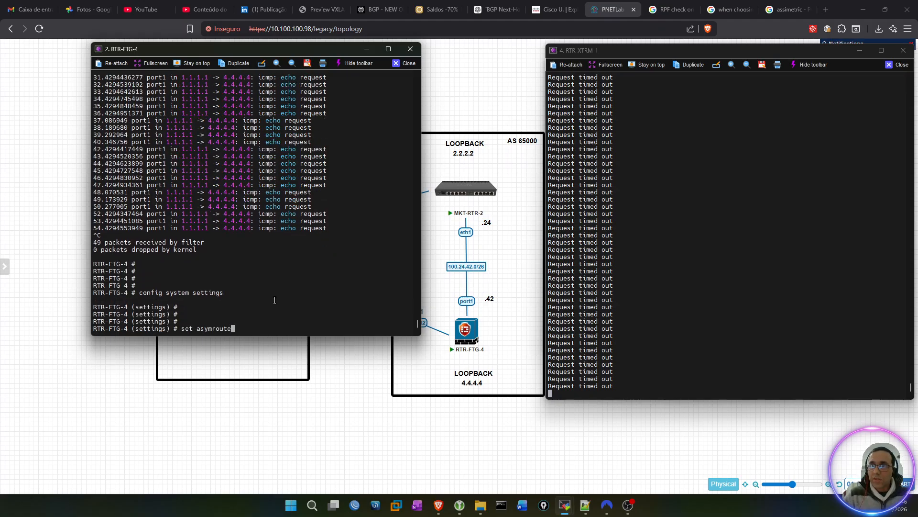
{"action": "type", "text": " enable"}
{"action": "key", "text": "Return"}
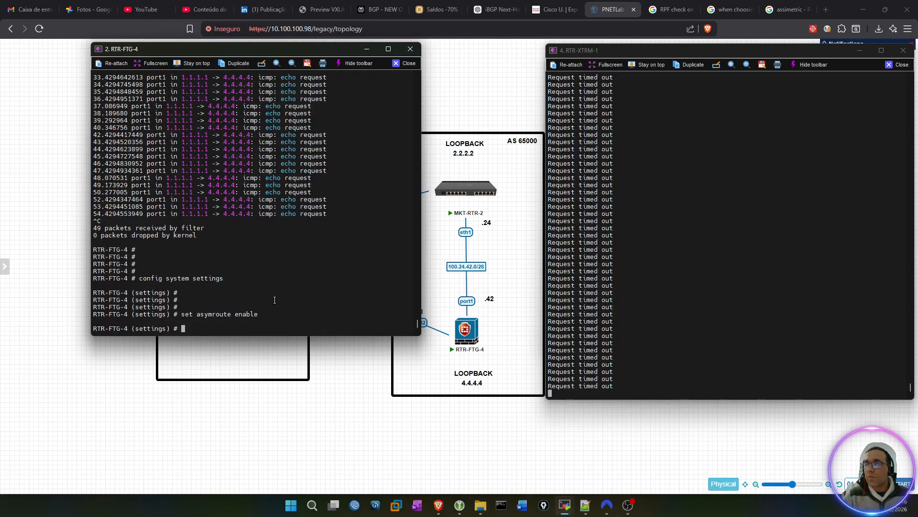
{"action": "type", "text": "next"}
{"action": "key", "text": "BackSpace"}
{"action": "key", "text": "BackSpace"}
{"action": "key", "text": "BackSpace"}
{"action": "key", "text": "BackSpace"}
{"action": "type", "text": "end"}
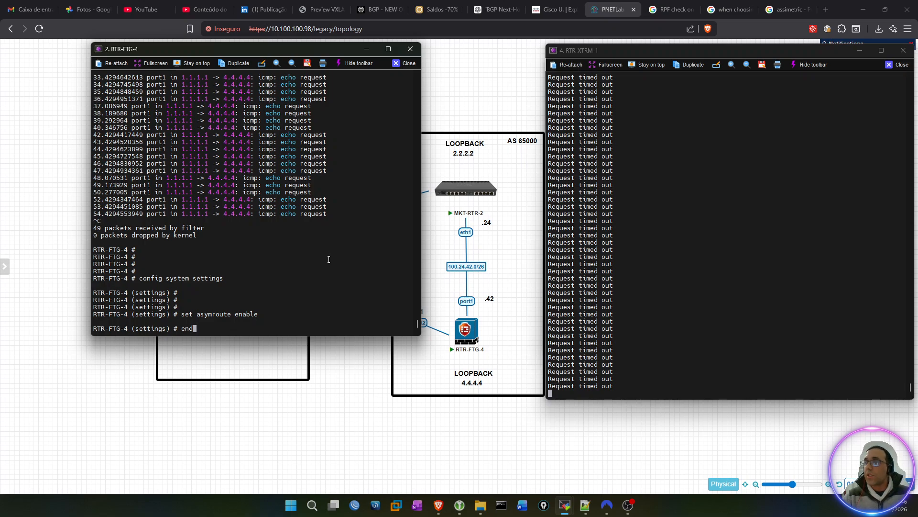
{"action": "key", "text": "Return"}
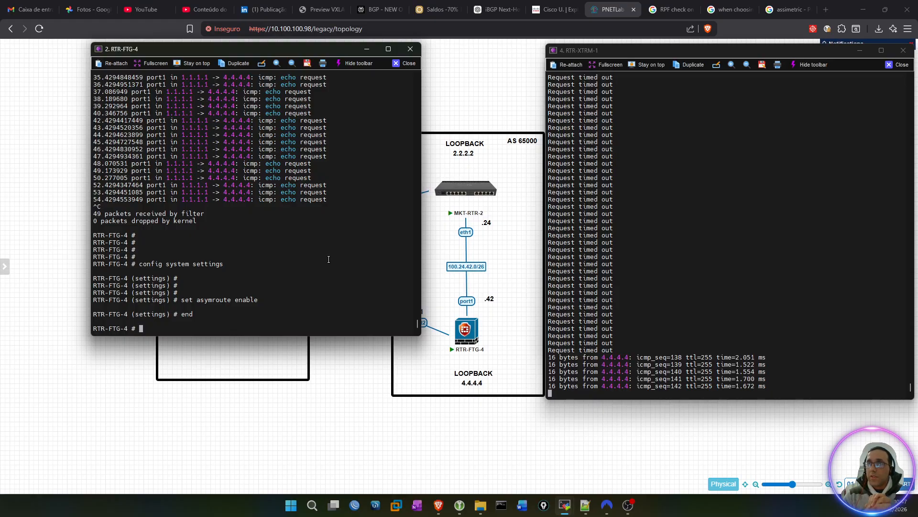
Step: Rerun the ICMP sniffer for host 1.1.1.1 at verbosity 4, and compare the interfaces of the echo requests and replies
{"action": "key", "text": "Up"}
{"action": "key", "text": "Up"}
{"action": "key", "text": "Up"}
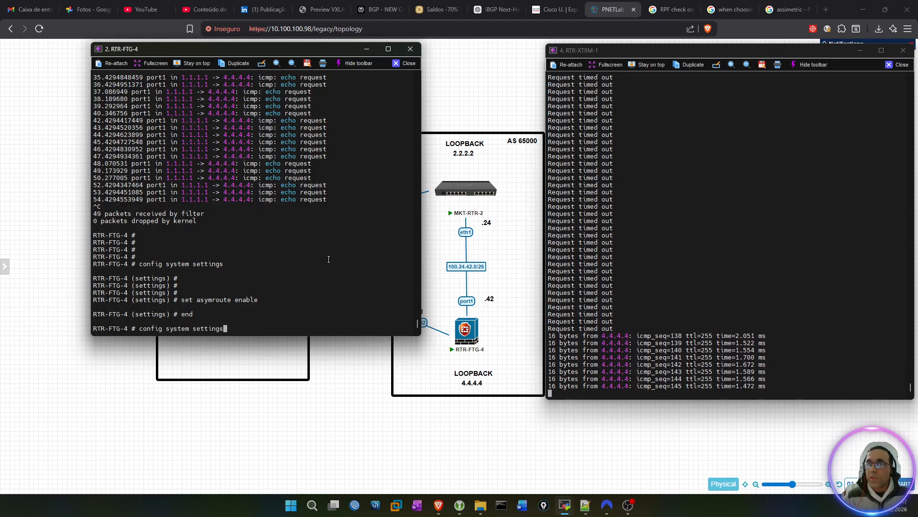
{"action": "key", "text": "Up"}
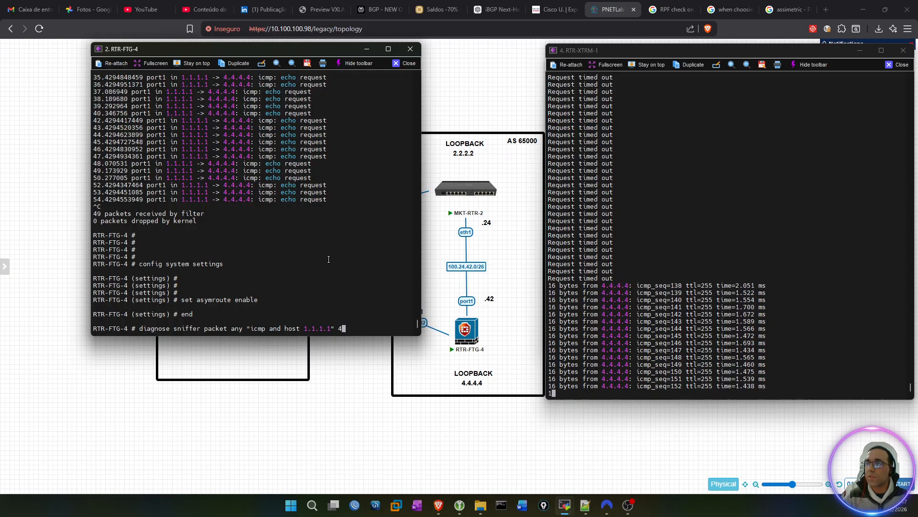
{"action": "key", "text": "Return"}
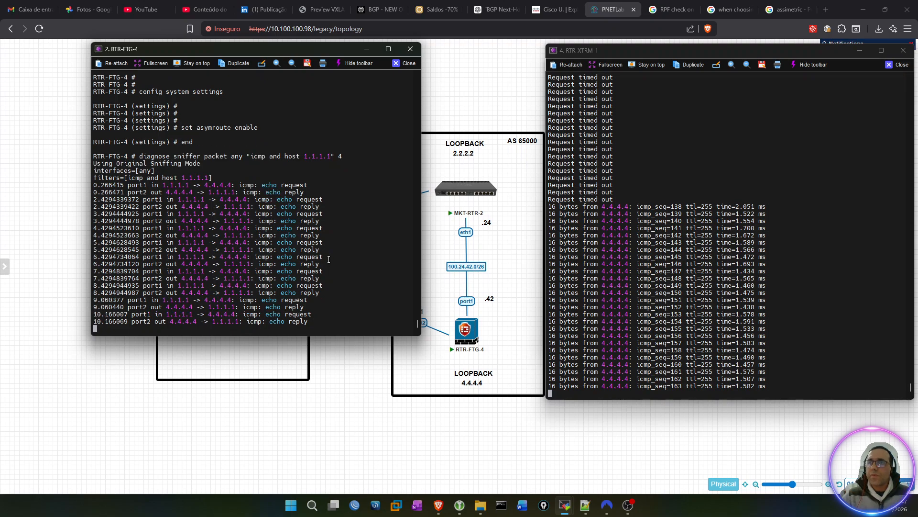
{"action": "key", "text": "ctrl+c"}
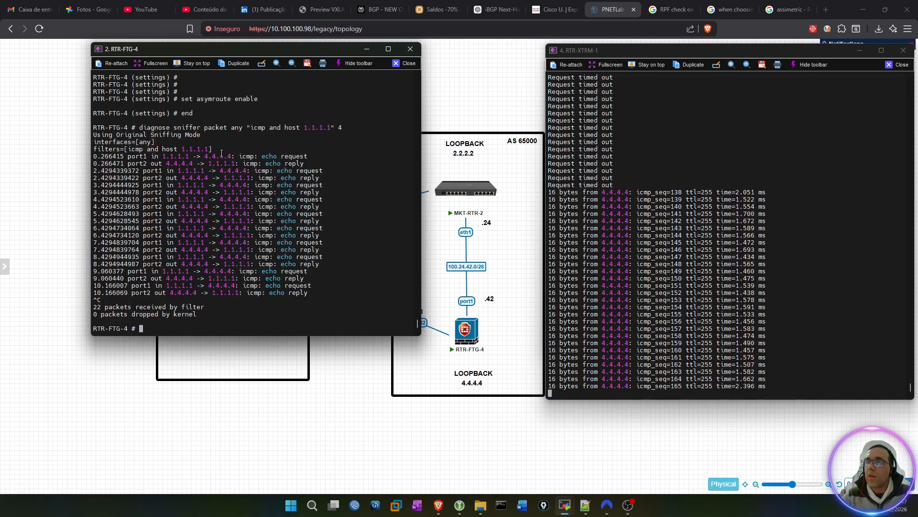
{"action": "left_click_drag", "start_coordinate": [204, 155], "coordinate": [231, 155]}
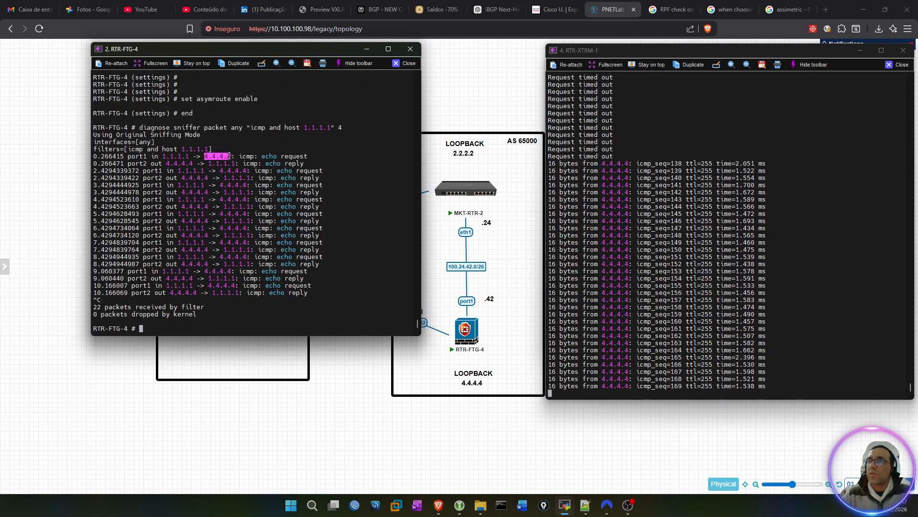
{"action": "left_click_drag", "start_coordinate": [127, 163], "coordinate": [162, 164]}
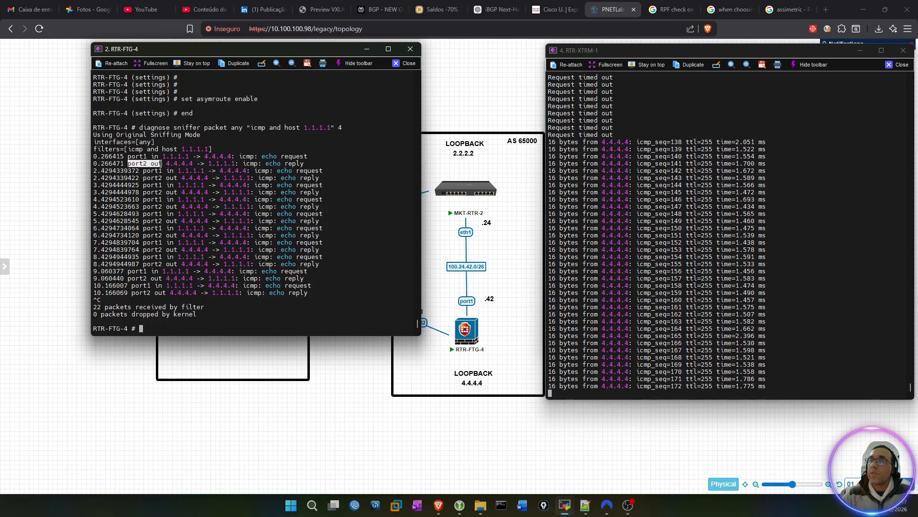
Step: Compare the port2 echo reply to 1.1.1.1 in the RTR-FTG-4 capture with the links in the topology
{"action": "left_click_drag", "start_coordinate": [287, 56], "coordinate": [684, 59]}
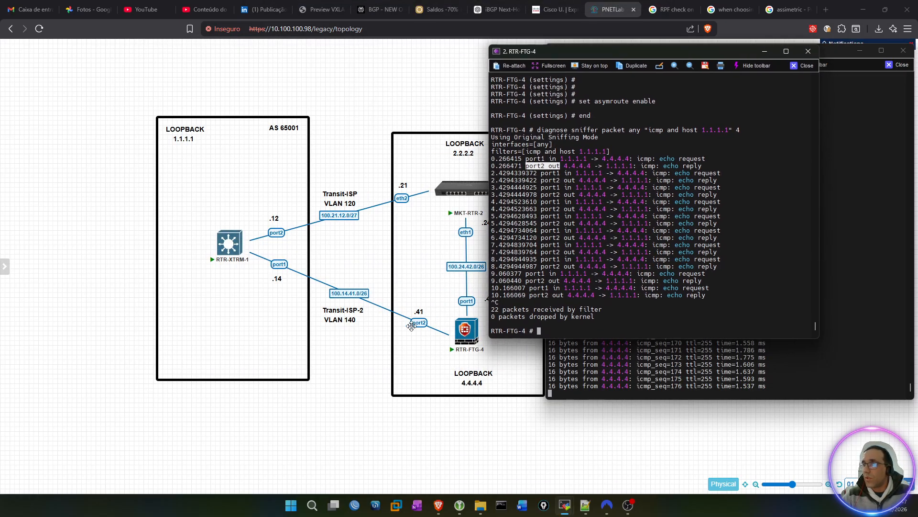
{"action": "left_click_drag", "start_coordinate": [561, 166], "coordinate": [631, 166]}
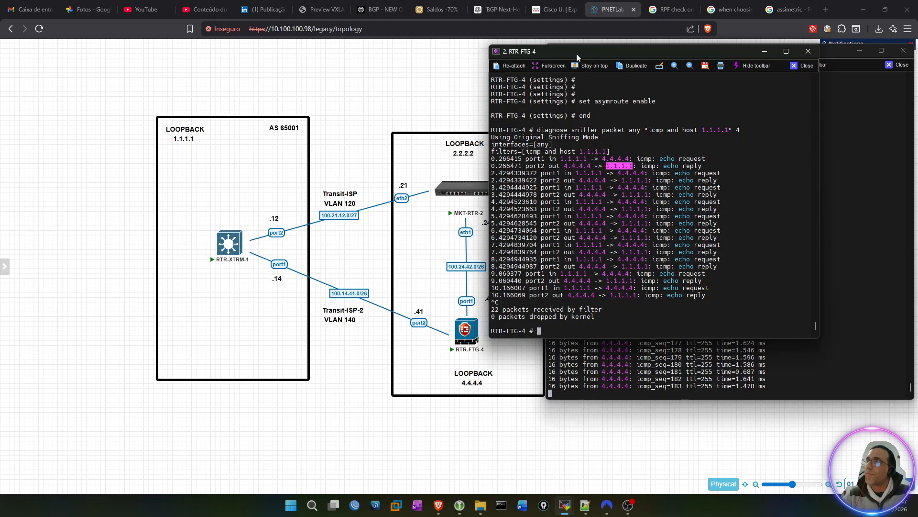
{"action": "left_click_drag", "start_coordinate": [632, 52], "coordinate": [269, 53]}
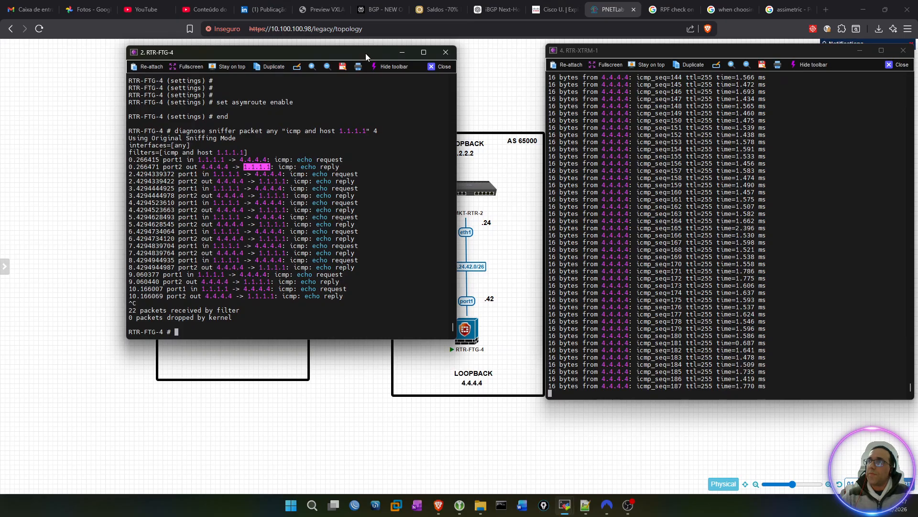
{"action": "left_click_drag", "start_coordinate": [366, 53], "coordinate": [292, 56]}
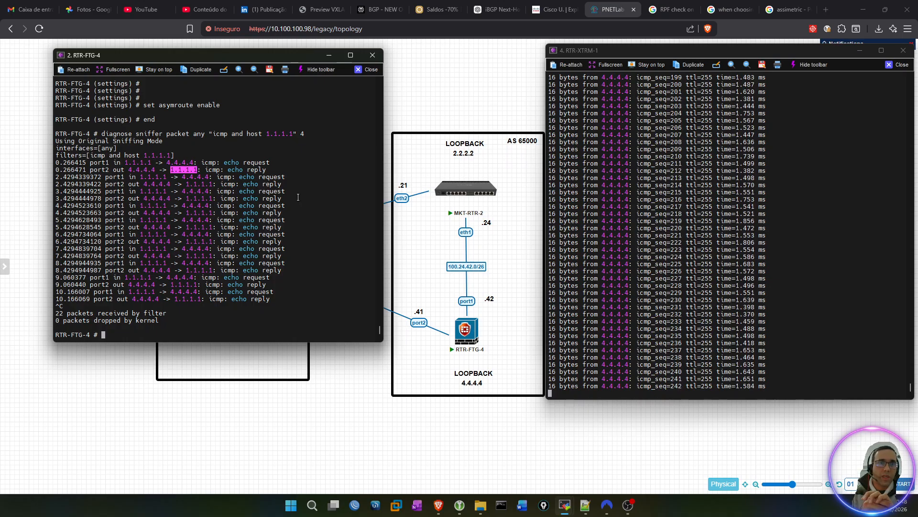
Step: Get a clean prompt on RTR-FTG-4 and enter config system settings
{"action": "left_click", "coordinate": [315, 139]}
{"action": "key", "text": "Up"}
{"action": "key", "text": "Return"}
{"action": "key", "text": "Return"}
{"action": "key", "text": "Return"}
{"action": "key", "text": "Return"}
{"action": "type", "text": "config"}
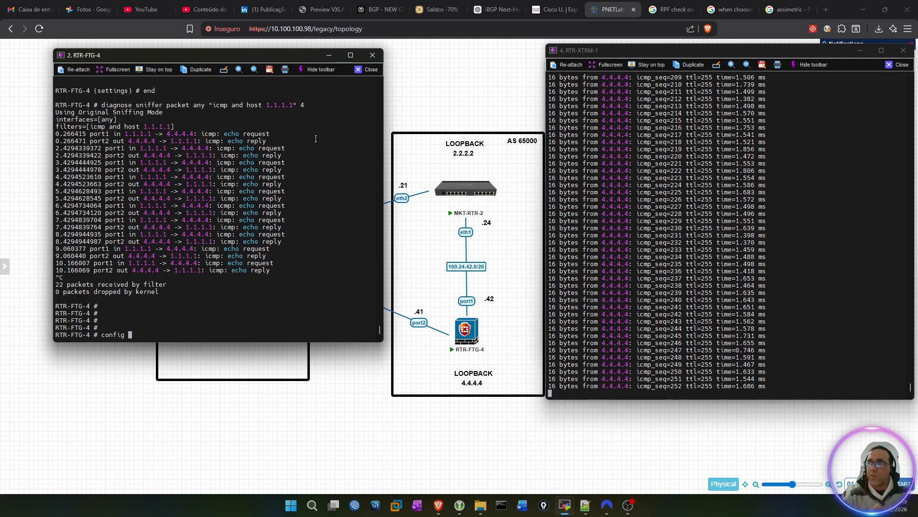
{"action": "type", "text": "syst"}
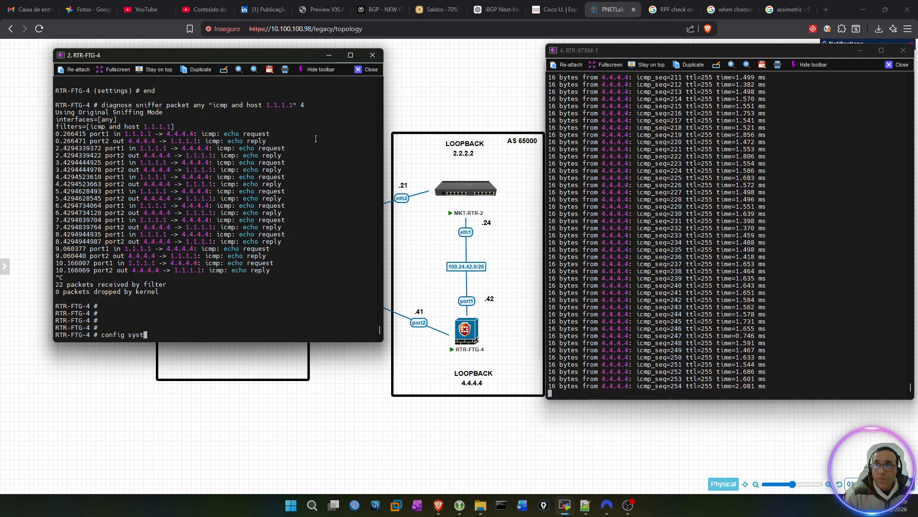
{"action": "type", "text": "em settings"}
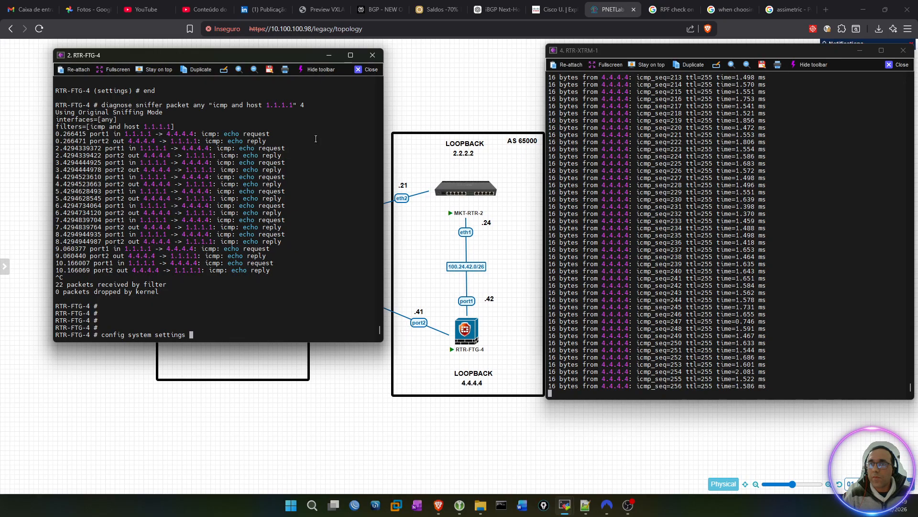
{"action": "key", "text": "Return"}
{"action": "key", "text": "Return"}
{"action": "key", "text": "Return"}
{"action": "key", "text": "Return"}
Step: Remove the asymmetric routing option with unset asymroute and save with end
{"action": "type", "text": "un"}
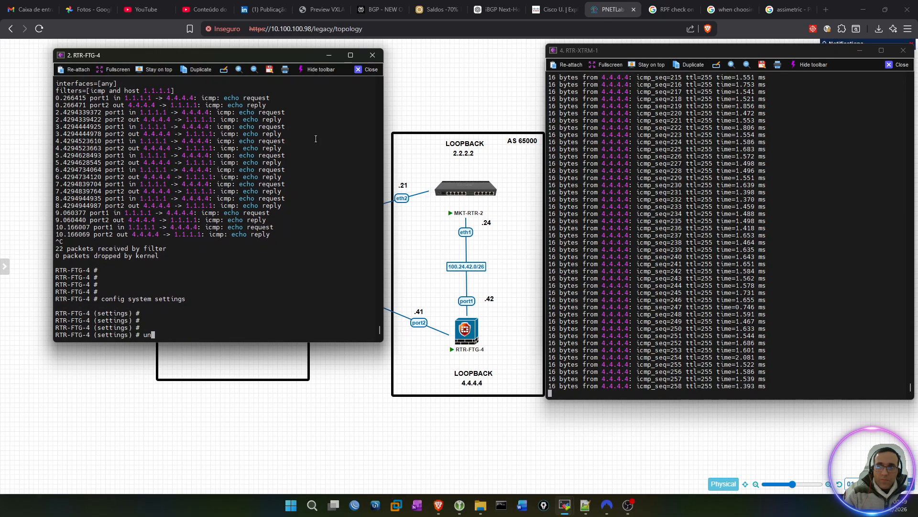
{"action": "type", "text": "set asymroute"}
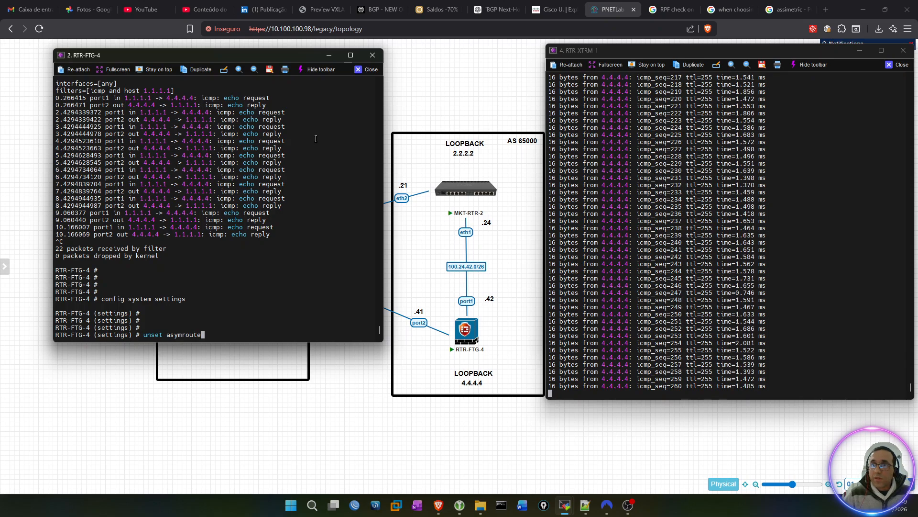
{"action": "key", "text": "Return"}
{"action": "key", "text": "Return"}
{"action": "key", "text": "Return"}
{"action": "type", "text": "end"}
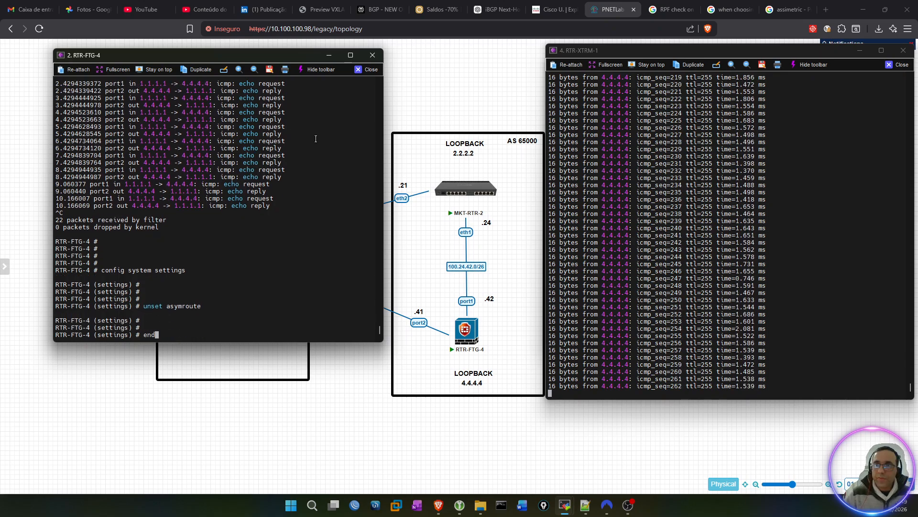
{"action": "key", "text": "Return"}
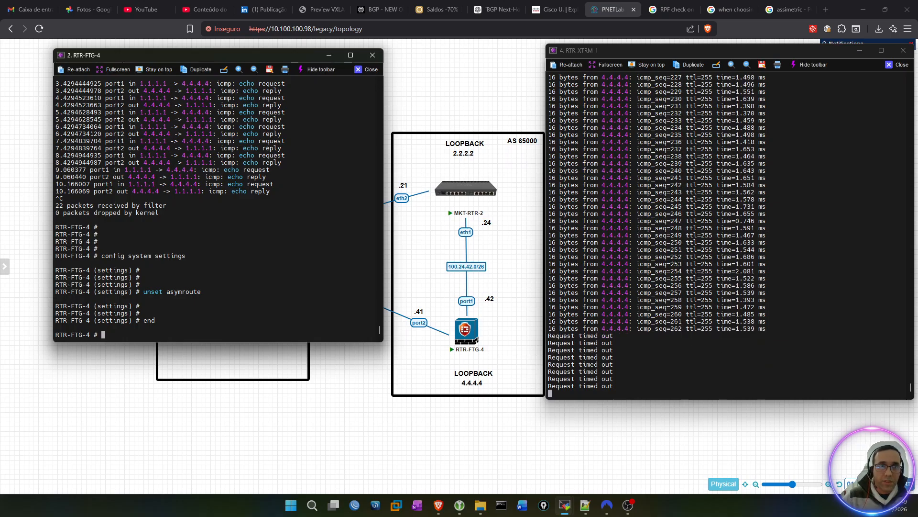
Step: Minimize the RTR-FTG-4 console, sketch the path from loopback 1.1.1.1 through MKT-RTR-2 to RTR-FTG-4, and cross out loopback 4.4.4.4
{"action": "key", "text": "alt+Tab"}
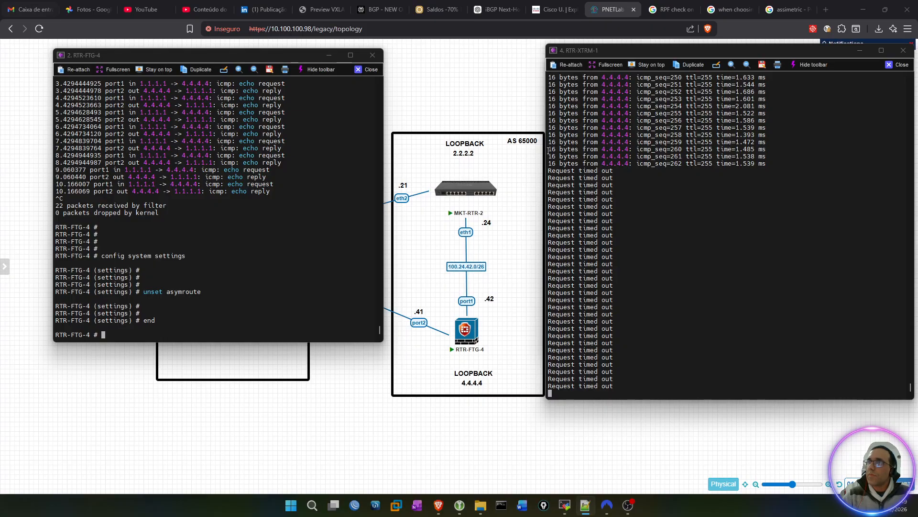
{"action": "left_click", "coordinate": [328, 56]}
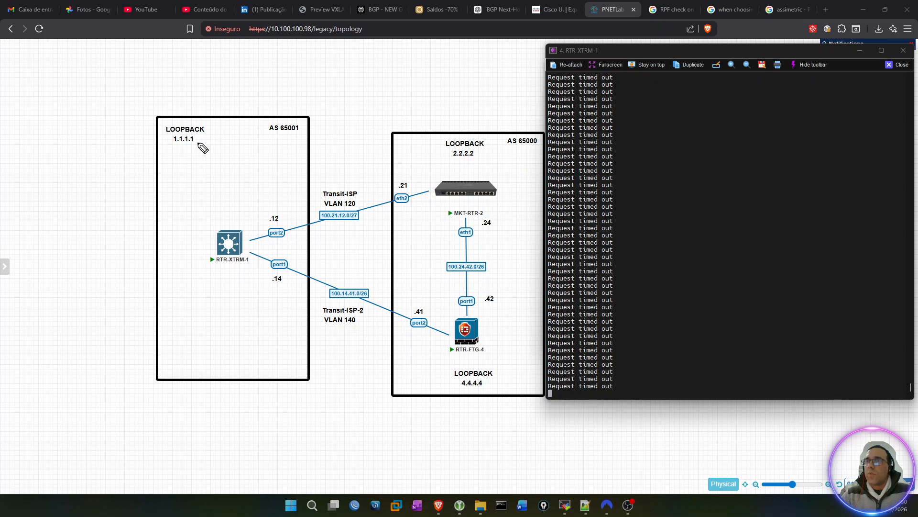
{"action": "left_click_drag", "start_coordinate": [217, 123], "coordinate": [166, 129]}
{"action": "mouse_move", "coordinate": [207, 156]}
{"action": "left_mouse_down"}
{"action": "mouse_move", "coordinate": [215, 124]}
{"action": "mouse_move", "coordinate": [228, 213]}
{"action": "mouse_move", "coordinate": [311, 208]}
{"action": "mouse_move", "coordinate": [468, 173]}
{"action": "mouse_move", "coordinate": [481, 207]}
{"action": "mouse_move", "coordinate": [481, 318]}
{"action": "mouse_move", "coordinate": [483, 306]}
{"action": "left_mouse_up"}
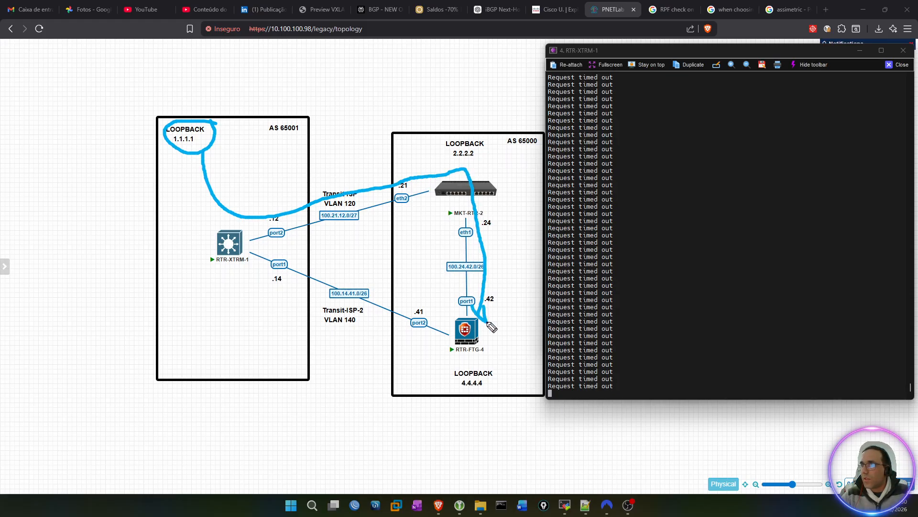
{"action": "mouse_move", "coordinate": [505, 375]}
{"action": "left_mouse_down"}
{"action": "mouse_move", "coordinate": [459, 368]}
{"action": "mouse_move", "coordinate": [492, 393]}
{"action": "mouse_move", "coordinate": [483, 367]}
{"action": "left_mouse_up"}
{"action": "left_click_drag", "start_coordinate": [519, 332], "coordinate": [440, 433]}
{"action": "left_click_drag", "start_coordinate": [440, 354], "coordinate": [532, 437]}
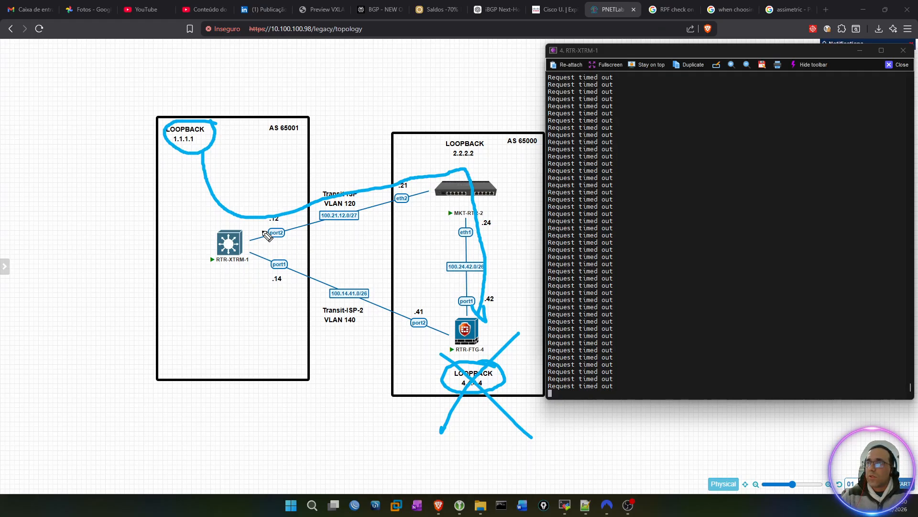
Step: Mark RTR-XTRM-1's port2 and port1 links, annotate them 100 and 200 respectively, and clear all drawings from the topology
{"action": "mouse_move", "coordinate": [277, 224]}
{"action": "left_mouse_down"}
{"action": "mouse_move", "coordinate": [280, 245]}
{"action": "mouse_move", "coordinate": [289, 229]}
{"action": "mouse_move", "coordinate": [299, 237]}
{"action": "mouse_move", "coordinate": [393, 214]}
{"action": "mouse_move", "coordinate": [398, 203]}
{"action": "mouse_move", "coordinate": [393, 222]}
{"action": "left_mouse_up"}
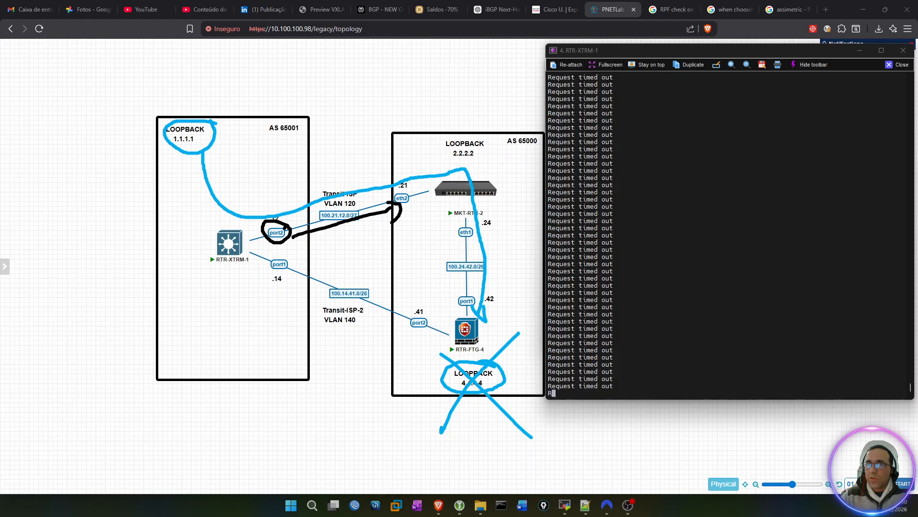
{"action": "mouse_move", "coordinate": [292, 255]}
{"action": "left_mouse_down"}
{"action": "mouse_move", "coordinate": [281, 278]}
{"action": "mouse_move", "coordinate": [297, 263]}
{"action": "mouse_move", "coordinate": [338, 315]}
{"action": "mouse_move", "coordinate": [402, 346]}
{"action": "mouse_move", "coordinate": [389, 356]}
{"action": "left_mouse_up"}
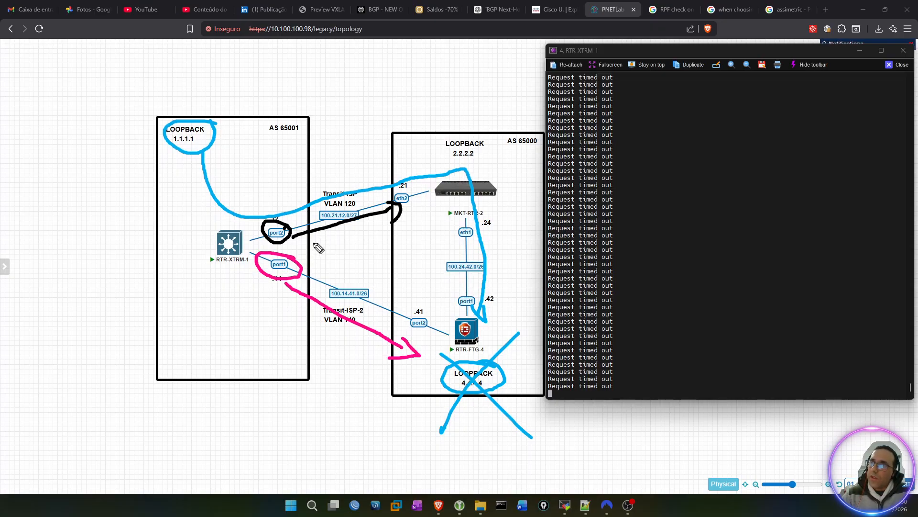
{"action": "mouse_move", "coordinate": [316, 238]}
{"action": "left_mouse_down"}
{"action": "mouse_move", "coordinate": [322, 249]}
{"action": "mouse_move", "coordinate": [341, 238]}
{"action": "left_mouse_up"}
{"action": "mouse_move", "coordinate": [355, 233]}
{"action": "left_mouse_down"}
{"action": "mouse_move", "coordinate": [358, 248]}
{"action": "mouse_move", "coordinate": [345, 243]}
{"action": "mouse_move", "coordinate": [355, 234]}
{"action": "left_mouse_up"}
{"action": "mouse_move", "coordinate": [318, 326]}
{"action": "left_mouse_down"}
{"action": "mouse_move", "coordinate": [321, 341]}
{"action": "mouse_move", "coordinate": [349, 342]}
{"action": "mouse_move", "coordinate": [362, 333]}
{"action": "mouse_move", "coordinate": [354, 326]}
{"action": "left_mouse_up"}
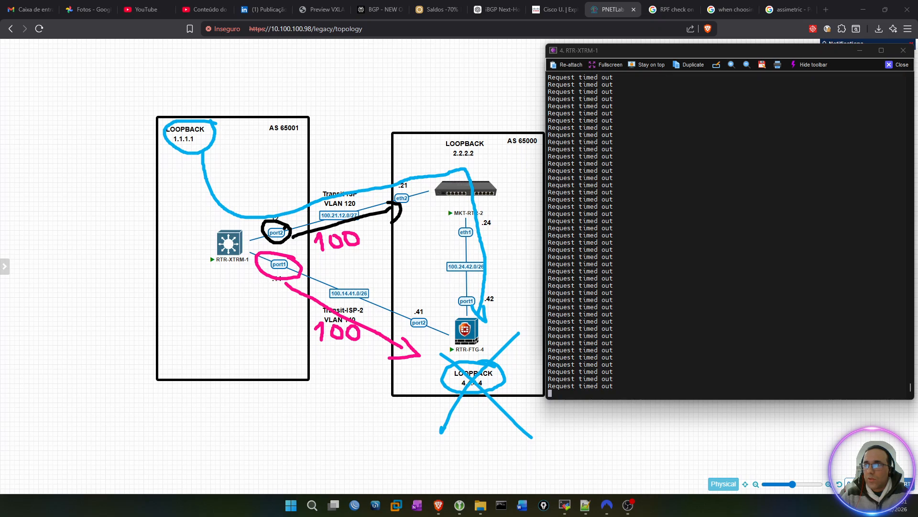
{"action": "mouse_move", "coordinate": [323, 330]}
{"action": "left_mouse_down"}
{"action": "mouse_move", "coordinate": [312, 323]}
{"action": "mouse_move", "coordinate": [328, 336]}
{"action": "mouse_move", "coordinate": [312, 340]}
{"action": "mouse_move", "coordinate": [337, 342]}
{"action": "mouse_move", "coordinate": [347, 330]}
{"action": "mouse_move", "coordinate": [352, 344]}
{"action": "mouse_move", "coordinate": [359, 337]}
{"action": "left_mouse_up"}
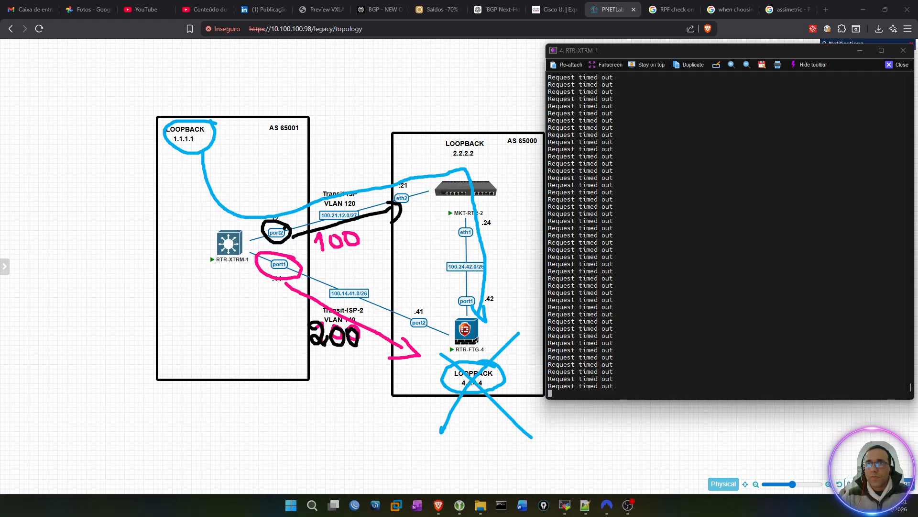
{"action": "key", "text": "Escape"}
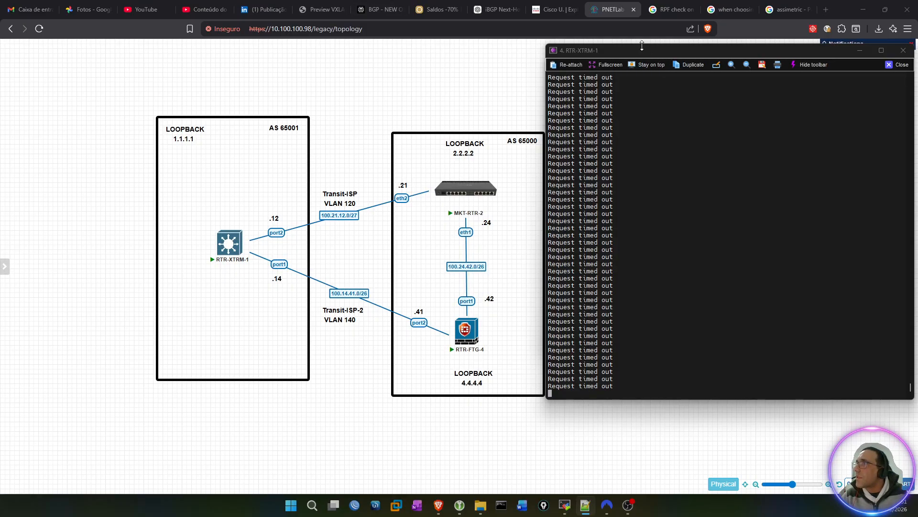
Step: Stop the running ping to 4.4.4.4 on RTR-XTRM-1 and return to a clean prompt
{"action": "left_click", "coordinate": [652, 65]}
{"action": "key", "text": "ctrl+c"}
{"action": "key", "text": "ctrl+c"}
{"action": "key", "text": "ctrl+c"}
{"action": "key", "text": "ctrl+c"}
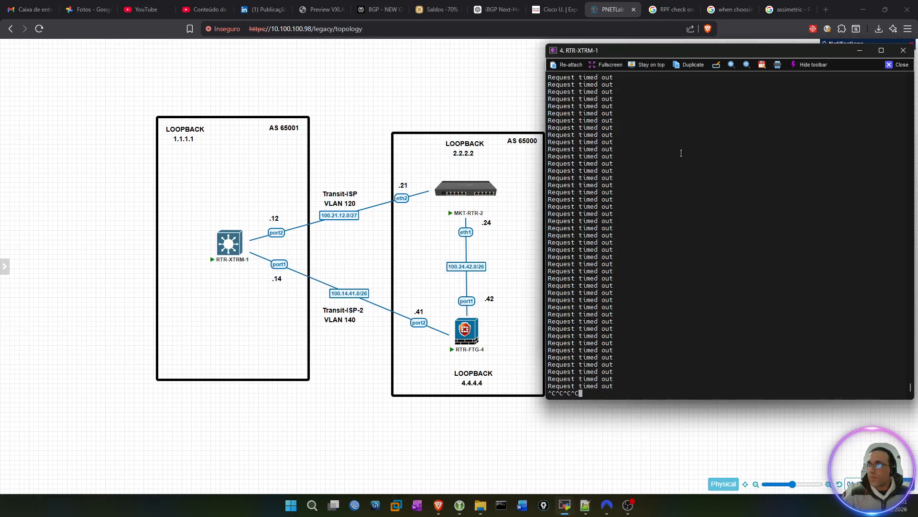
{"action": "key", "text": "Return"}
{"action": "key", "text": "Return"}
{"action": "key", "text": "Return"}
{"action": "key", "text": "Return"}
{"action": "key", "text": "Return"}
{"action": "key", "text": "Return"}
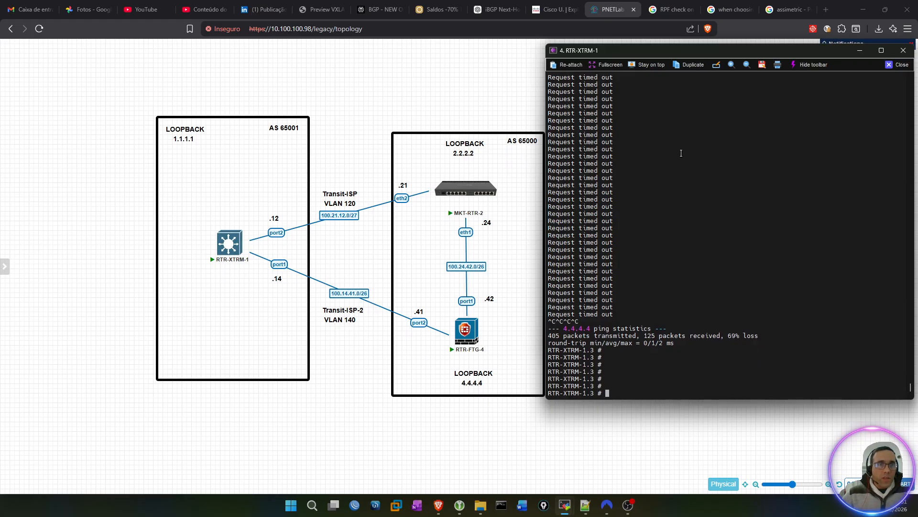
Step: List the BGP routes for 4.4.4.4/32 on RTR-XTRM-1 with show bgp routes network 4.4.4.4/32
{"action": "type", "text": "show bgp "}
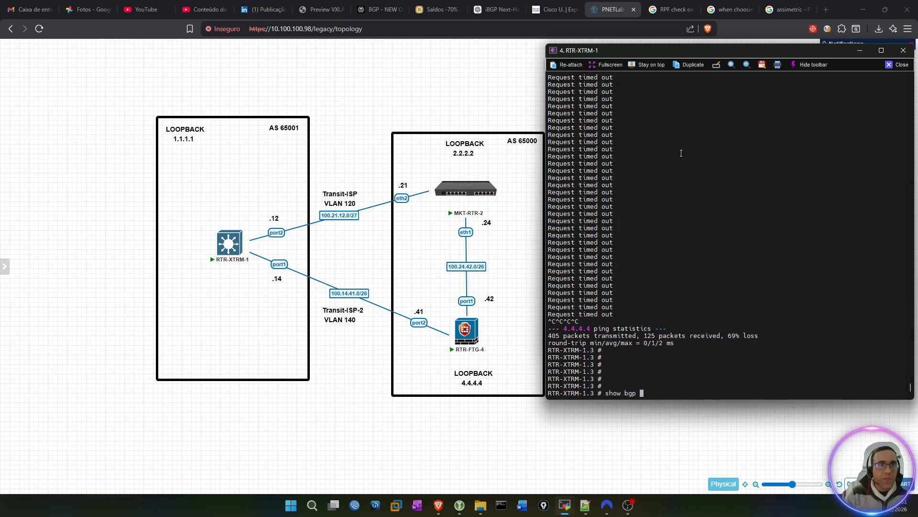
{"action": "type", "text": "routes "}
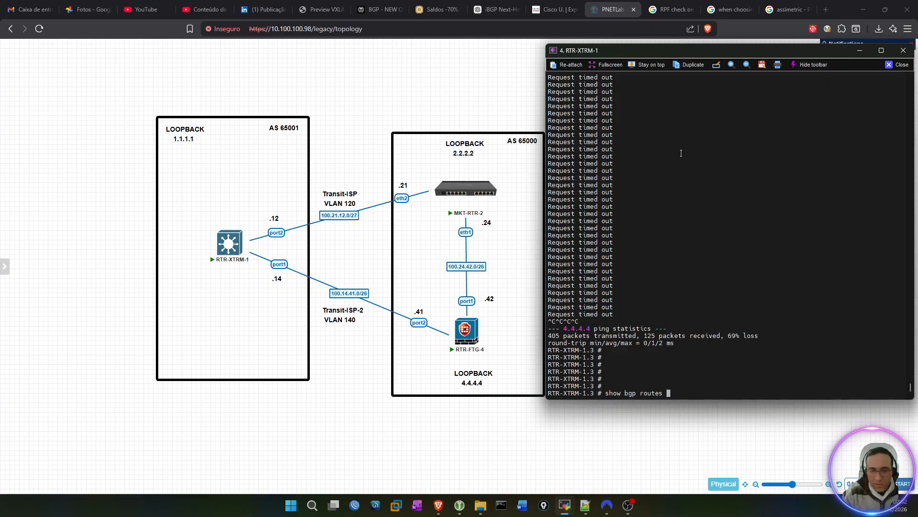
{"action": "type", "text": "network 4.4.44"}
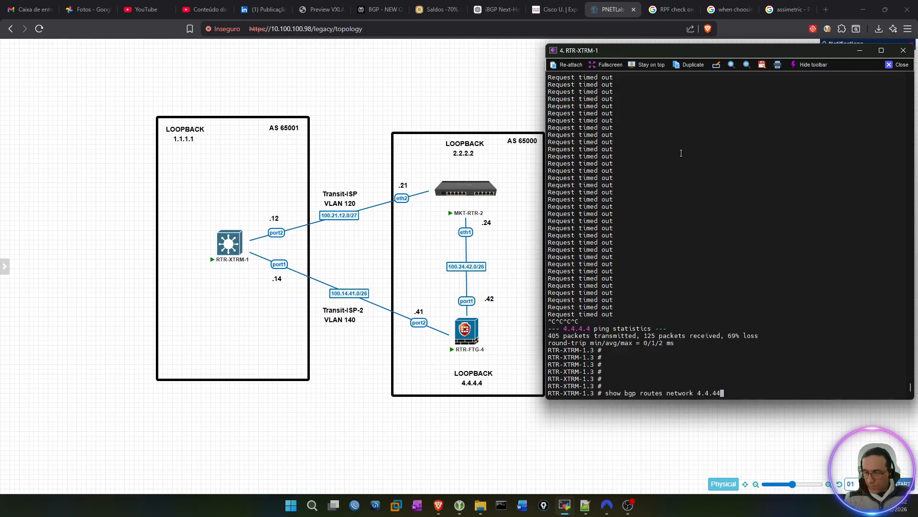
{"action": "key", "text": "BackSpace"}
{"action": "type", "text": ".4/32"}
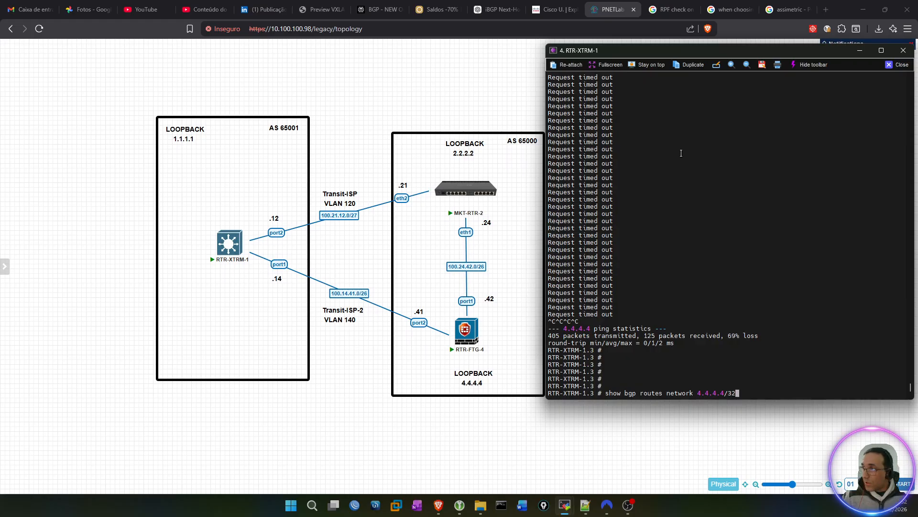
{"action": "key", "text": "Return"}
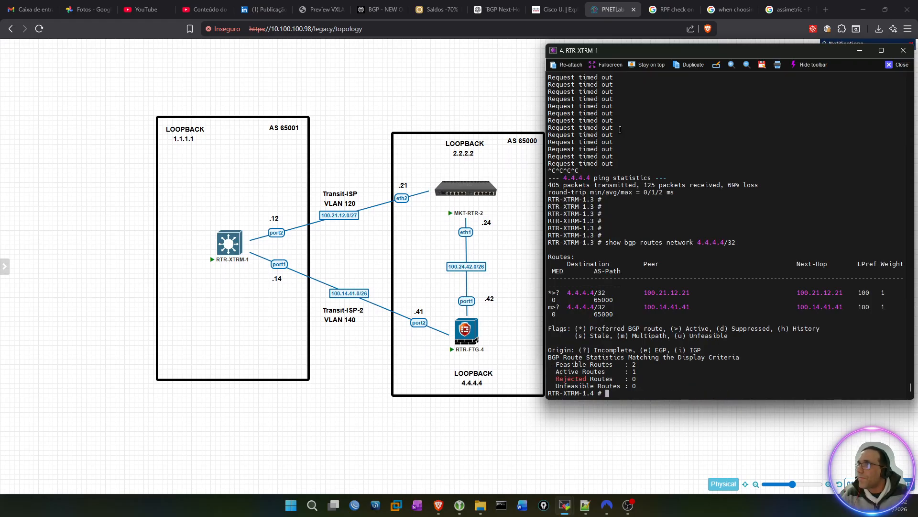
Step: Widen the RTR-XTRM-1 console and rerun show bgp routes network 4.4.4.4/32 so each route fits on one line
{"action": "left_click_drag", "start_coordinate": [546, 104], "coordinate": [446, 104]}
{"action": "key", "text": "Return"}
{"action": "key", "text": "Return"}
{"action": "key", "text": "Return"}
{"action": "key", "text": "Return"}
{"action": "key", "text": "Up"}
{"action": "key", "text": "Return"}
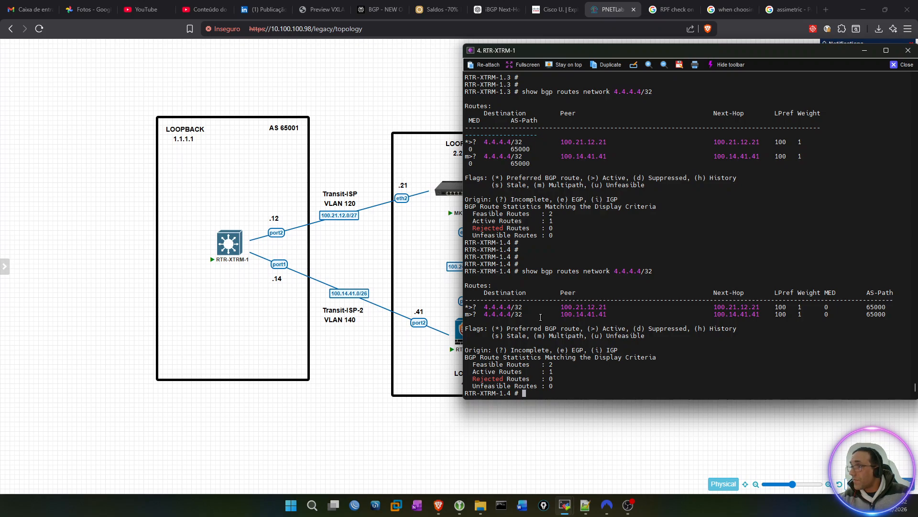
Step: Compare the peers, flags and local preference of the two BGP routes to 4.4.4.4/32
{"action": "left_click_drag", "start_coordinate": [467, 305], "coordinate": [604, 305]}
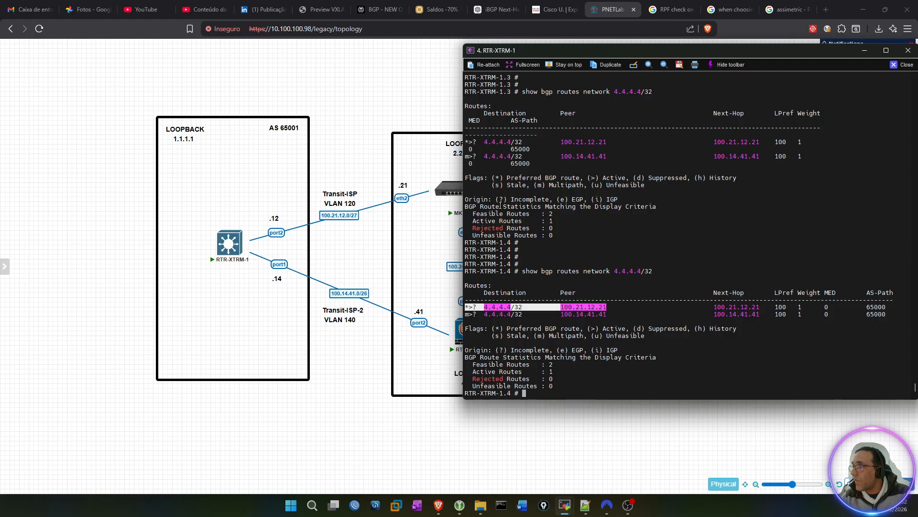
{"action": "double_click", "coordinate": [782, 307]}
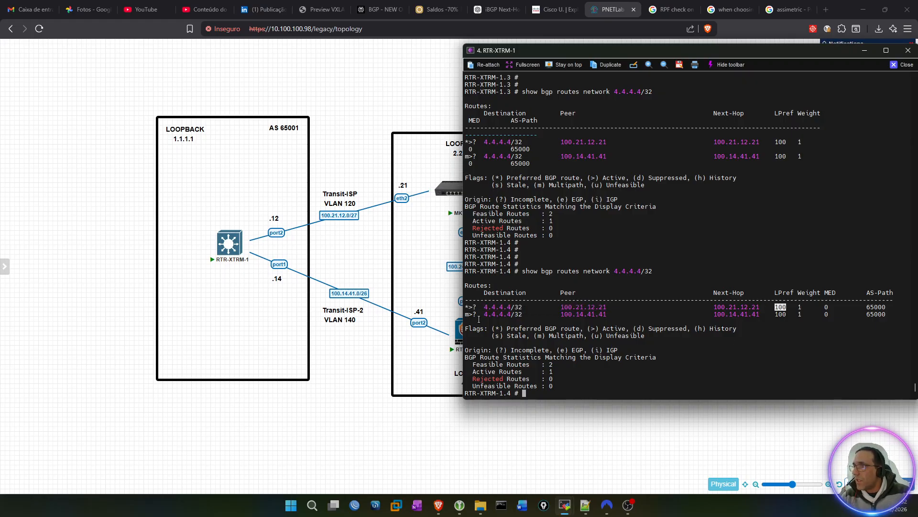
{"action": "left_click", "coordinate": [466, 312]}
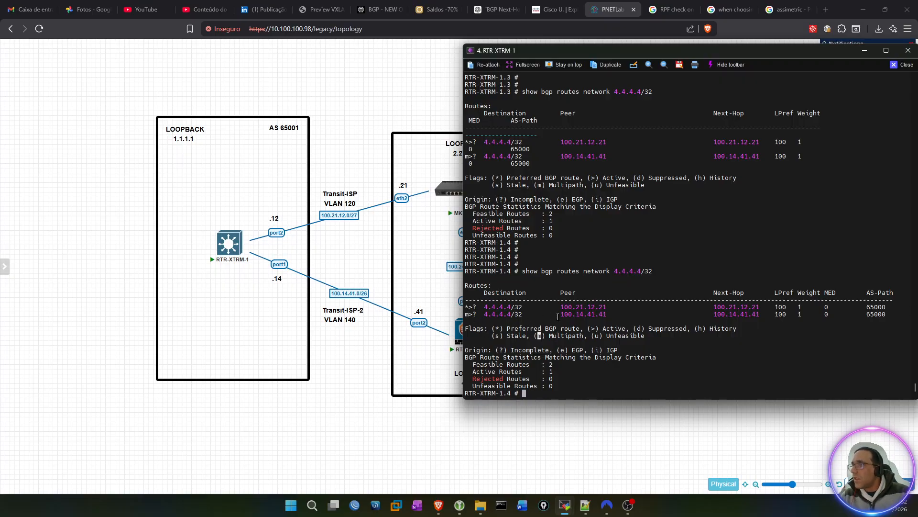
{"action": "left_click_drag", "start_coordinate": [563, 315], "coordinate": [606, 312]}
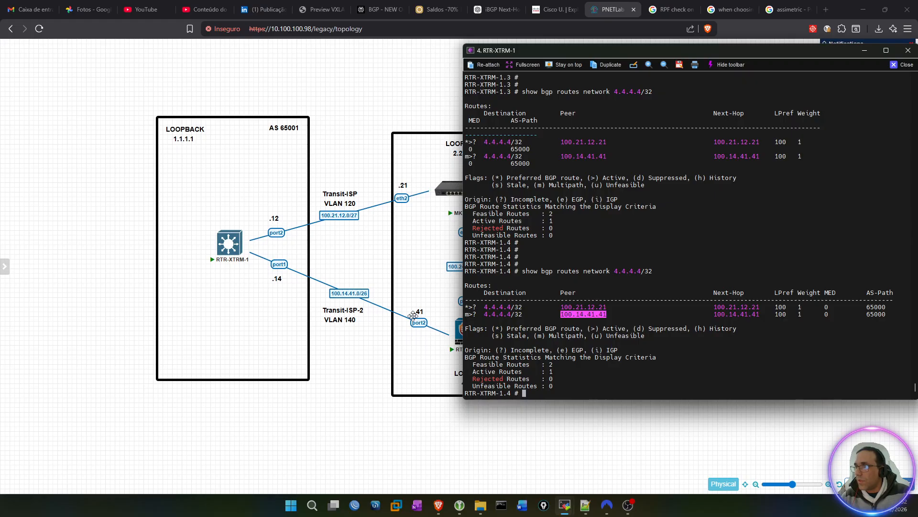
Step: Display the routing table of RTR-XTRM-1 with show iproute
{"action": "left_click", "coordinate": [694, 352]}
{"action": "key", "text": "Up"}
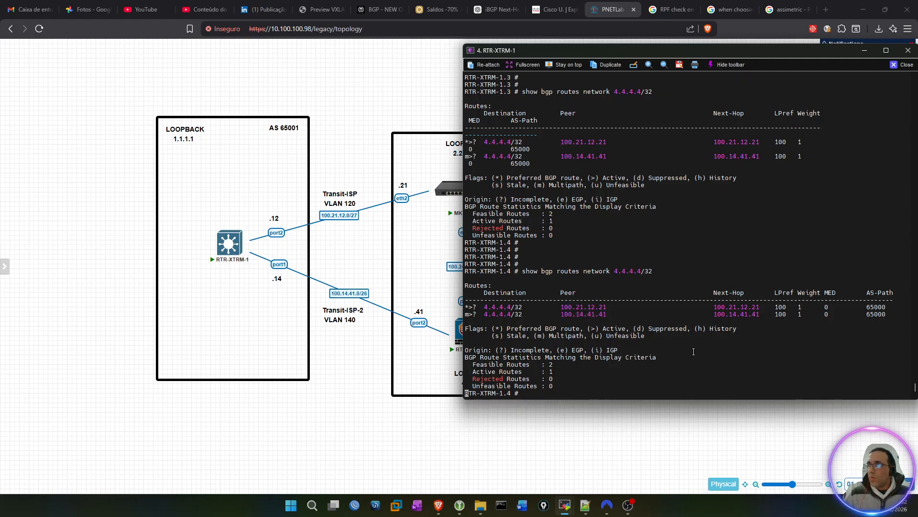
{"action": "key", "text": "BackSpace"}
{"action": "key", "text": "BackSpace"}
{"action": "key", "text": "BackSpace"}
{"action": "key", "text": "BackSpace"}
{"action": "key", "text": "BackSpace"}
{"action": "key", "text": "BackSpace"}
{"action": "key", "text": "BackSpace"}
{"action": "key", "text": "BackSpace"}
{"action": "key", "text": "BackSpace"}
{"action": "key", "text": "BackSpace"}
{"action": "key", "text": "BackSpace"}
{"action": "key", "text": "BackSpace"}
{"action": "key", "text": "BackSpace"}
{"action": "key", "text": "BackSpace"}
{"action": "key", "text": "BackSpace"}
{"action": "key", "text": "BackSpace"}
{"action": "key", "text": "BackSpace"}
{"action": "key", "text": "BackSpace"}
{"action": "key", "text": "BackSpace"}
{"action": "key", "text": "BackSpace"}
{"action": "key", "text": "BackSpace"}
{"action": "key", "text": "BackSpace"}
{"action": "key", "text": "BackSpace"}
{"action": "key", "text": "BackSpace"}
{"action": "key", "text": "BackSpace"}
{"action": "key", "text": "BackSpace"}
{"action": "key", "text": "BackSpace"}
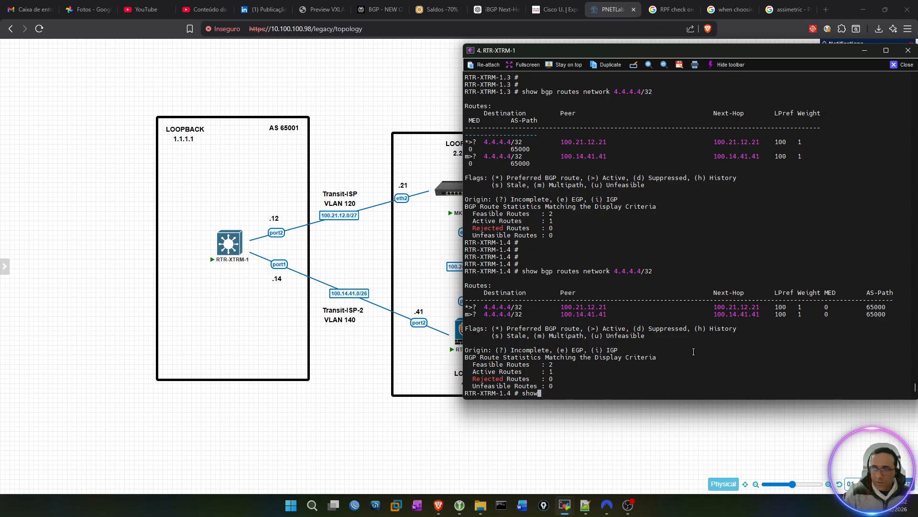
{"action": "type", "text": "iprou"}
{"action": "key", "text": "Home"}
{"action": "key", "text": "Return"}
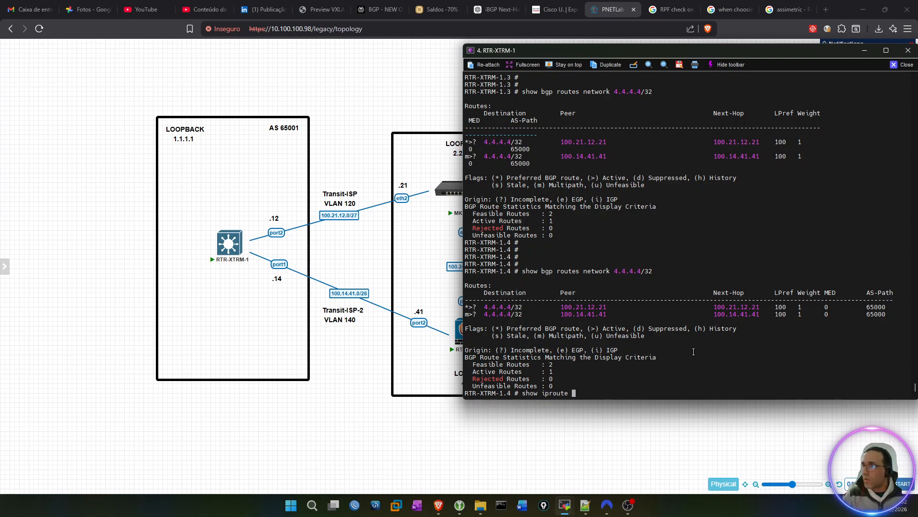
Step: Examine the 4.4.4.4/32 route via 100.21.12.21 in the routing table, checking its f flag
{"action": "scroll", "coordinate": [823, 287], "scroll_direction": "up", "scroll_amount": 2}
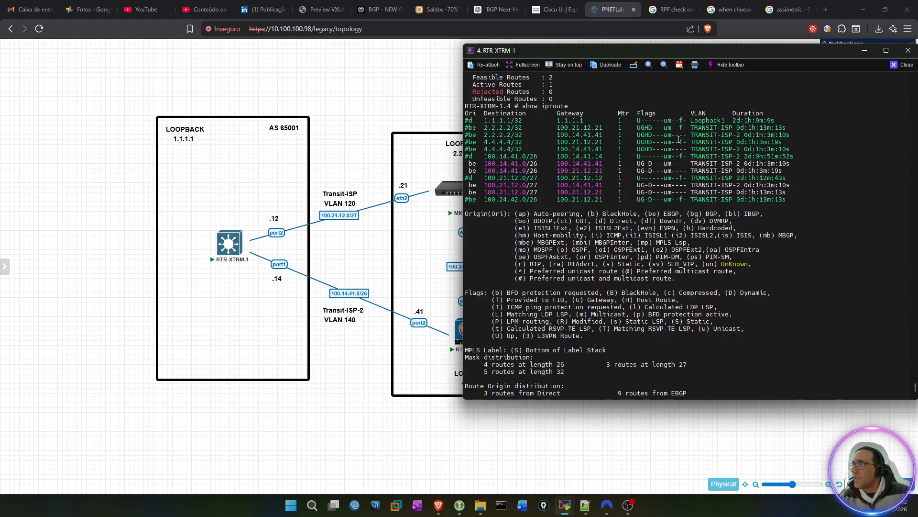
{"action": "left_click", "coordinate": [680, 142]}
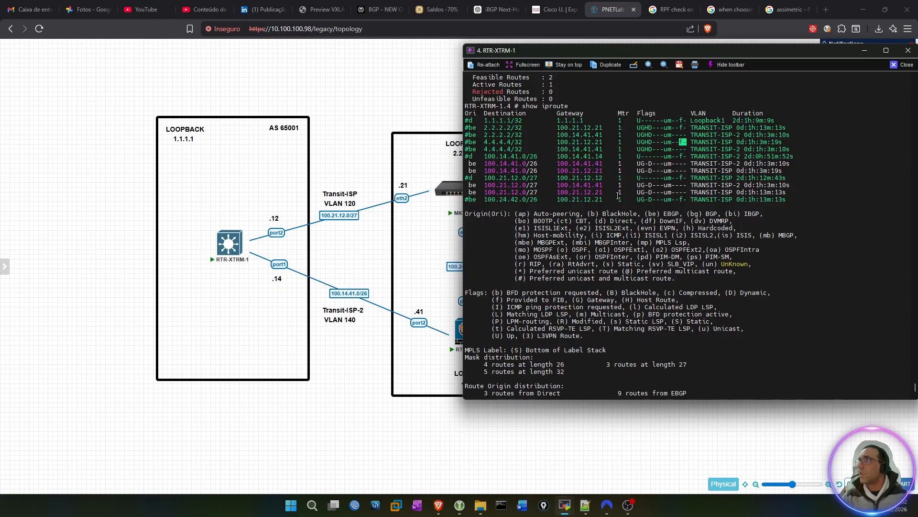
{"action": "left_click_drag", "start_coordinate": [468, 141], "coordinate": [780, 140]}
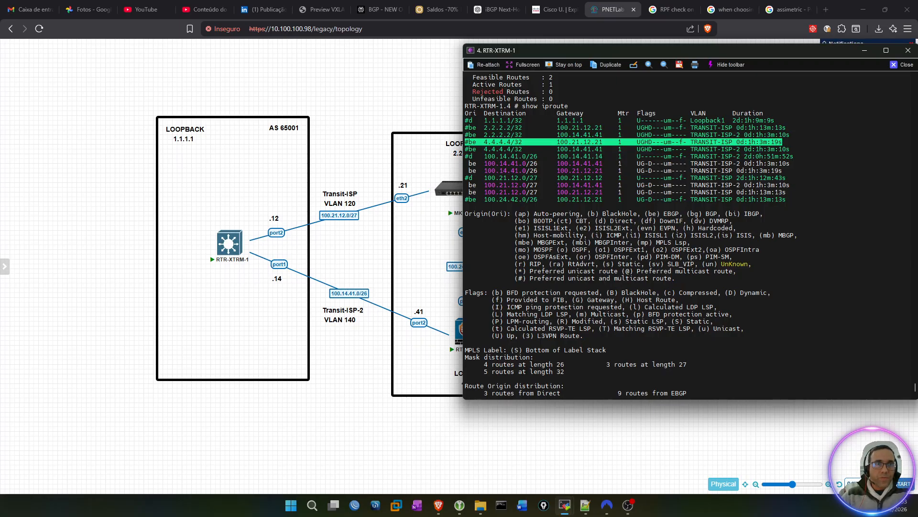
{"action": "key", "text": "alt+Tab"}
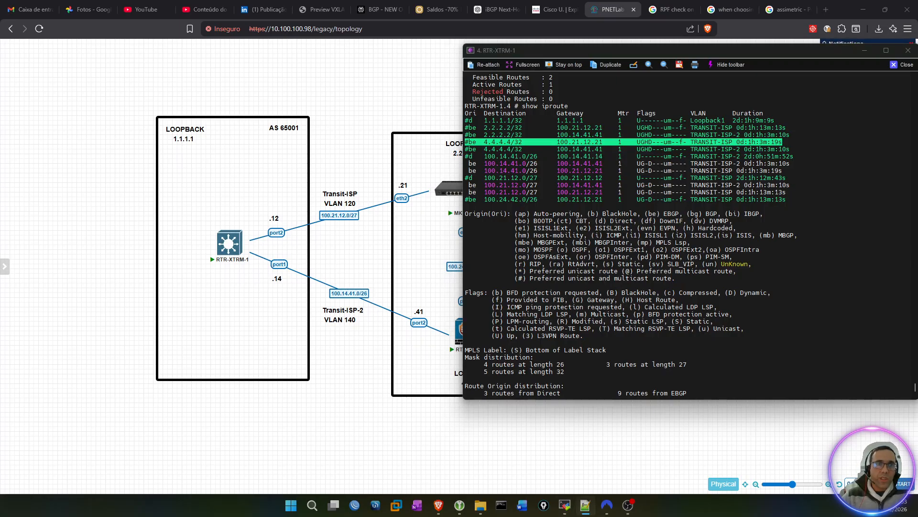
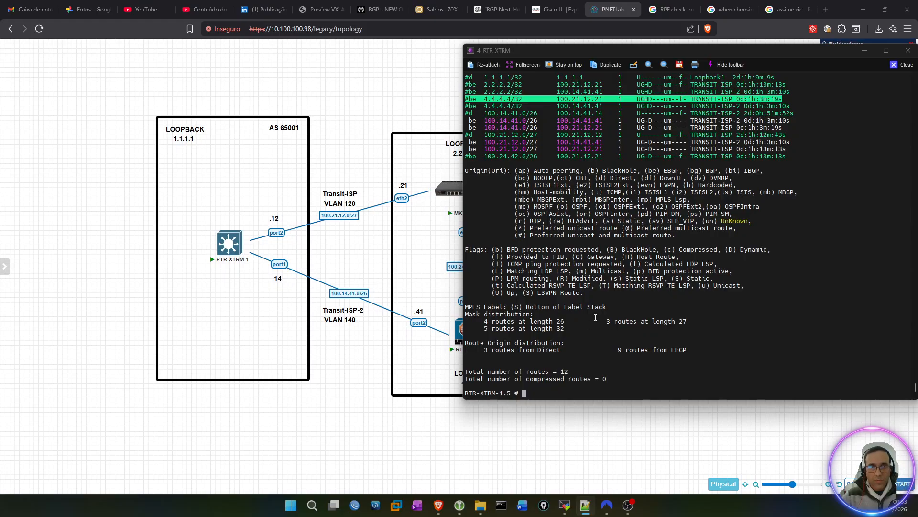
Step: Open a new policy named set-local-pref-200.pol for editing on RTR-XTRM-1
{"action": "left_click", "coordinate": [725, 313]}
{"action": "type", "text": "edit "}
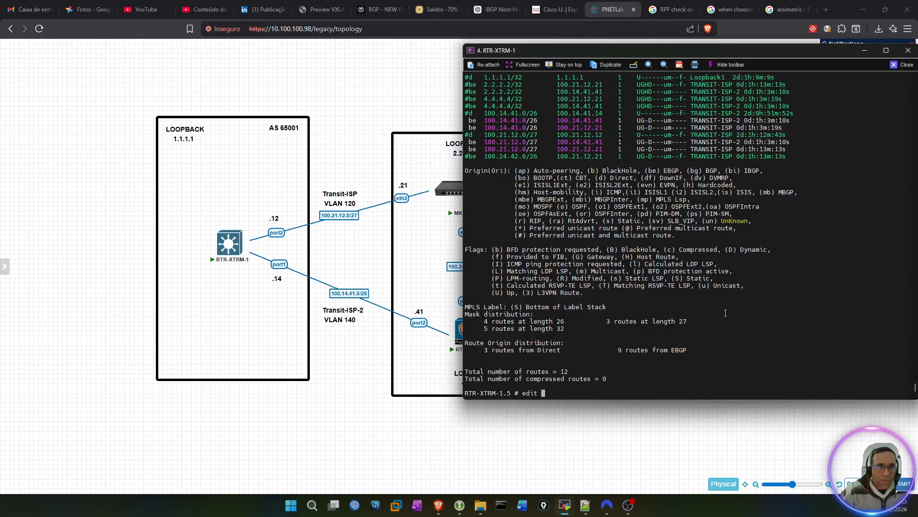
{"action": "type", "text": "policy "}
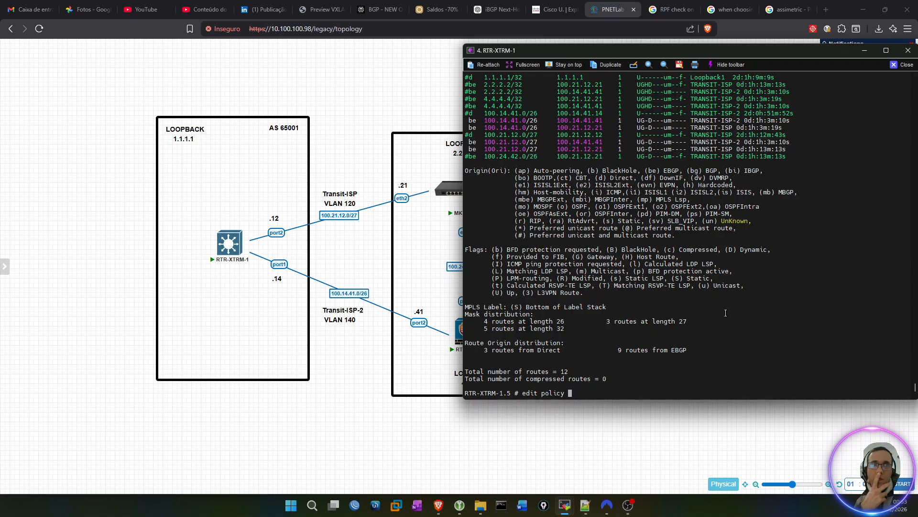
{"action": "type", "text": "set-"}
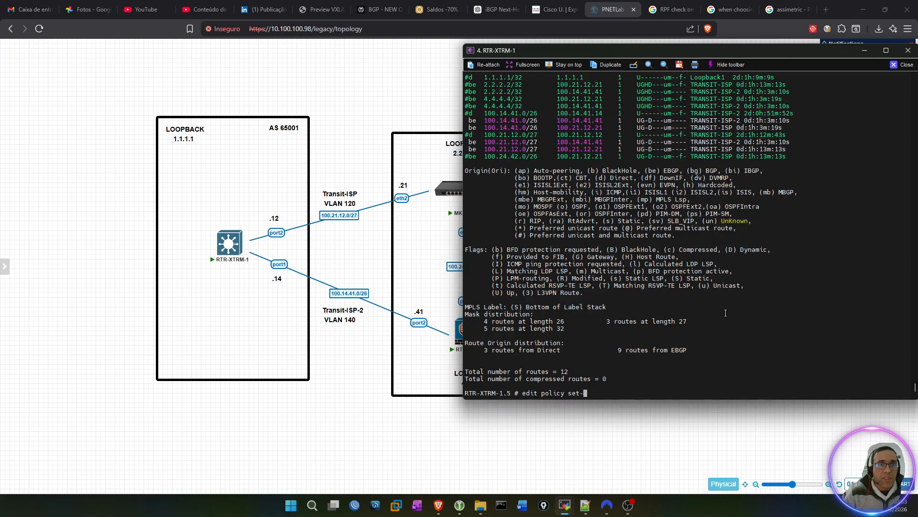
{"action": "type", "text": "local-"}
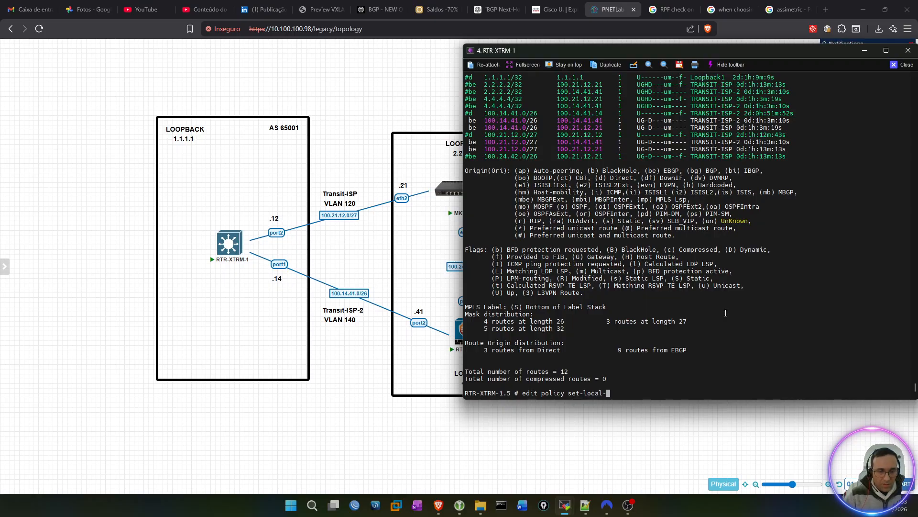
{"action": "type", "text": "preference"}
{"action": "key", "text": "BackSpace"}
{"action": "key", "text": "BackSpace"}
{"action": "key", "text": "BackSpace"}
{"action": "key", "text": "BackSpace"}
{"action": "key", "text": "BackSpace"}
{"action": "key", "text": "BackSpace"}
{"action": "type", "text": "-200."}
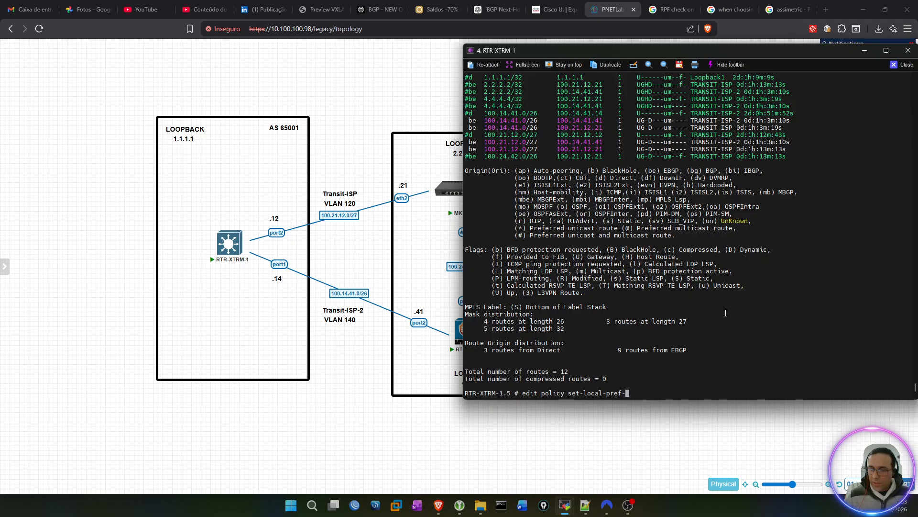
{"action": "type", "text": "pol"}
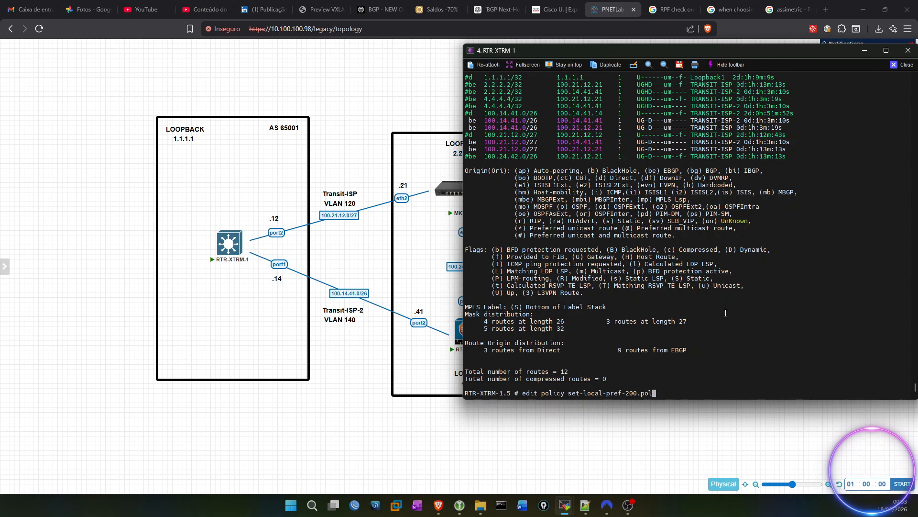
{"action": "key", "text": "Return"}
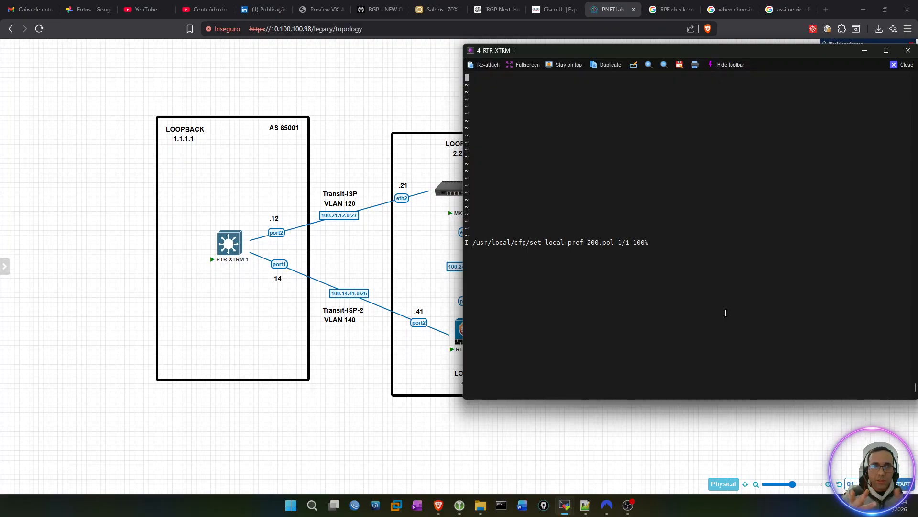
Step: Create an entry named set_local_pref in the policy file, with an empty line between its curly braces
{"action": "type", "text": "entry"}
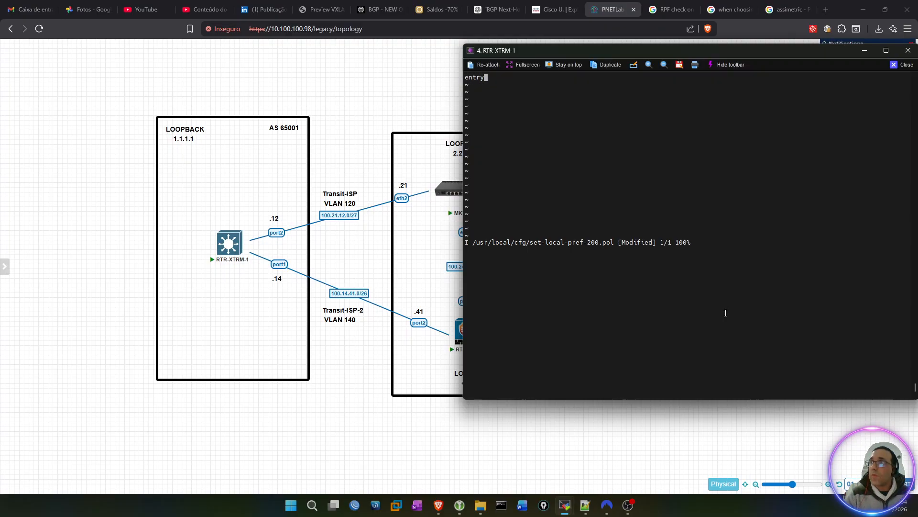
{"action": "type", "text": " set-l"}
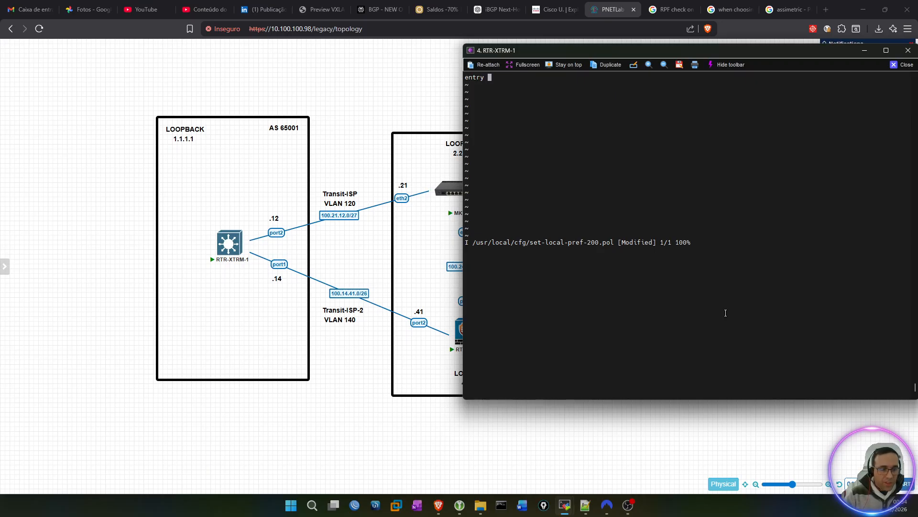
{"action": "type", "text": "ocal"}
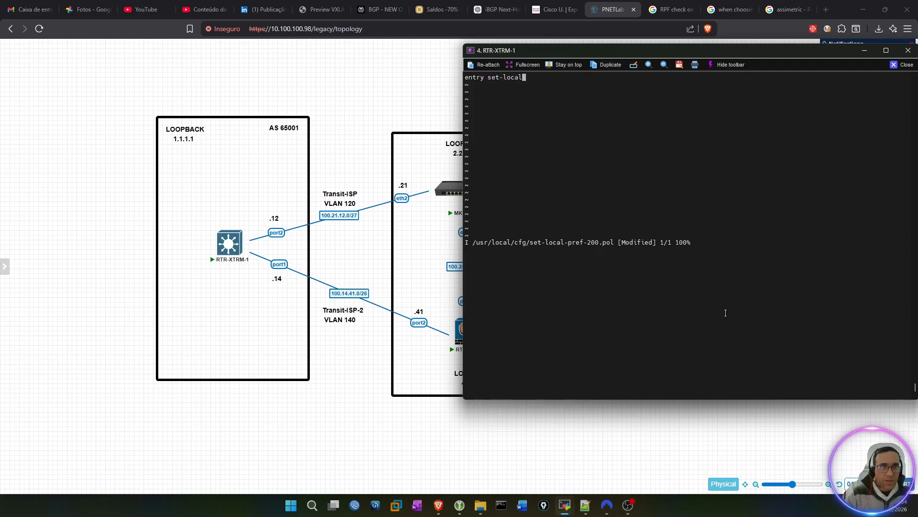
{"action": "key", "text": "BackSpace"}
{"action": "key", "text": "BackSpace"}
{"action": "key", "text": "BackSpace"}
{"action": "key", "text": "BackSpace"}
{"action": "key", "text": "BackSpace"}
{"action": "key", "text": "BackSpace"}
{"action": "type", "text": "_"}
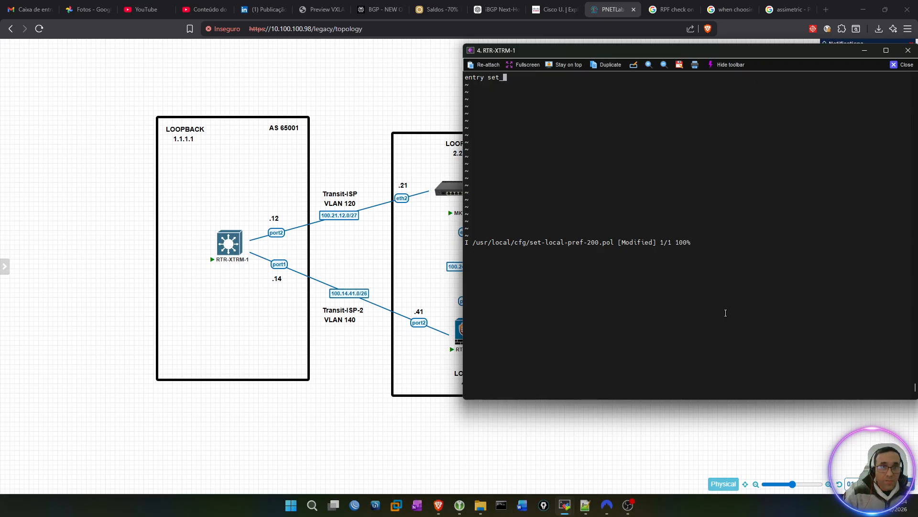
{"action": "type", "text": "local_pref"}
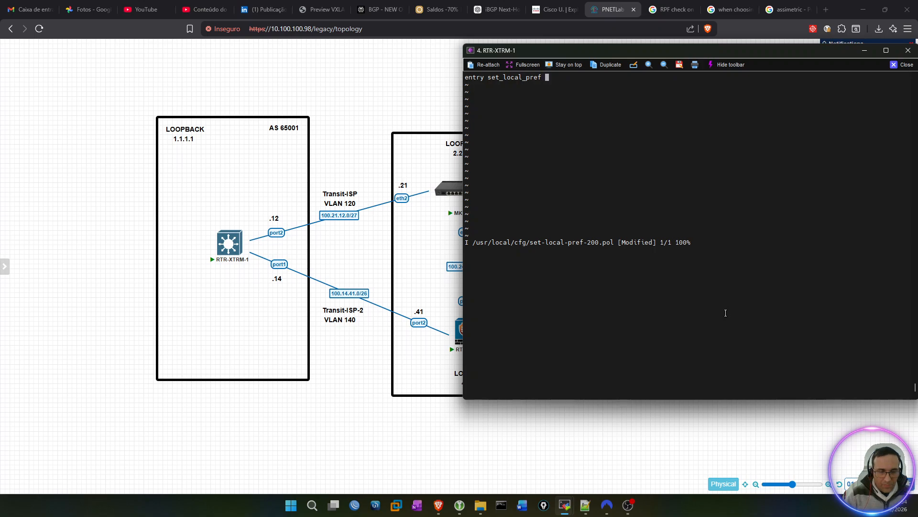
{"action": "type", "text": " {}"}
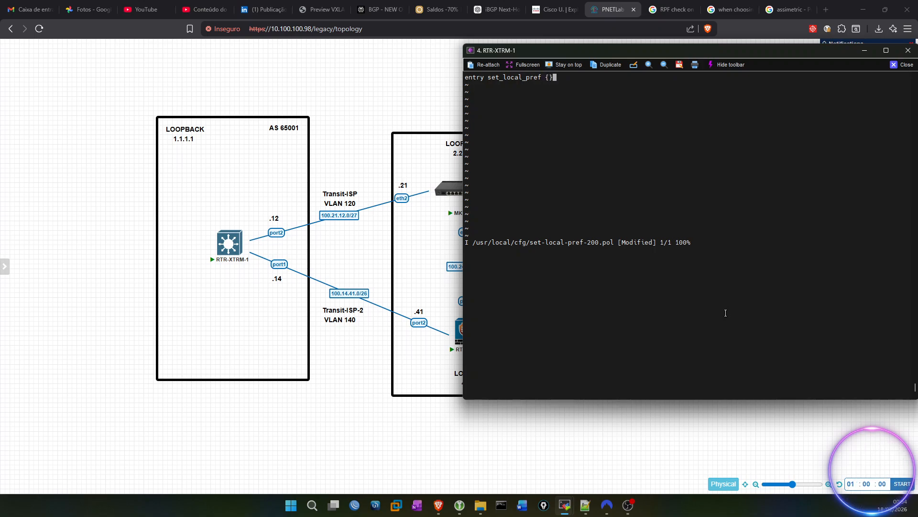
{"action": "key", "text": "Left"}
{"action": "key", "text": "Return"}
{"action": "key", "text": "Return"}
{"action": "key", "text": "Up"}
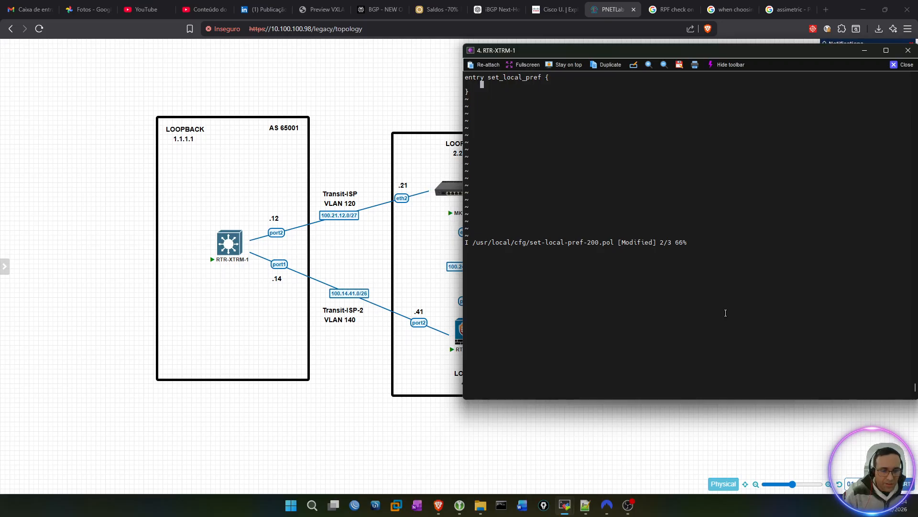
Step: Start an if match all block inside the set_local_pref entry
{"action": "type", "text": "if match"}
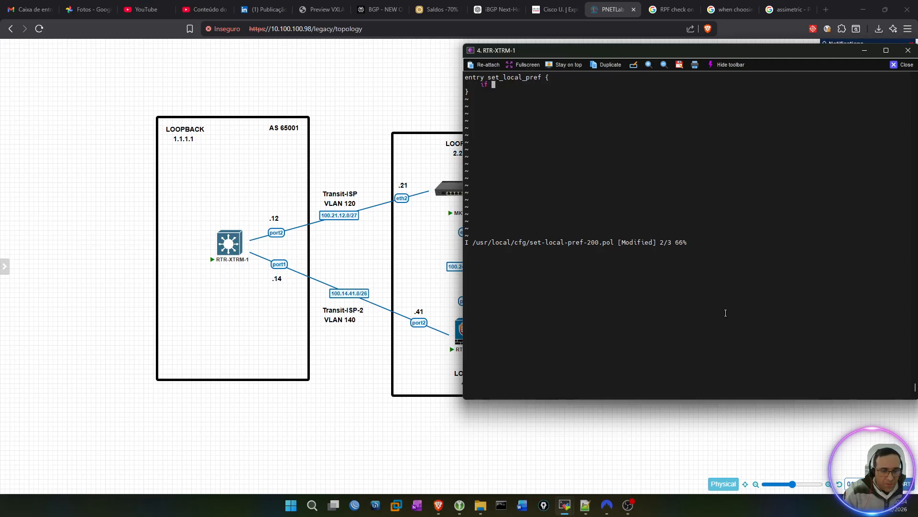
{"action": "type", "text": " all"}
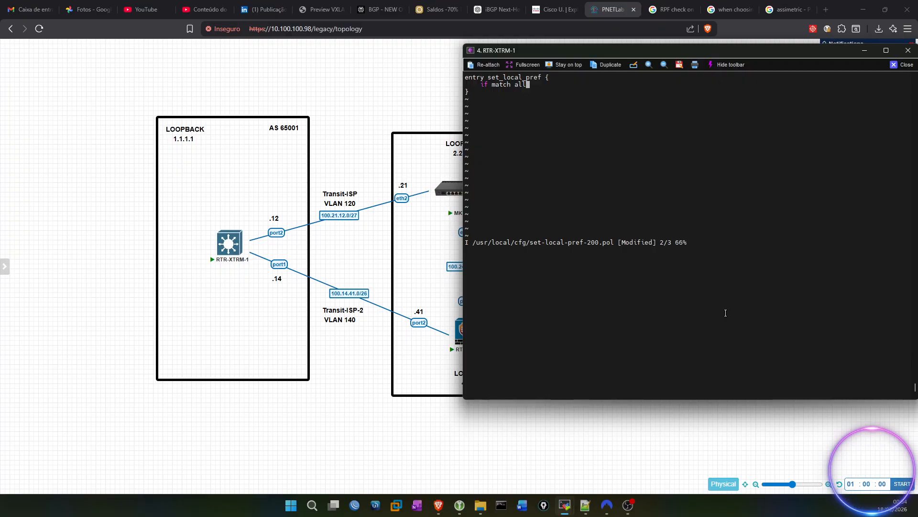
{"action": "type", "text": " {"}
{"action": "key", "text": "Return"}
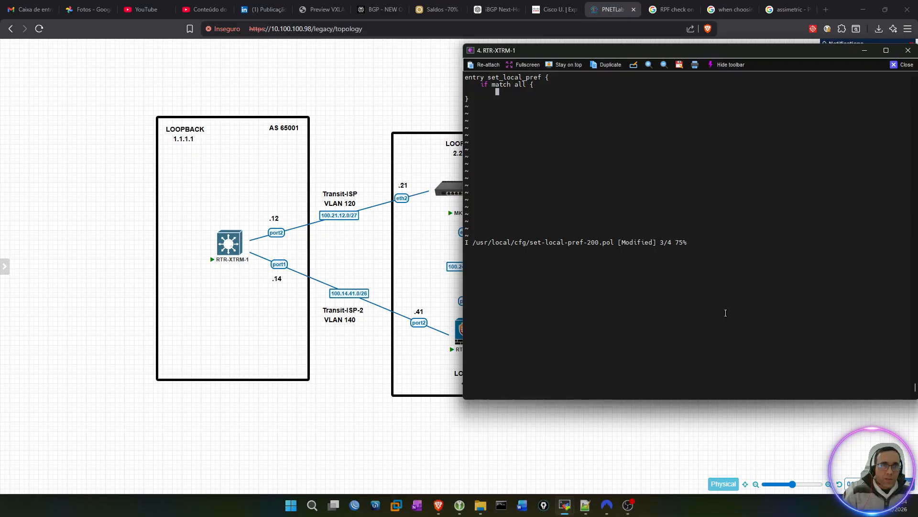
Step: Match nlri 4.4.4.4/32 in the if block and close the block with a brace
{"action": "type", "text": "nlri"}
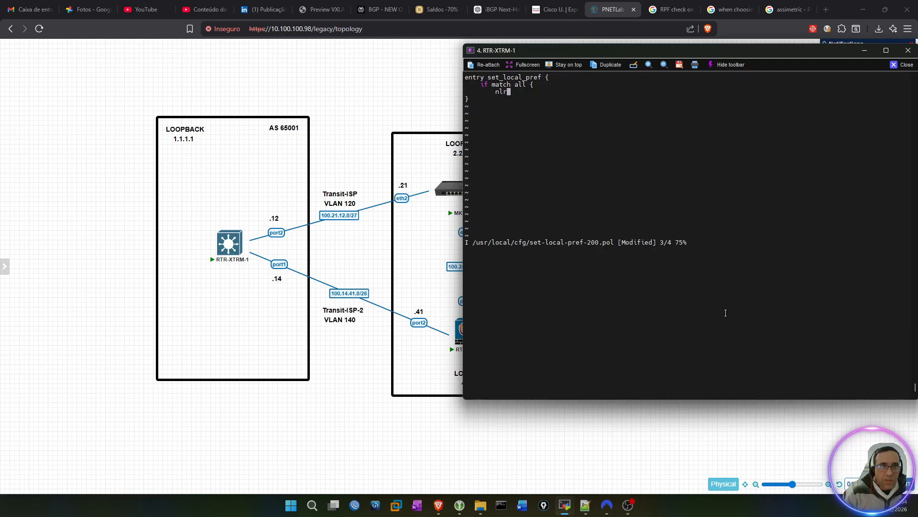
{"action": "type", "text": " 4.4.4.4/32"}
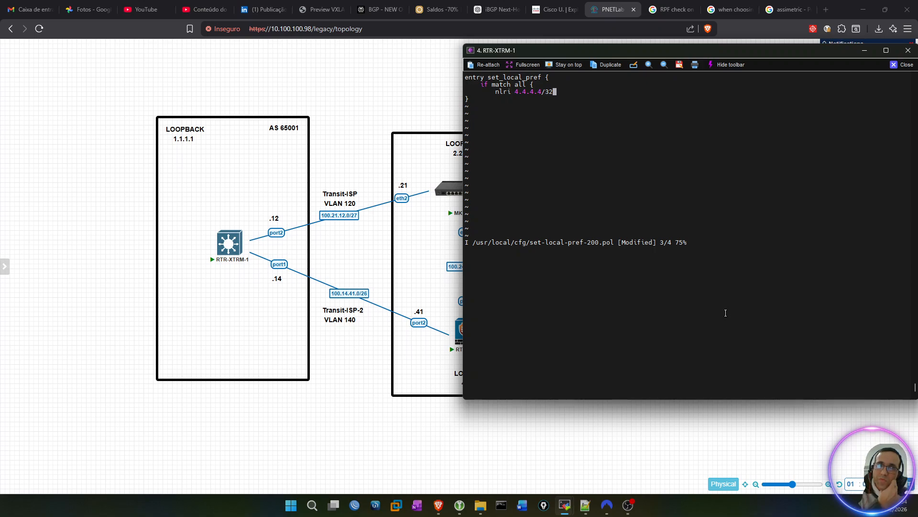
{"action": "type", "text": " ;"}
{"action": "key", "text": "Return"}
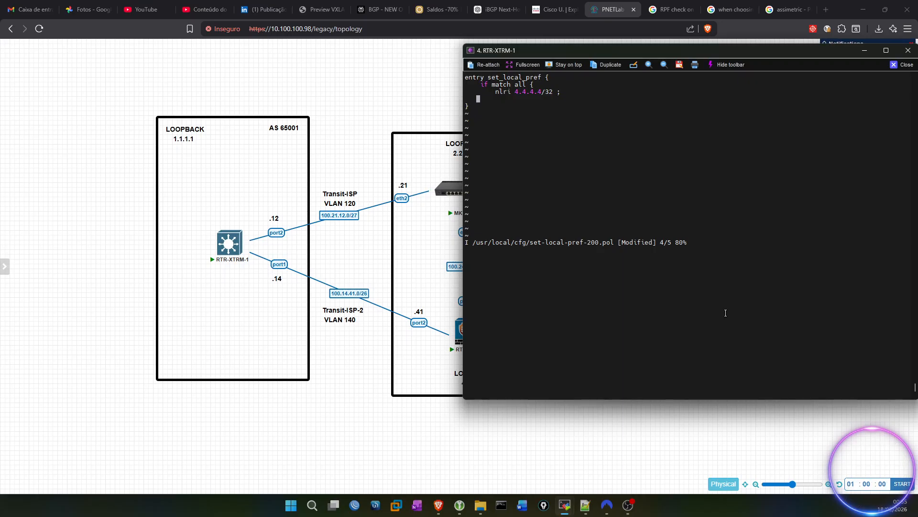
{"action": "key", "text": "Delete"}
{"action": "key", "text": "Return"}
{"action": "key", "text": "BackSpace"}
{"action": "key", "text": "Right"}
{"action": "key", "text": "Return"}
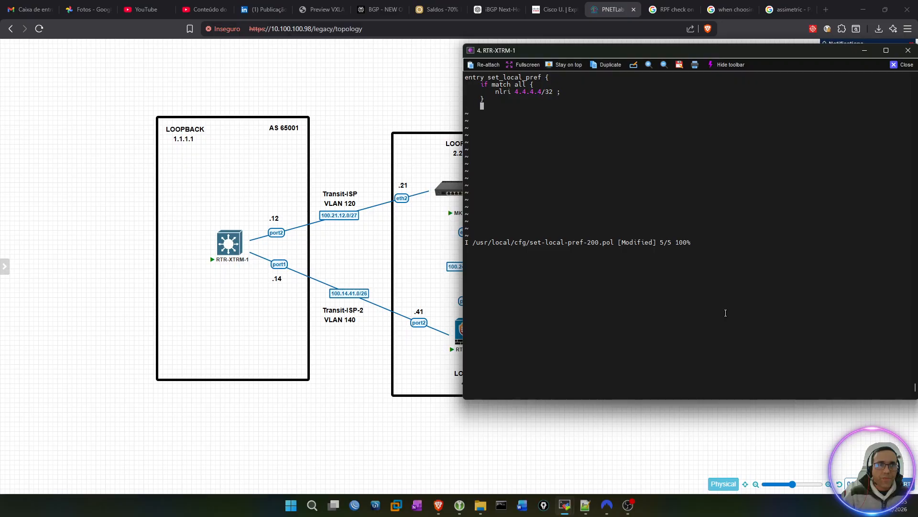
Step: Start a then block below the condition with the statement local-preference 200 ;
{"action": "type", "text": "then"}
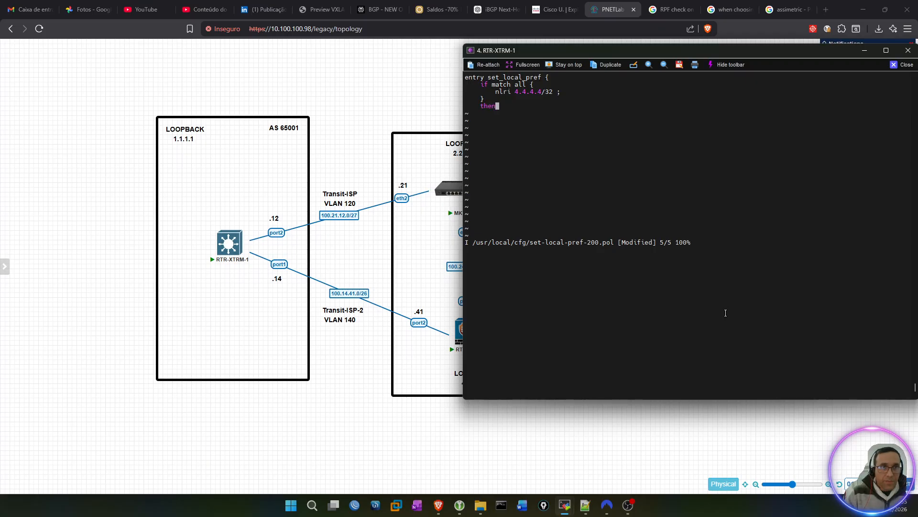
{"action": "type", "text": " {"}
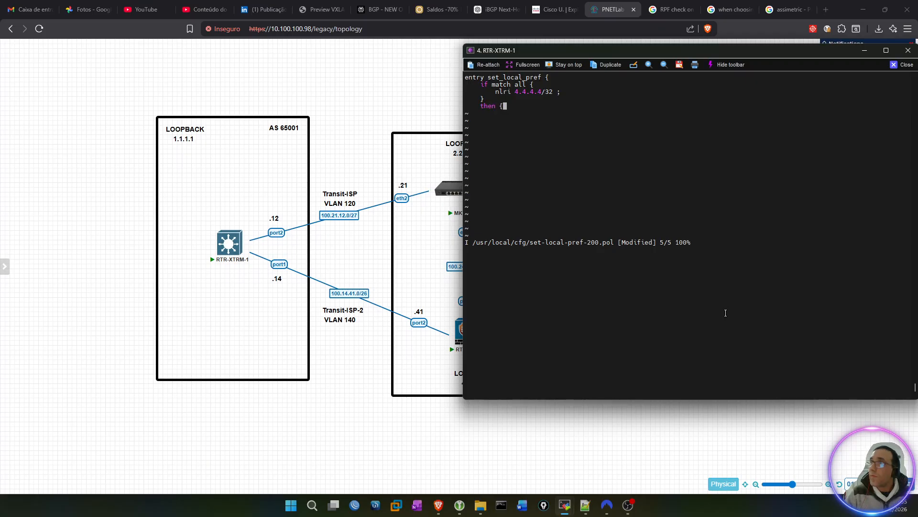
{"action": "key", "text": "Return"}
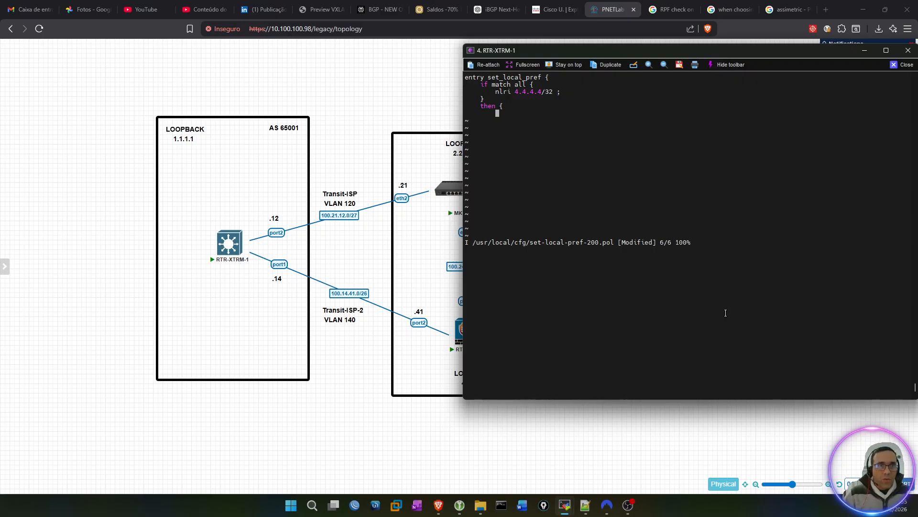
{"action": "type", "text": "local-prefe"}
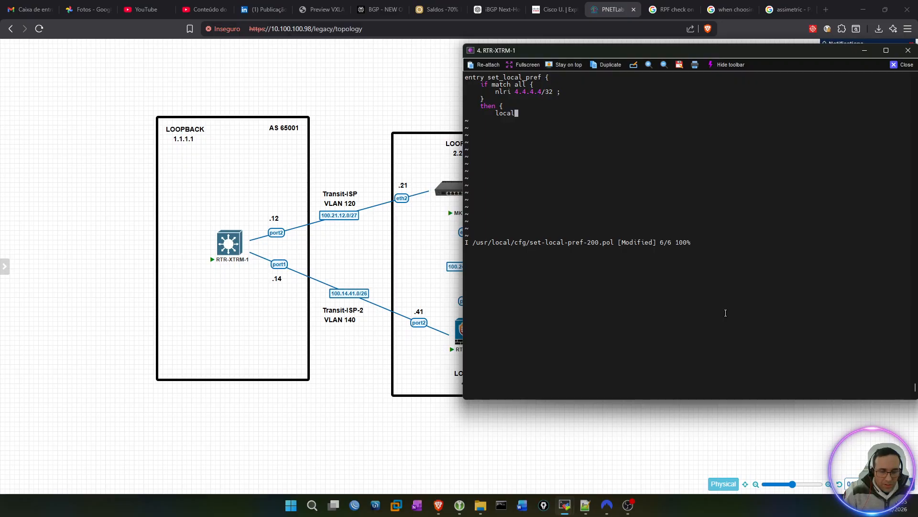
{"action": "type", "text": "rencer"}
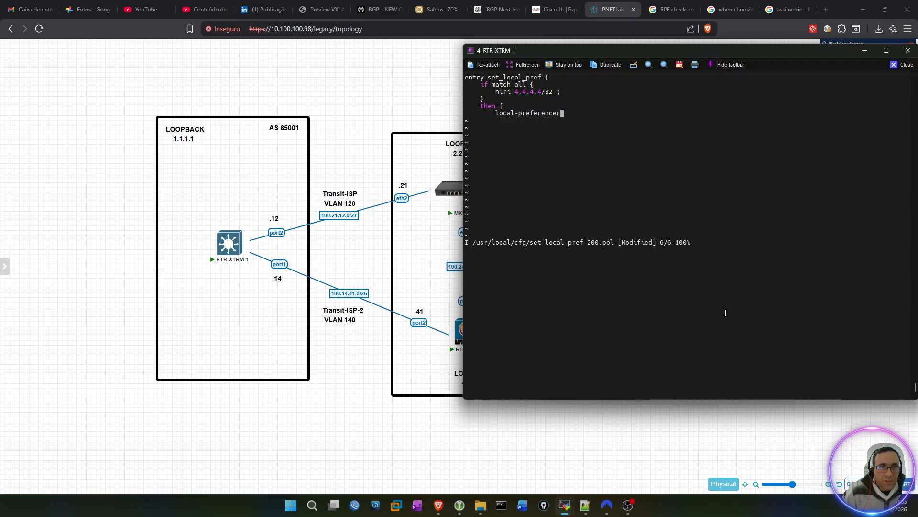
{"action": "key", "text": "BackSpace"}
{"action": "type", "text": "200"}
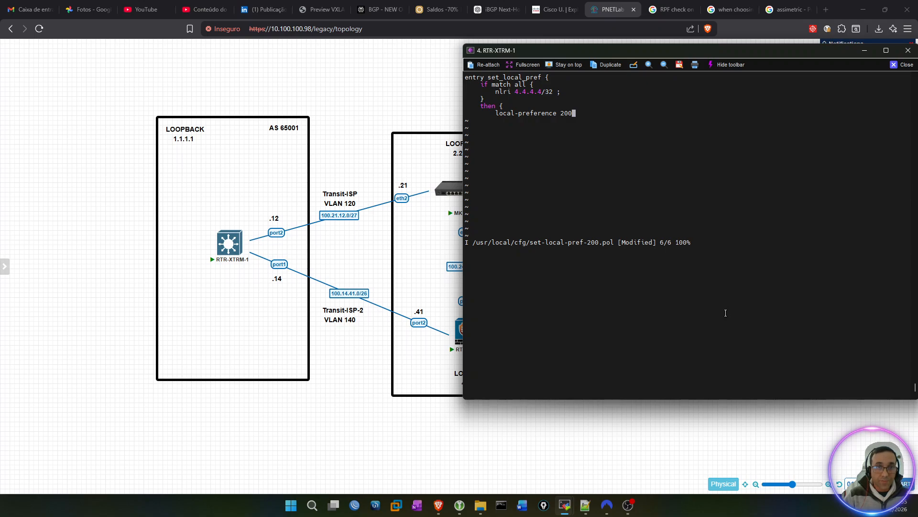
{"action": "type", "text": " ;"}
{"action": "key", "text": "Return"}
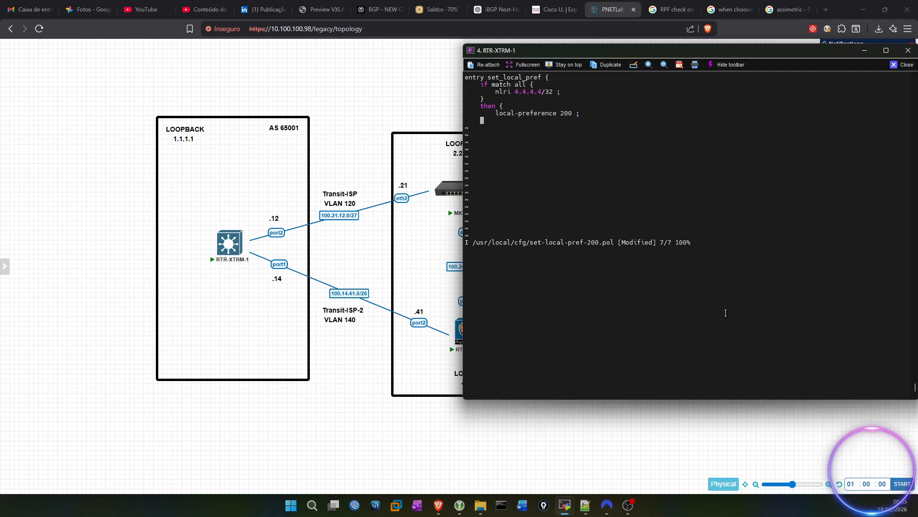
Step: Close the then block with a brace below the local-preference statement and start a new line
{"action": "type", "text": "="}
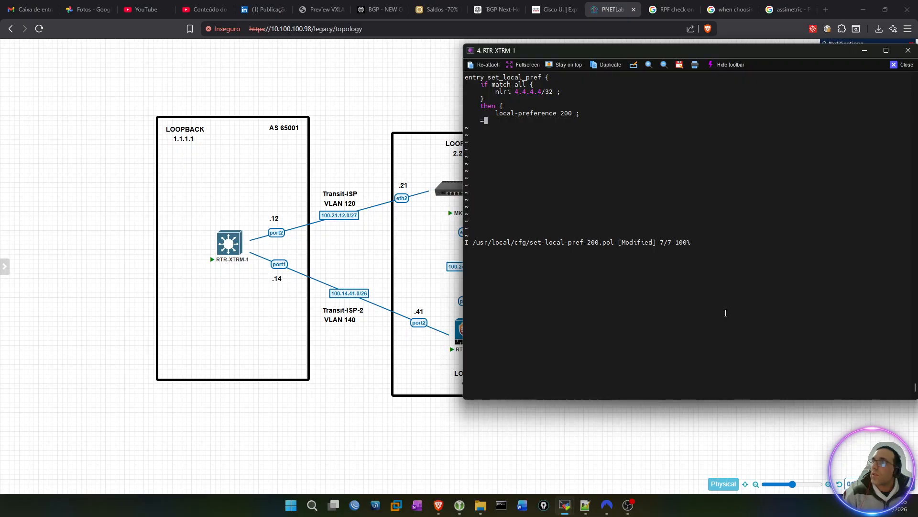
{"action": "key", "text": "BackSpace"}
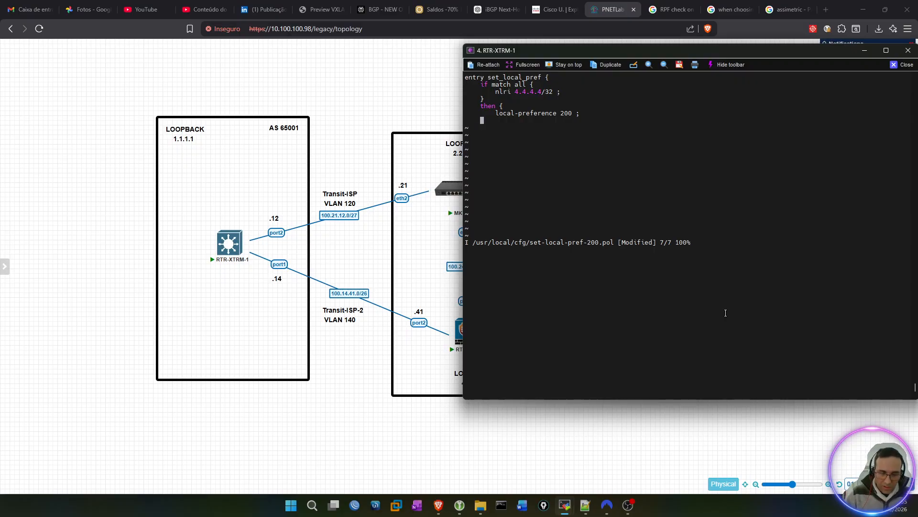
{"action": "type", "text": "="}
{"action": "key", "text": "BackSpace"}
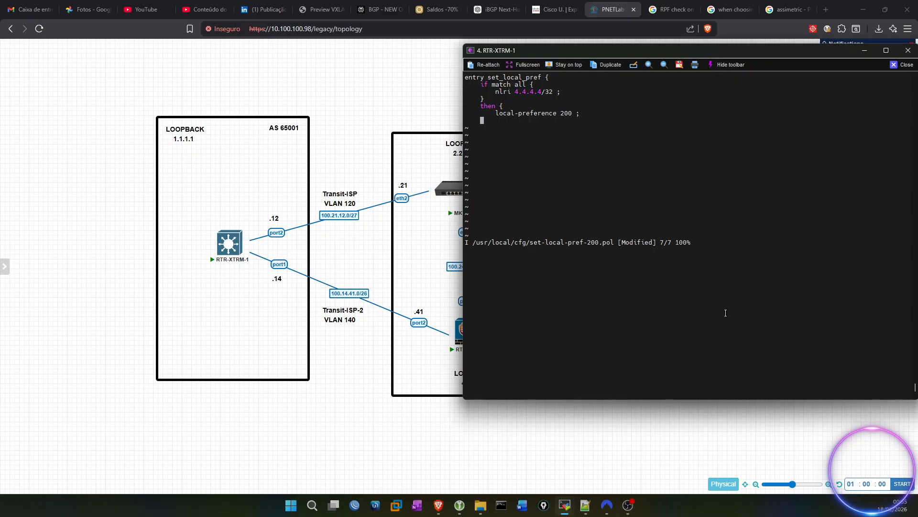
{"action": "type", "text": "}"}
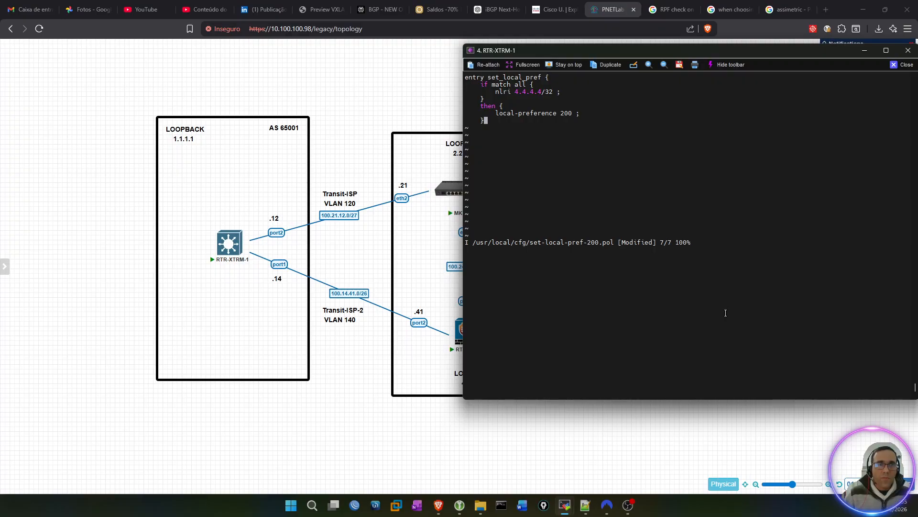
{"action": "key", "text": "Return"}
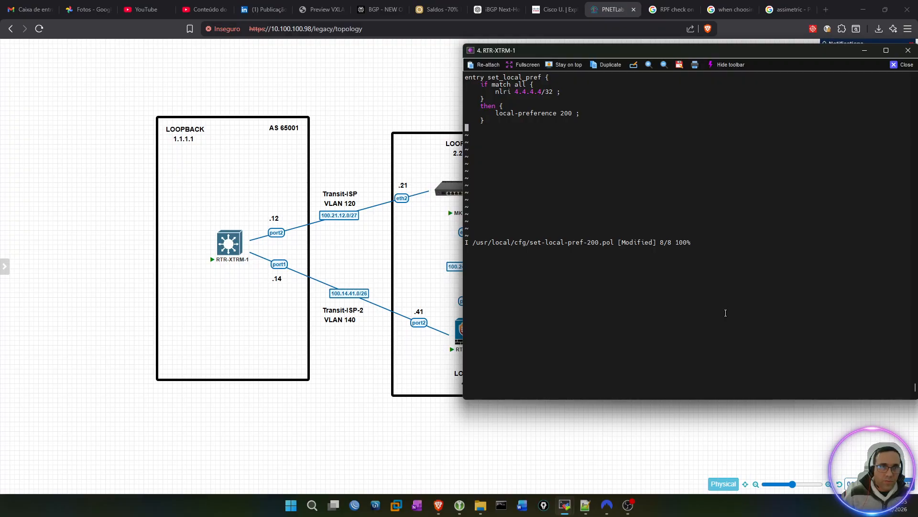
Step: Add the statement permit ; on its own line inside the then block, below local-preference 200 ;
{"action": "key", "text": "Up"}
{"action": "key", "text": "Return"}
{"action": "key", "text": "Up"}
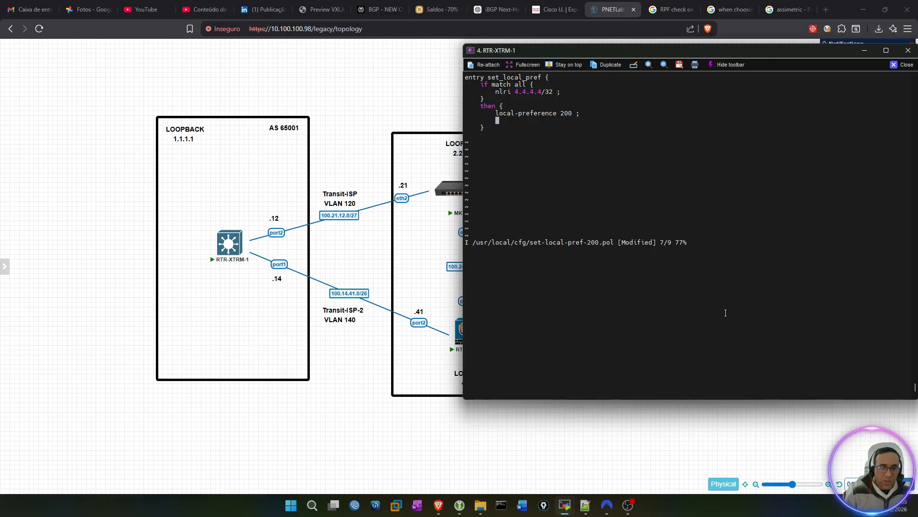
{"action": "type", "text": "permit"}
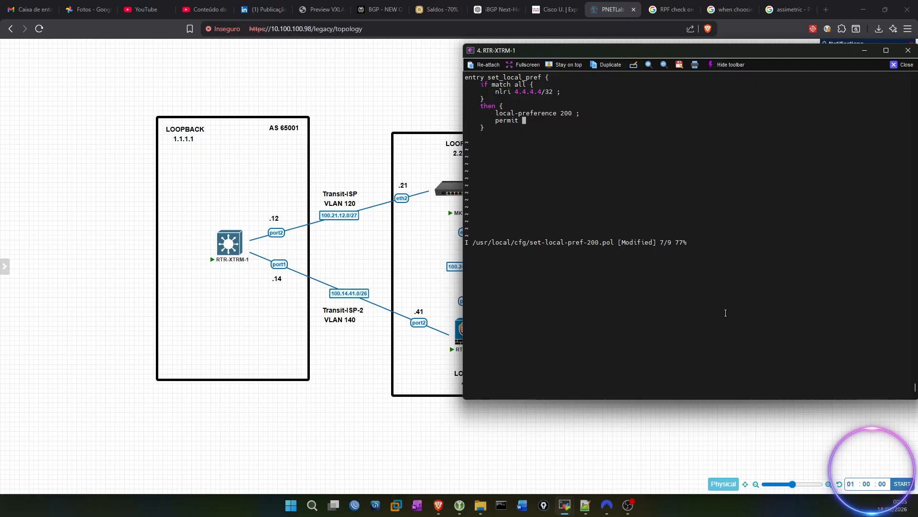
{"action": "type", "text": " ;"}
Step: Close the set_local_pref entry with a final brace below the then block, leaving no empty line after it
{"action": "key", "text": "Down"}
{"action": "key", "text": "Return"}
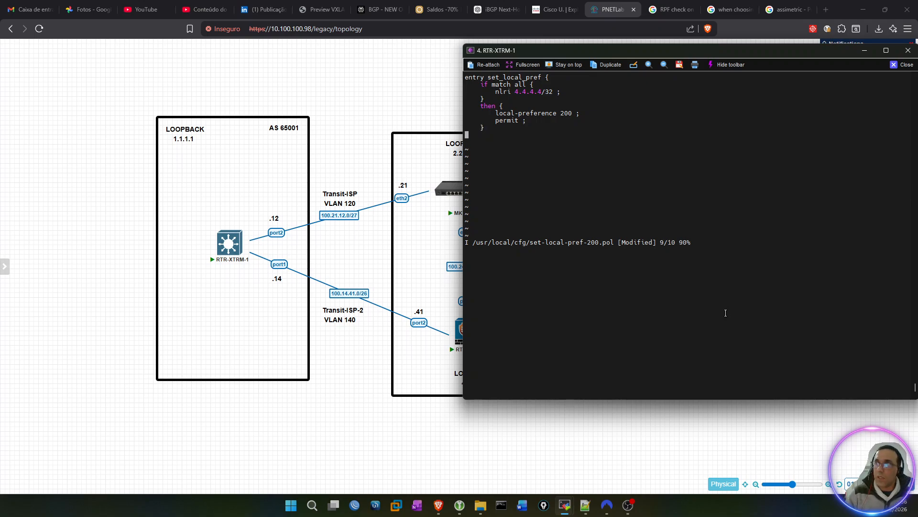
{"action": "type", "text": "}"}
{"action": "key", "text": "Return"}
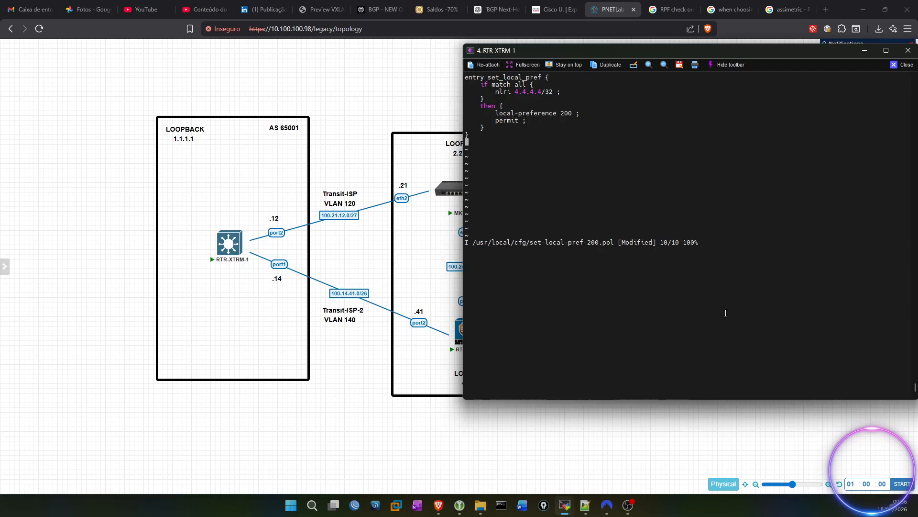
{"action": "key", "text": "BackSpace"}
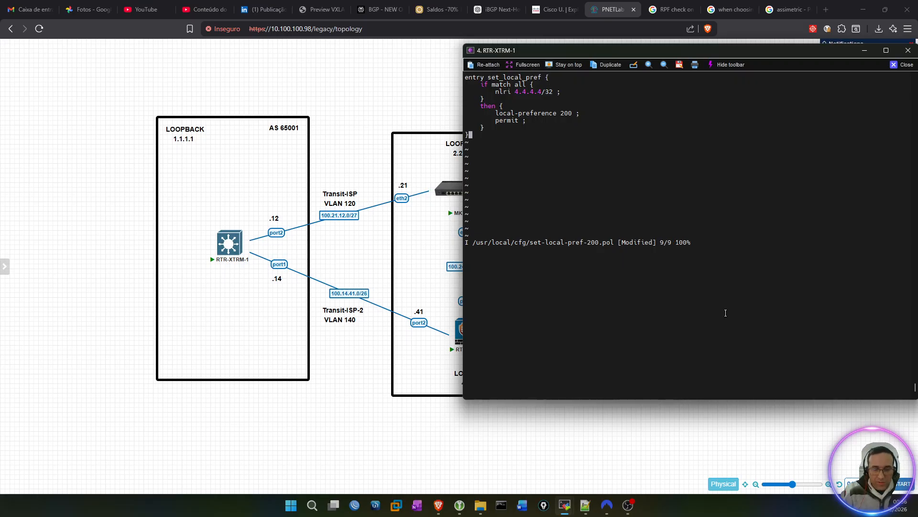
Step: Save the policy file with wq! and return to the RTR-XTRM-1 prompt
{"action": "key", "text": "Escape"}
{"action": "key", "text": "colon"}
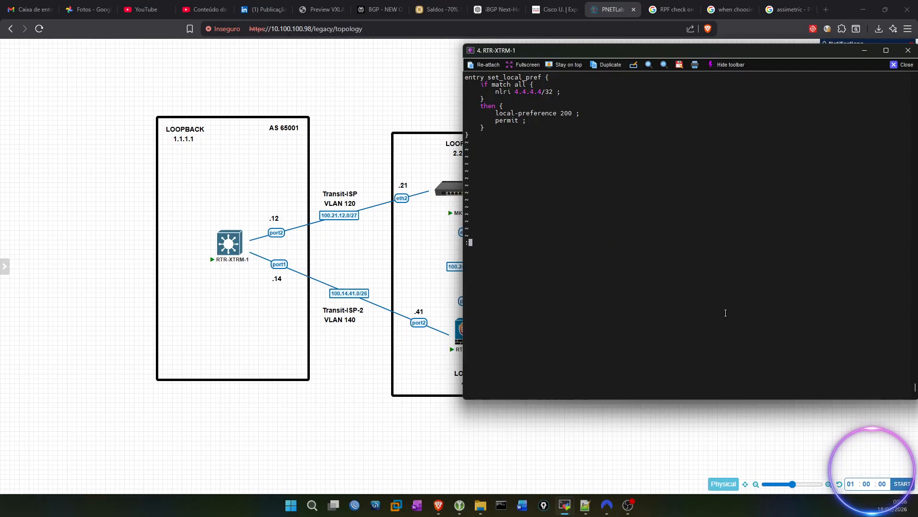
{"action": "type", "text": "wq!"}
{"action": "key", "text": "Return"}
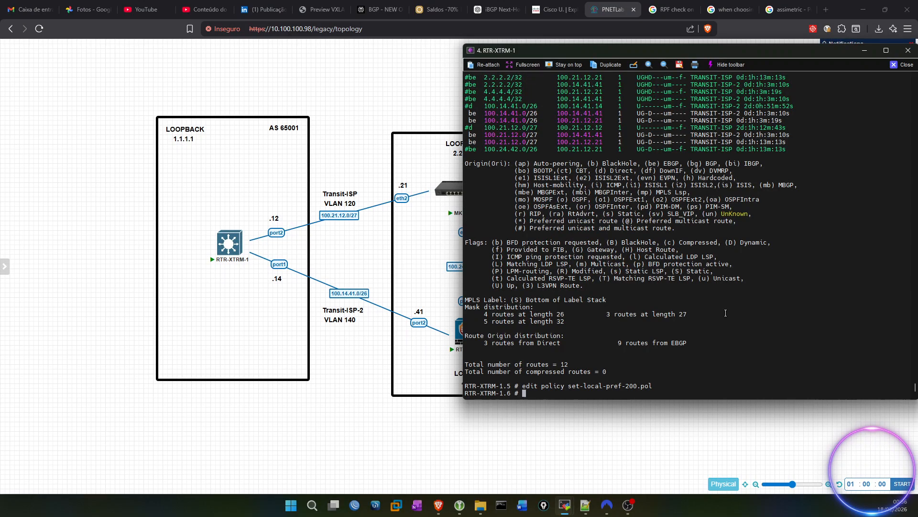
{"action": "key", "text": "Return"}
{"action": "key", "text": "Return"}
{"action": "key", "text": "Return"}
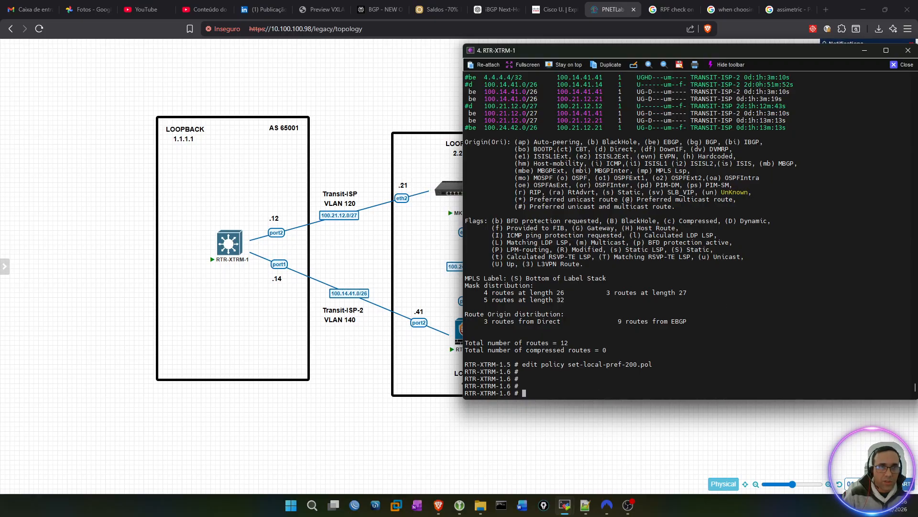
Step: Validate the set-local-pref-200 policy on RTR-XTRM-1 with the check policy command
{"action": "key", "text": "alt+Tab"}
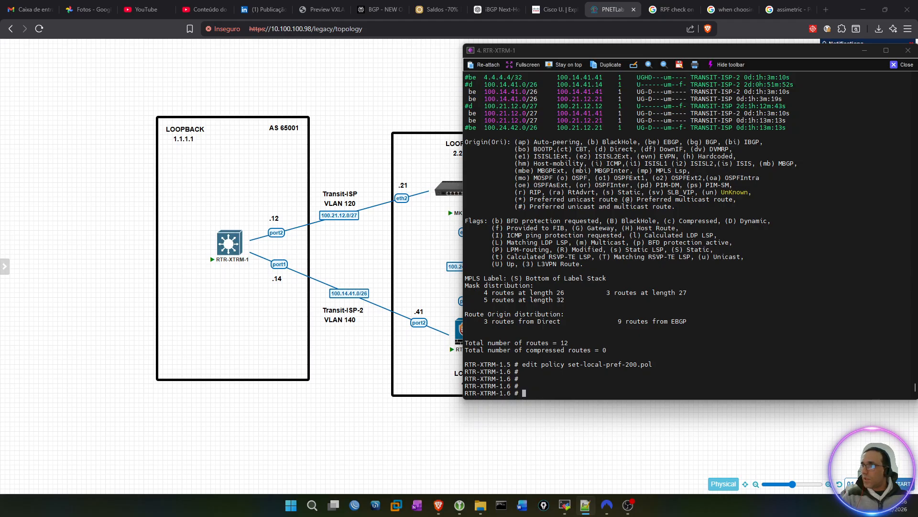
{"action": "left_click", "coordinate": [559, 308]}
{"action": "type", "text": "check policy se"}
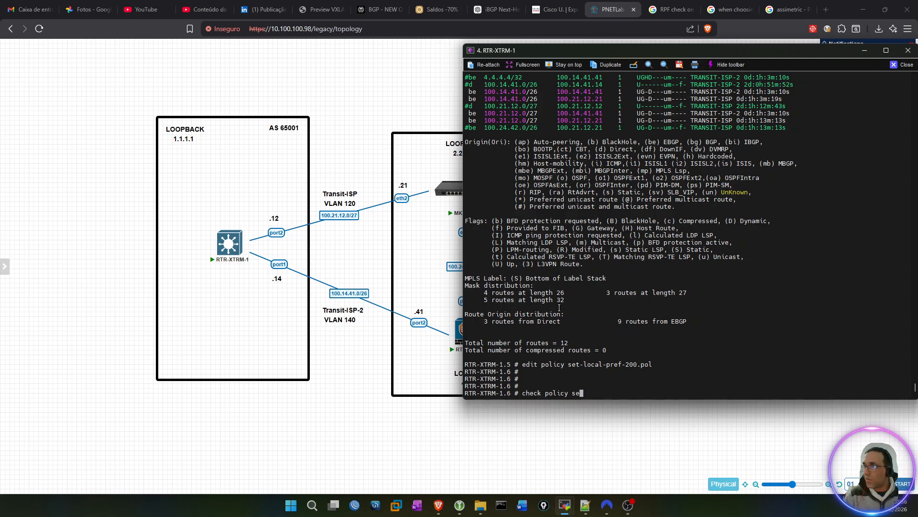
{"action": "type", "text": "?"}
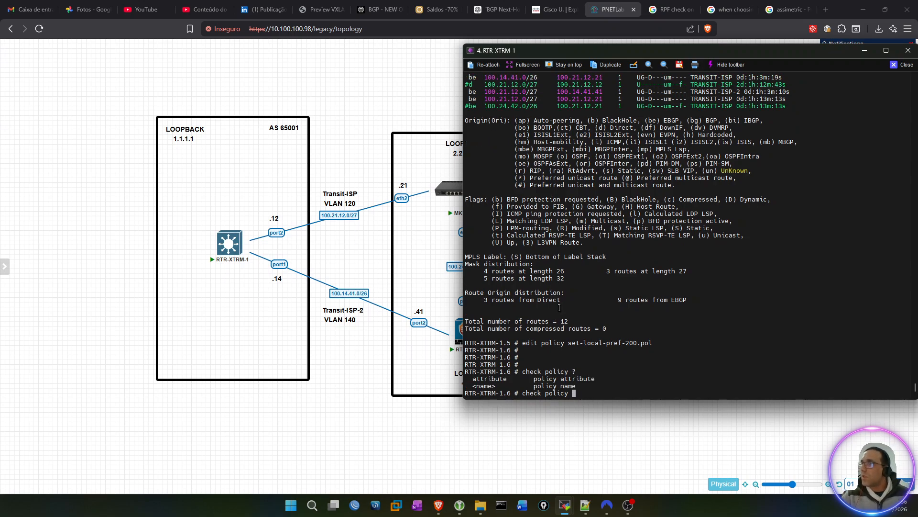
{"action": "left_click_drag", "start_coordinate": [568, 343], "coordinate": [637, 342]}
{"action": "right_click", "coordinate": [634, 330]}
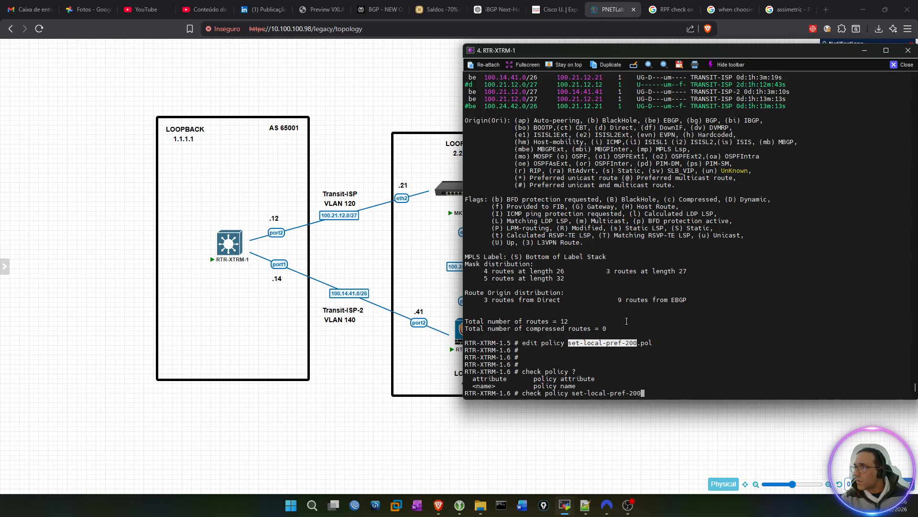
{"action": "key", "text": "Return"}
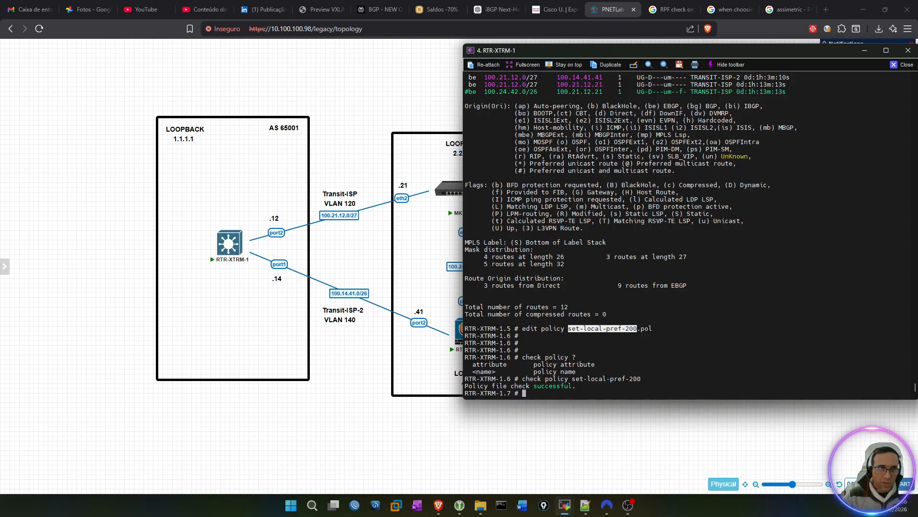
Step: Begin a configure bgp command for neighbor 100.14.41.41 with the route-policy option
{"action": "key", "text": "alt+Tab"}
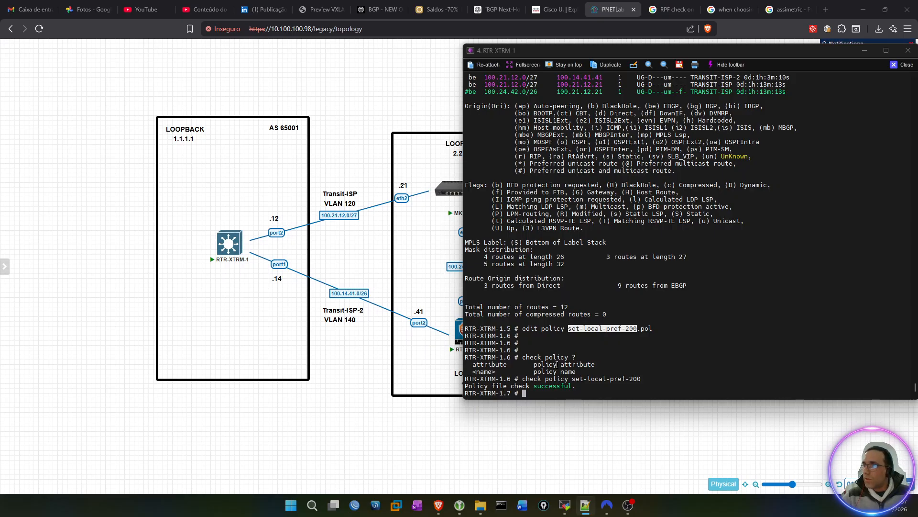
{"action": "left_click", "coordinate": [738, 363]}
{"action": "type", "text": "configure "}
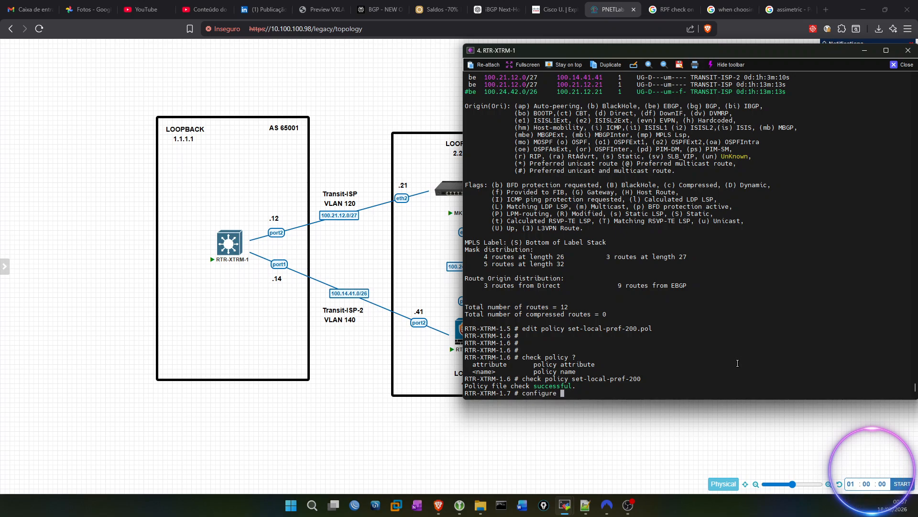
{"action": "type", "text": "b"}
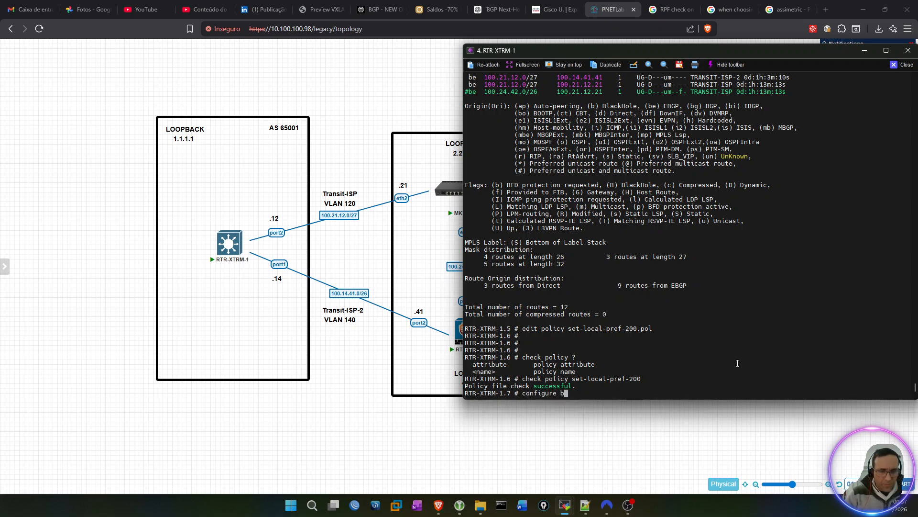
{"action": "type", "text": "gp neighbor "}
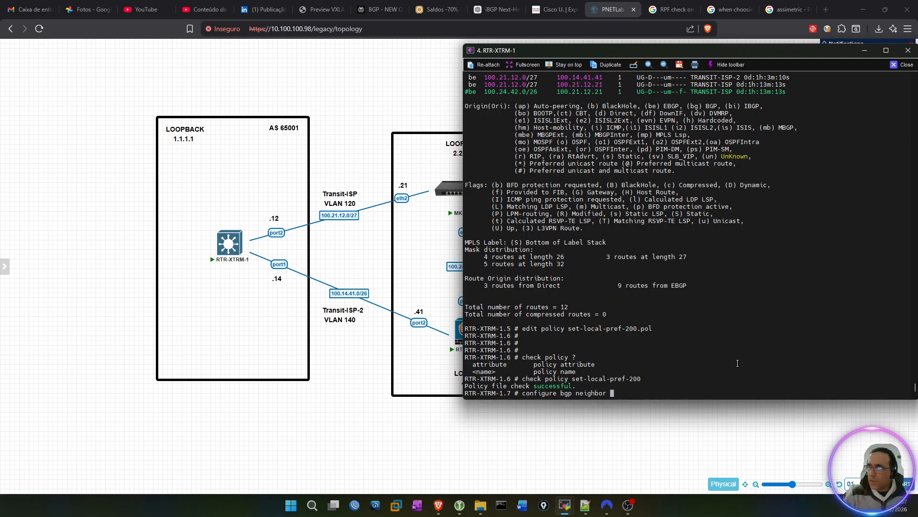
{"action": "type", "text": "100."}
{"action": "key", "text": "Tab"}
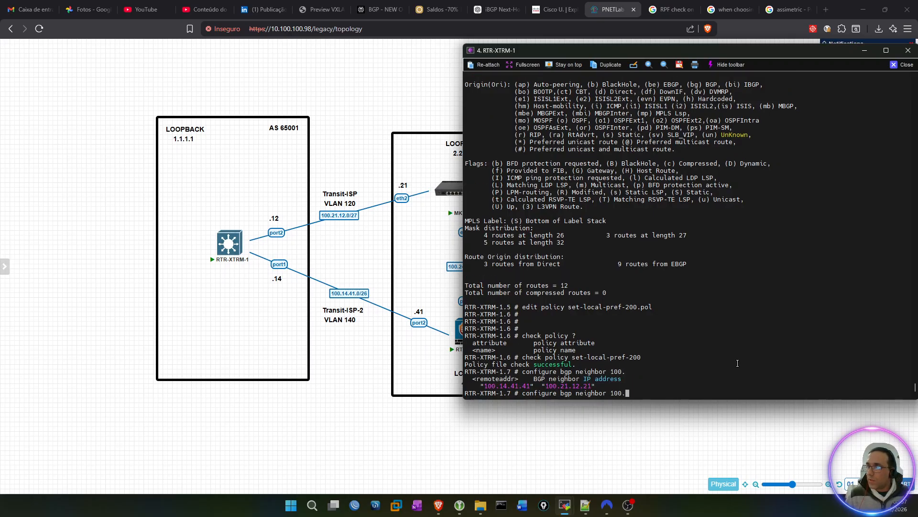
{"action": "type", "text": "1"}
{"action": "key", "text": "Tab"}
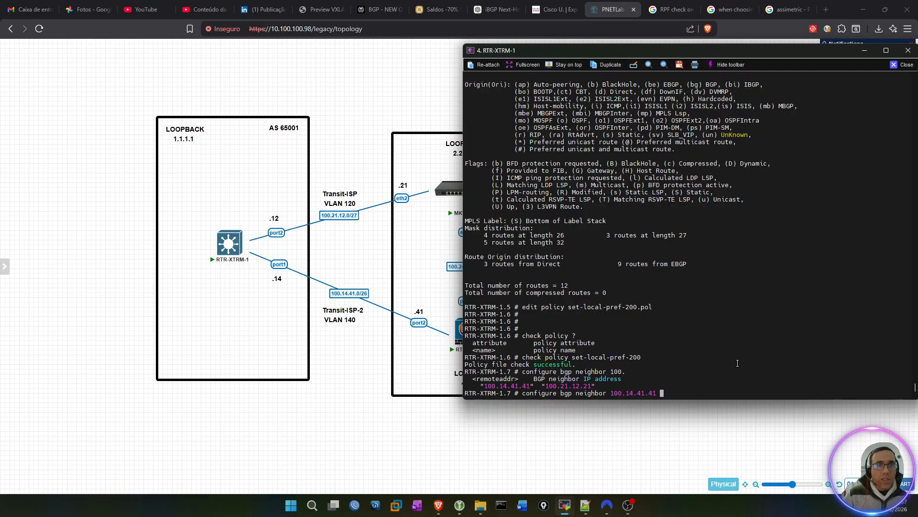
{"action": "type", "text": "rou"}
{"action": "key", "text": "Tab"}
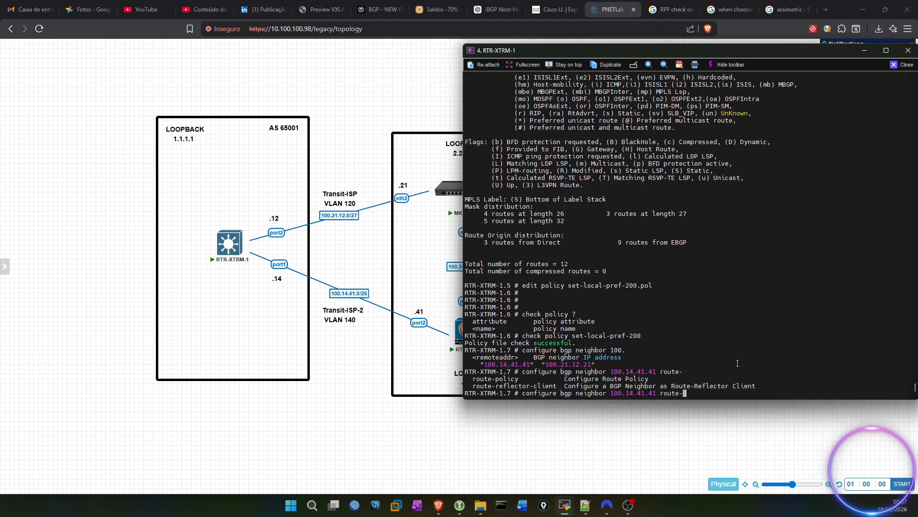
{"action": "type", "text": "po"}
{"action": "key", "text": "Tab"}
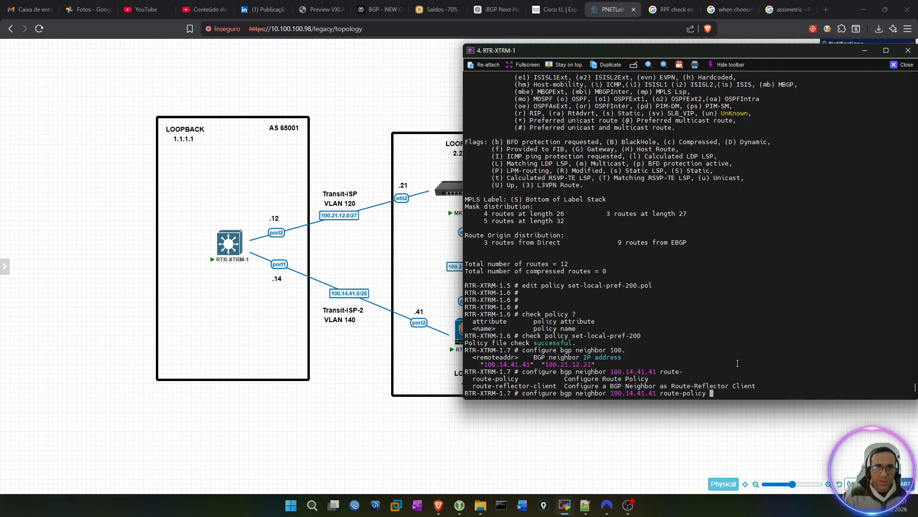
Step: Complete the command with in set-local-pref-200 and run it to apply the policy inbound on the neighbor
{"action": "key", "text": "Tab"}
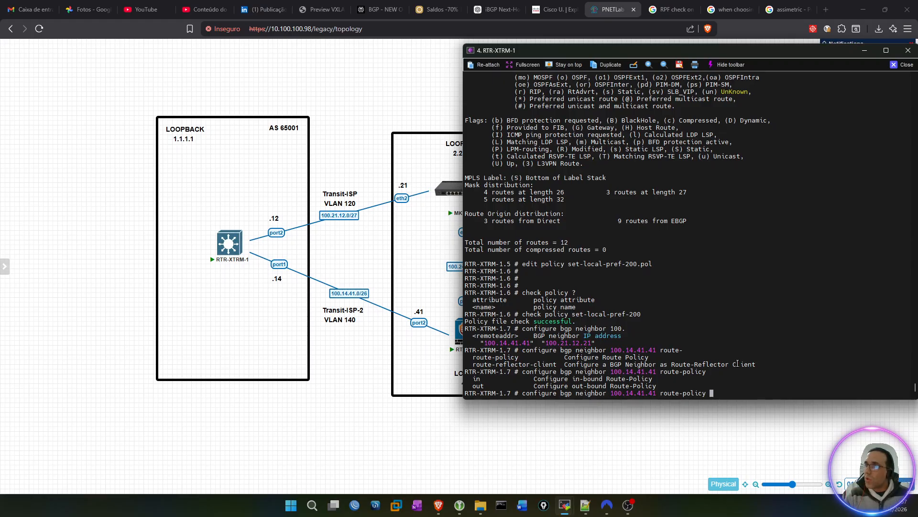
{"action": "type", "text": "in"}
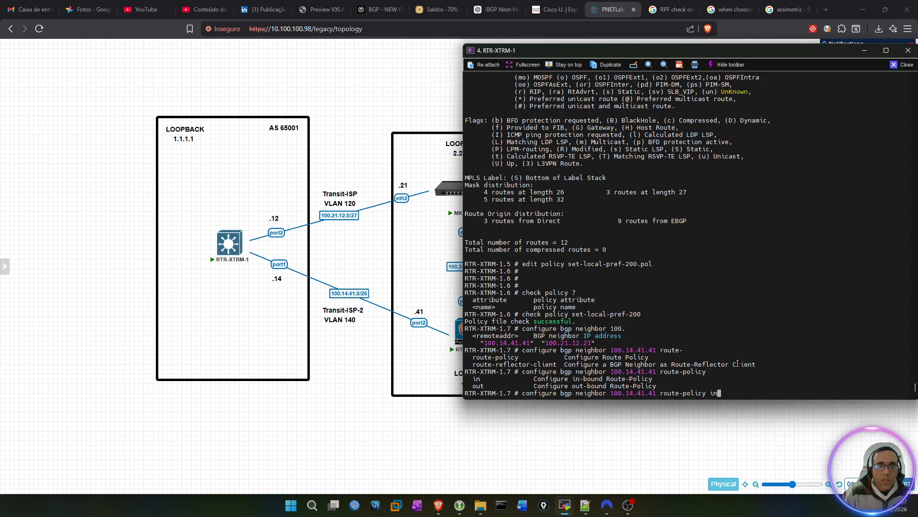
{"action": "type", "text": " se"}
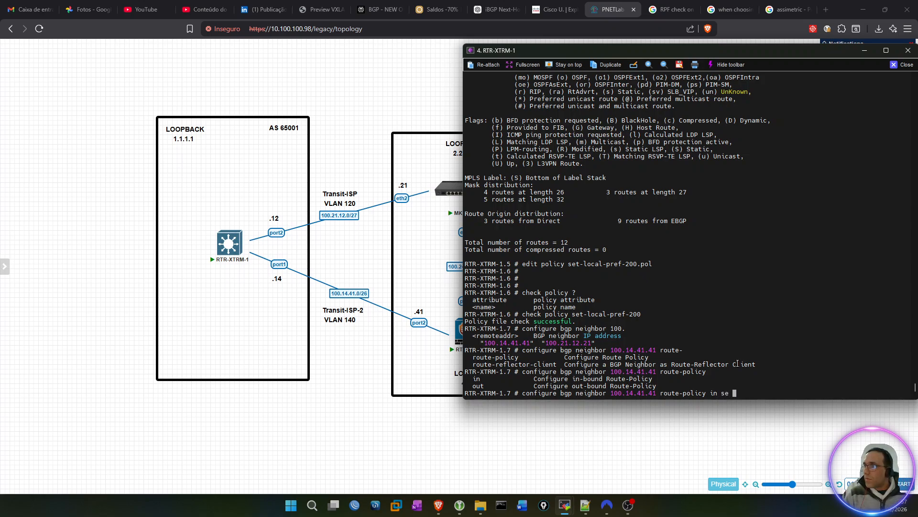
{"action": "key", "text": "BackSpace"}
{"action": "key", "text": "BackSpace"}
{"action": "type", "text": "?"}
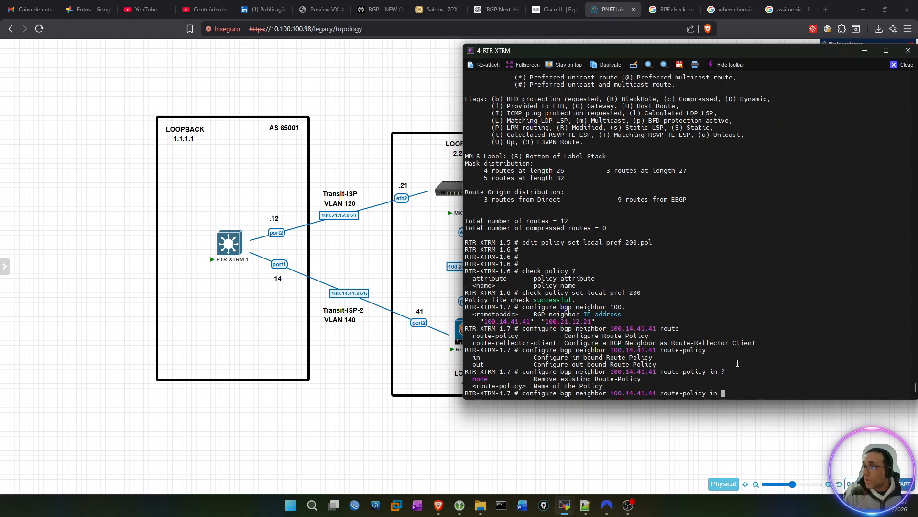
{"action": "type", "text": "set"}
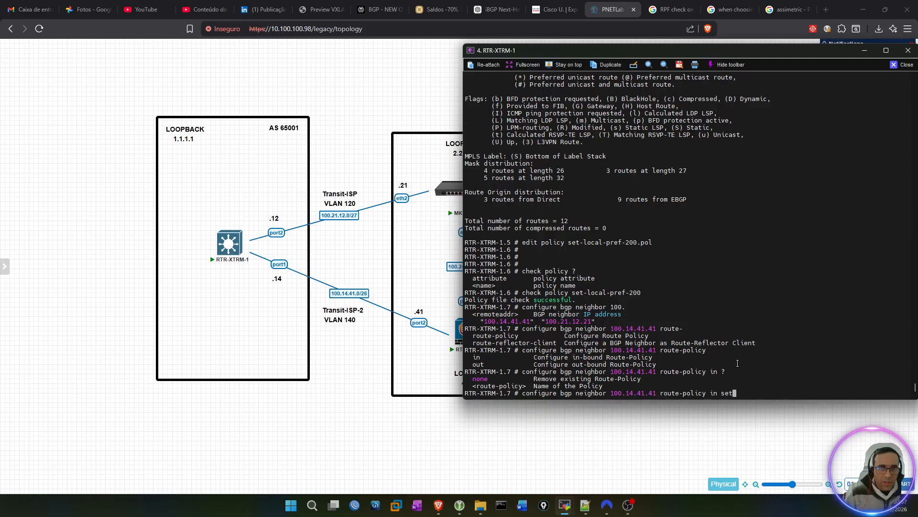
{"action": "type", "text": "-"}
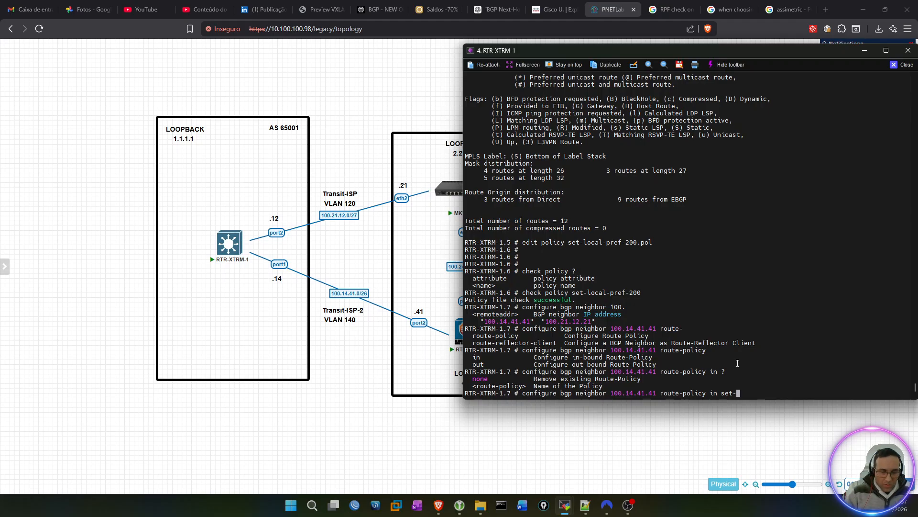
{"action": "type", "text": "local-pref"}
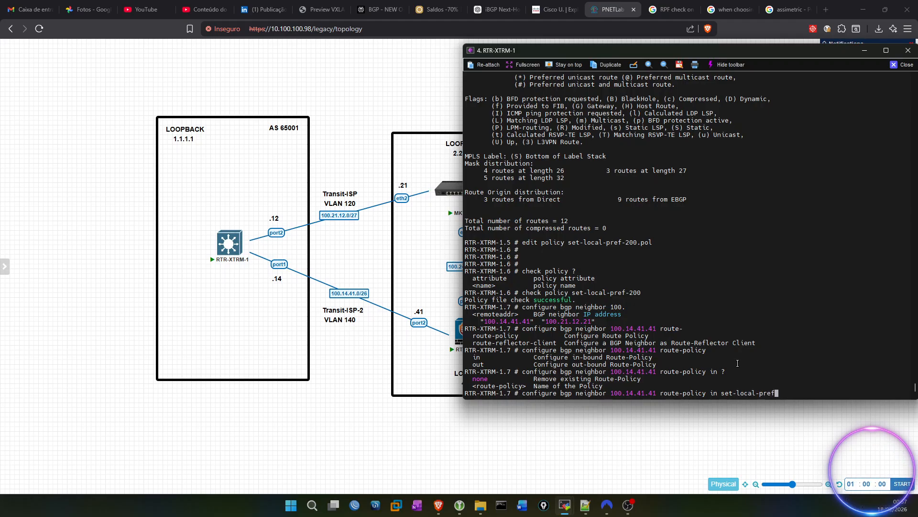
{"action": "type", "text": "-200"}
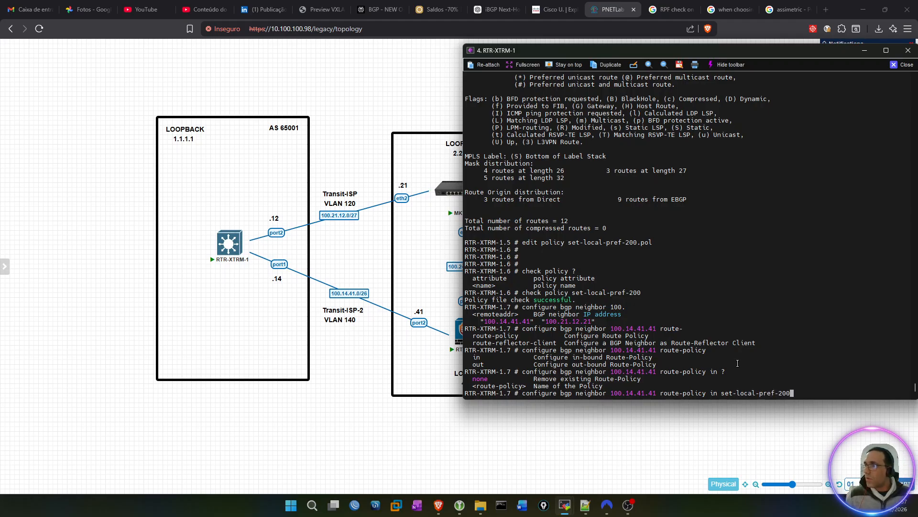
{"action": "key", "text": "Return"}
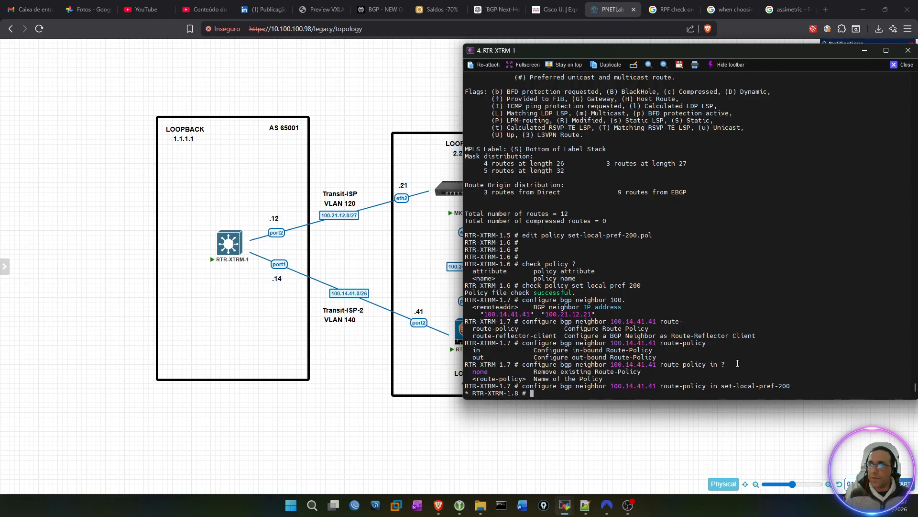
Step: Show the BGP configuration on RTR-XTRM-1 and check the inbound route-policy line for neighbor 100.14.41.41
{"action": "key", "text": "Return"}
{"action": "key", "text": "Return"}
{"action": "key", "text": "Return"}
{"action": "key", "text": "Return"}
{"action": "type", "text": "sho"}
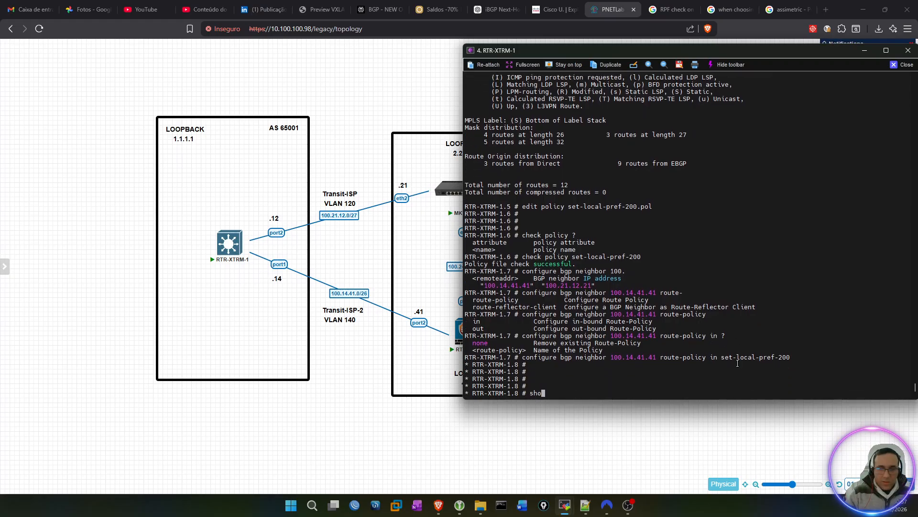
{"action": "type", "text": "w configuration bgp"}
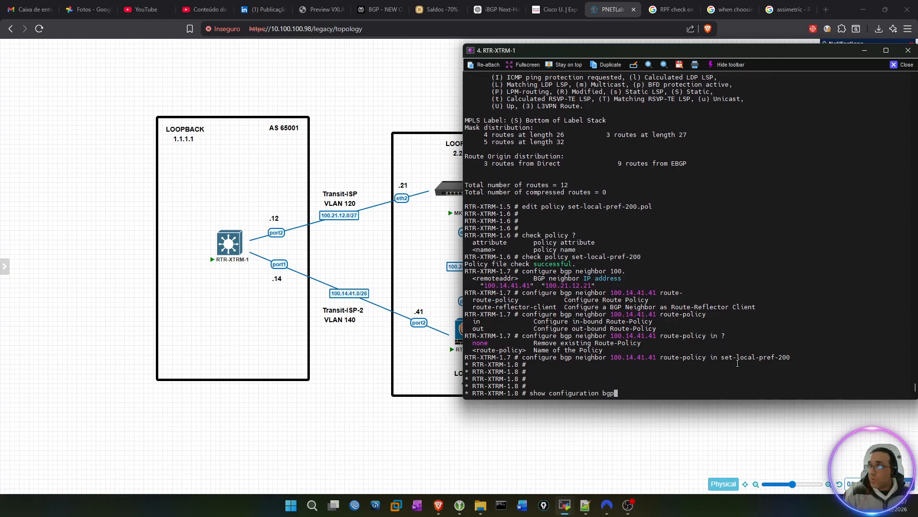
{"action": "key", "text": "Return"}
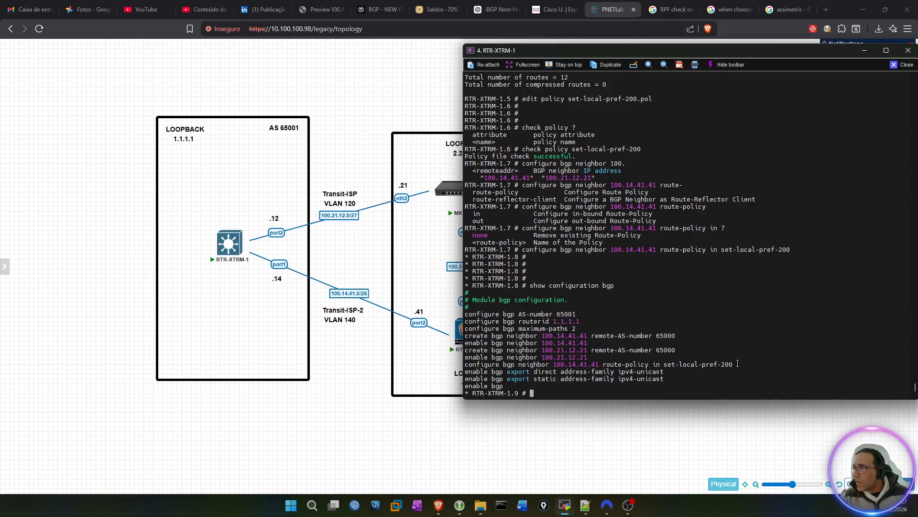
{"action": "left_click_drag", "start_coordinate": [467, 365], "coordinate": [732, 365]}
{"action": "left_click", "coordinate": [731, 363]}
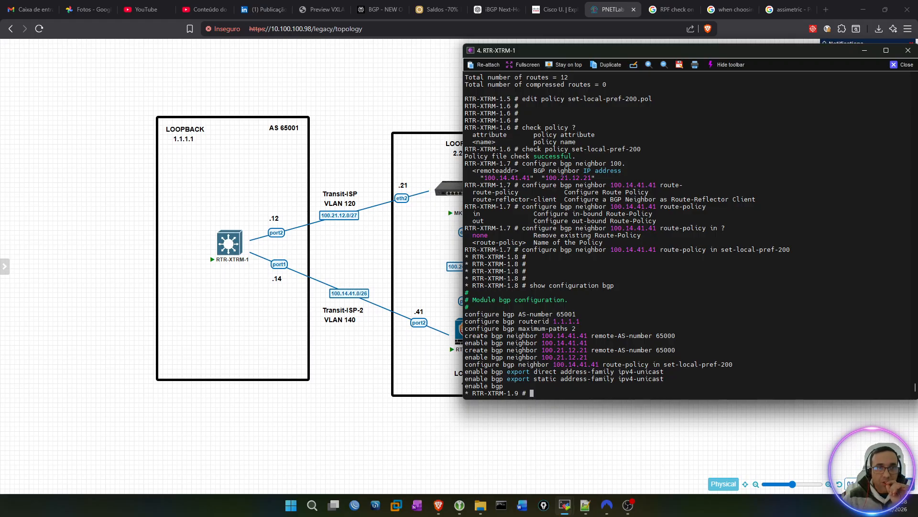
Step: Refresh the set-local-pref-200 policy on RTR-XTRM-1
{"action": "key", "text": "alt+Tab"}
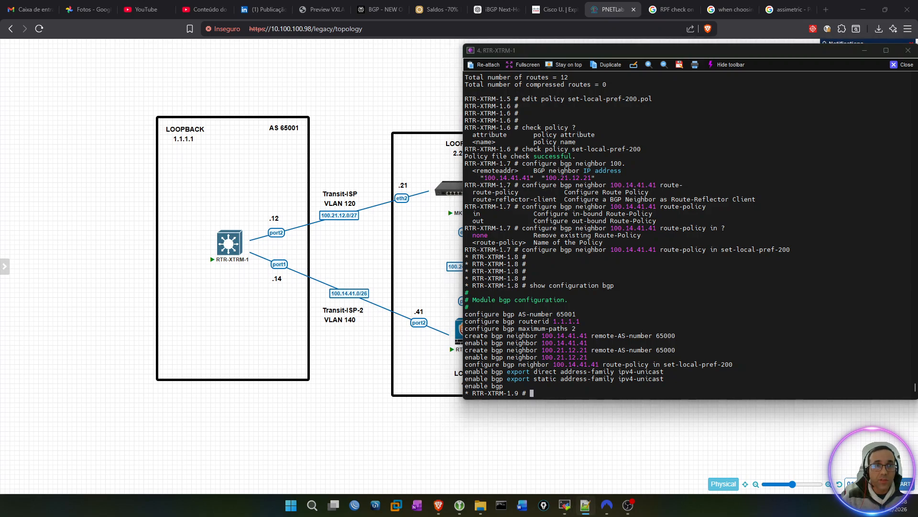
{"action": "left_click", "coordinate": [650, 344]}
{"action": "type", "text": "refresh "}
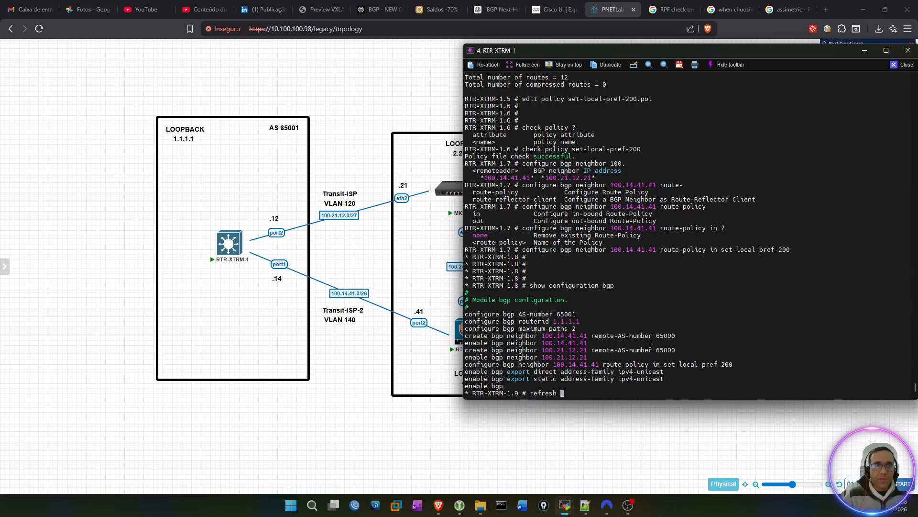
{"action": "type", "text": "policy "}
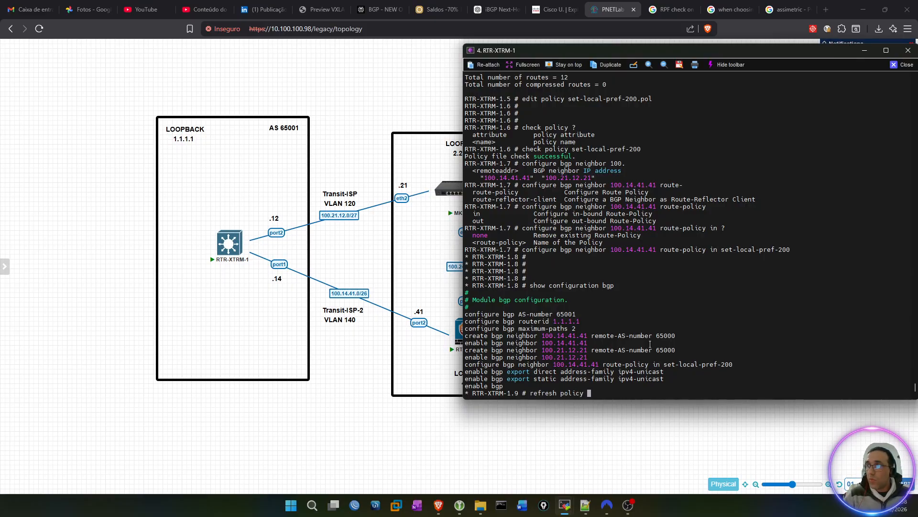
{"action": "type", "text": "set-local-pref-200"}
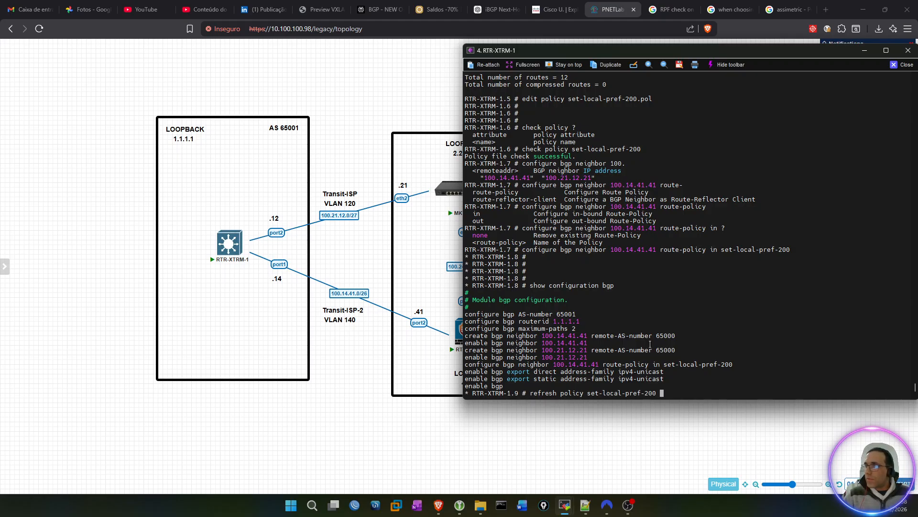
{"action": "key", "text": "Return"}
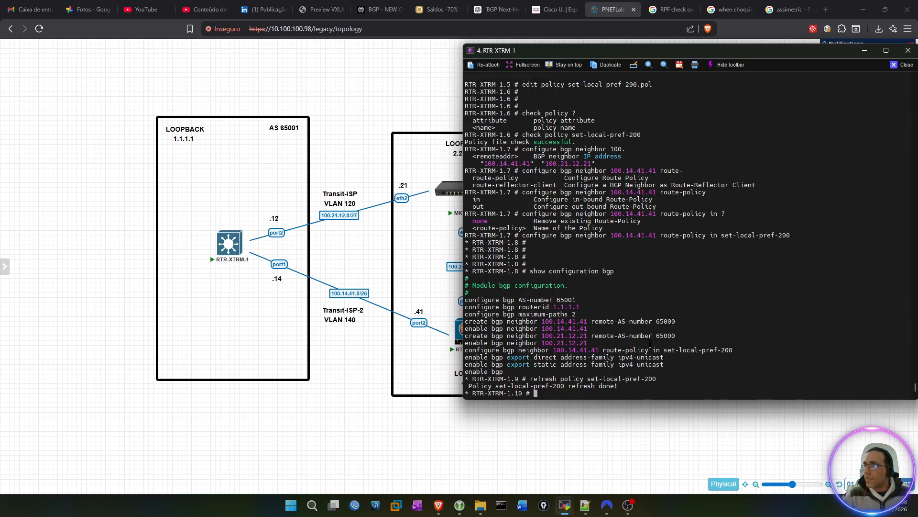
{"action": "key", "text": "Return"}
{"action": "key", "text": "Return"}
{"action": "key", "text": "Return"}
{"action": "key", "text": "Return"}
{"action": "key", "text": "Return"}
{"action": "key", "text": "Return"}
{"action": "key", "text": "Return"}
{"action": "key", "text": "Return"}
{"action": "key", "text": "Return"}
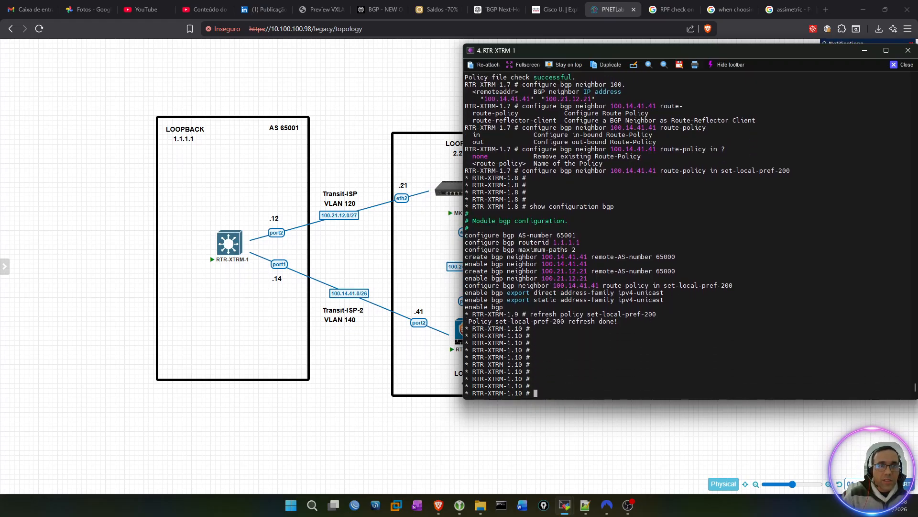
Step: Show the BGP routes for network 4.4.4.4/32 on RTR-XTRM-1 and compare the peers and local preference of its paths
{"action": "key", "text": "alt+Tab"}
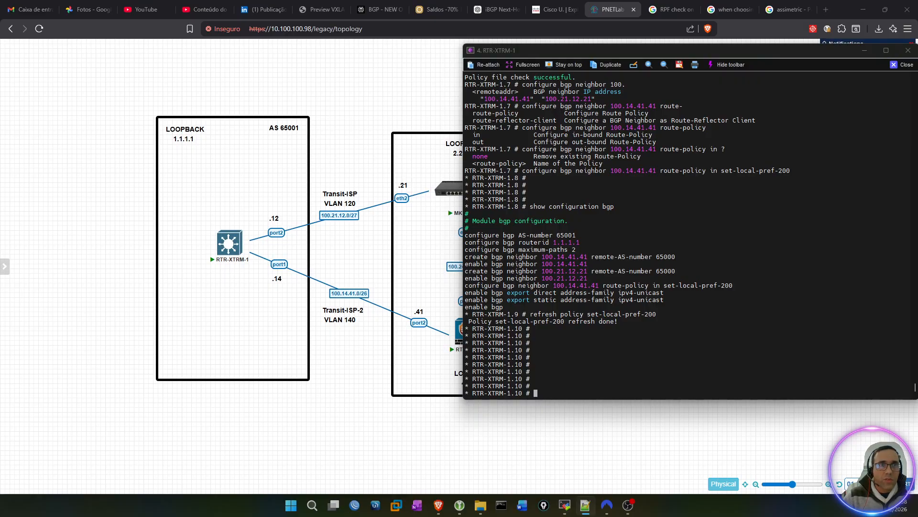
{"action": "left_click", "coordinate": [649, 391]}
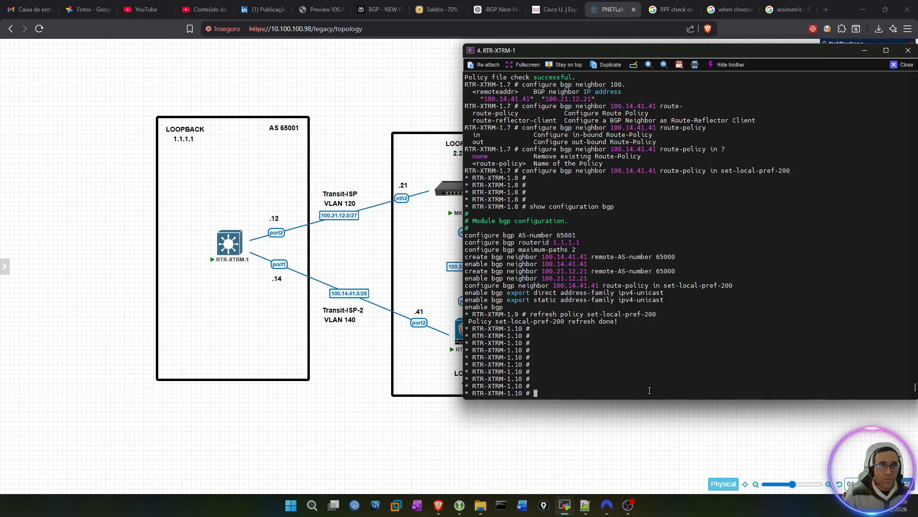
{"action": "type", "text": "show bgp routes n"}
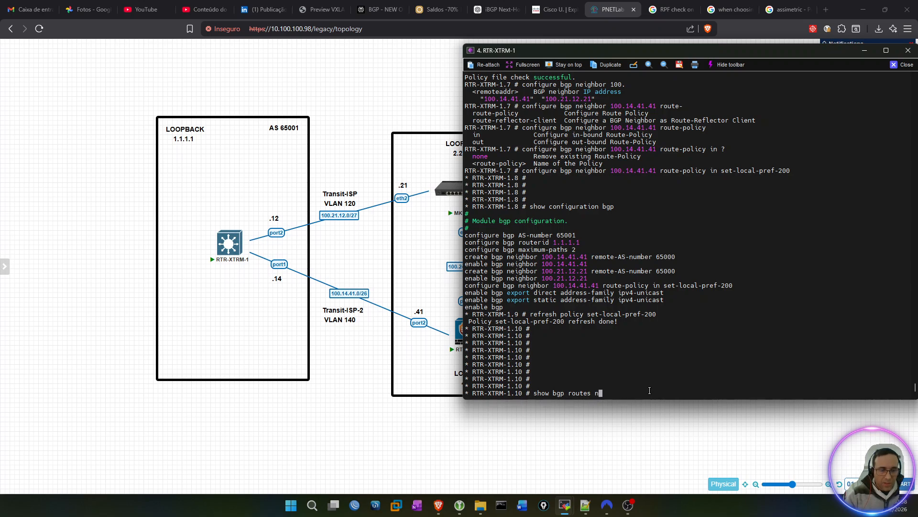
{"action": "type", "text": "etwork 4.44.4"}
{"action": "key", "text": "BackSpace"}
{"action": "key", "text": "BackSpace"}
{"action": "key", "text": "BackSpace"}
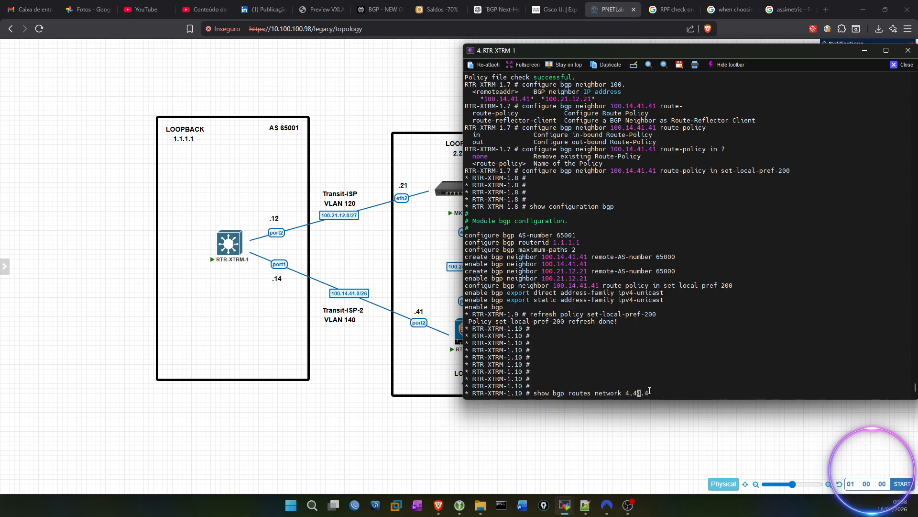
{"action": "type", "text": ".4.4/32"}
{"action": "key", "text": "Return"}
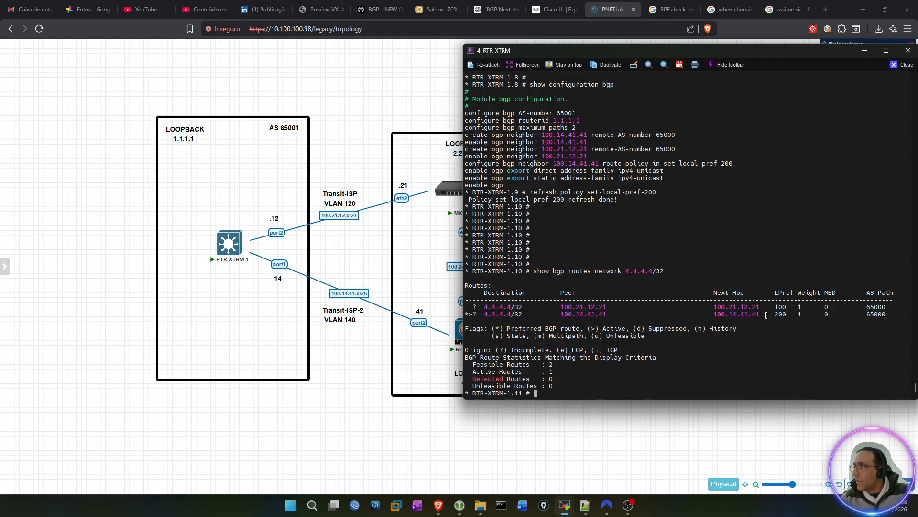
{"action": "double_click", "coordinate": [784, 315]}
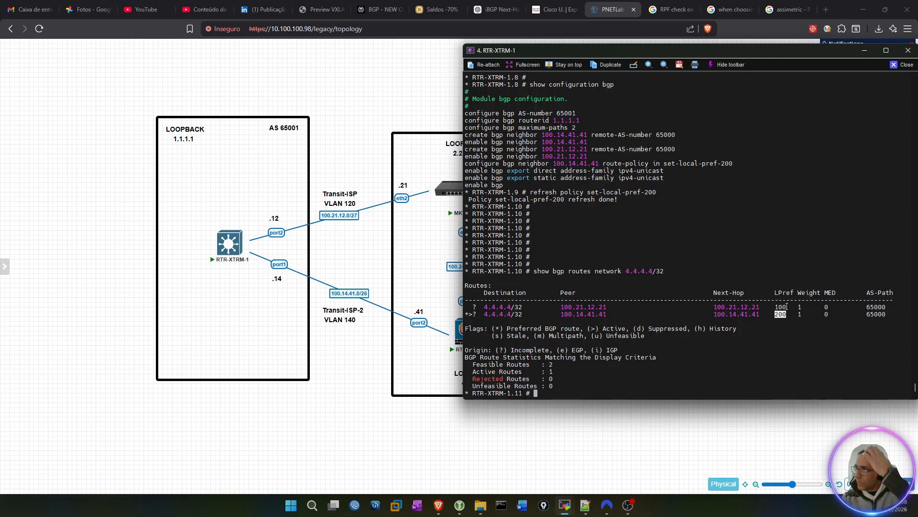
{"action": "left_click_drag", "start_coordinate": [560, 314], "coordinate": [606, 316]}
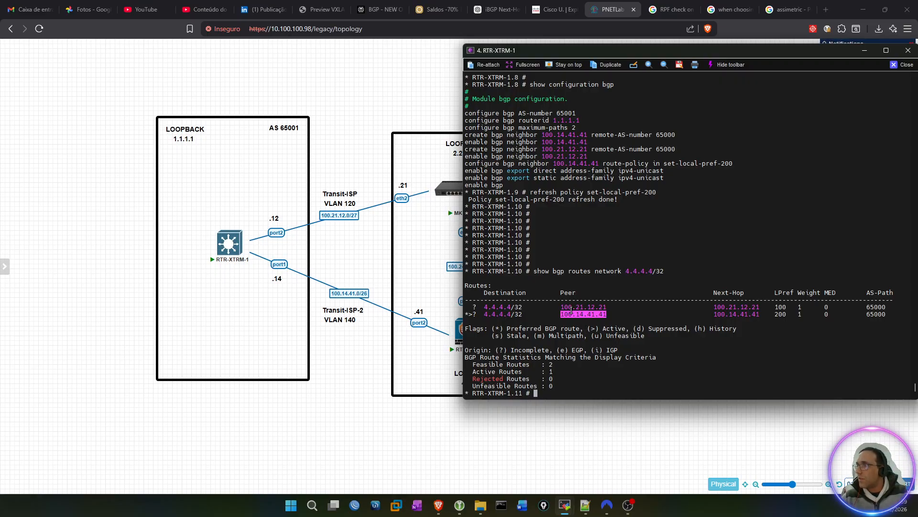
Step: Show the IP routing table with show iproute and check the gateway of the 4.4.4.4/32 route
{"action": "type", "text": "show ip"}
{"action": "key", "text": "Tab"}
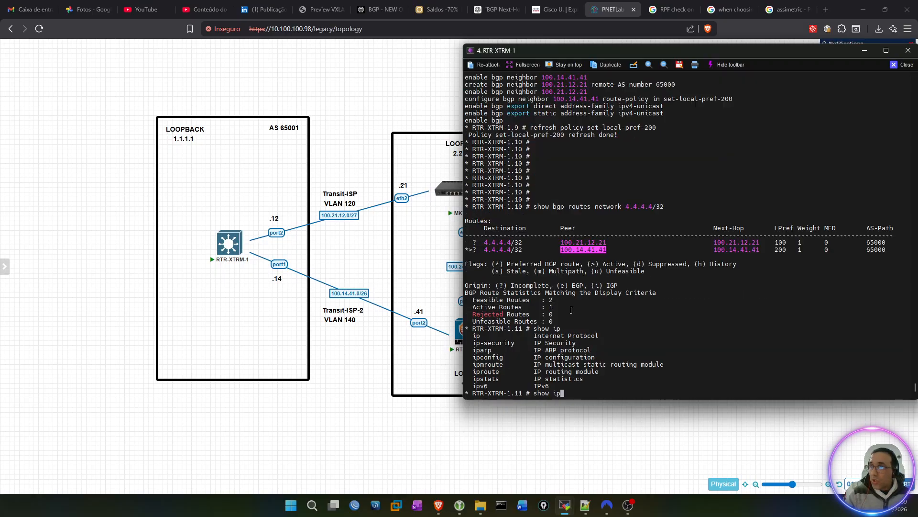
{"action": "type", "text": "route"}
{"action": "key", "text": "Return"}
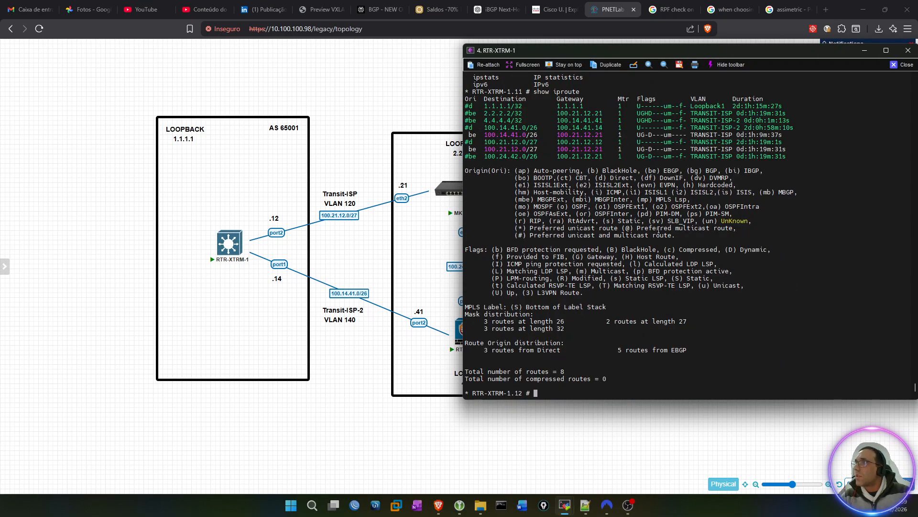
{"action": "scroll", "coordinate": [659, 230], "scroll_direction": "up", "scroll_amount": 2}
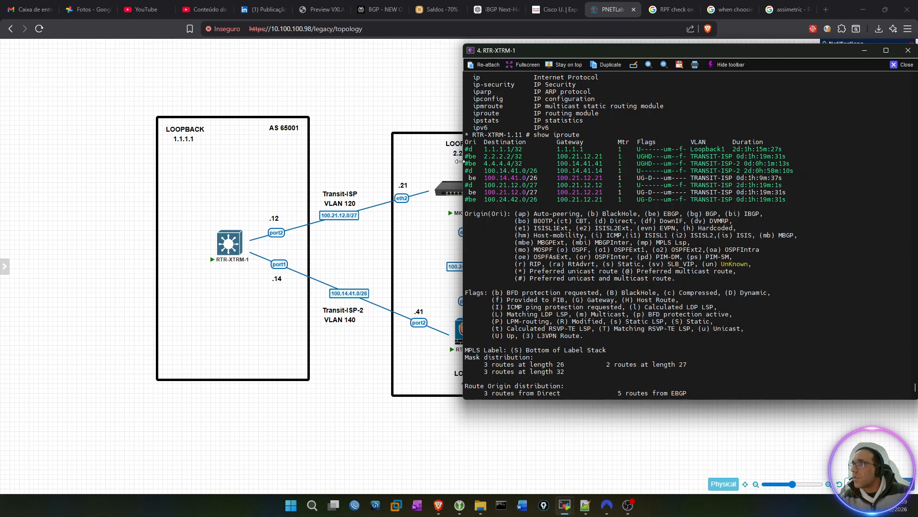
{"action": "left_click_drag", "start_coordinate": [483, 164], "coordinate": [603, 164]}
{"action": "left_click", "coordinate": [593, 231]}
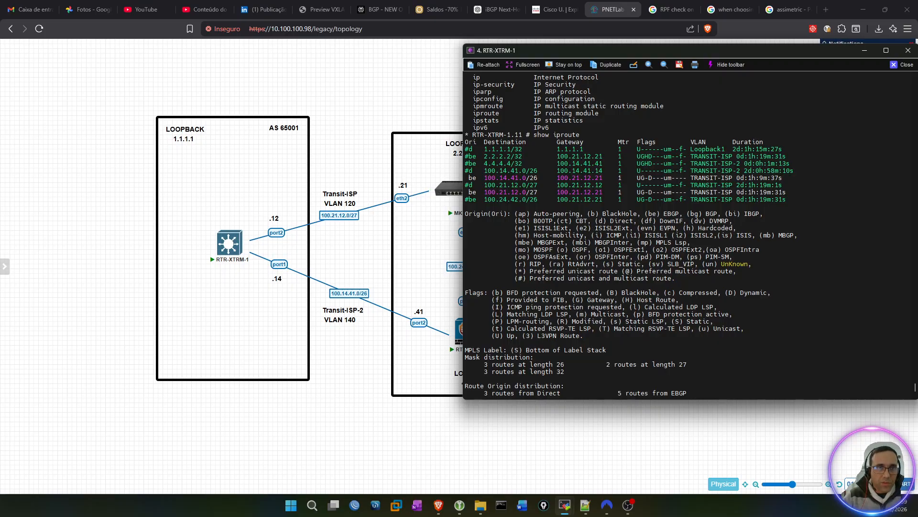
Step: Run a continuous ping in VR-Default on RTR-XTRM-1 to 4.4.4.4 from source 1.1.1.1
{"action": "key", "text": "alt+Tab"}
{"action": "left_click", "coordinate": [586, 262]}
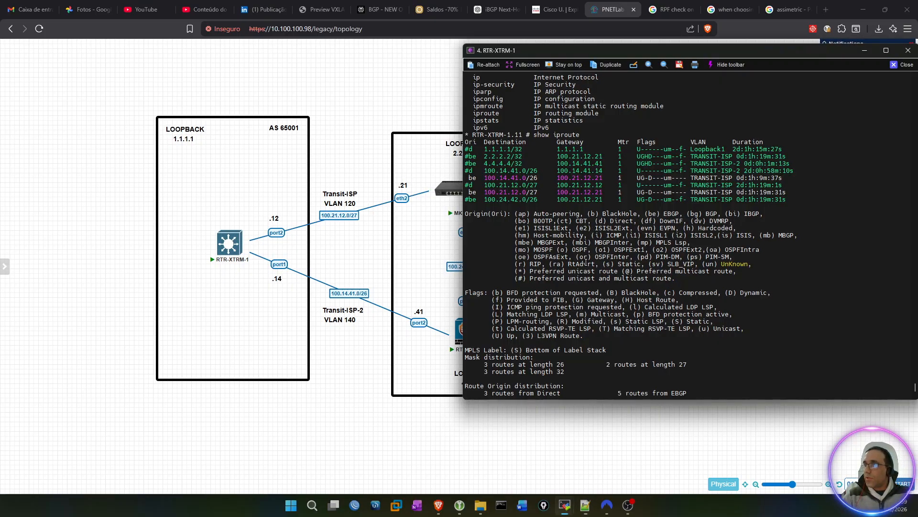
{"action": "key", "text": "Return"}
{"action": "key", "text": "Return"}
{"action": "key", "text": "Return"}
{"action": "key", "text": "Return"}
{"action": "key", "text": "Return"}
{"action": "type", "text": "ping vr-"}
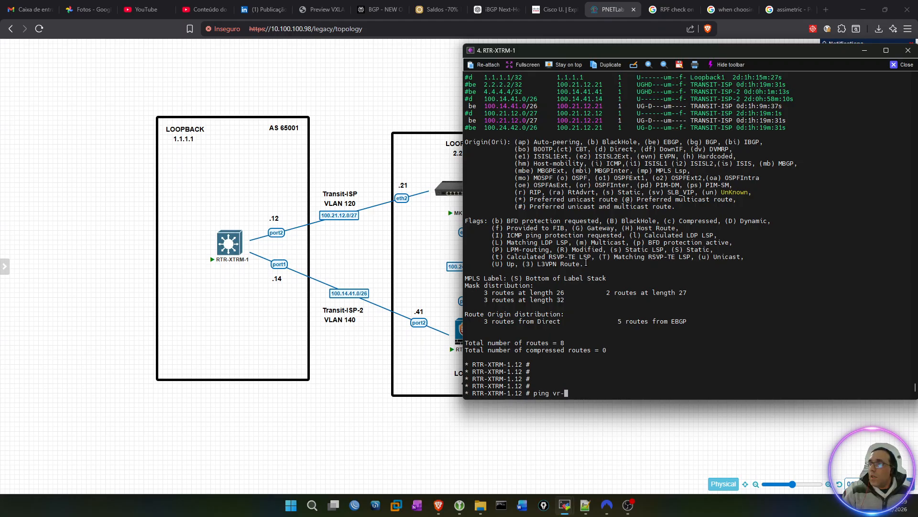
{"action": "type", "text": "VR-"}
{"action": "key", "text": "Tab"}
{"action": "type", "text": "continuous "}
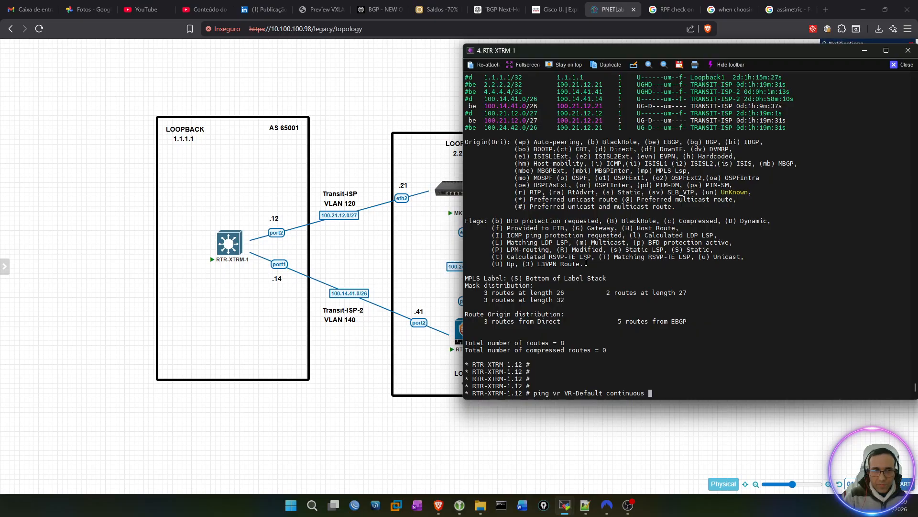
{"action": "type", "text": "4.4."}
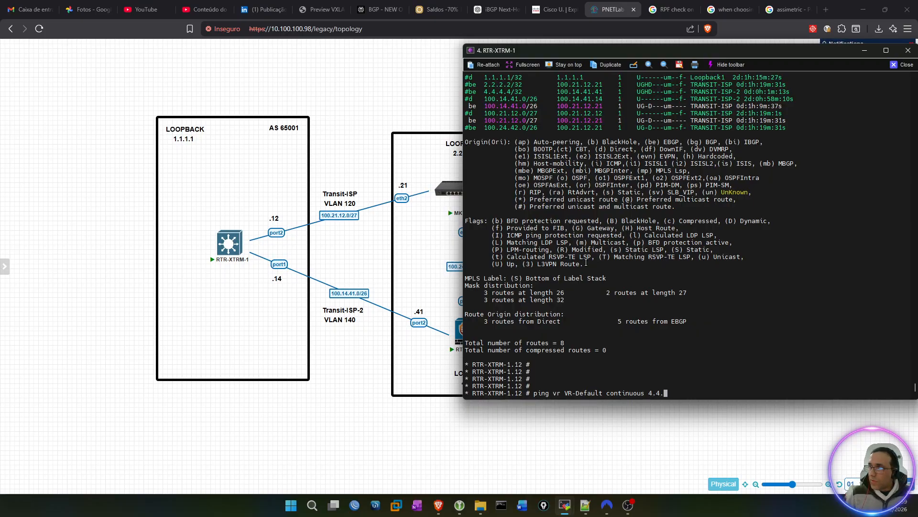
{"action": "type", "text": "4.4 fr"}
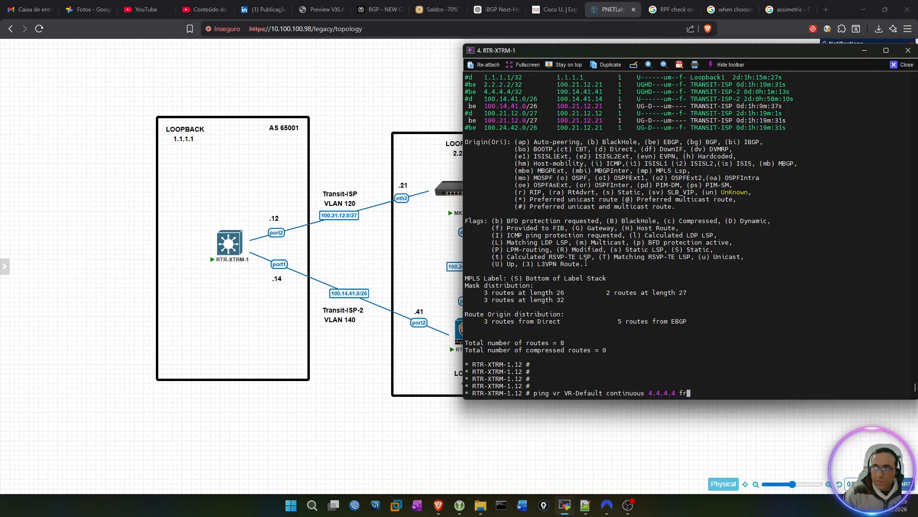
{"action": "type", "text": "om 1.1.1.1"}
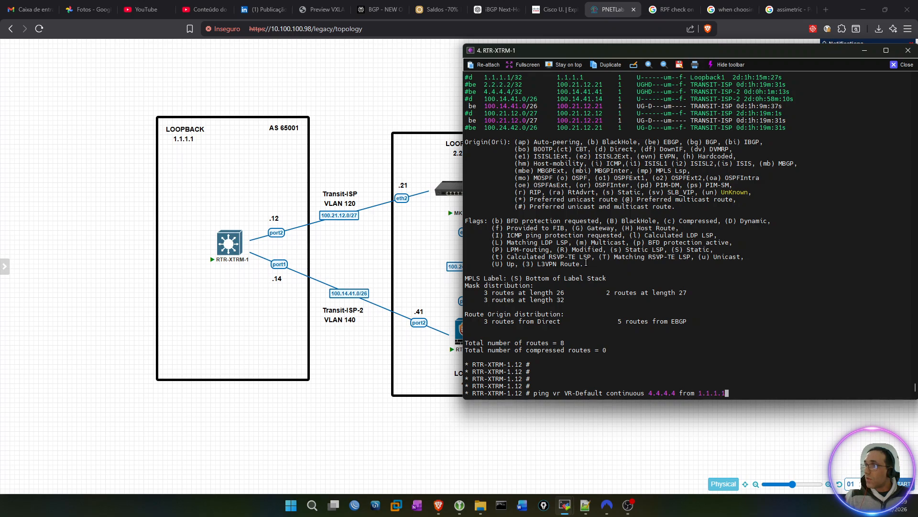
{"action": "key", "text": "Return"}
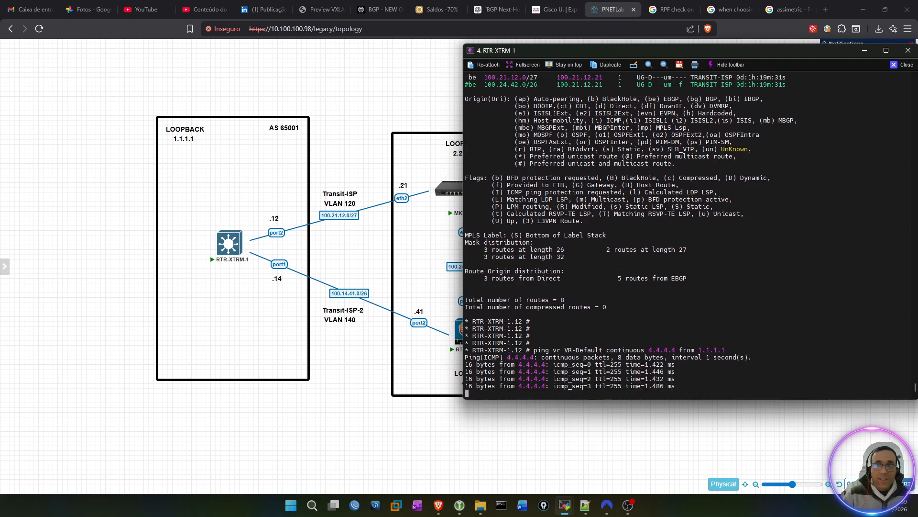
Step: Bring up the RTR-FTG-4 console and arrange it side by side with the RTR-XTRM-1 console
{"action": "left_click_drag", "start_coordinate": [779, 52], "coordinate": [386, 67]}
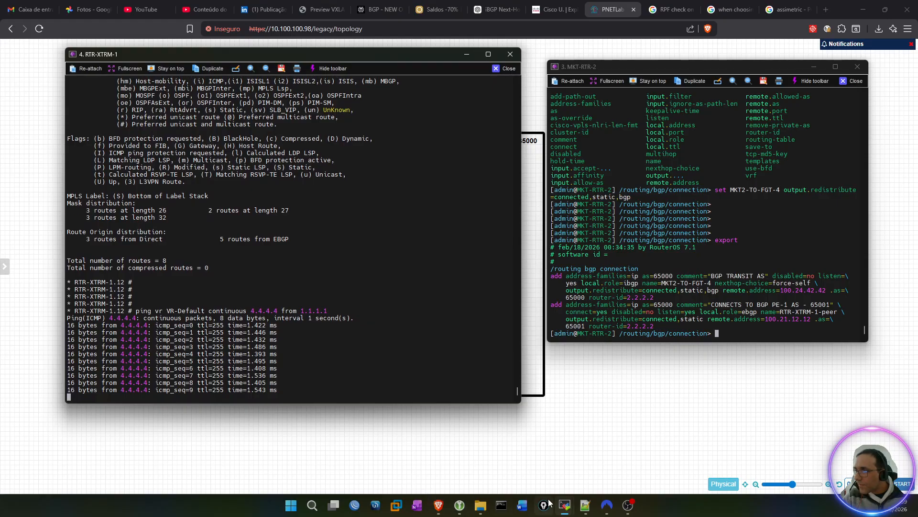
{"action": "mouse_move", "coordinate": [565, 505]}
{"action": "mouse_move", "coordinate": [486, 460]}
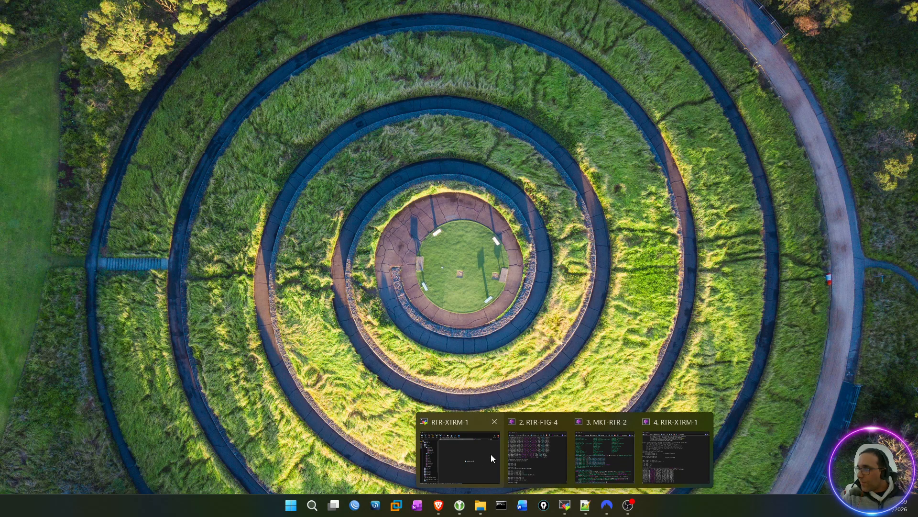
{"action": "left_click", "coordinate": [530, 447]}
{"action": "left_click_drag", "start_coordinate": [219, 50], "coordinate": [630, 73]}
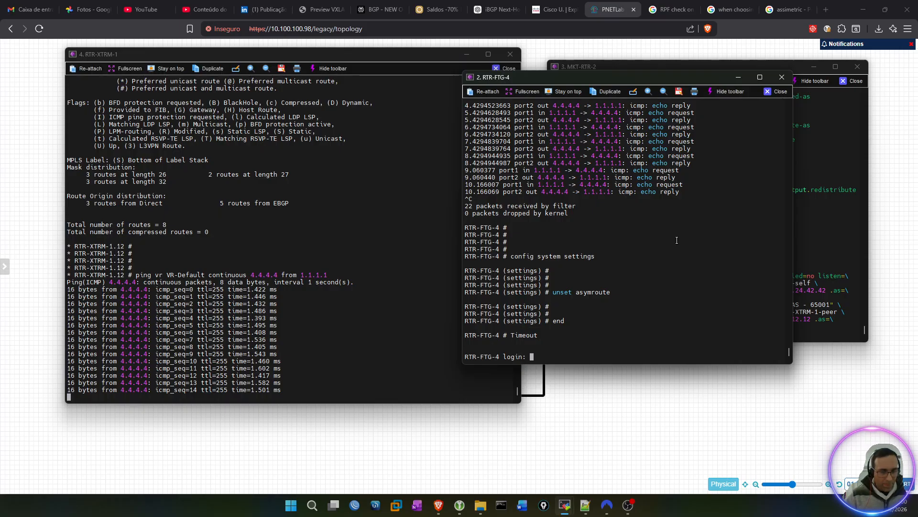
Step: Log in to RTR-FTG-4 as admin, completing the account password prompt
{"action": "type", "text": "admin"}
{"action": "key", "text": "Return"}
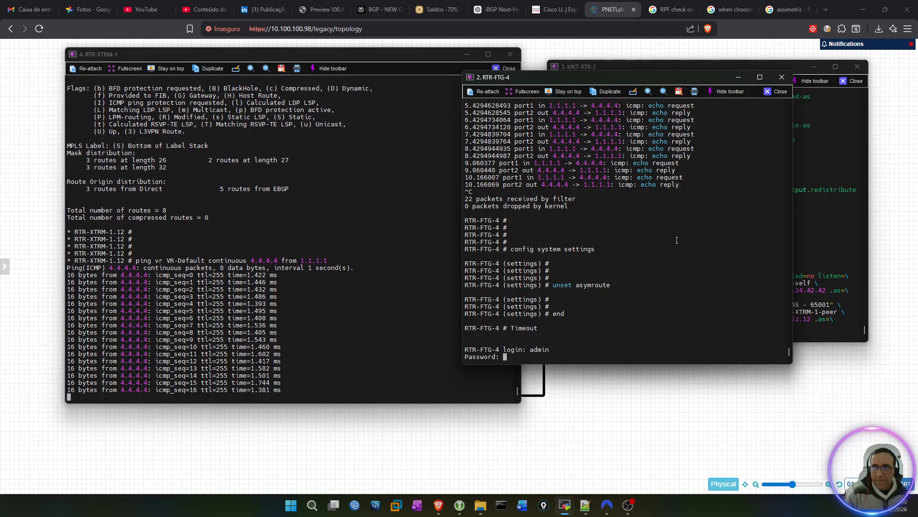
{"action": "key", "text": "Return"}
{"action": "key", "text": "Return"}
{"action": "key", "text": "Return"}
{"action": "key", "text": "Return"}
{"action": "key", "text": "Return"}
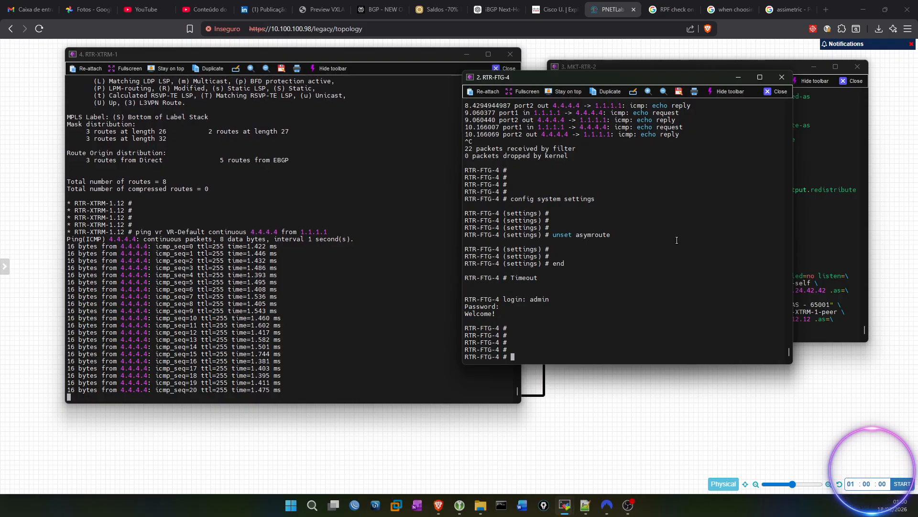
Step: Capture packets on all interfaces of RTR-FTG-4 with diagnose sniffer packet any "icmp and host 1.1.1.1", and stop the capture
{"action": "type", "text": "diagnose "}
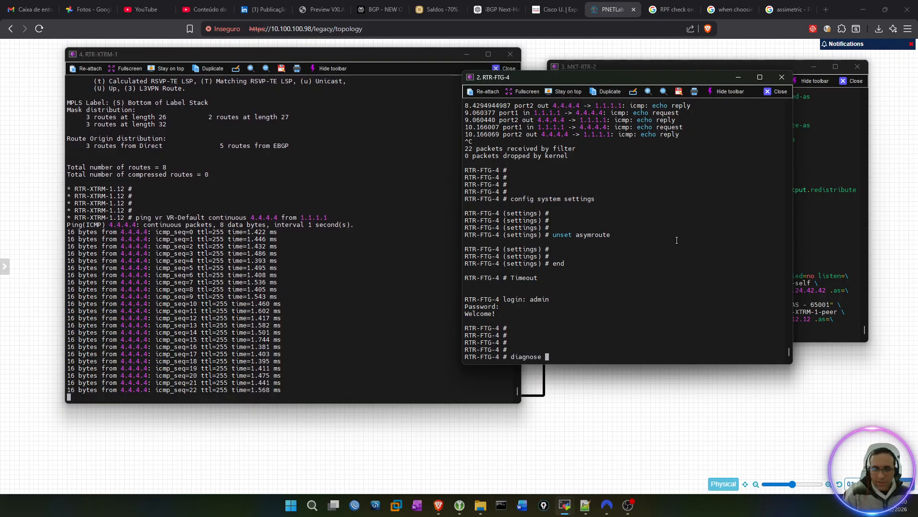
{"action": "type", "text": "sniffer p"}
{"action": "type", "text": "acke"}
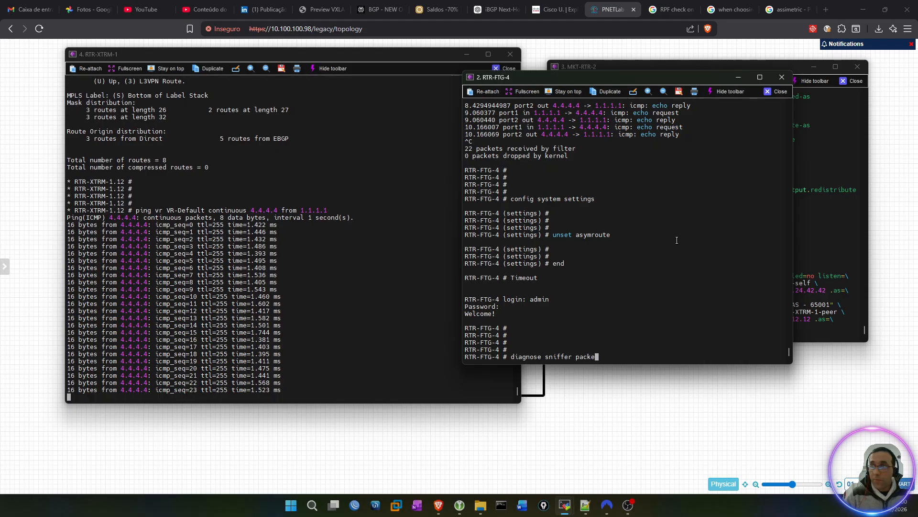
{"action": "type", "text": "t a"}
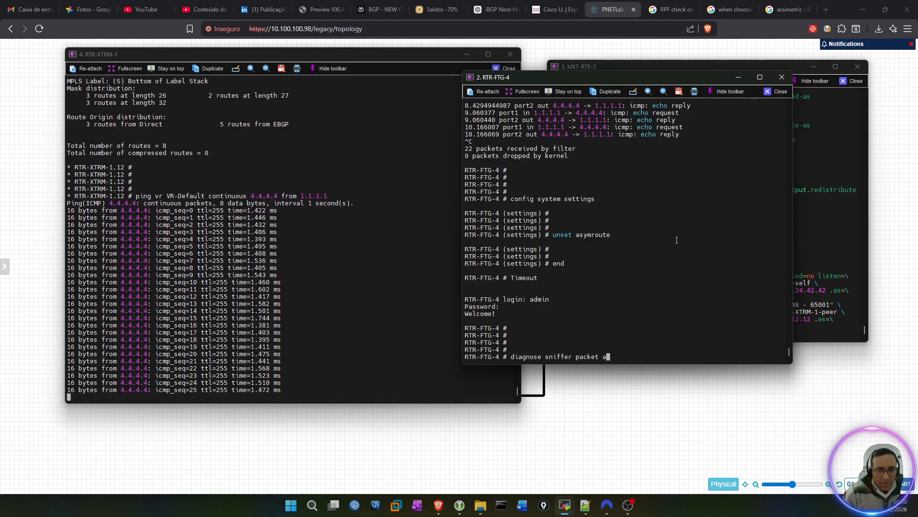
{"action": "type", "text": "ny \"icmp"}
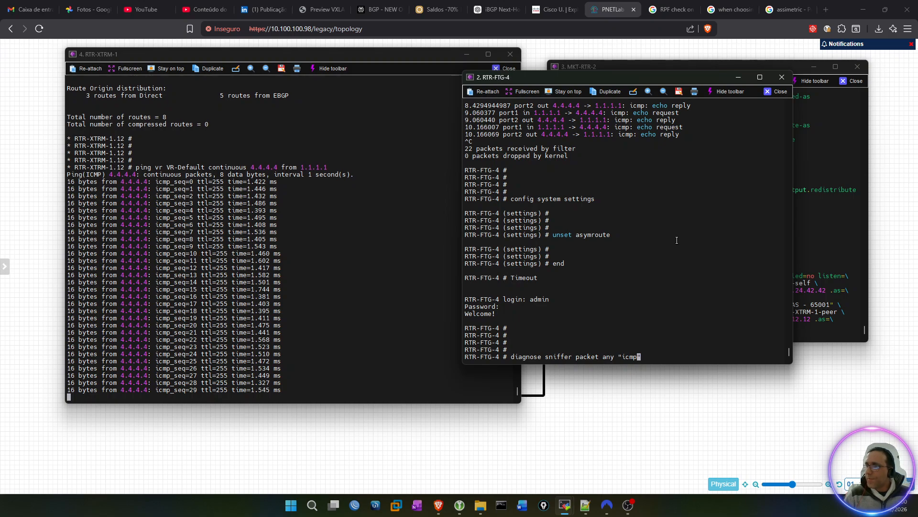
{"action": "type", "text": " and host 1.1.1.1"}
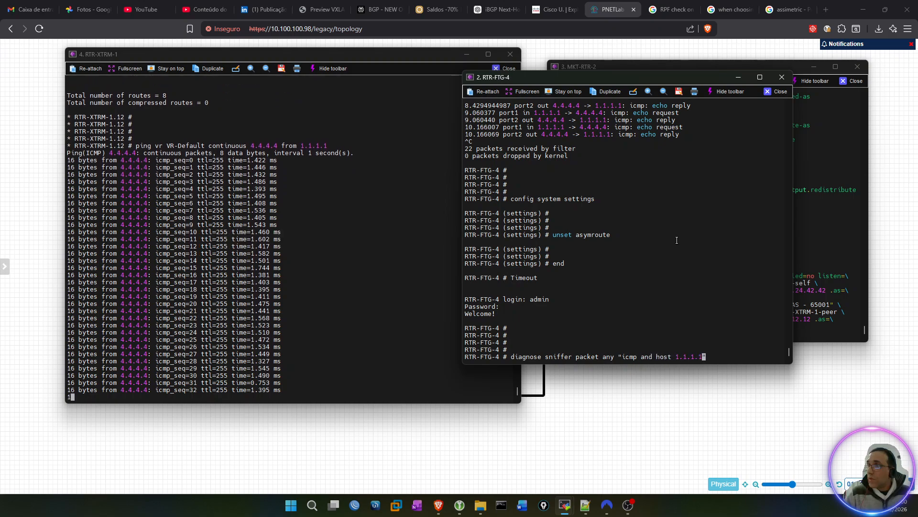
{"action": "type", "text": "\""}
{"action": "key", "text": "Return"}
{"action": "key", "text": "ctrl+c"}
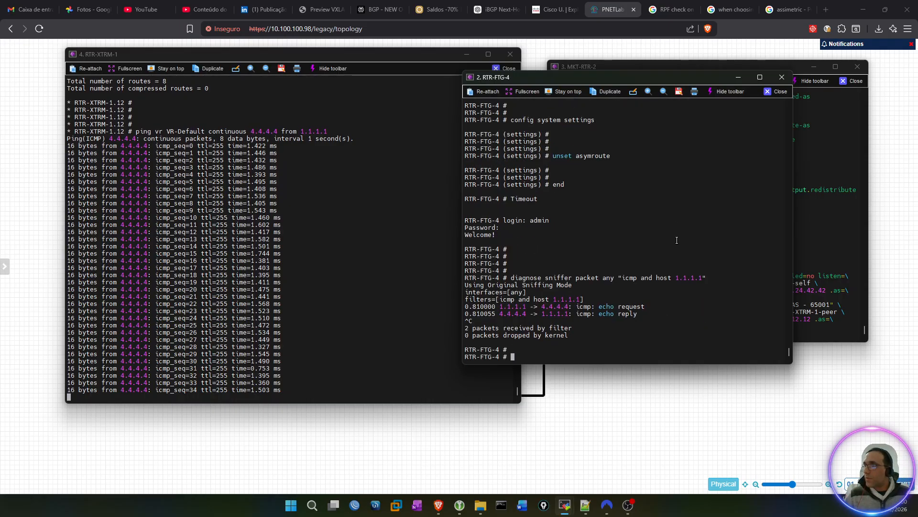
Step: Rerun the ICMP sniffer for host 1.1.1.1 on RTR-FTG-4 with verbosity level 4 to check the port of each packet
{"action": "key", "text": "Return"}
{"action": "key", "text": "Up"}
{"action": "type", "text": "4"}
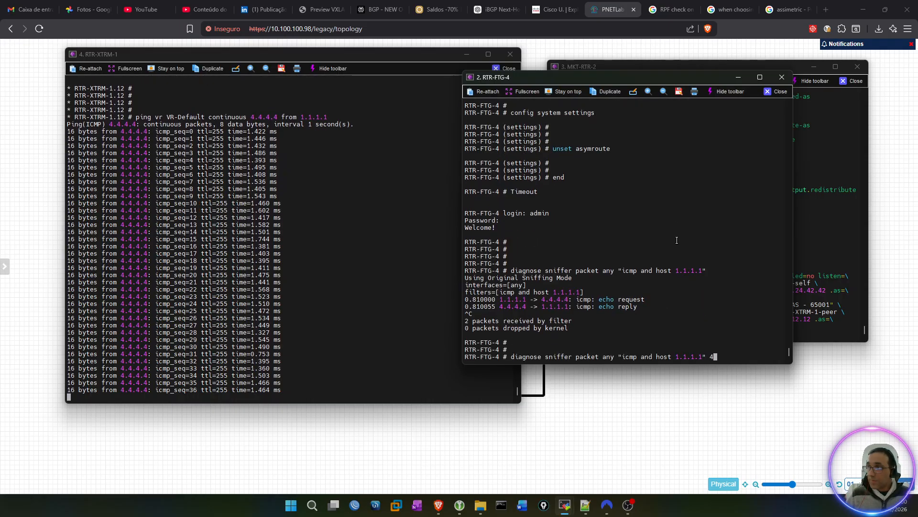
{"action": "key", "text": "Return"}
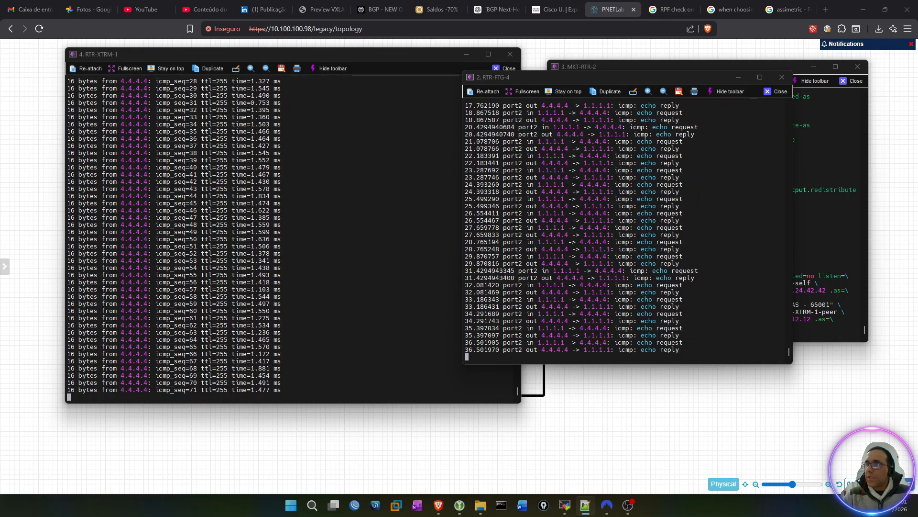
Step: Shrink the RTR-XTRM-1 console and move it clear of the topology links between the routers
{"action": "left_click", "coordinate": [371, 328]}
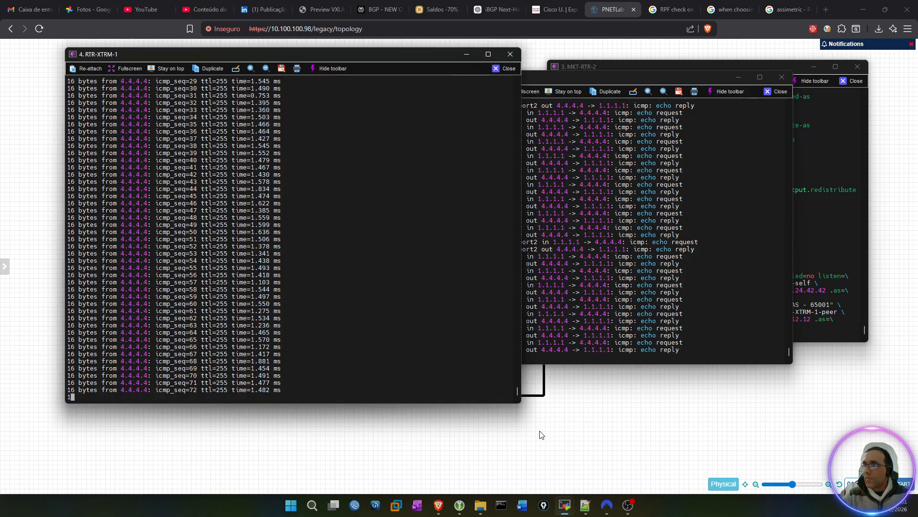
{"action": "left_click_drag", "start_coordinate": [521, 407], "coordinate": [330, 392]}
{"action": "left_click_drag", "start_coordinate": [222, 62], "coordinate": [187, 56]}
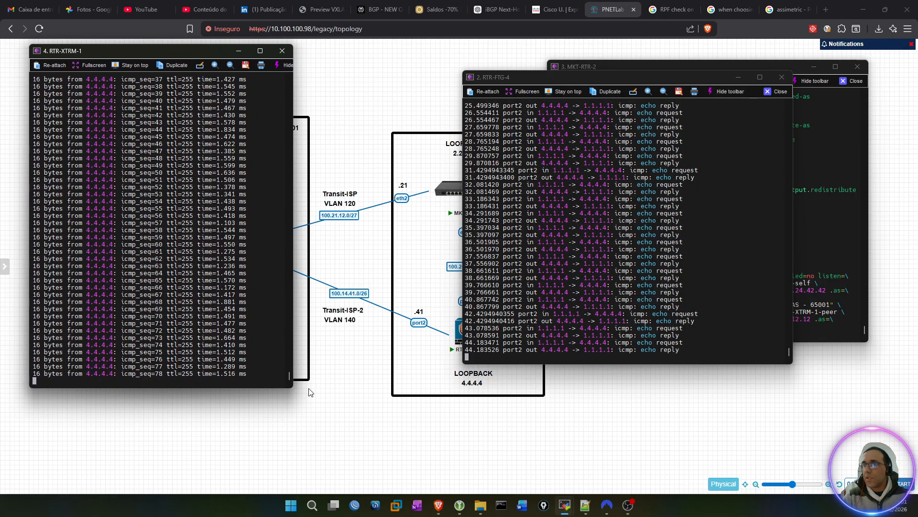
{"action": "left_click_drag", "start_coordinate": [292, 385], "coordinate": [302, 241]}
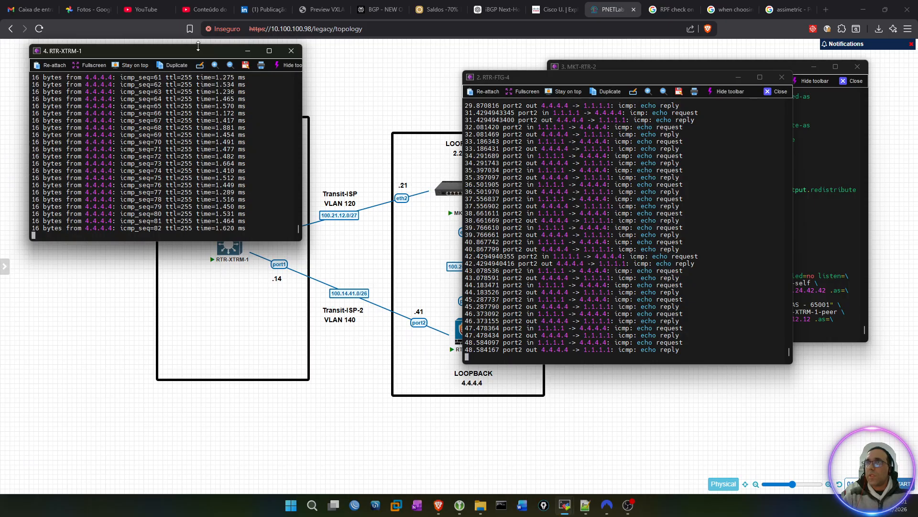
{"action": "mouse_move", "coordinate": [196, 52]}
{"action": "left_mouse_down"}
{"action": "mouse_move", "coordinate": [212, 261]}
{"action": "mouse_move", "coordinate": [228, 291]}
{"action": "mouse_move", "coordinate": [194, 70]}
{"action": "mouse_move", "coordinate": [179, 34]}
{"action": "mouse_move", "coordinate": [180, 49]}
{"action": "left_mouse_up"}
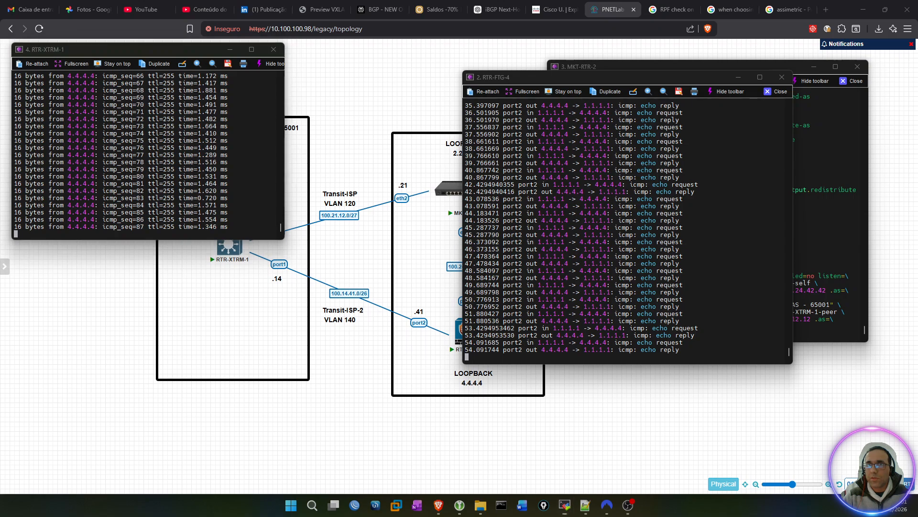
Step: Bring back the on-screen drawing overlay and erase the old annotations from the topology
{"action": "key", "text": "ctrl+shift+1"}
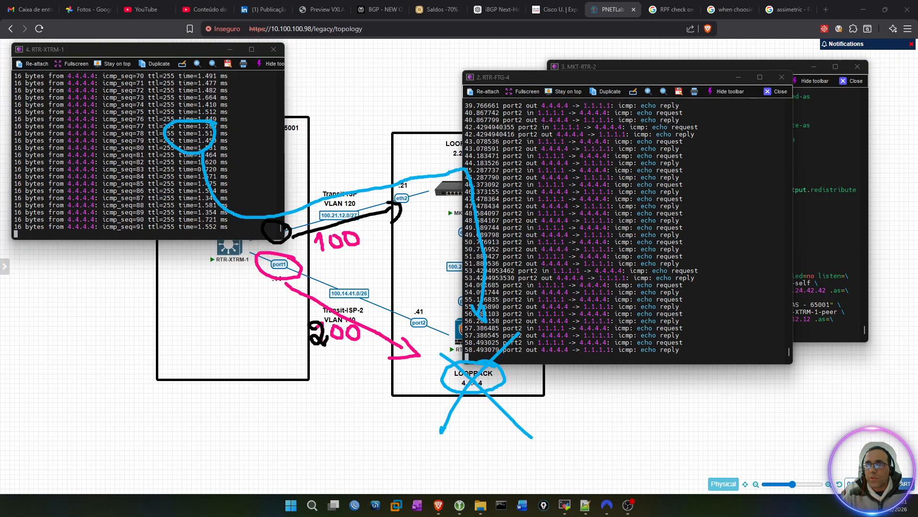
{"action": "mouse_move", "coordinate": [471, 191]}
{"action": "left_mouse_down"}
{"action": "mouse_move", "coordinate": [387, 383]}
{"action": "mouse_move", "coordinate": [421, 364]}
{"action": "mouse_move", "coordinate": [335, 225]}
{"action": "mouse_move", "coordinate": [330, 264]}
{"action": "mouse_move", "coordinate": [350, 352]}
{"action": "mouse_move", "coordinate": [340, 252]}
{"action": "left_mouse_up"}
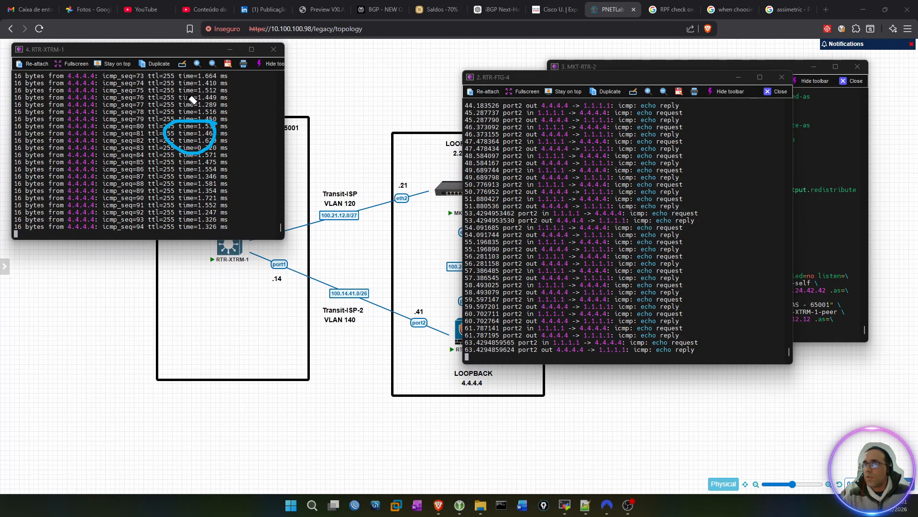
{"action": "left_click_drag", "start_coordinate": [170, 124], "coordinate": [212, 149]}
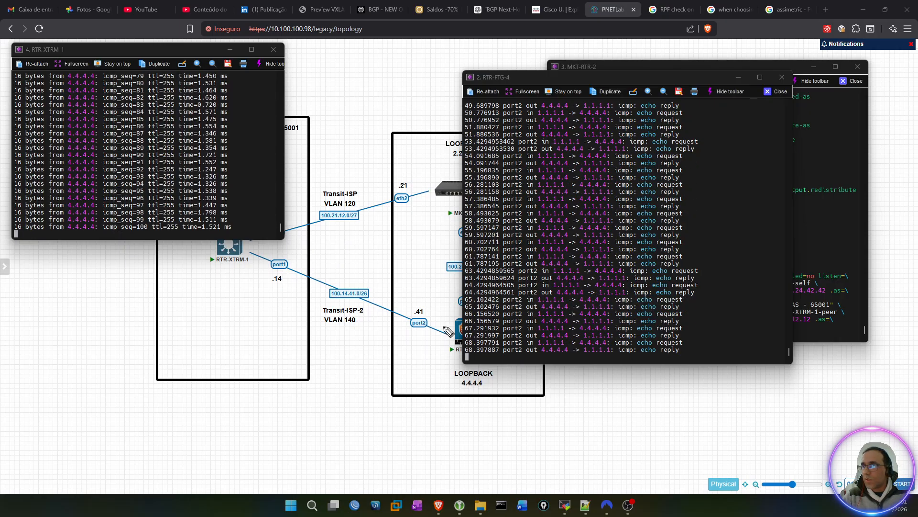
Step: Circle and cross out RTR-FTG-4's port2, draw the failover and return paths through MKT-RTR-2, and leave the drawing overlay
{"action": "mouse_move", "coordinate": [419, 300]}
{"action": "left_mouse_down"}
{"action": "mouse_move", "coordinate": [427, 337]}
{"action": "mouse_move", "coordinate": [420, 300]}
{"action": "left_mouse_up"}
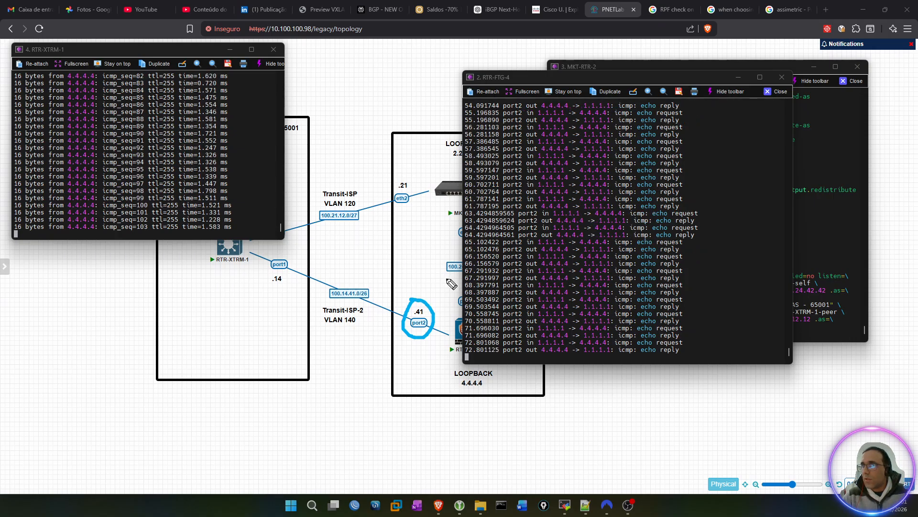
{"action": "left_click_drag", "start_coordinate": [441, 284], "coordinate": [382, 364]}
{"action": "left_click_drag", "start_coordinate": [396, 283], "coordinate": [447, 362]}
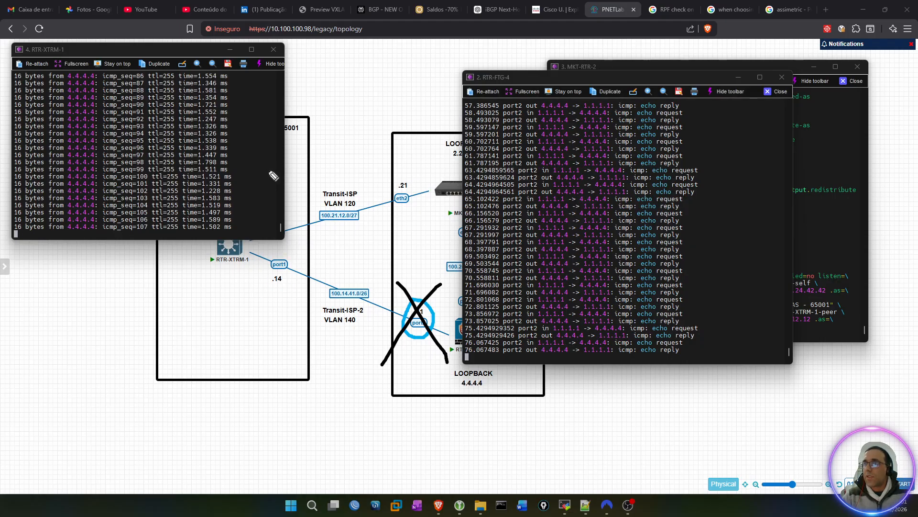
{"action": "mouse_move", "coordinate": [214, 273]}
{"action": "left_mouse_down"}
{"action": "mouse_move", "coordinate": [437, 201]}
{"action": "mouse_move", "coordinate": [452, 230]}
{"action": "mouse_move", "coordinate": [462, 336]}
{"action": "mouse_move", "coordinate": [446, 317]}
{"action": "mouse_move", "coordinate": [461, 348]}
{"action": "left_mouse_up"}
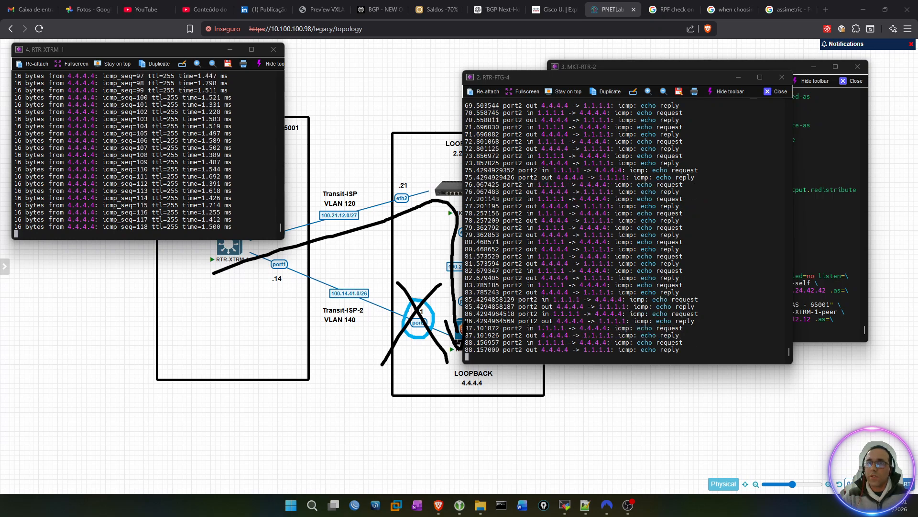
{"action": "mouse_move", "coordinate": [450, 360]}
{"action": "left_mouse_down"}
{"action": "mouse_move", "coordinate": [439, 300]}
{"action": "mouse_move", "coordinate": [383, 231]}
{"action": "mouse_move", "coordinate": [285, 270]}
{"action": "mouse_move", "coordinate": [273, 264]}
{"action": "mouse_move", "coordinate": [277, 280]}
{"action": "mouse_move", "coordinate": [290, 283]}
{"action": "left_mouse_up"}
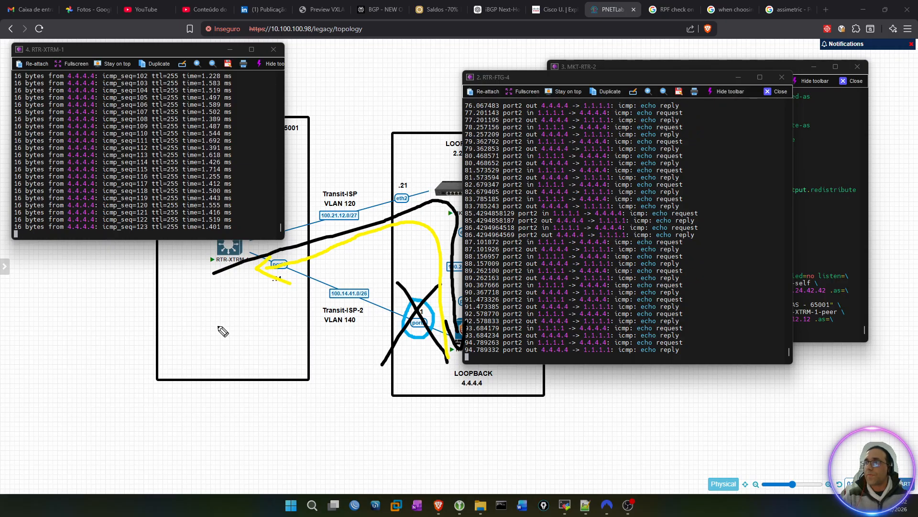
{"action": "key", "text": "Escape"}
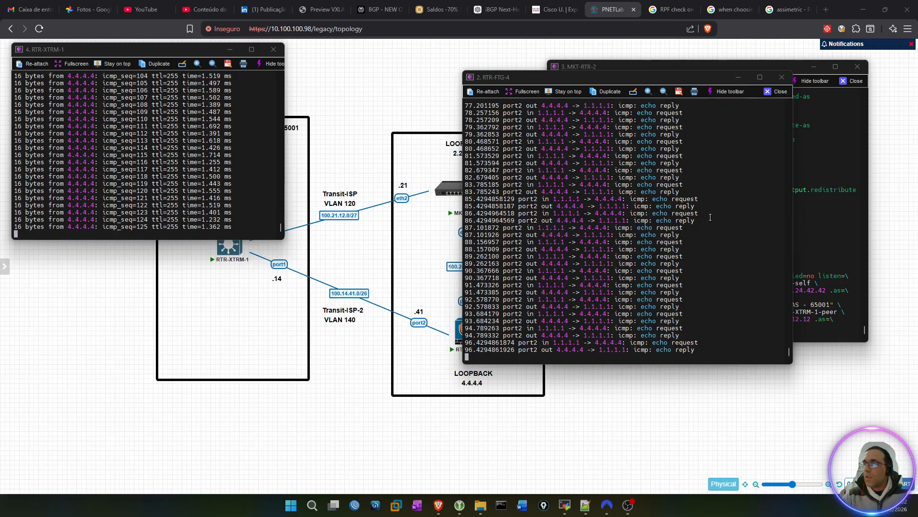
Step: Stop the running packet sniffer on RTR-FTG-4 and return to the command prompt
{"action": "key", "text": "ctrl+c"}
{"action": "key", "text": "Return"}
{"action": "key", "text": "Return"}
{"action": "key", "text": "Return"}
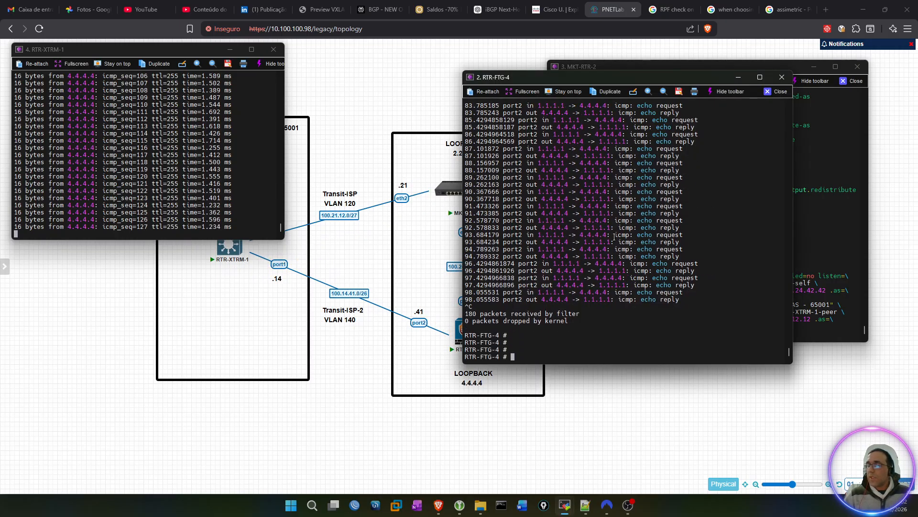
Step: Enter config system interface on RTR-FTG-4 and open port2 for editing
{"action": "type", "text": "config system "}
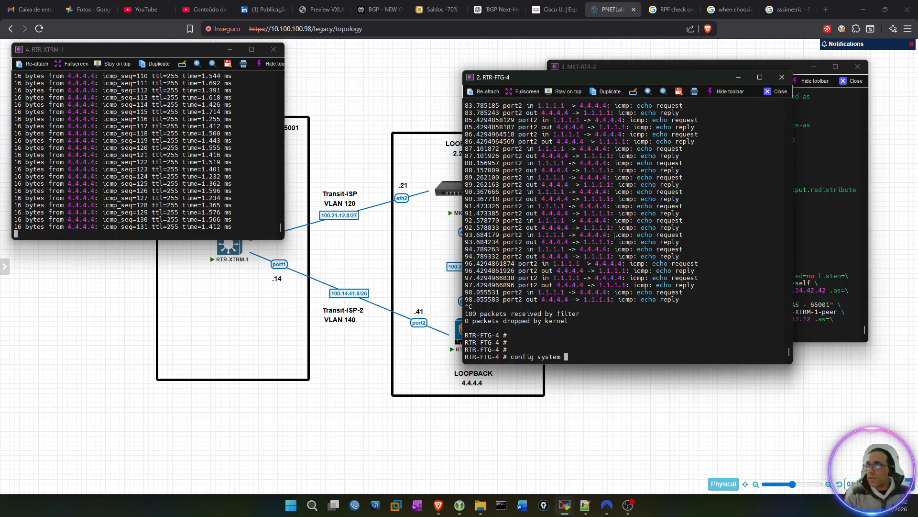
{"action": "type", "text": "interface"}
{"action": "key", "text": "Return"}
{"action": "key", "text": "Return"}
{"action": "key", "text": "Return"}
{"action": "key", "text": "Return"}
{"action": "type", "text": "edit port1"}
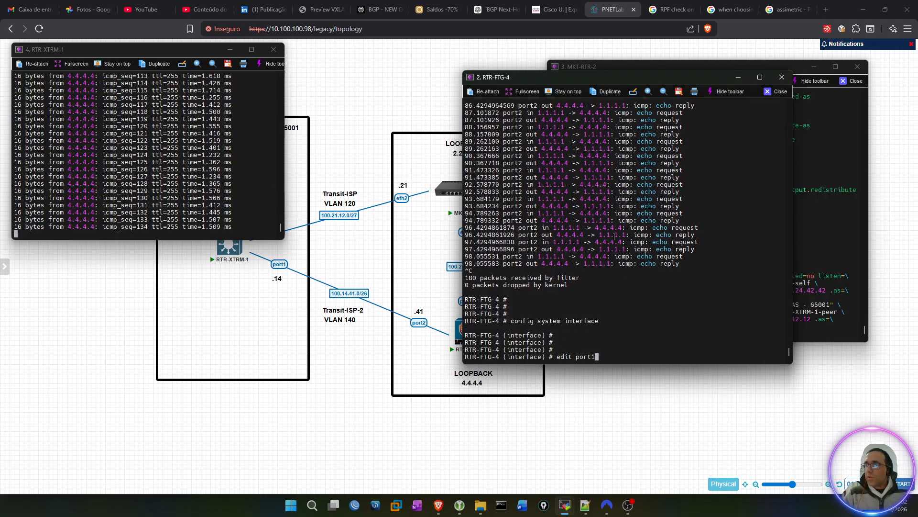
{"action": "key", "text": "BackSpace"}
{"action": "type", "text": "2"}
{"action": "key", "text": "Return"}
Step: Set the status of port2 to down, commit it with next, and leave the interface configuration with end
{"action": "type", "text": "set "}
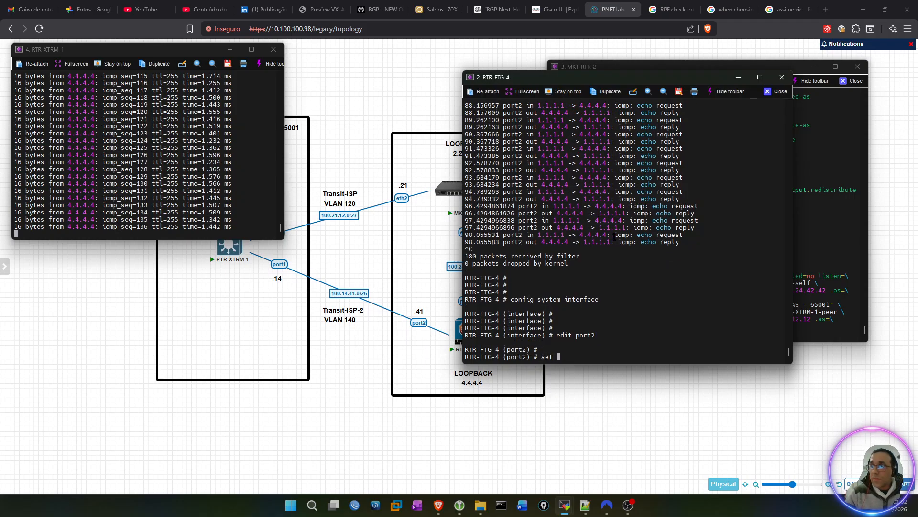
{"action": "type", "text": "status "}
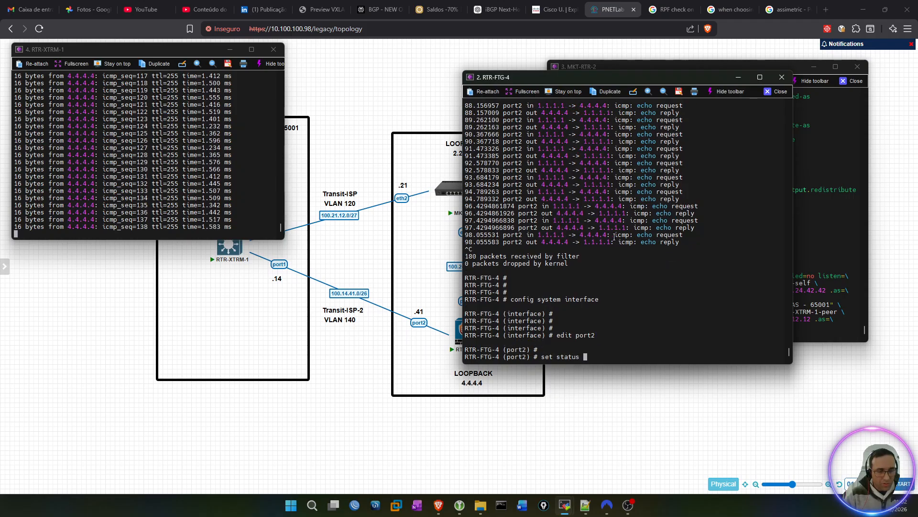
{"action": "type", "text": "d"}
{"action": "type", "text": "down"}
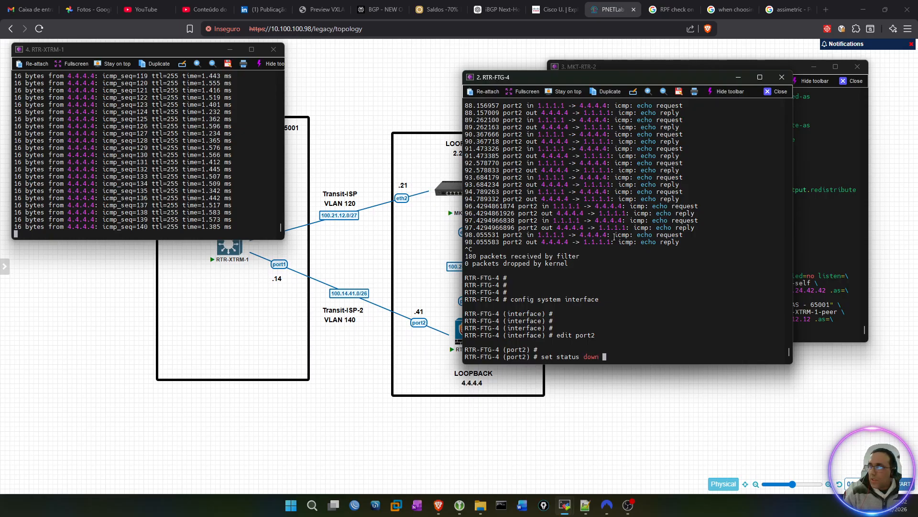
{"action": "key", "text": "Return"}
{"action": "key", "text": "Return"}
{"action": "key", "text": "Return"}
{"action": "key", "text": "Return"}
{"action": "type", "text": "next"}
{"action": "key", "text": "Return"}
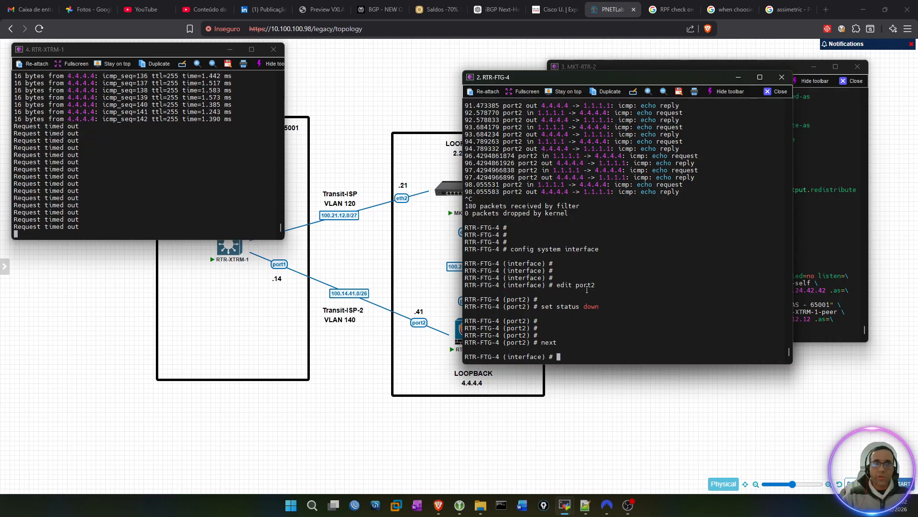
{"action": "type", "text": "end"}
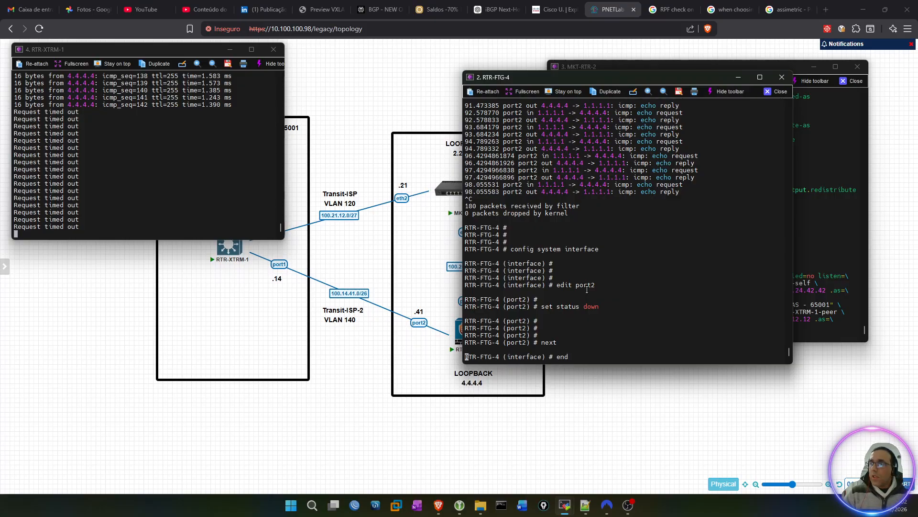
{"action": "key", "text": "Return"}
{"action": "key", "text": "Return"}
{"action": "key", "text": "Return"}
{"action": "key", "text": "Return"}
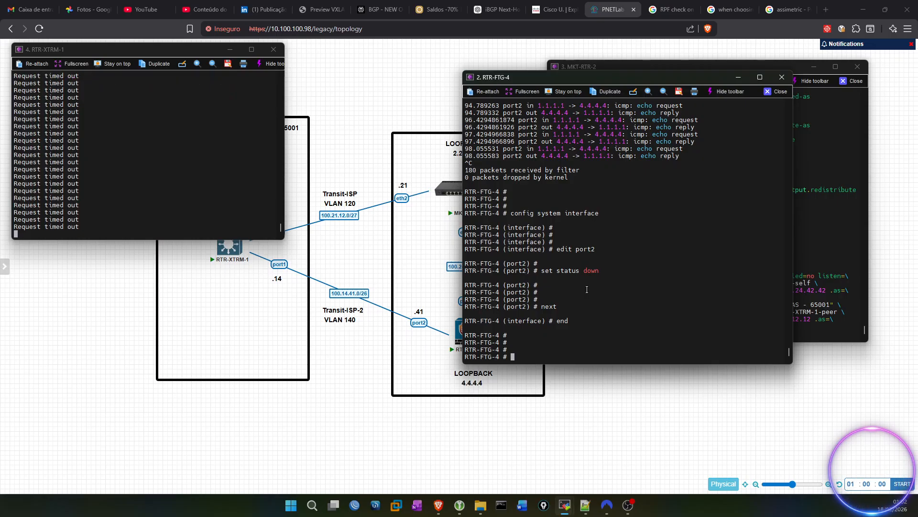
Step: Show the full routing table of RTR-FTG-4 with get router info routing-table all and check the 1.1.1.1/32 route's distance
{"action": "type", "text": "get "}
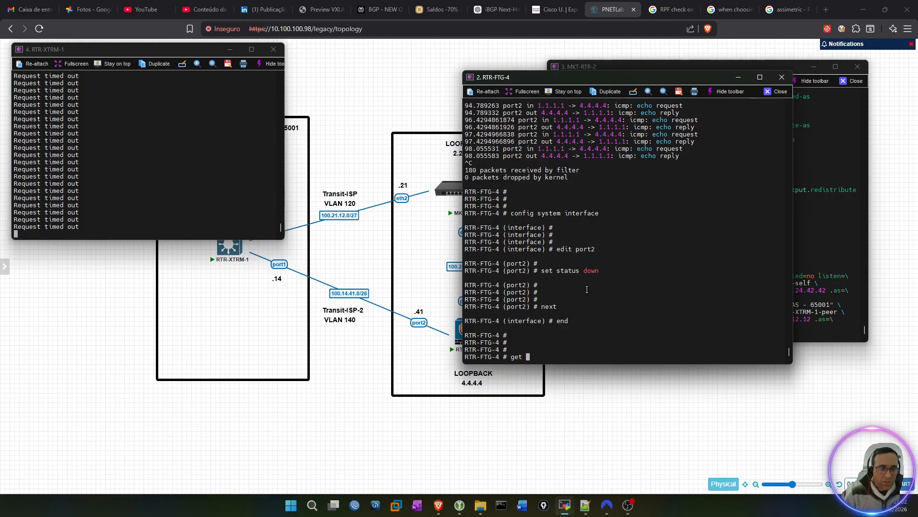
{"action": "type", "text": "router"}
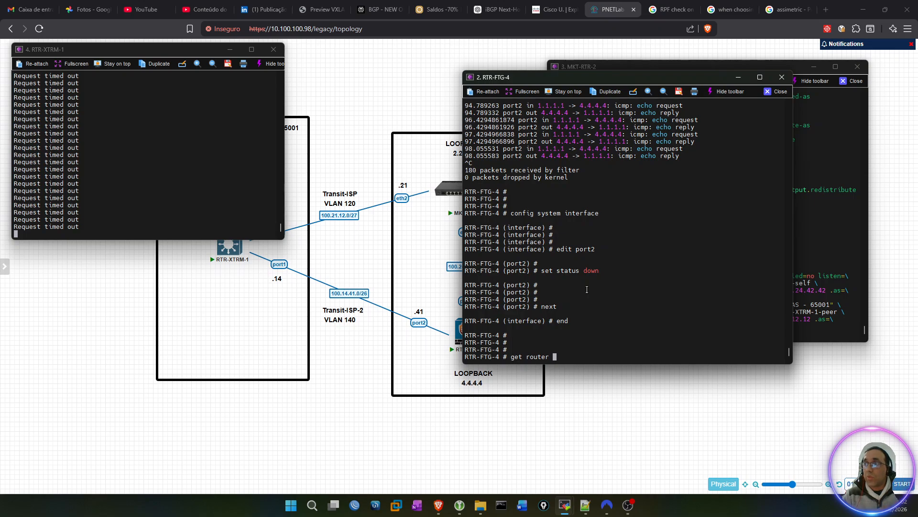
{"action": "type", "text": "inf"}
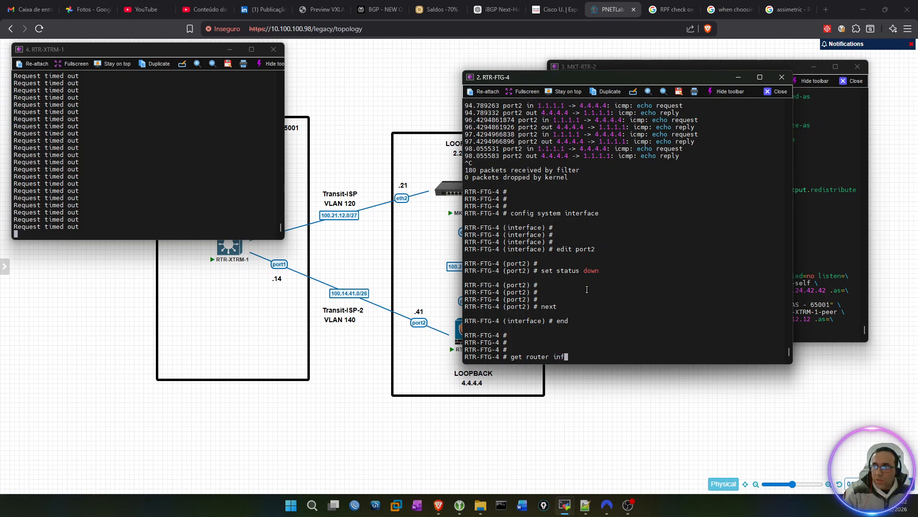
{"action": "type", "text": "o routing-table all"}
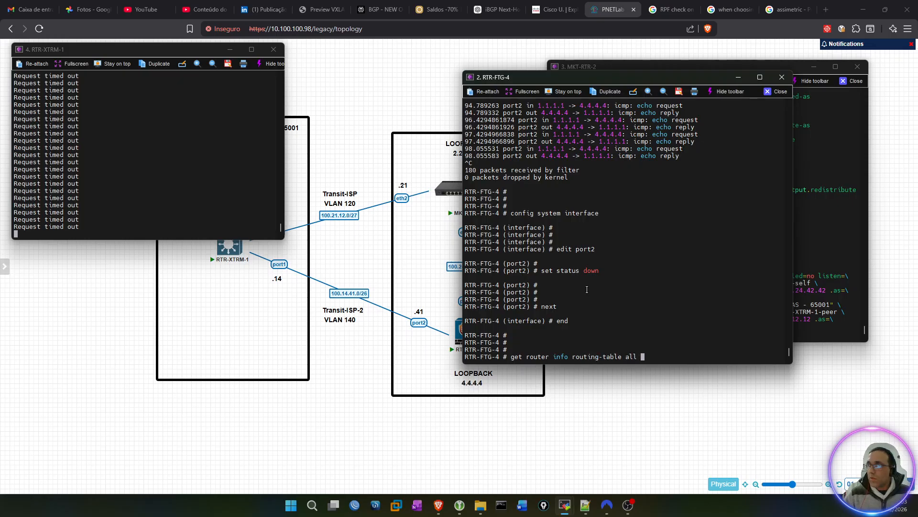
{"action": "key", "text": "Return"}
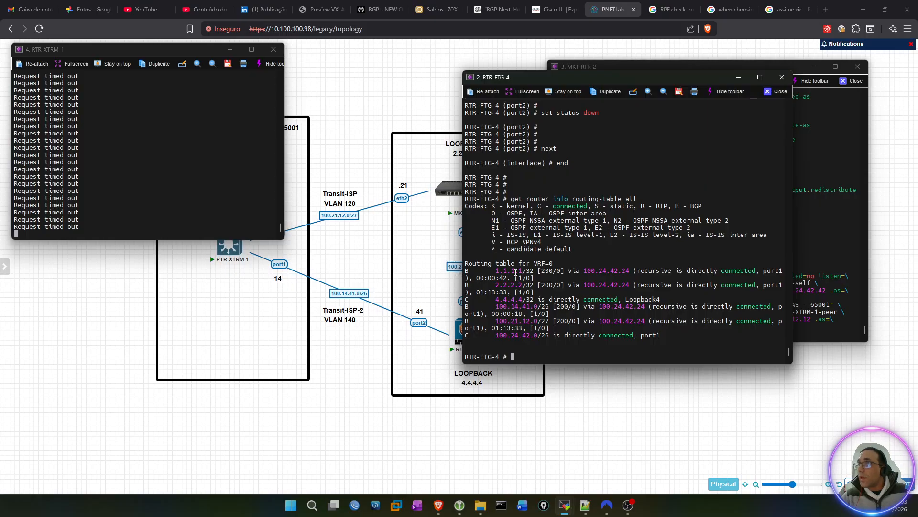
{"action": "double_click", "coordinate": [548, 271]}
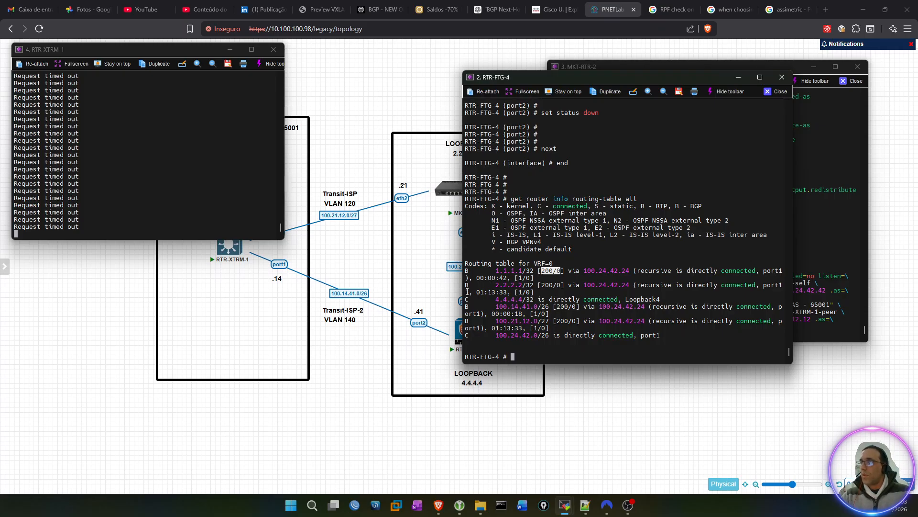
Step: Move the RTR-FTG-4 console clear of the topology diagram and examine the path from RTR-FTG-4 through MKT-RTR-2
{"action": "left_click_drag", "start_coordinate": [513, 82], "coordinate": [560, 67]}
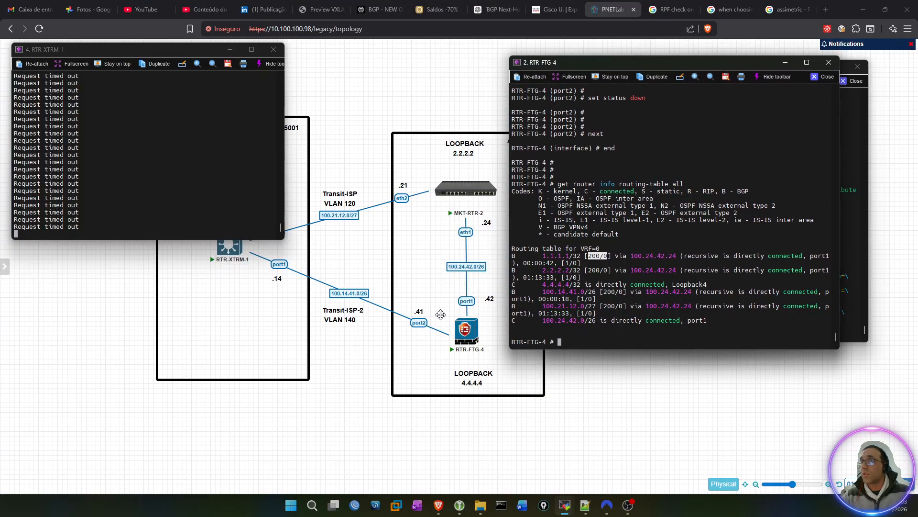
{"action": "mouse_move", "coordinate": [463, 329]}
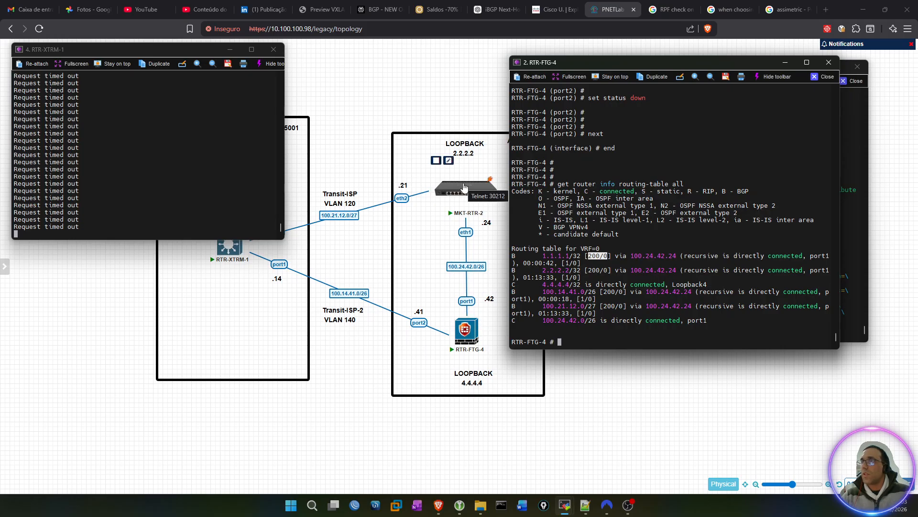
{"action": "mouse_move", "coordinate": [464, 191]}
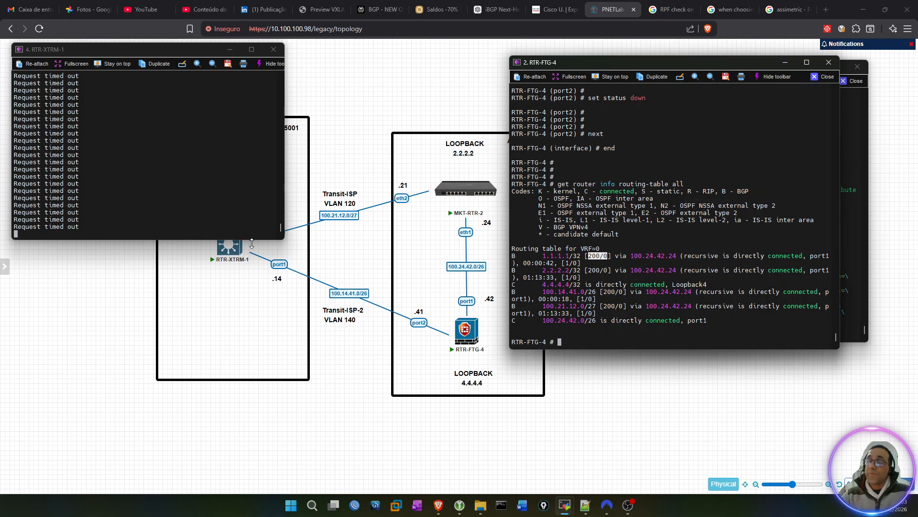
Step: Set the ping source address on RTR-FTG-4 to 4.4.4.4 with execute ping-options source
{"action": "left_click", "coordinate": [619, 335]}
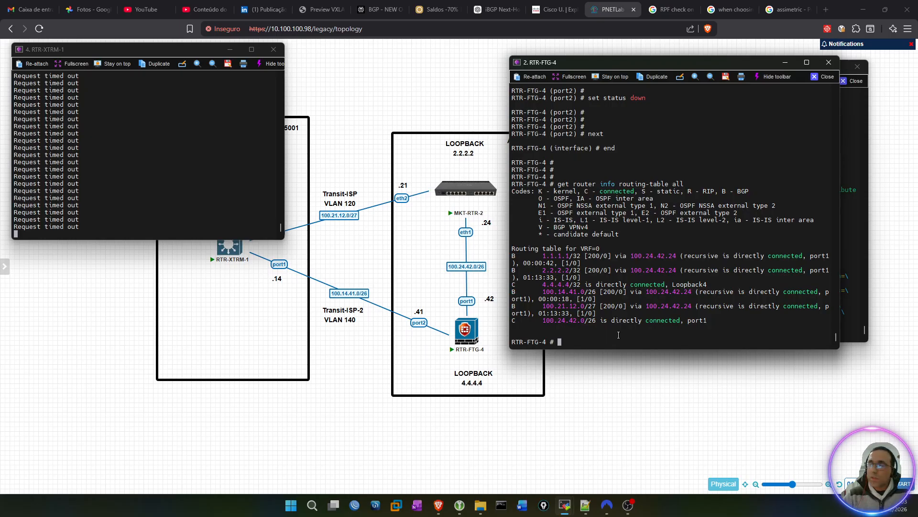
{"action": "type", "text": "xex"}
{"action": "key", "text": "BackSpace"}
{"action": "key", "text": "BackSpace"}
{"action": "key", "text": "BackSpace"}
{"action": "type", "text": "exe"}
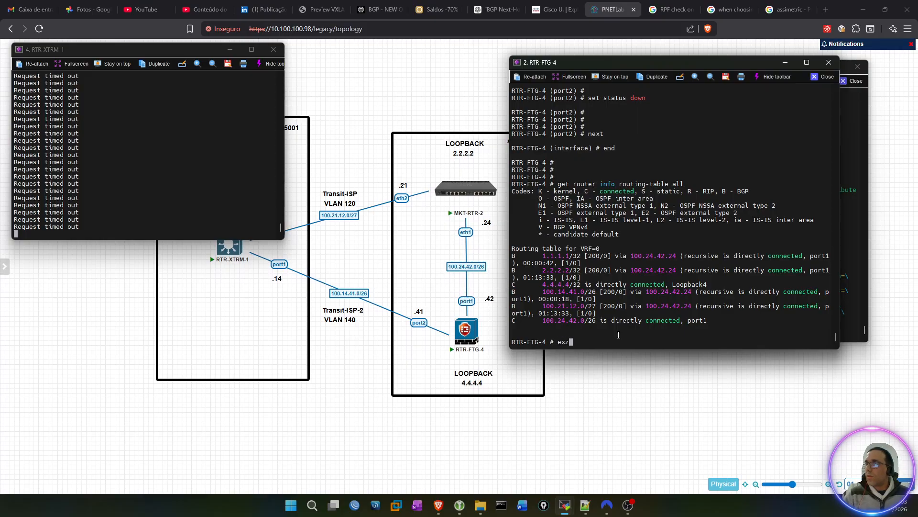
{"action": "key", "text": "Tab"}
{"action": "type", "text": "ping"}
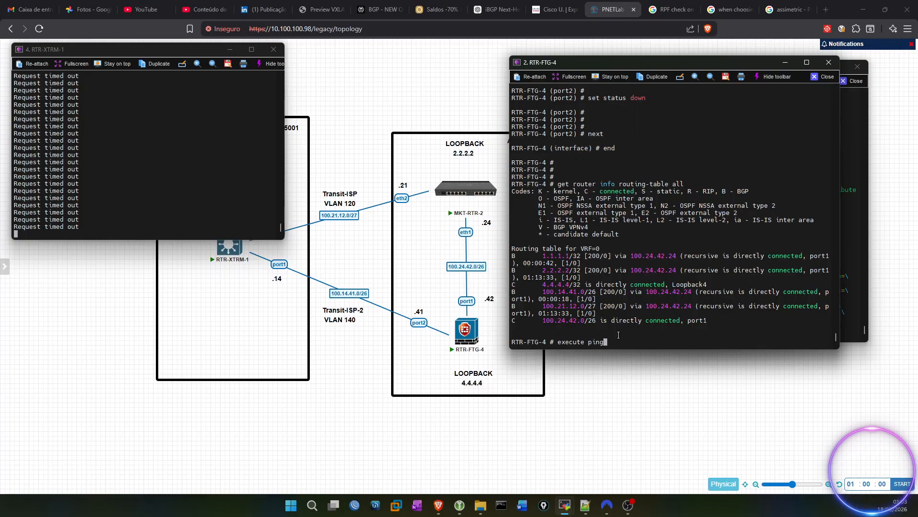
{"action": "type", "text": "-op"}
{"action": "key", "text": "Tab"}
{"action": "type", "text": "source 4.4.4.4"}
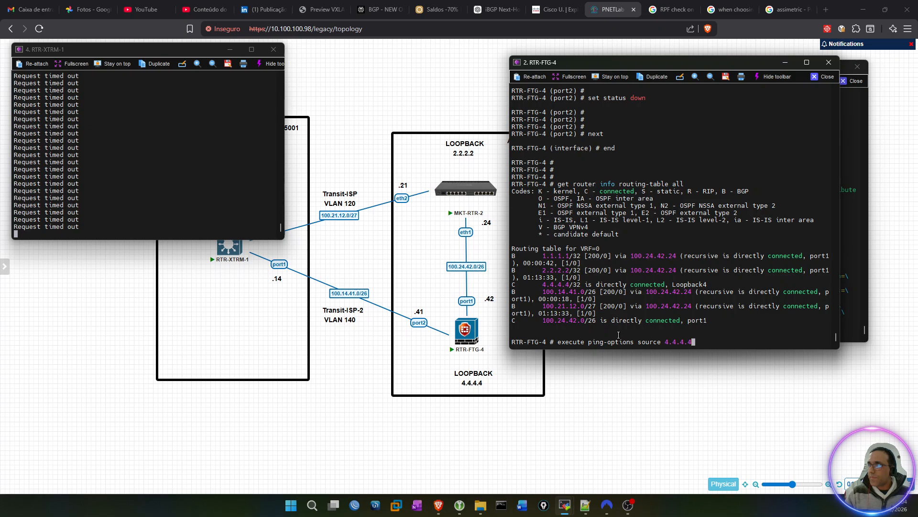
{"action": "key", "text": "question"}
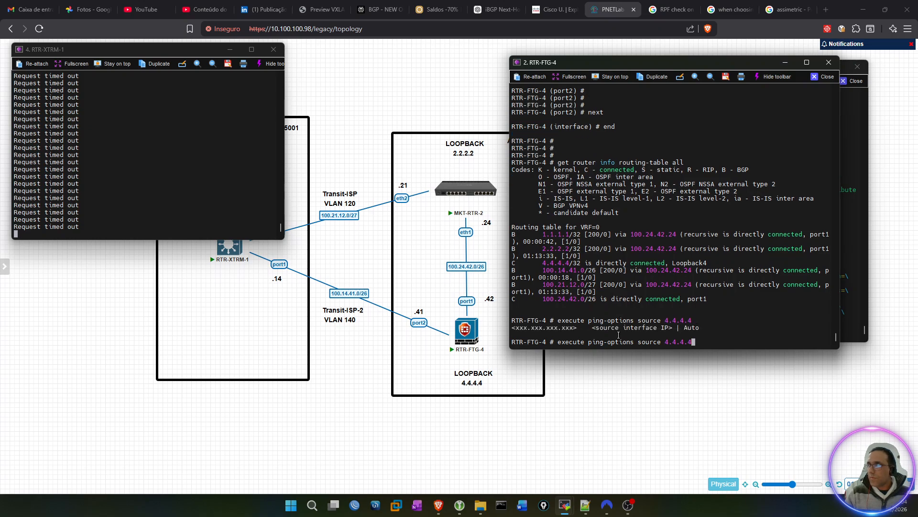
{"action": "key", "text": "Return"}
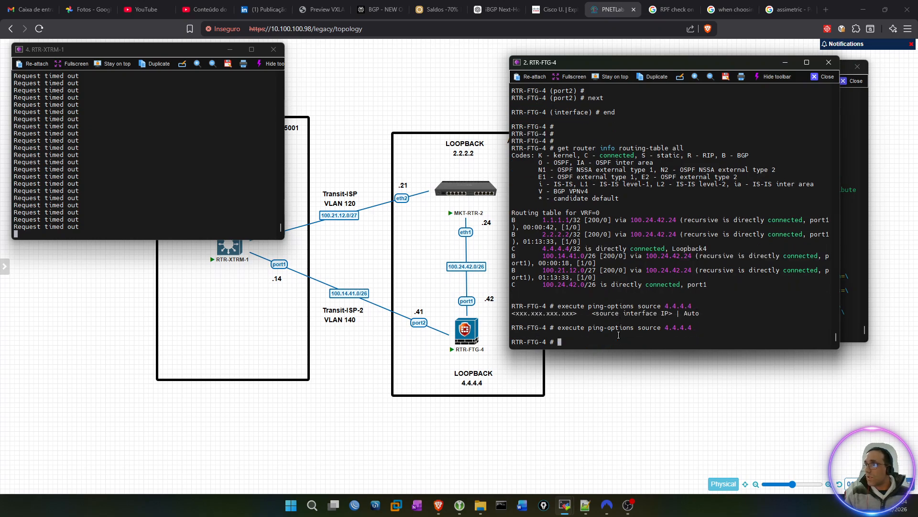
Step: Ping 1.1.1.1 from RTR-FTG-4 using the 4.4.4.4 source address
{"action": "type", "text": "execute ping 1.1.1.1"}
{"action": "key", "text": "Return"}
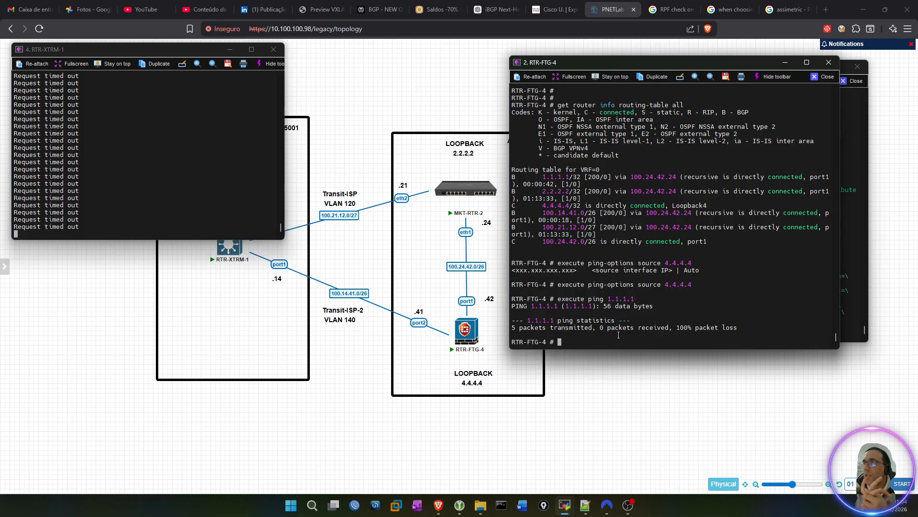
Step: Reset the ping options on RTR-FTG-4 to their defaults with execute ping-options reset
{"action": "type", "text": "execute "}
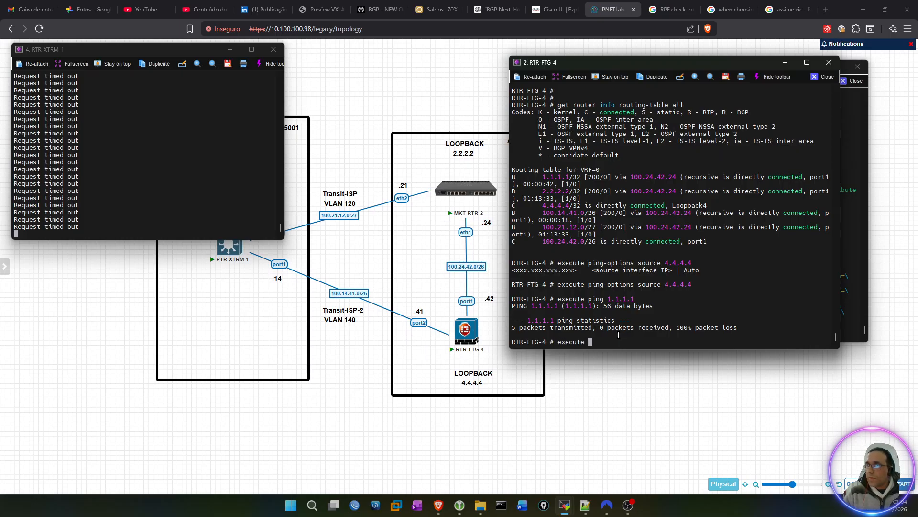
{"action": "type", "text": "ping-options re"}
{"action": "key", "text": "Tab"}
{"action": "key", "text": "Tab"}
{"action": "key", "text": "Return"}
{"action": "key", "text": "Return"}
{"action": "key", "text": "Return"}
{"action": "key", "text": "Return"}
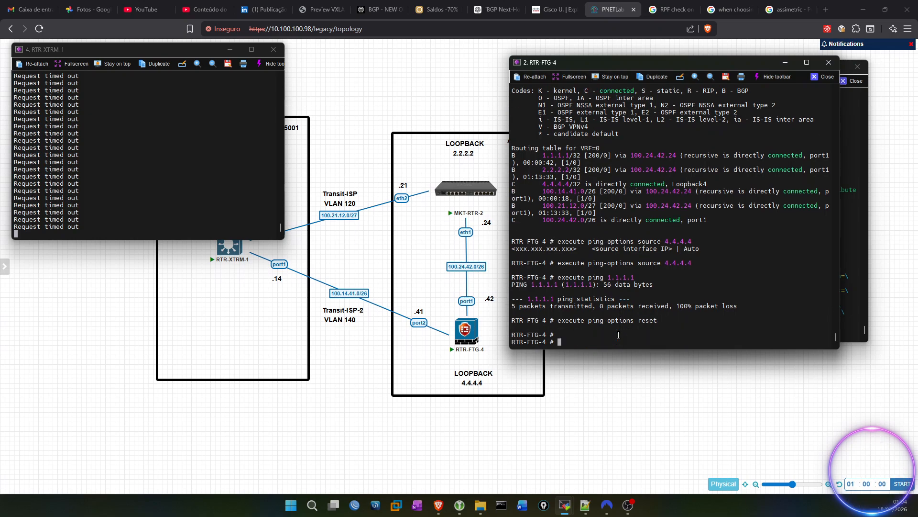
Step: Ping 1.1.1.1 again from RTR-FTG-4 with the default ping options
{"action": "type", "text": "execute ping 1.1.1.1"}
{"action": "key", "text": "Return"}
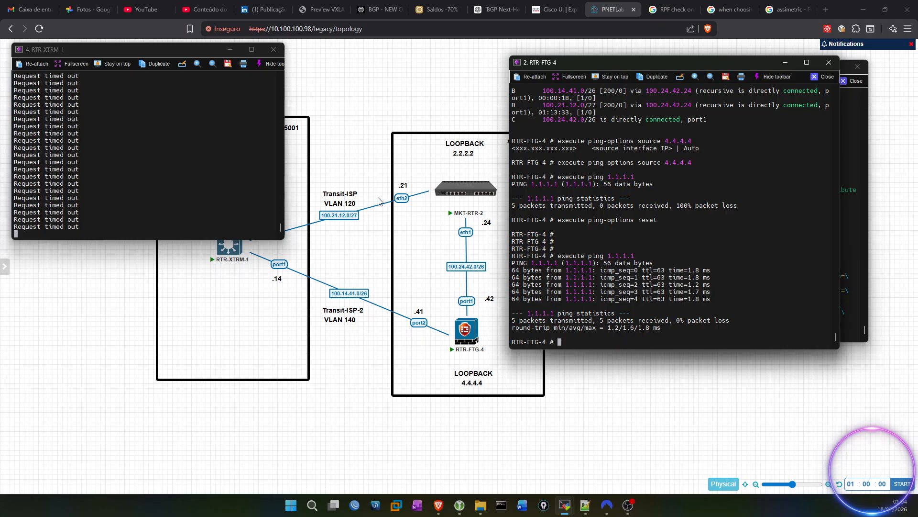
Step: Stop the running ping on RTR-XTRM-1 and start the same ping to 4.4.4.4 again
{"action": "left_click_drag", "start_coordinate": [108, 50], "coordinate": [159, 61]}
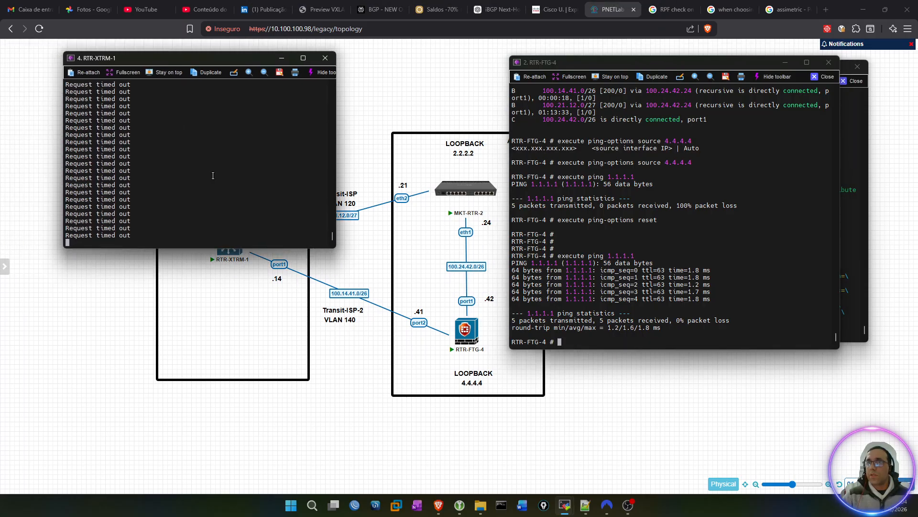
{"action": "key", "text": "ctrl+c"}
{"action": "key", "text": "ctrl+c"}
{"action": "key", "text": "ctrl+c"}
{"action": "key", "text": "ctrl+c"}
{"action": "key", "text": "Up"}
{"action": "key", "text": "Return"}
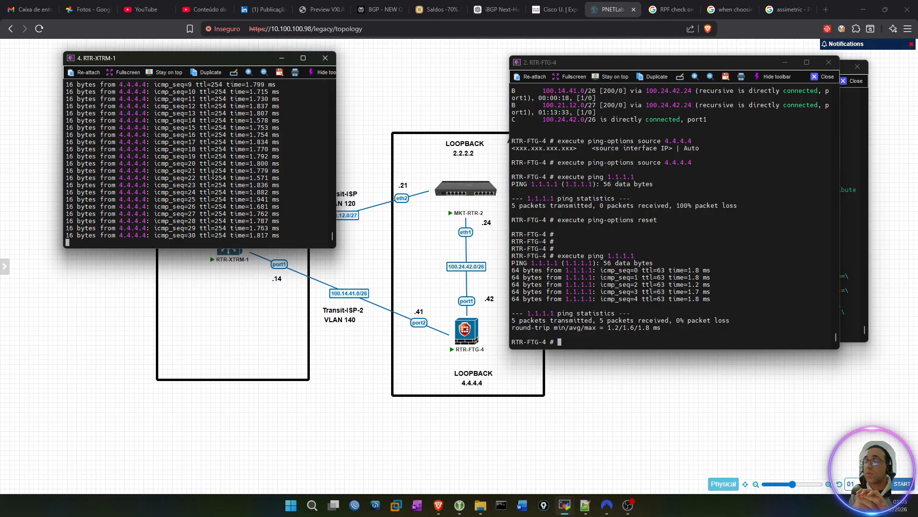
Step: Recall get router info routing-table all on RTR-FTG-4 and compare its routes with the links around RTR-XTRM-1 in the topology
{"action": "left_click", "coordinate": [654, 233]}
{"action": "key", "text": "Up"}
{"action": "key", "text": "Up"}
{"action": "key", "text": "Up"}
{"action": "key", "text": "Up"}
{"action": "key", "text": "Up"}
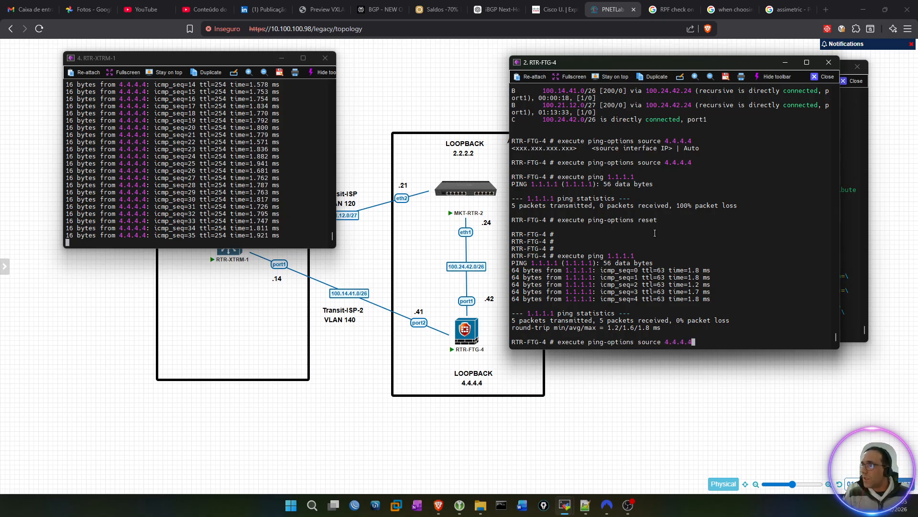
{"action": "key", "text": "Return"}
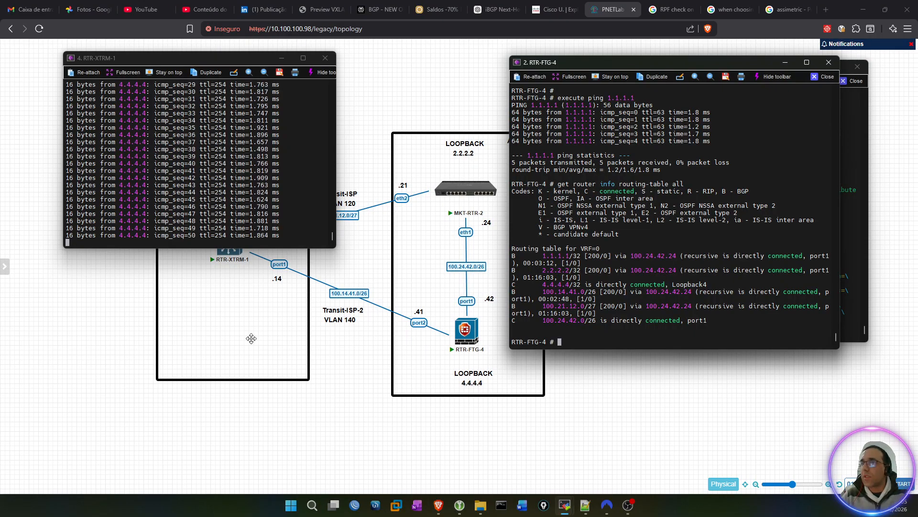
{"action": "left_click_drag", "start_coordinate": [239, 59], "coordinate": [217, 303]}
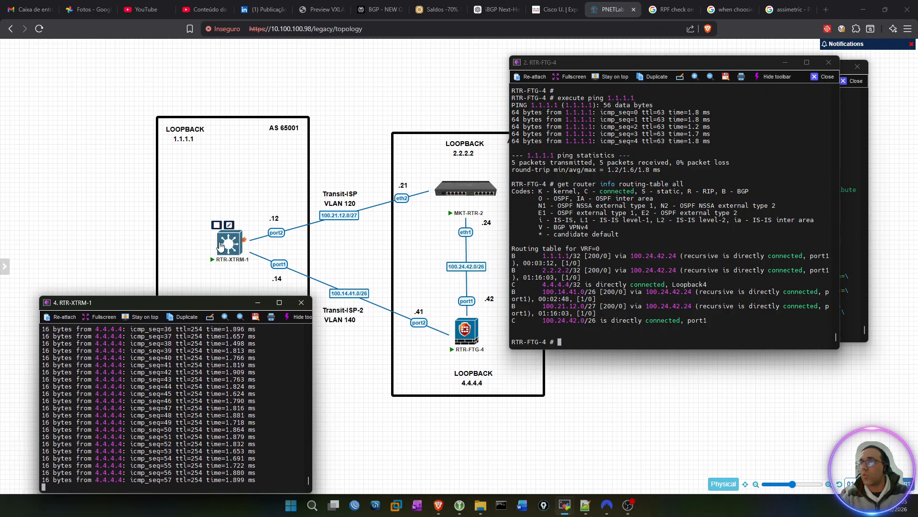
{"action": "left_click_drag", "start_coordinate": [195, 301], "coordinate": [229, 71]}
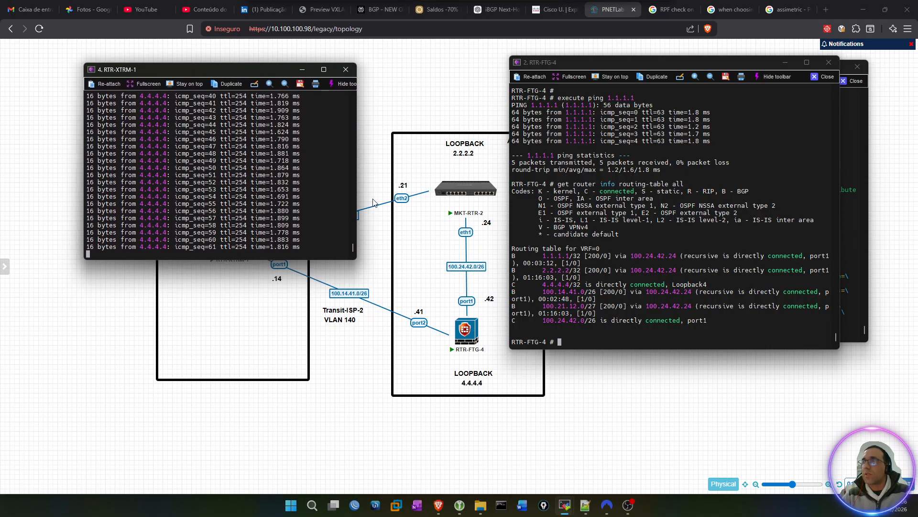
{"action": "left_click", "coordinate": [669, 286]}
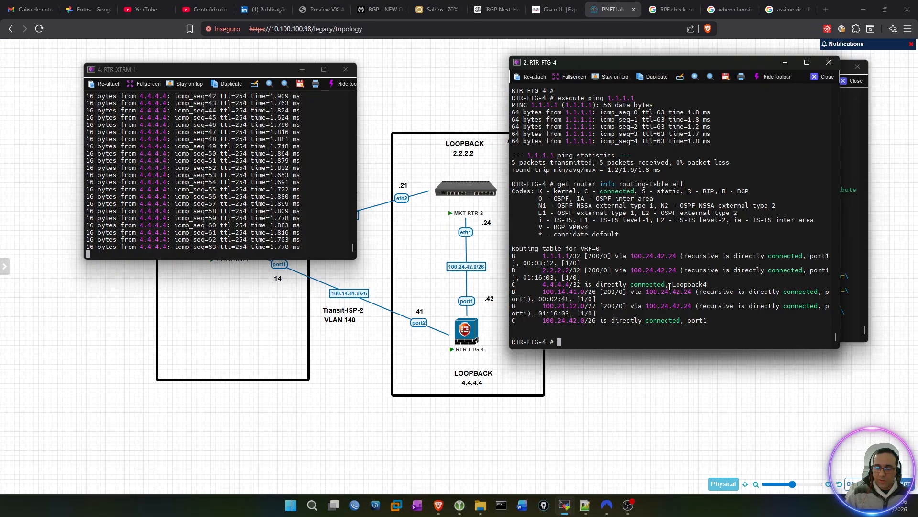
{"action": "type", "text": "config "}
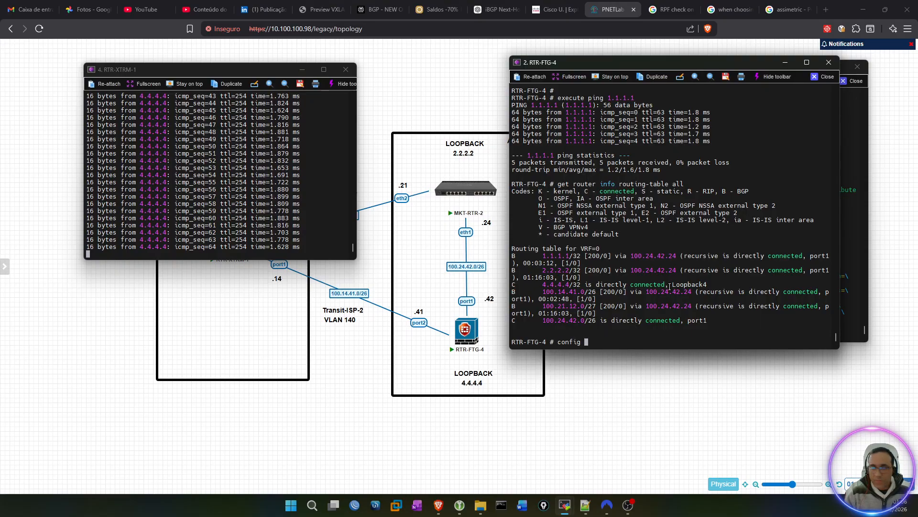
{"action": "type", "text": "system settings"}
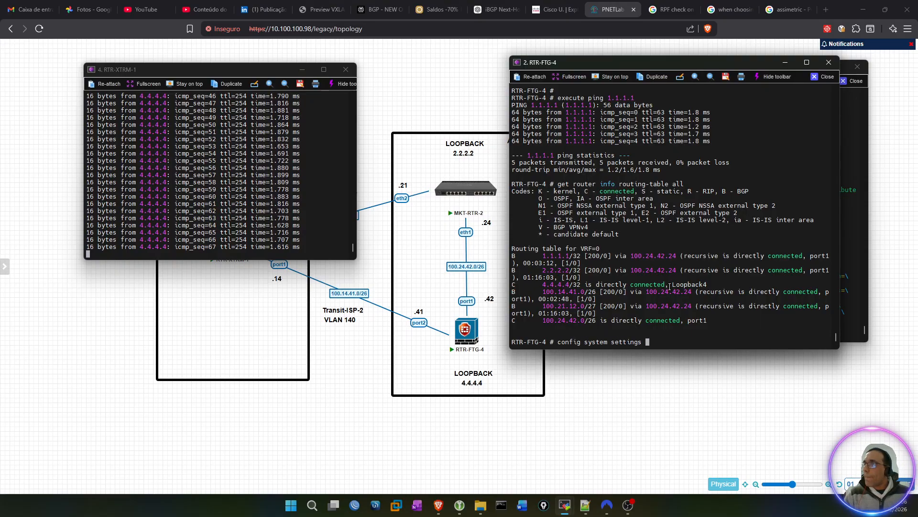
{"action": "key", "text": "Return"}
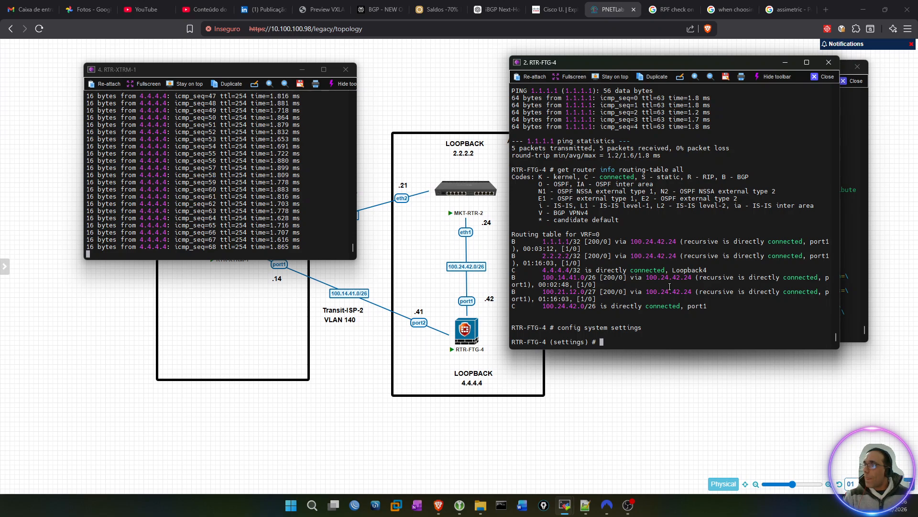
{"action": "type", "text": "end"}
{"action": "key", "text": "Return"}
{"action": "key", "text": "Return"}
{"action": "key", "text": "Return"}
Step: Enter config system interface on RTR-FTG-4 and open port2 for editing
{"action": "type", "text": "config system interface"}
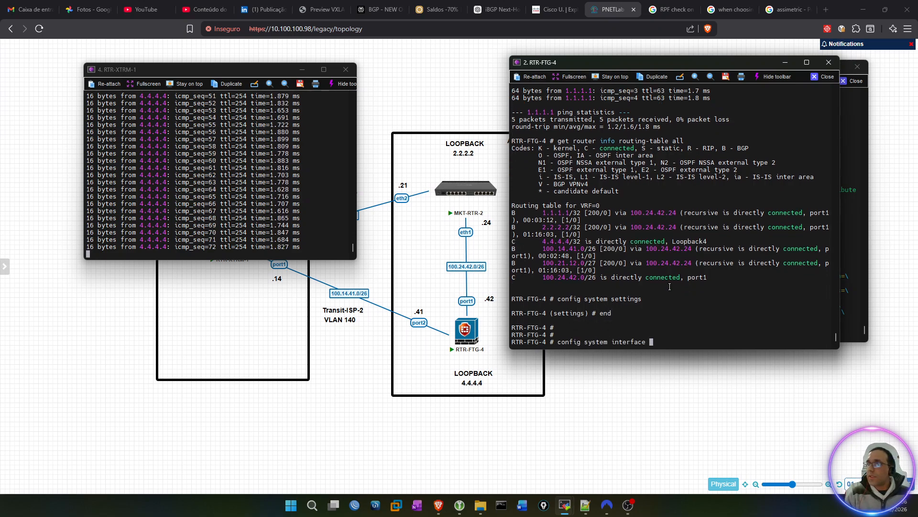
{"action": "key", "text": "Return"}
{"action": "key", "text": "Return"}
{"action": "key", "text": "Return"}
{"action": "key", "text": "Return"}
{"action": "type", "text": "edit port2"}
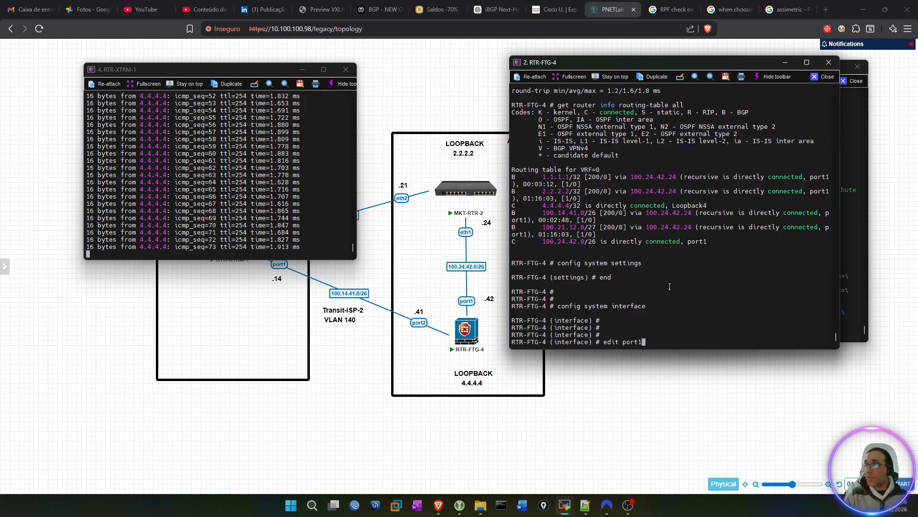
{"action": "key", "text": "Return"}
{"action": "key", "text": "Return"}
{"action": "key", "text": "Return"}
Step: Set the status of port2 to up and leave the interface configuration with end
{"action": "type", "text": "se"}
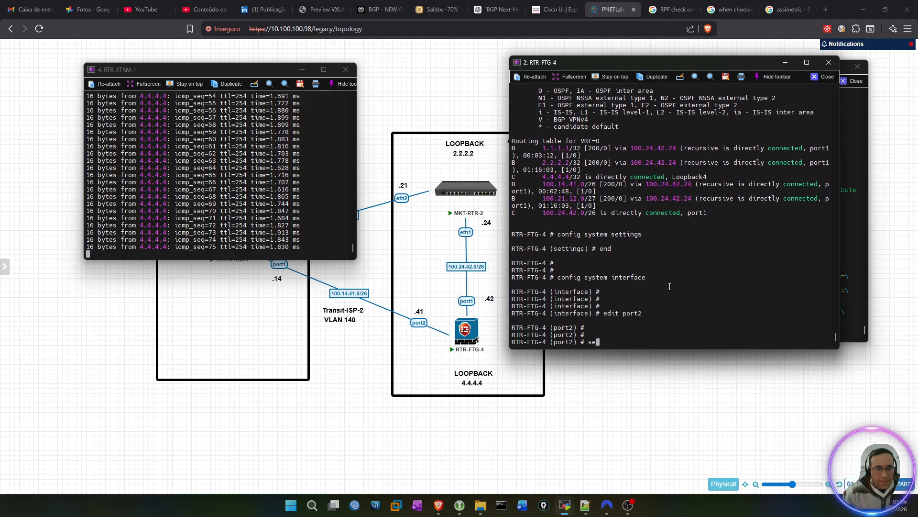
{"action": "type", "text": "t status "}
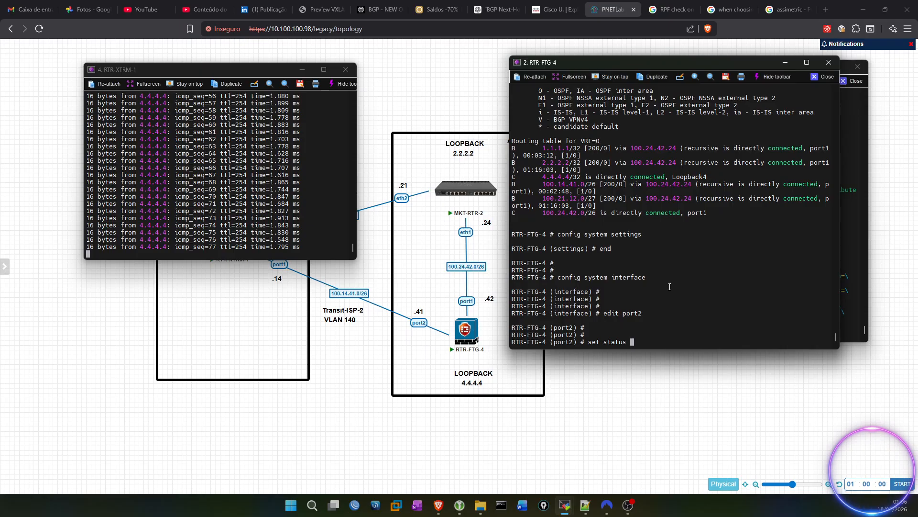
{"action": "type", "text": "up"}
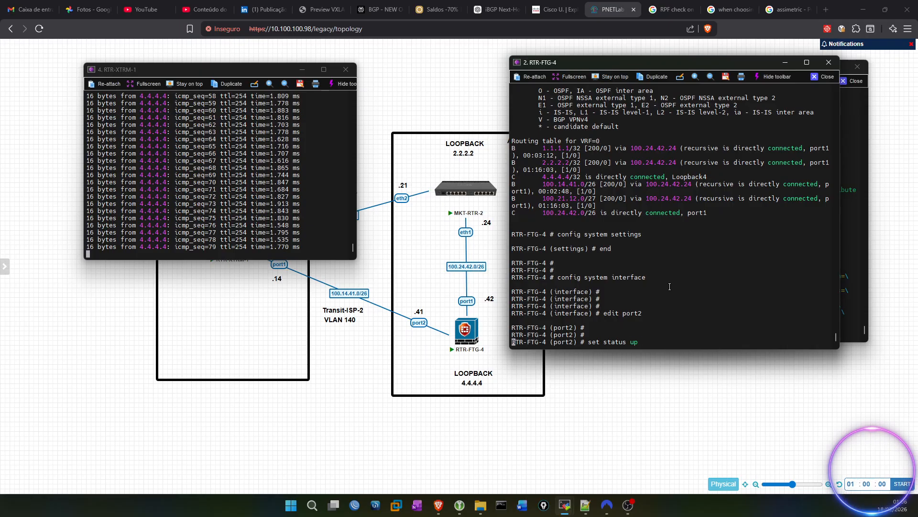
{"action": "key", "text": "Return"}
{"action": "key", "text": "Return"}
{"action": "key", "text": "Return"}
{"action": "key", "text": "Return"}
{"action": "type", "text": "end"}
{"action": "key", "text": "Return"}
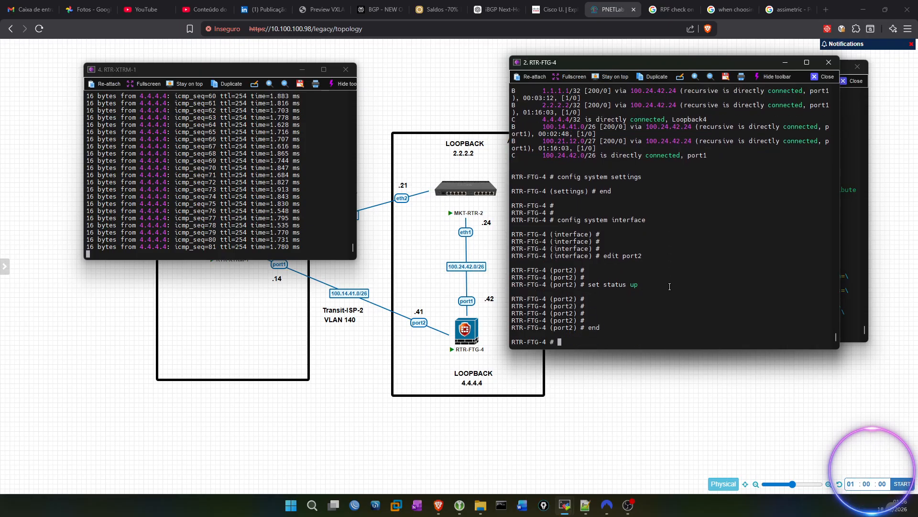
Step: Show the full routing table of RTR-FTG-4 again and check the distance and next hop of the 1.1.1.1/32 route
{"action": "key", "text": "Return"}
{"action": "key", "text": "Return"}
{"action": "key", "text": "Return"}
{"action": "key", "text": "Return"}
{"action": "key", "text": "Return"}
{"action": "type", "text": "edit port2"}
{"action": "key", "text": "Up"}
{"action": "key", "text": "Up"}
{"action": "key", "text": "Up"}
{"action": "key", "text": "Up"}
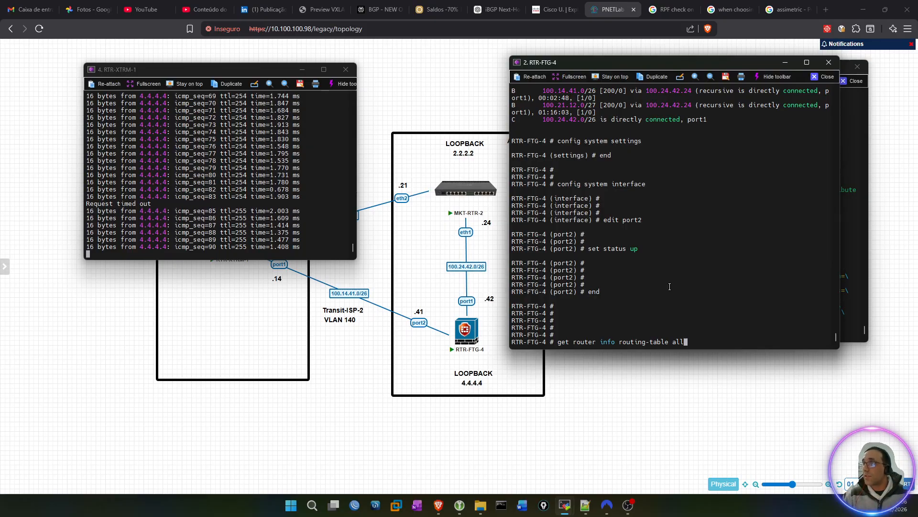
{"action": "key", "text": "Return"}
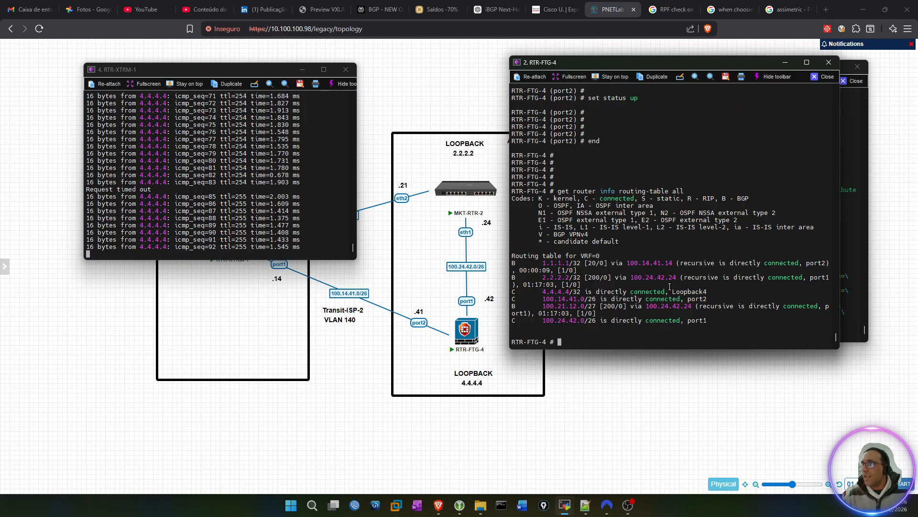
{"action": "double_click", "coordinate": [595, 263]}
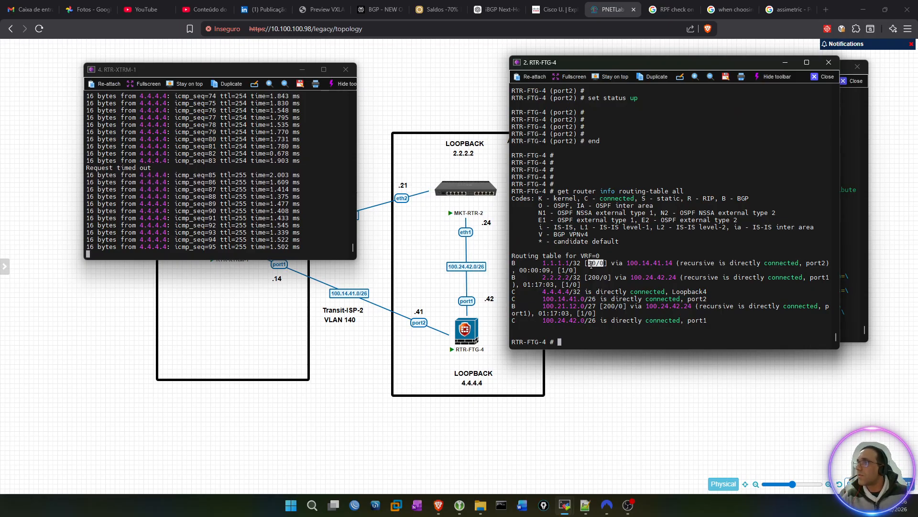
{"action": "left_click_drag", "start_coordinate": [627, 263], "coordinate": [672, 263]}
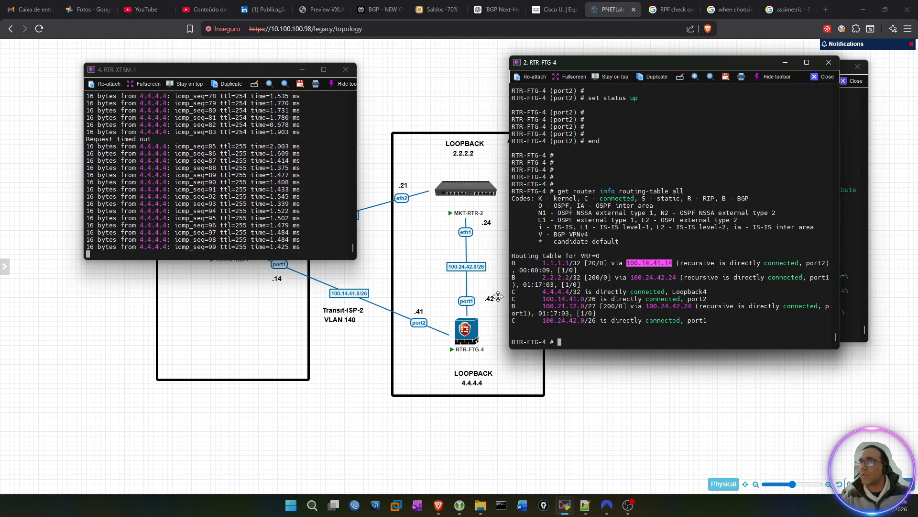